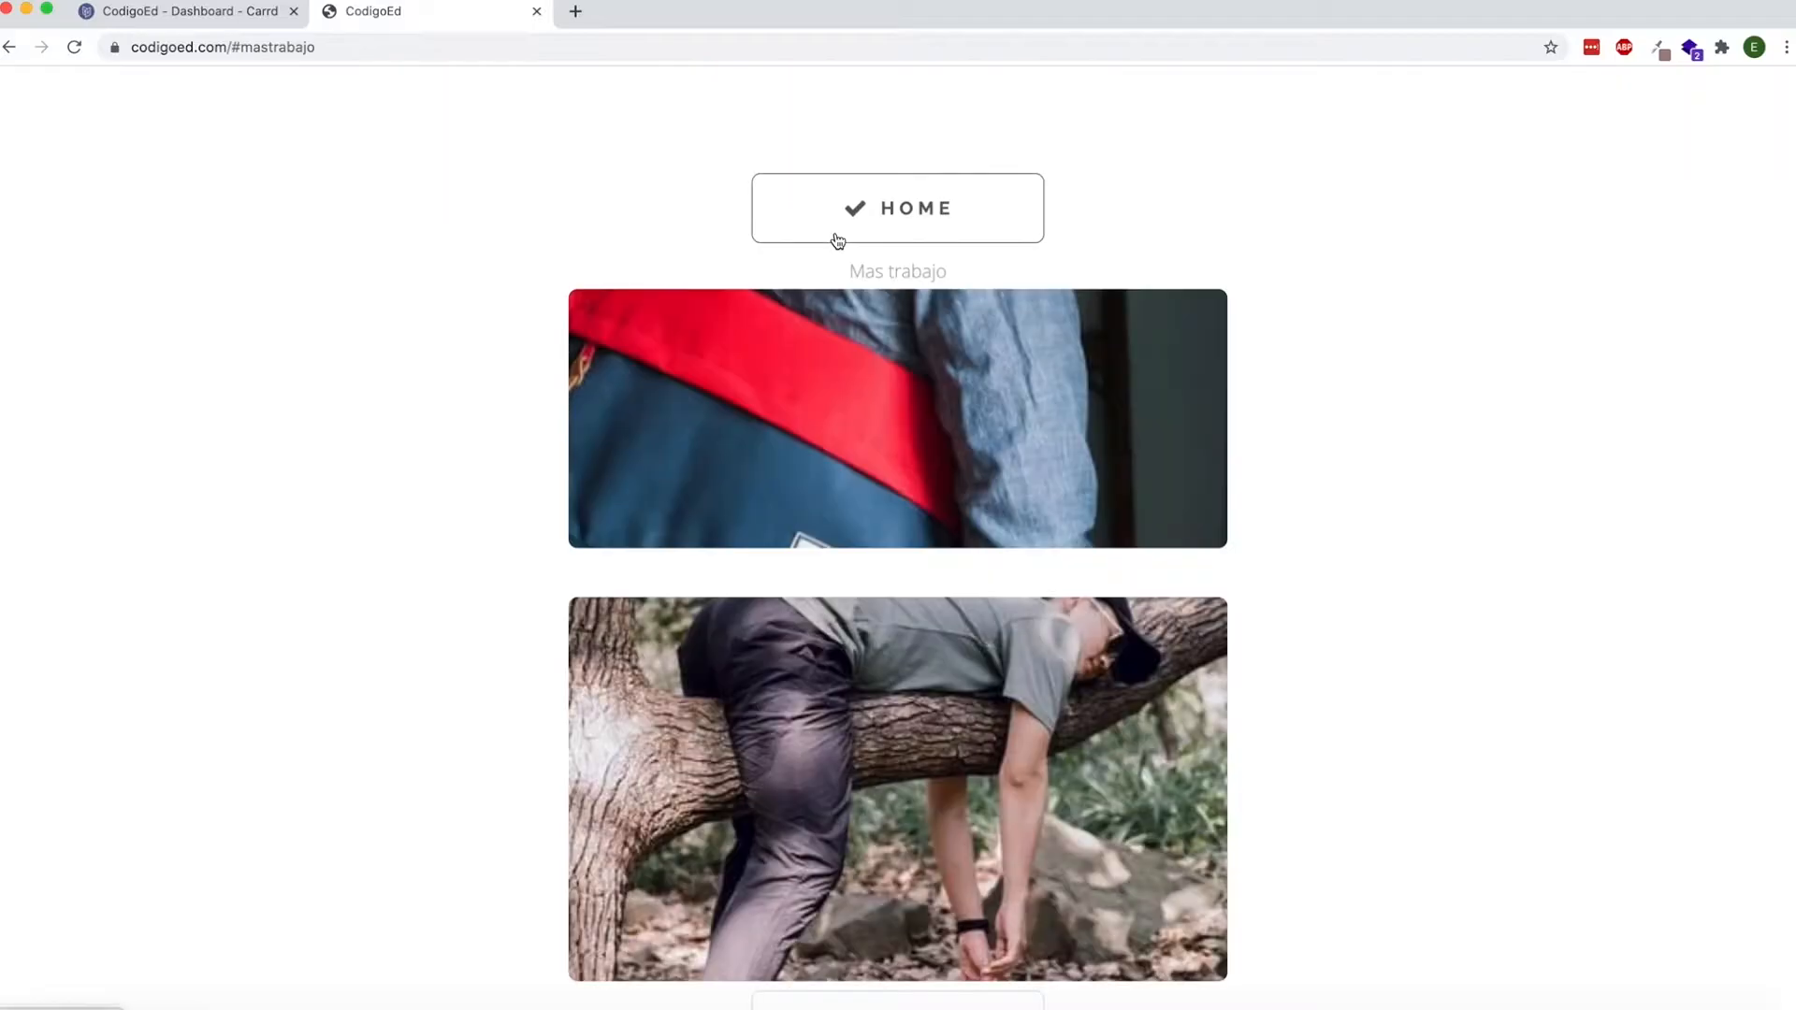
Test the published site's My Work, Sobre Mi and Mas Trabajo buttons and examine the sections they lead to.
scroll(577, 297, "down", 5)
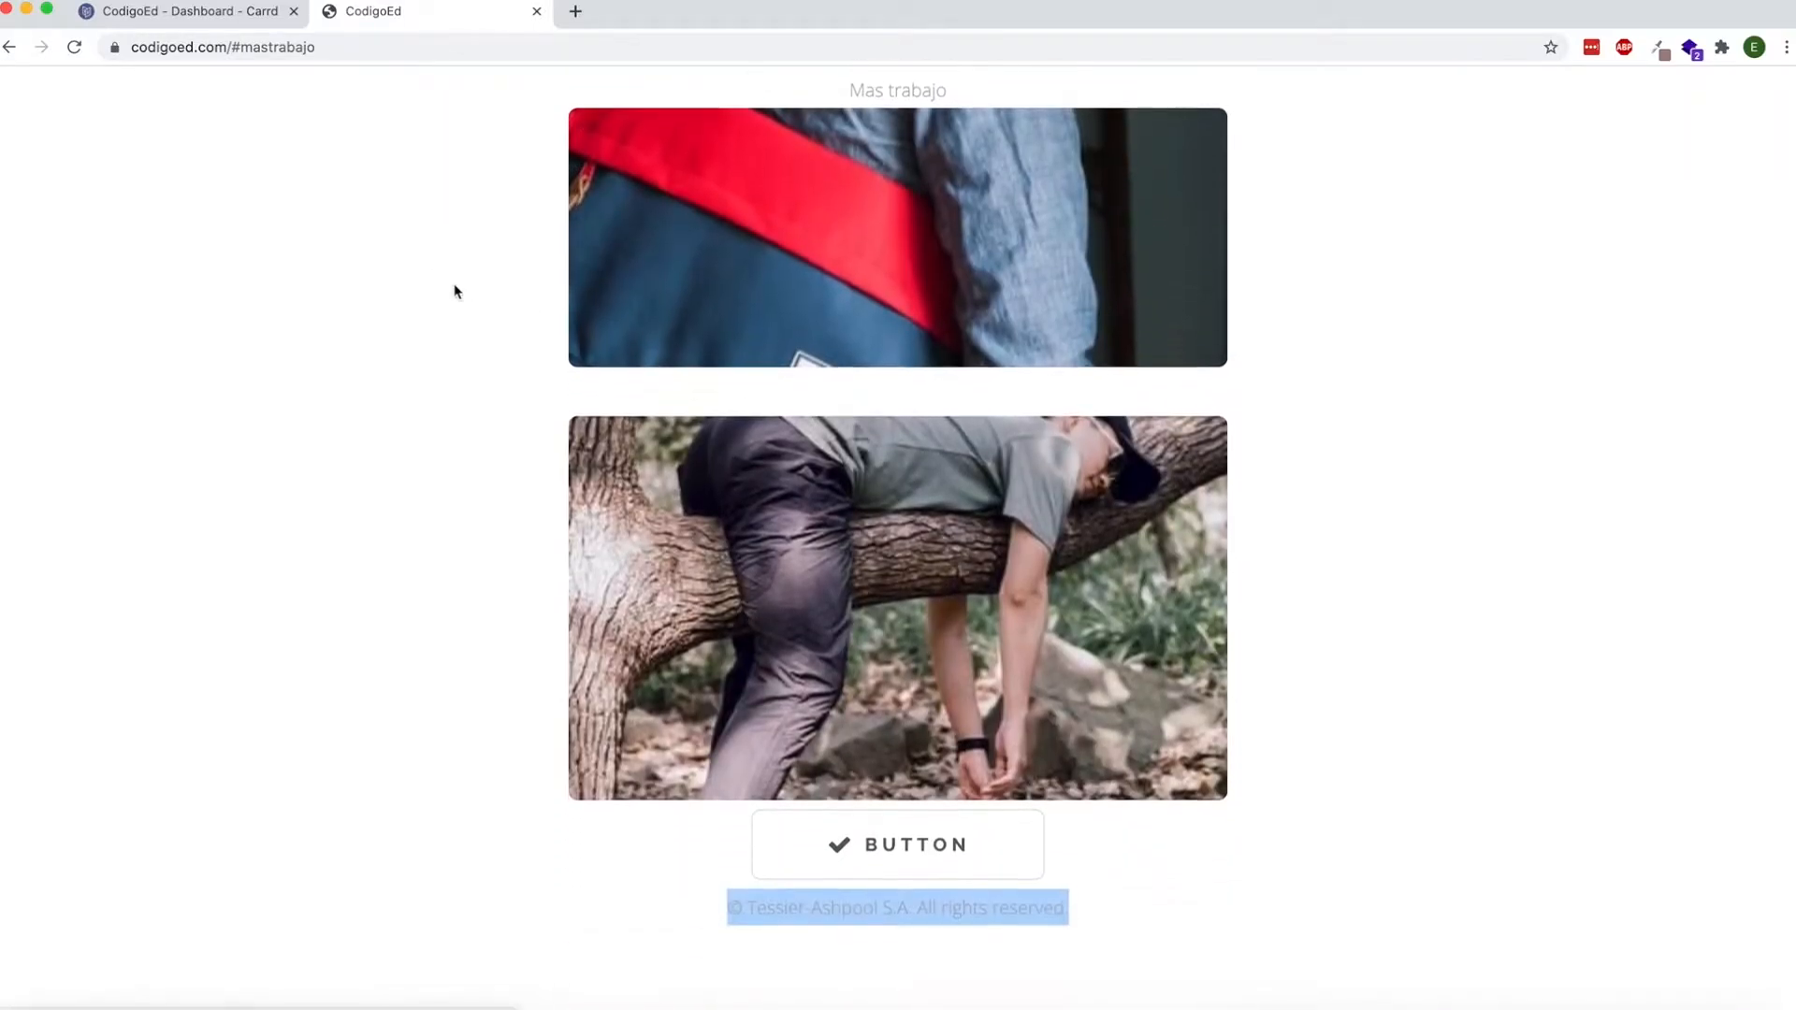
left_click(18, 54)
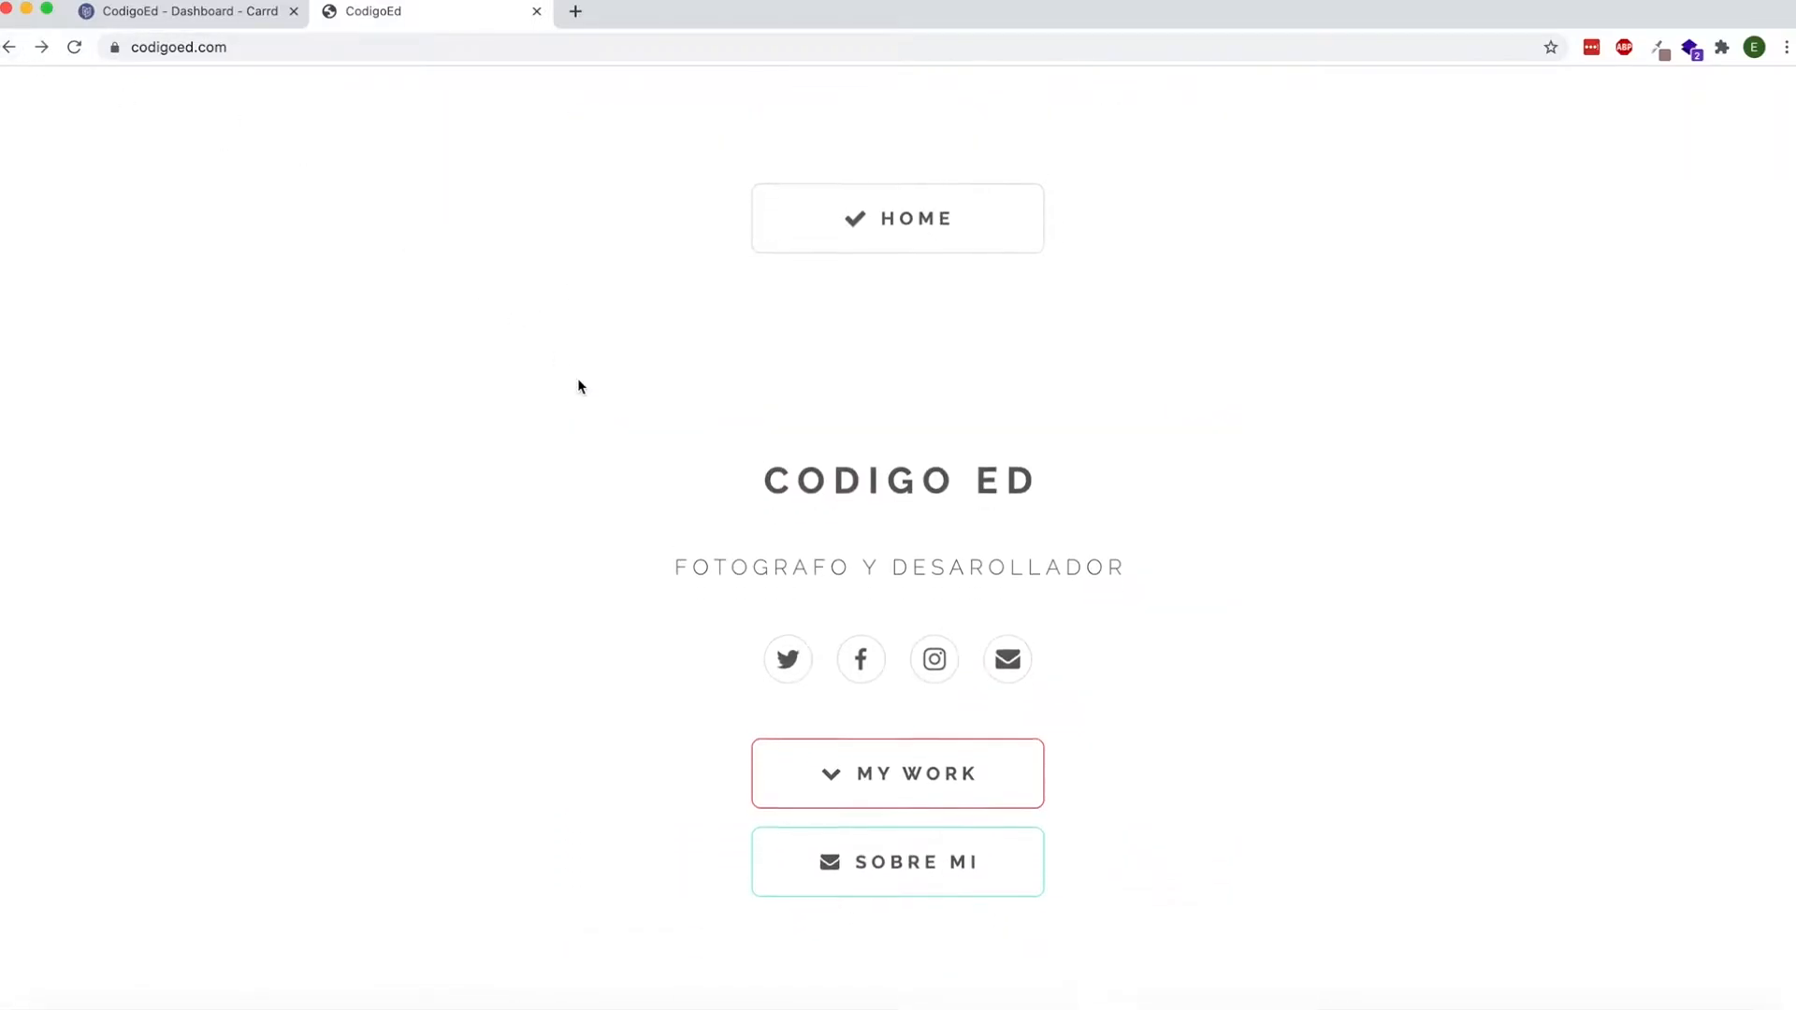
left_click(896, 852)
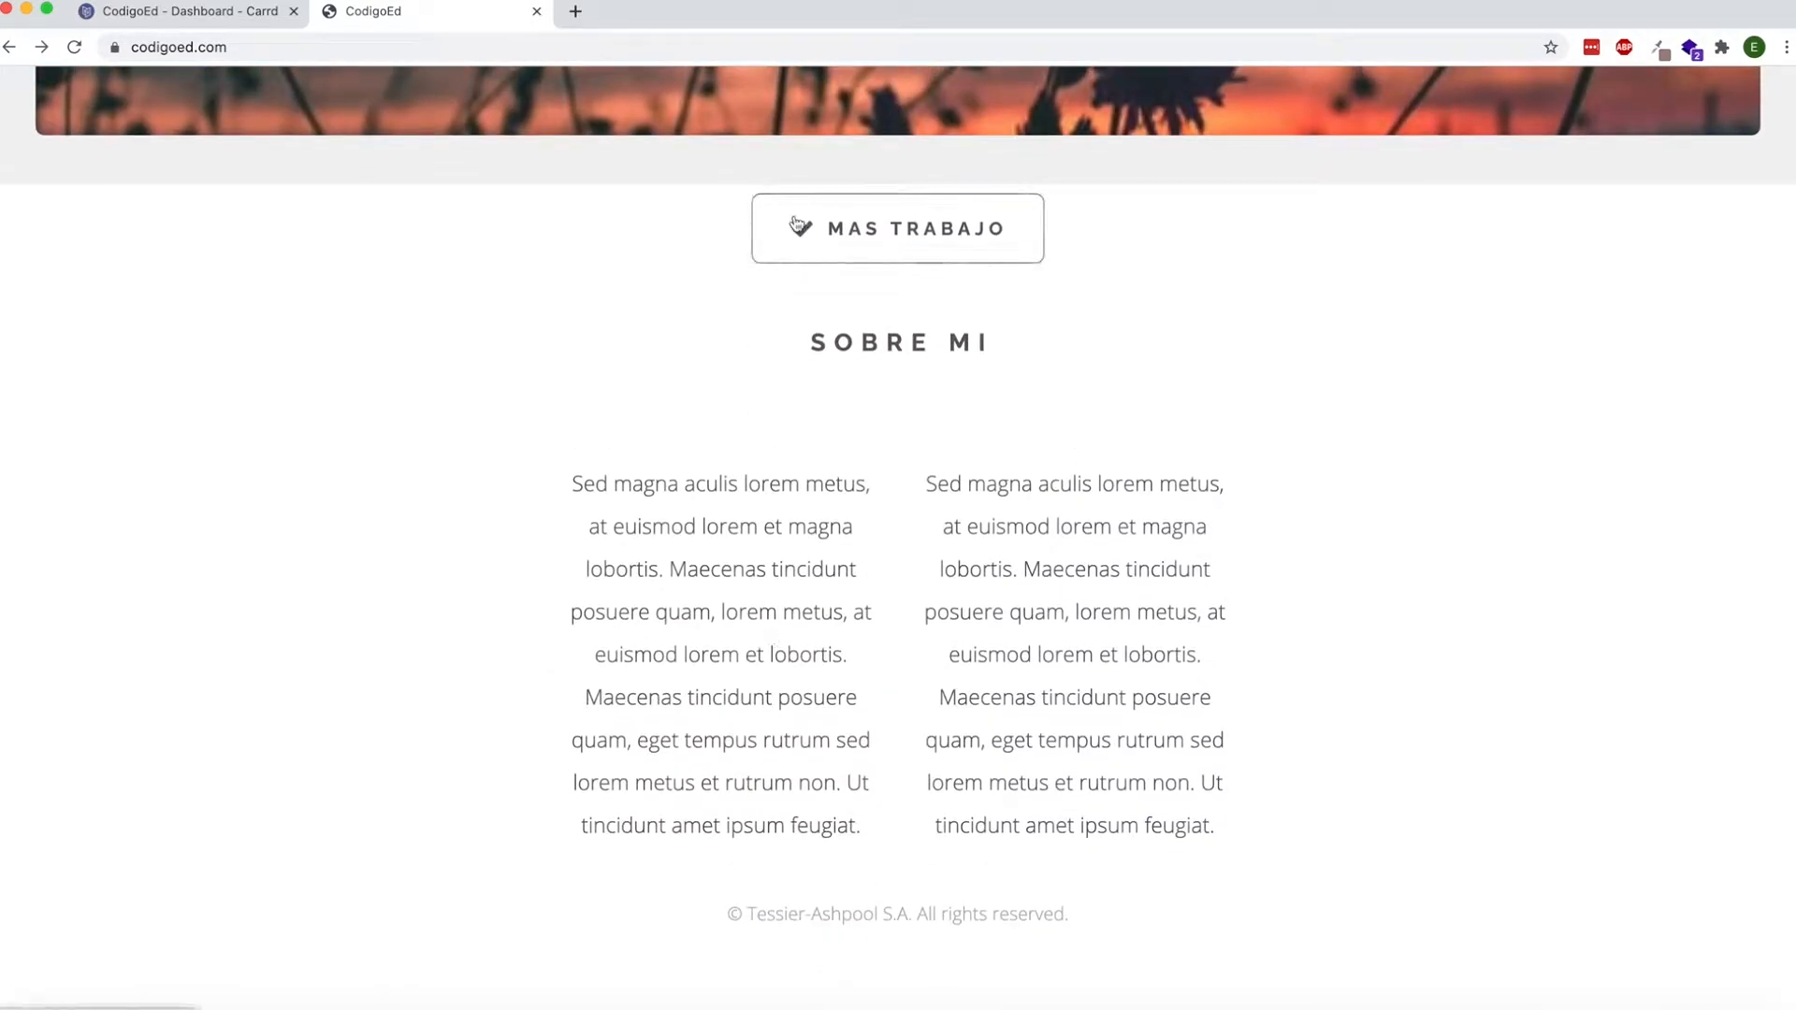
left_click(796, 224)
scroll(739, 233, "down", 3)
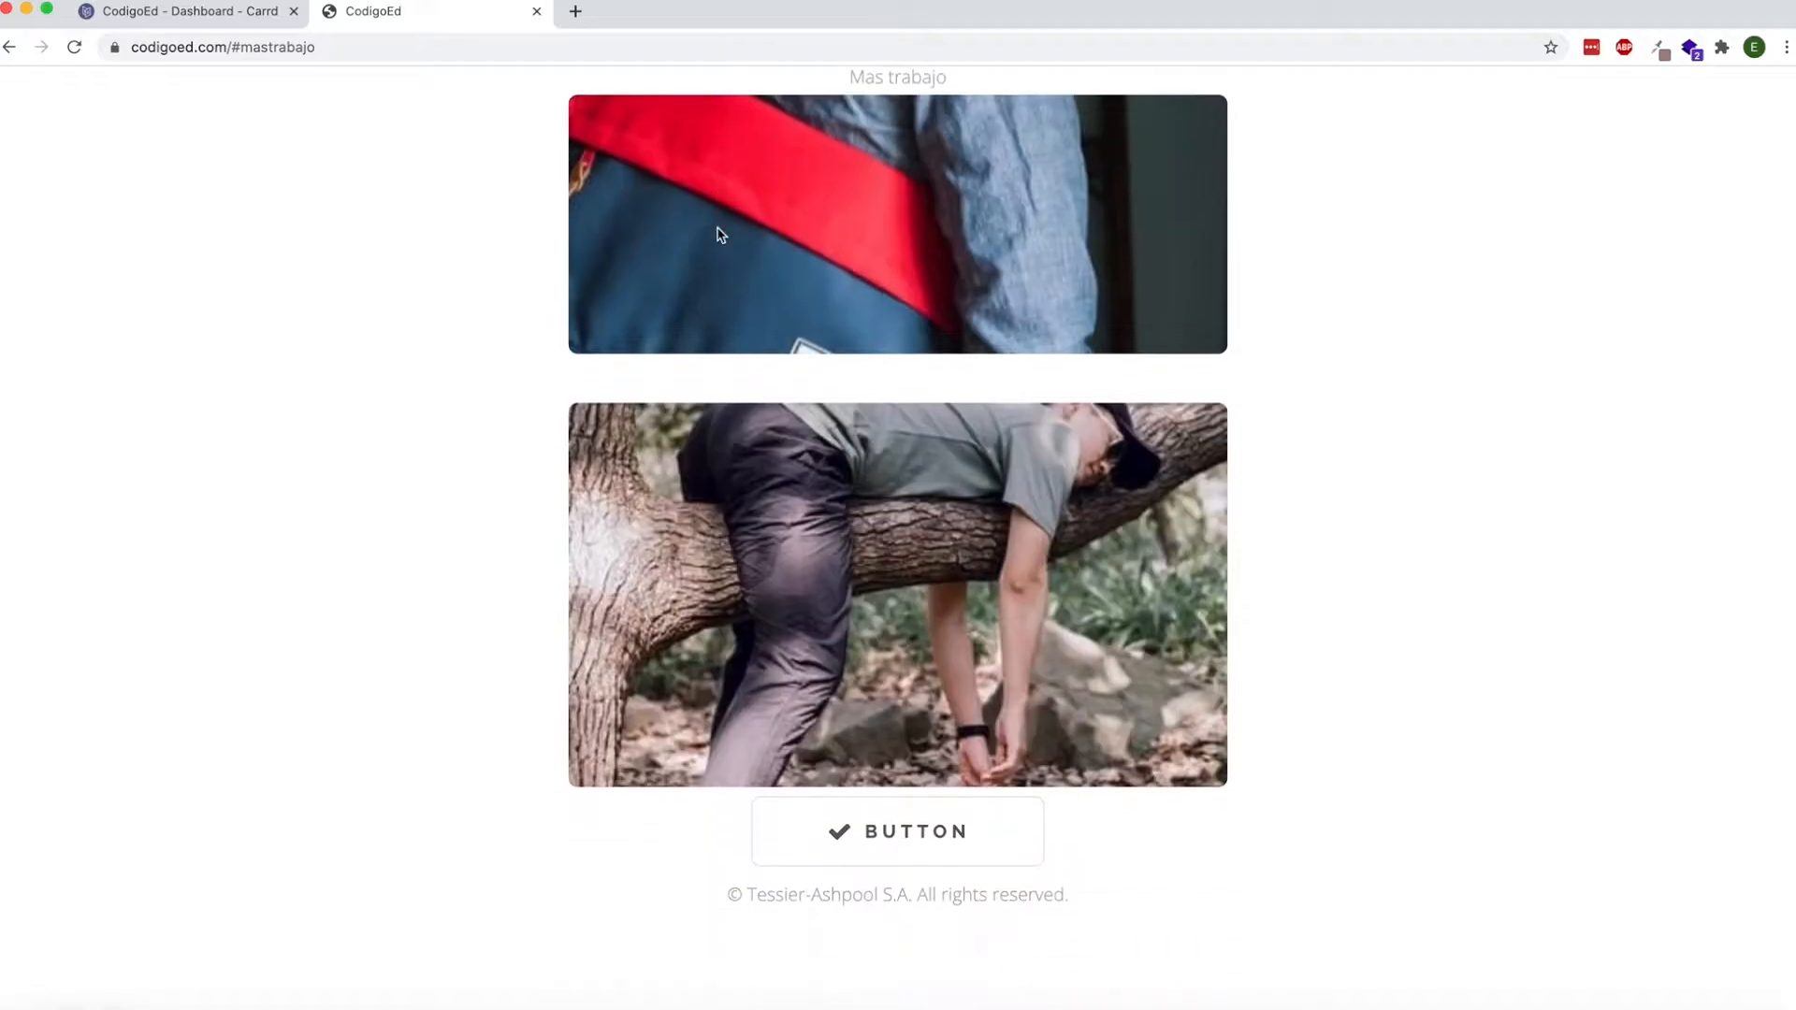
triple_click(990, 922)
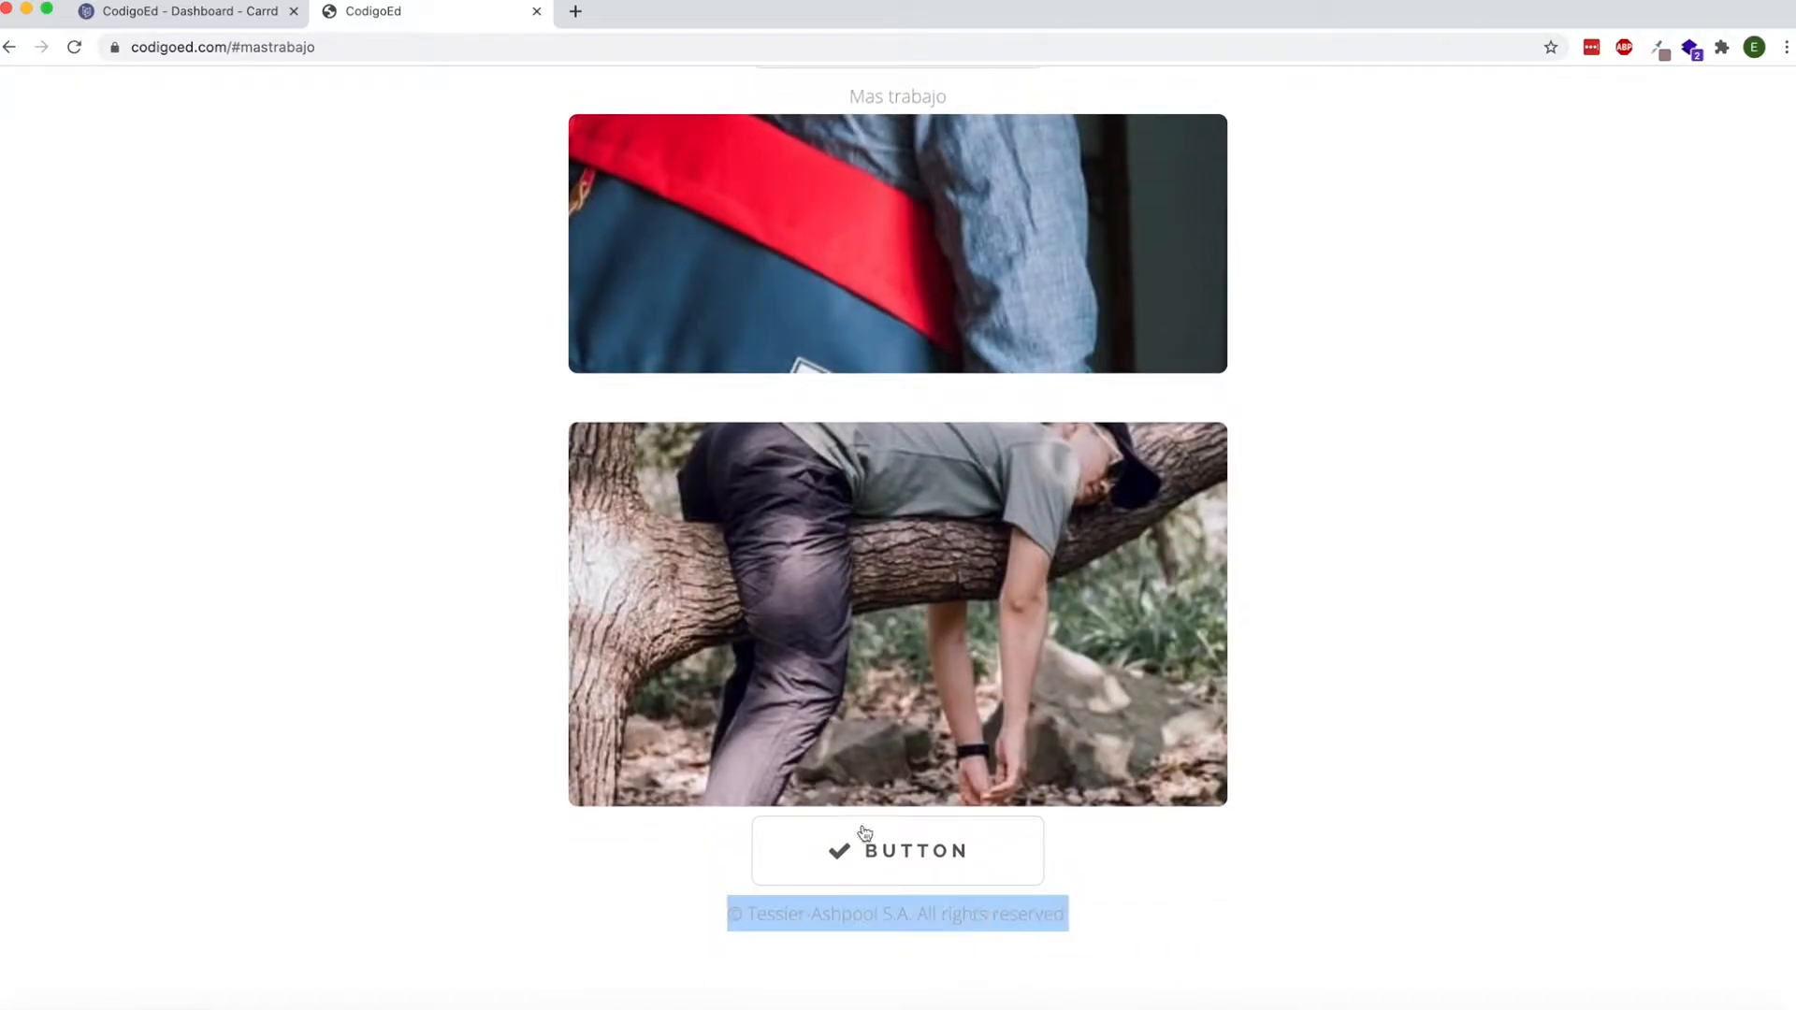
left_click(11, 51)
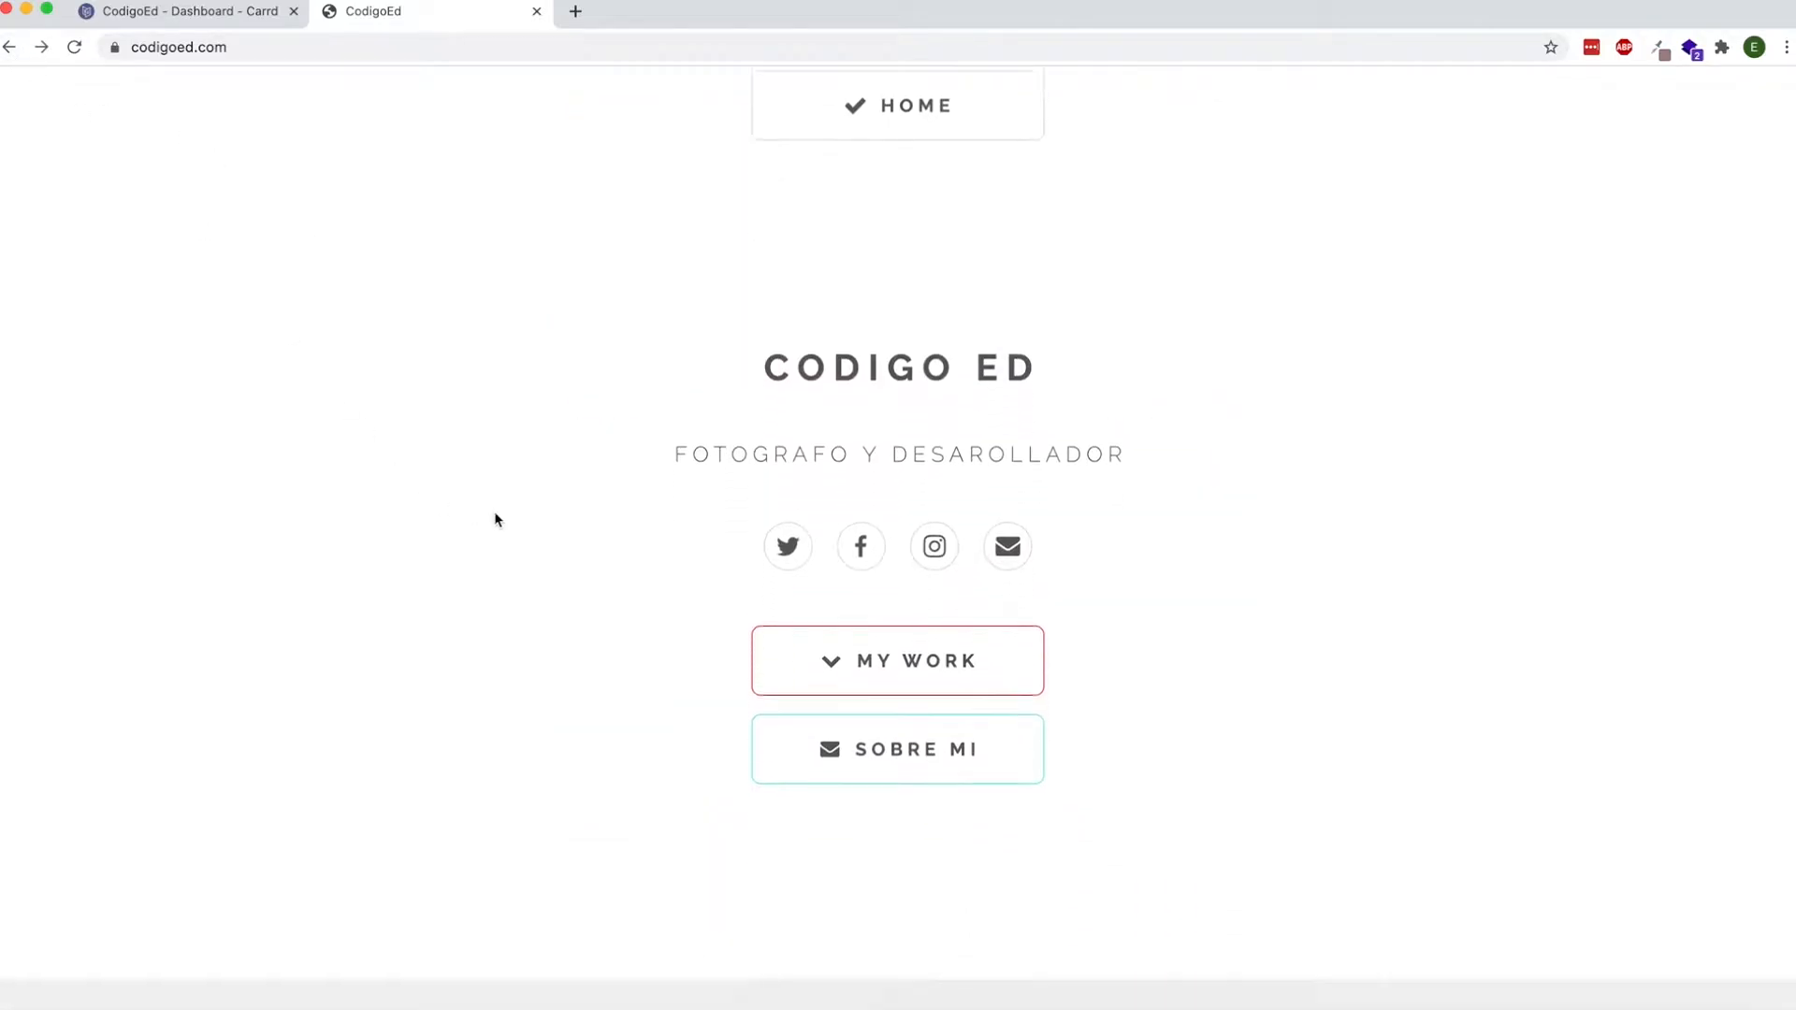
left_click(879, 645)
scroll(853, 511, "up", 5)
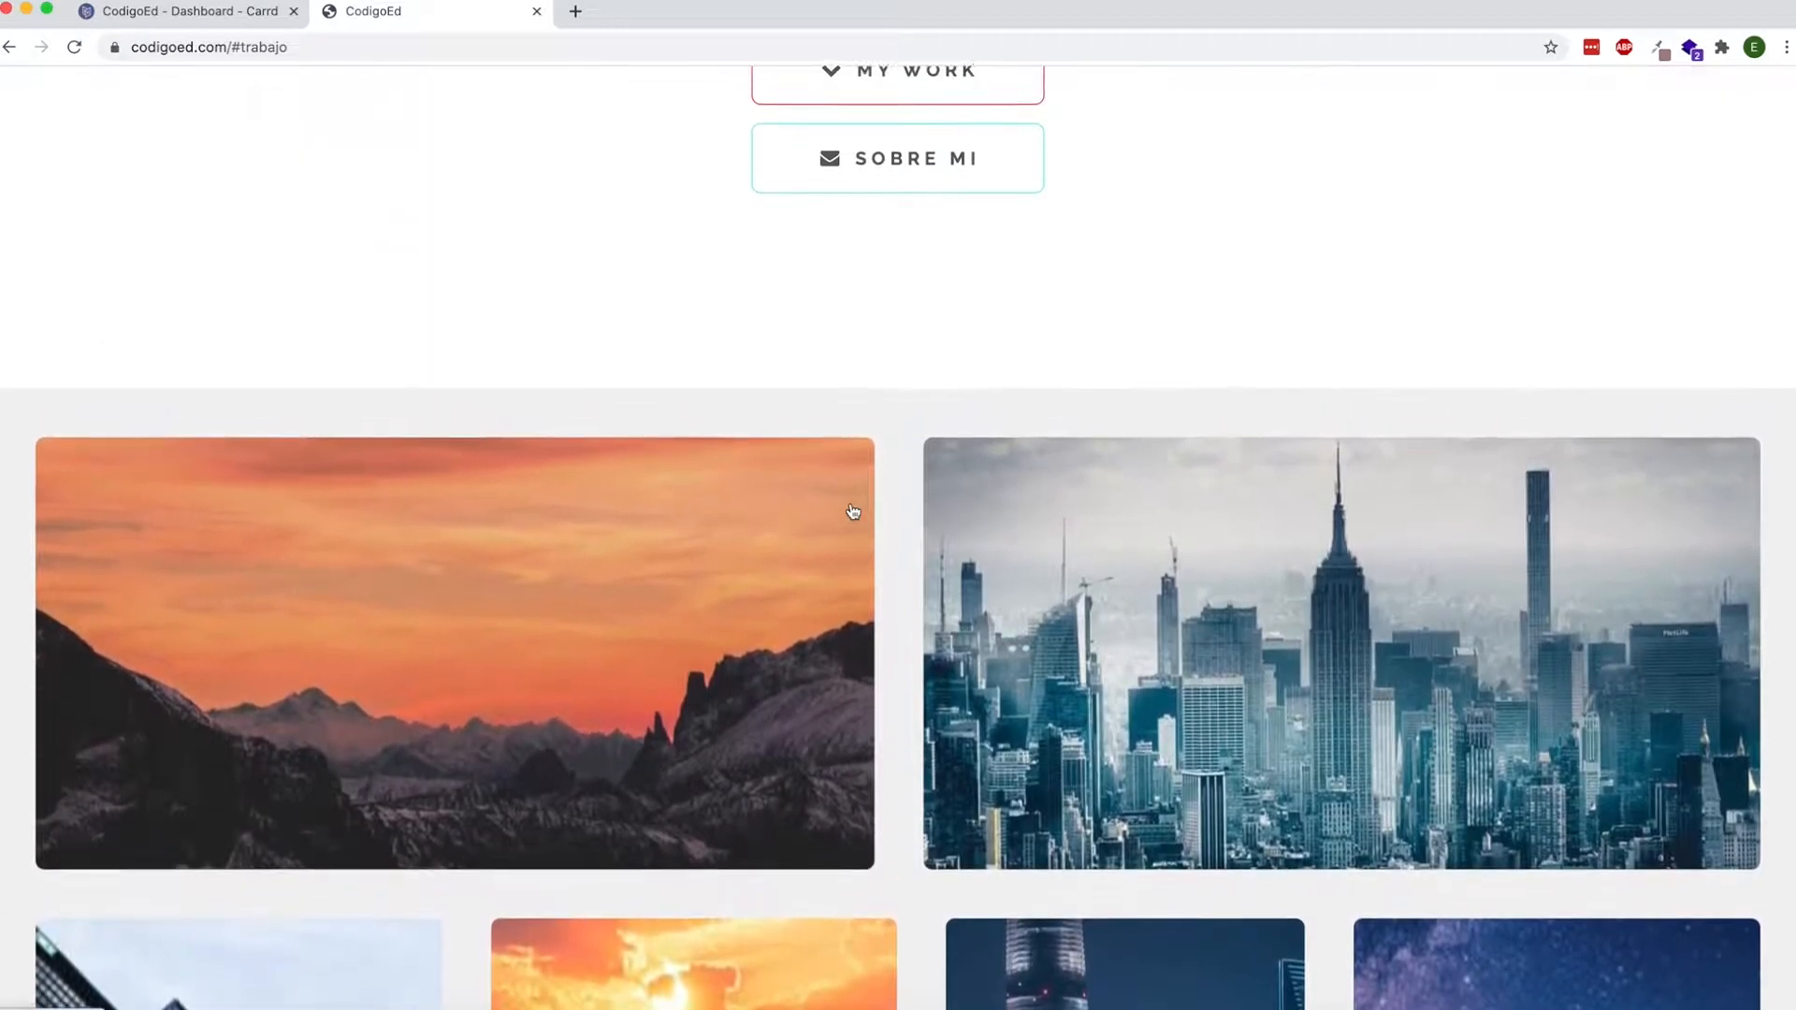
left_click(845, 245)
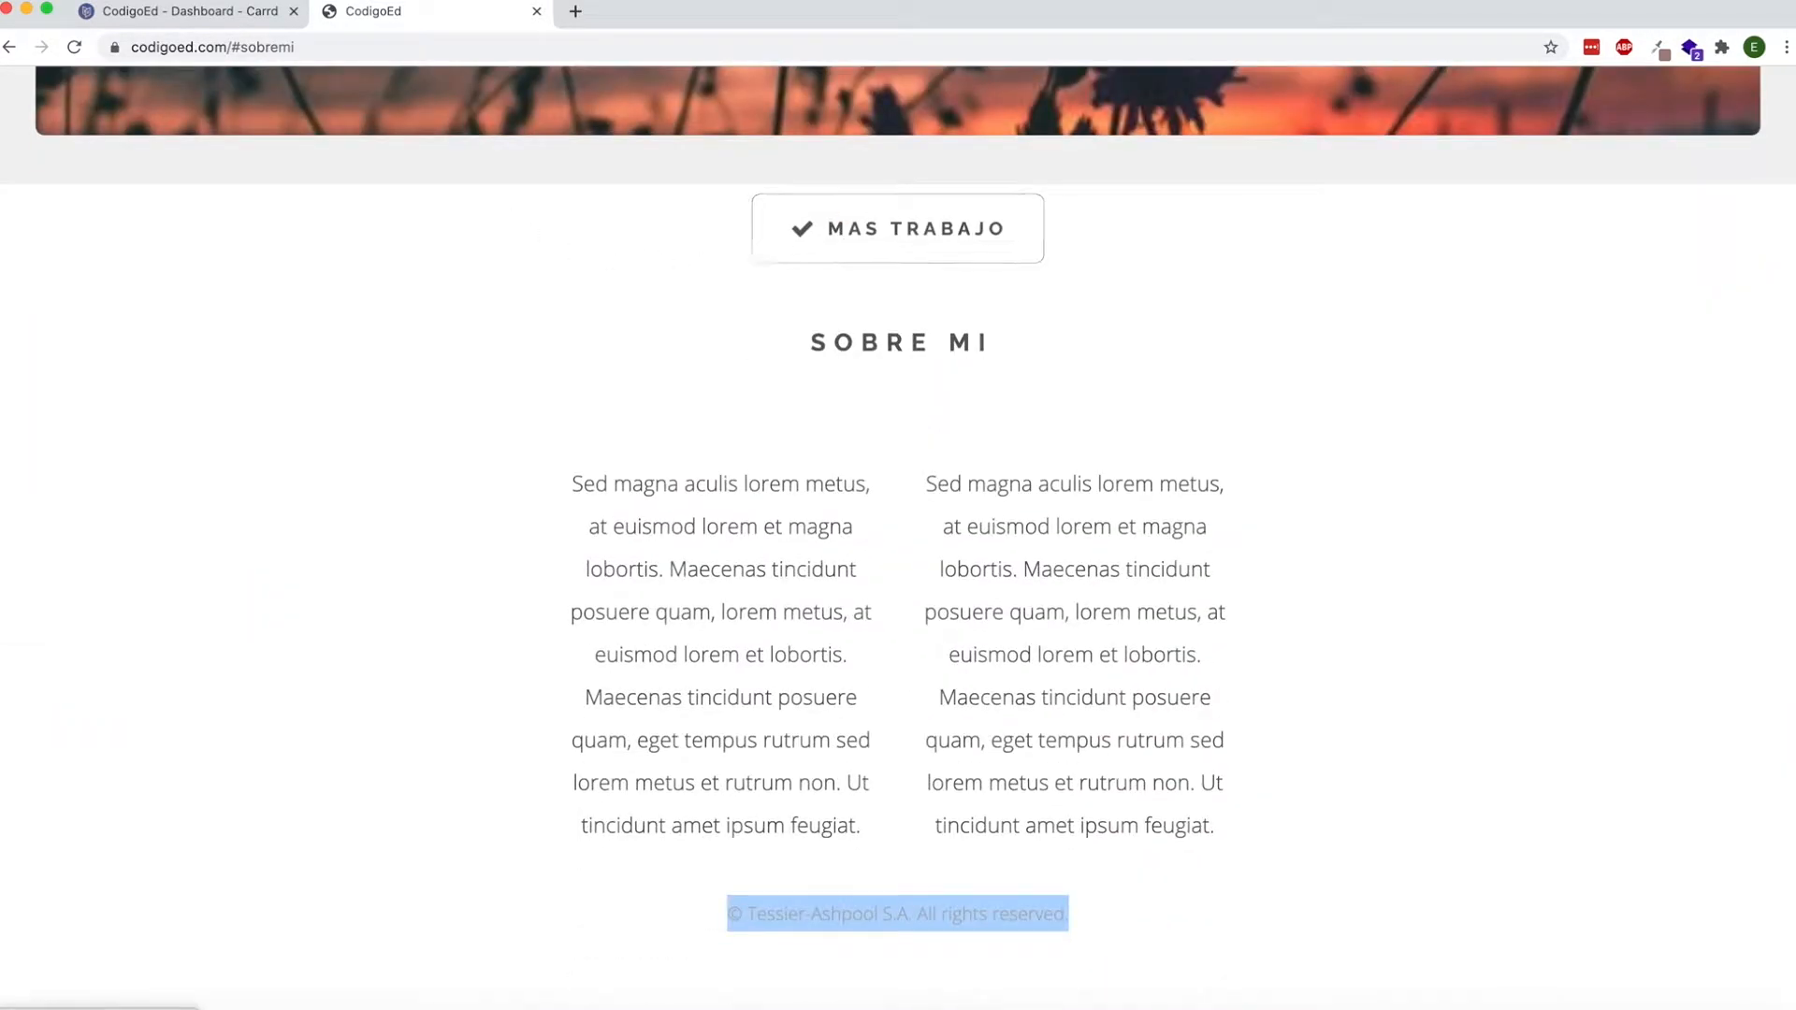
Switch to the Carrd editor and publish the pending changes to the CodigoEd site.
left_click(214, 9)
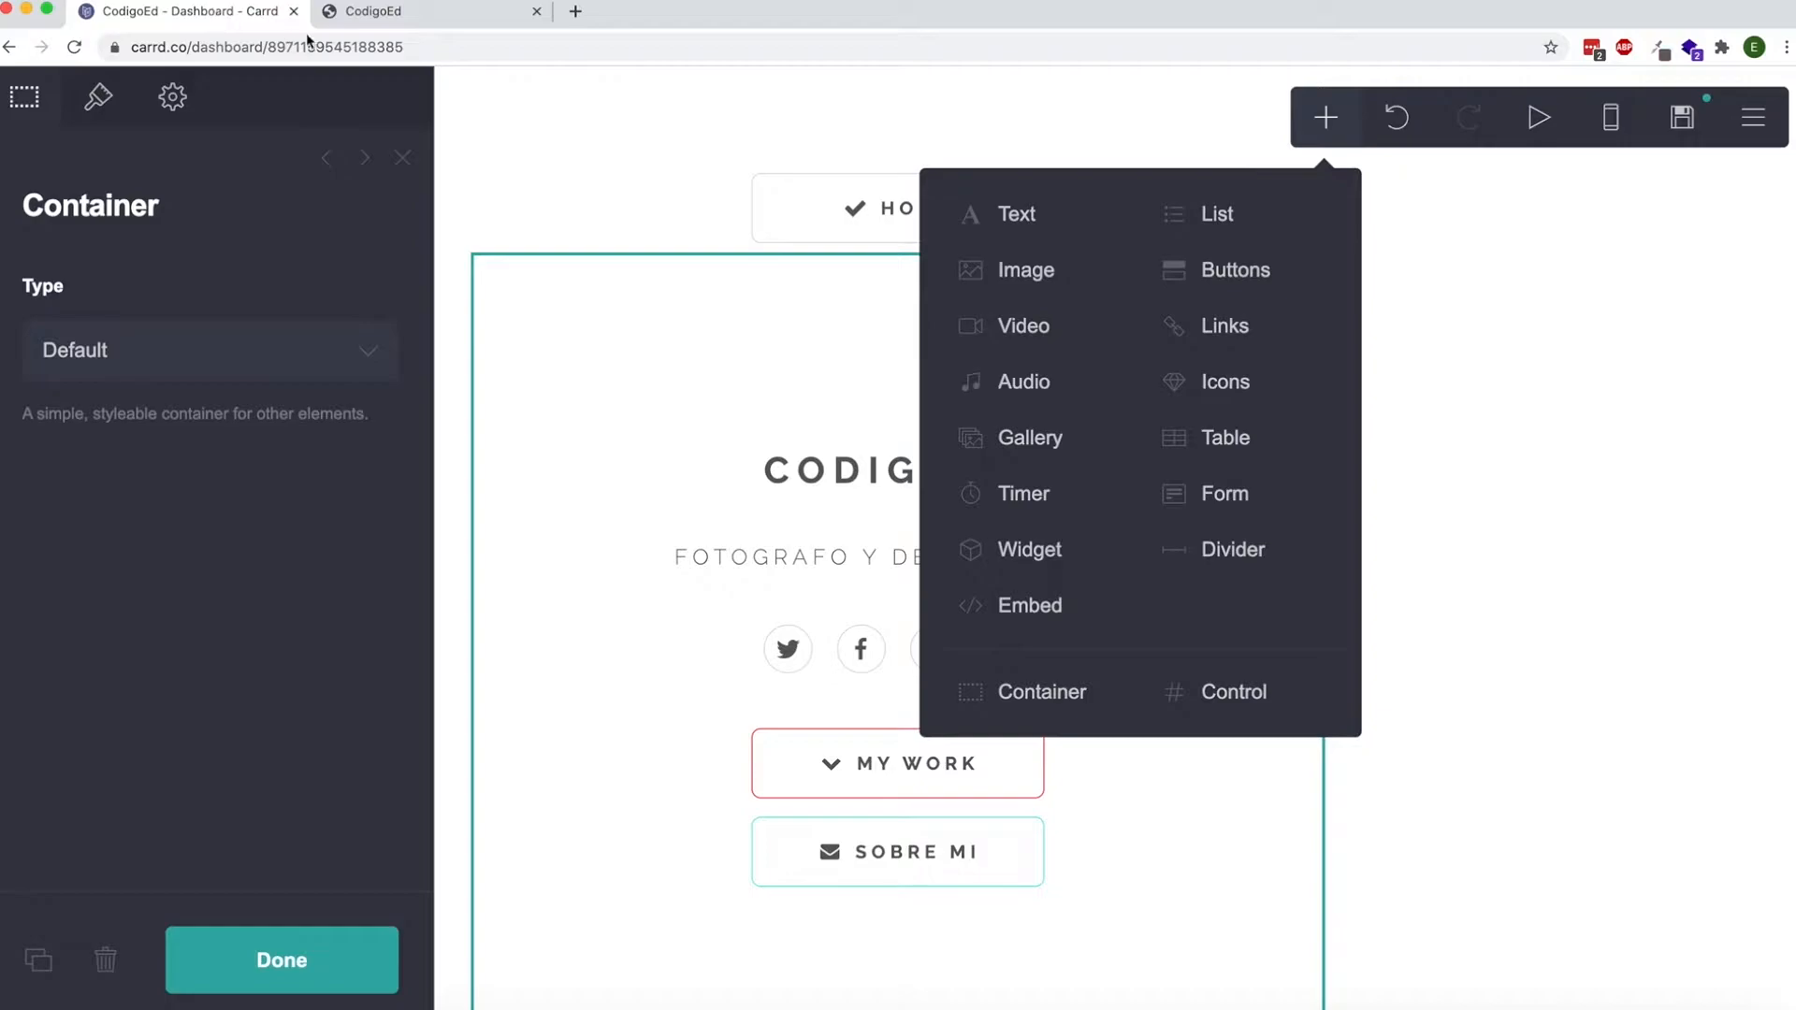
left_click(473, 149)
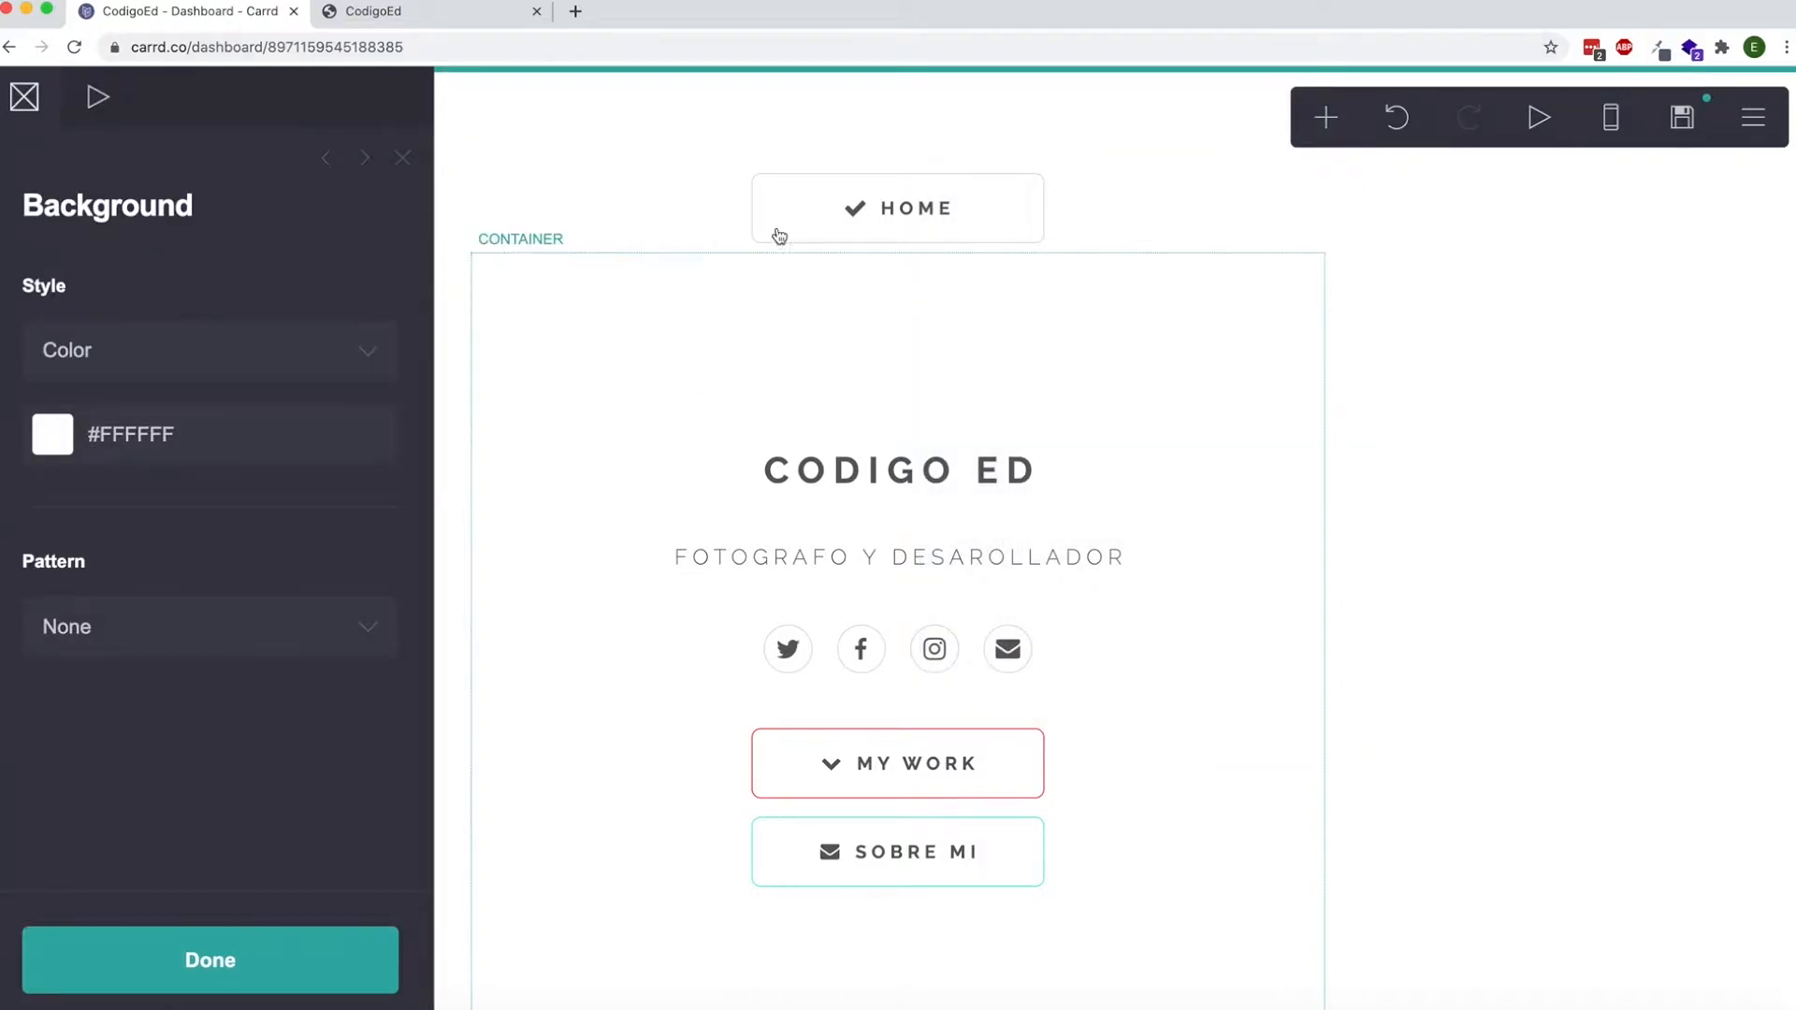
left_click(1683, 118)
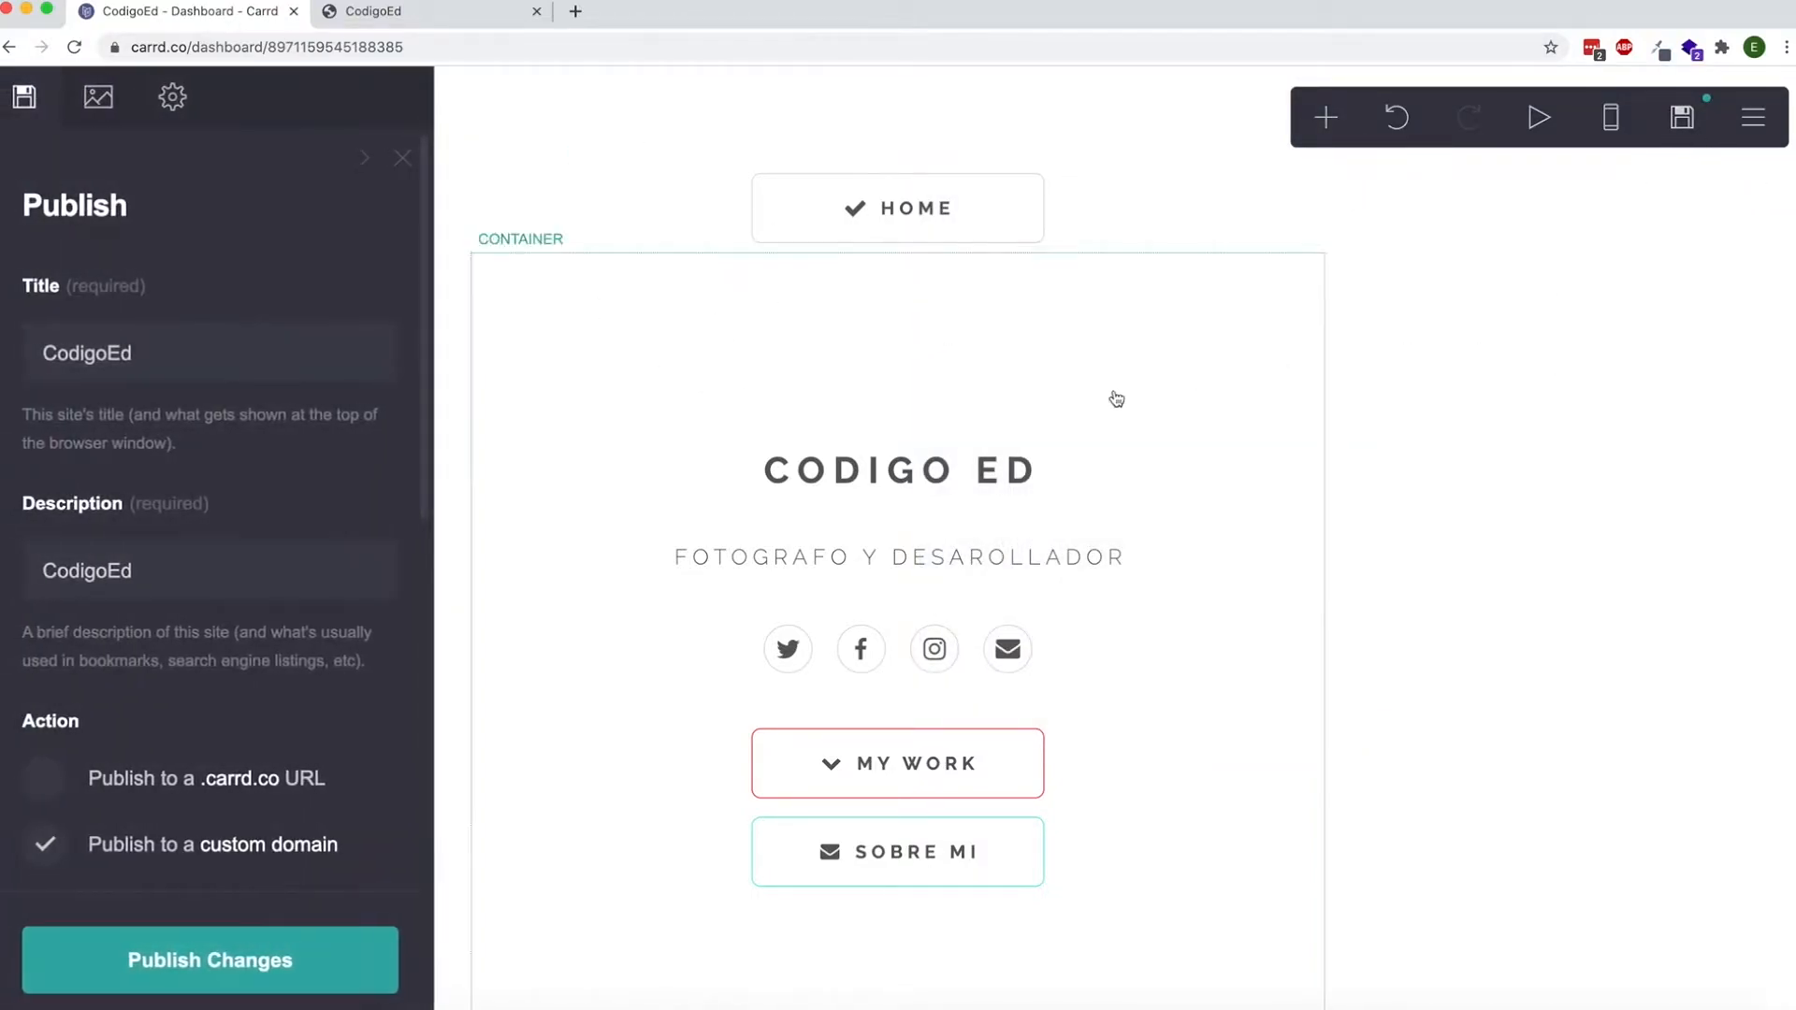
left_click(381, 942)
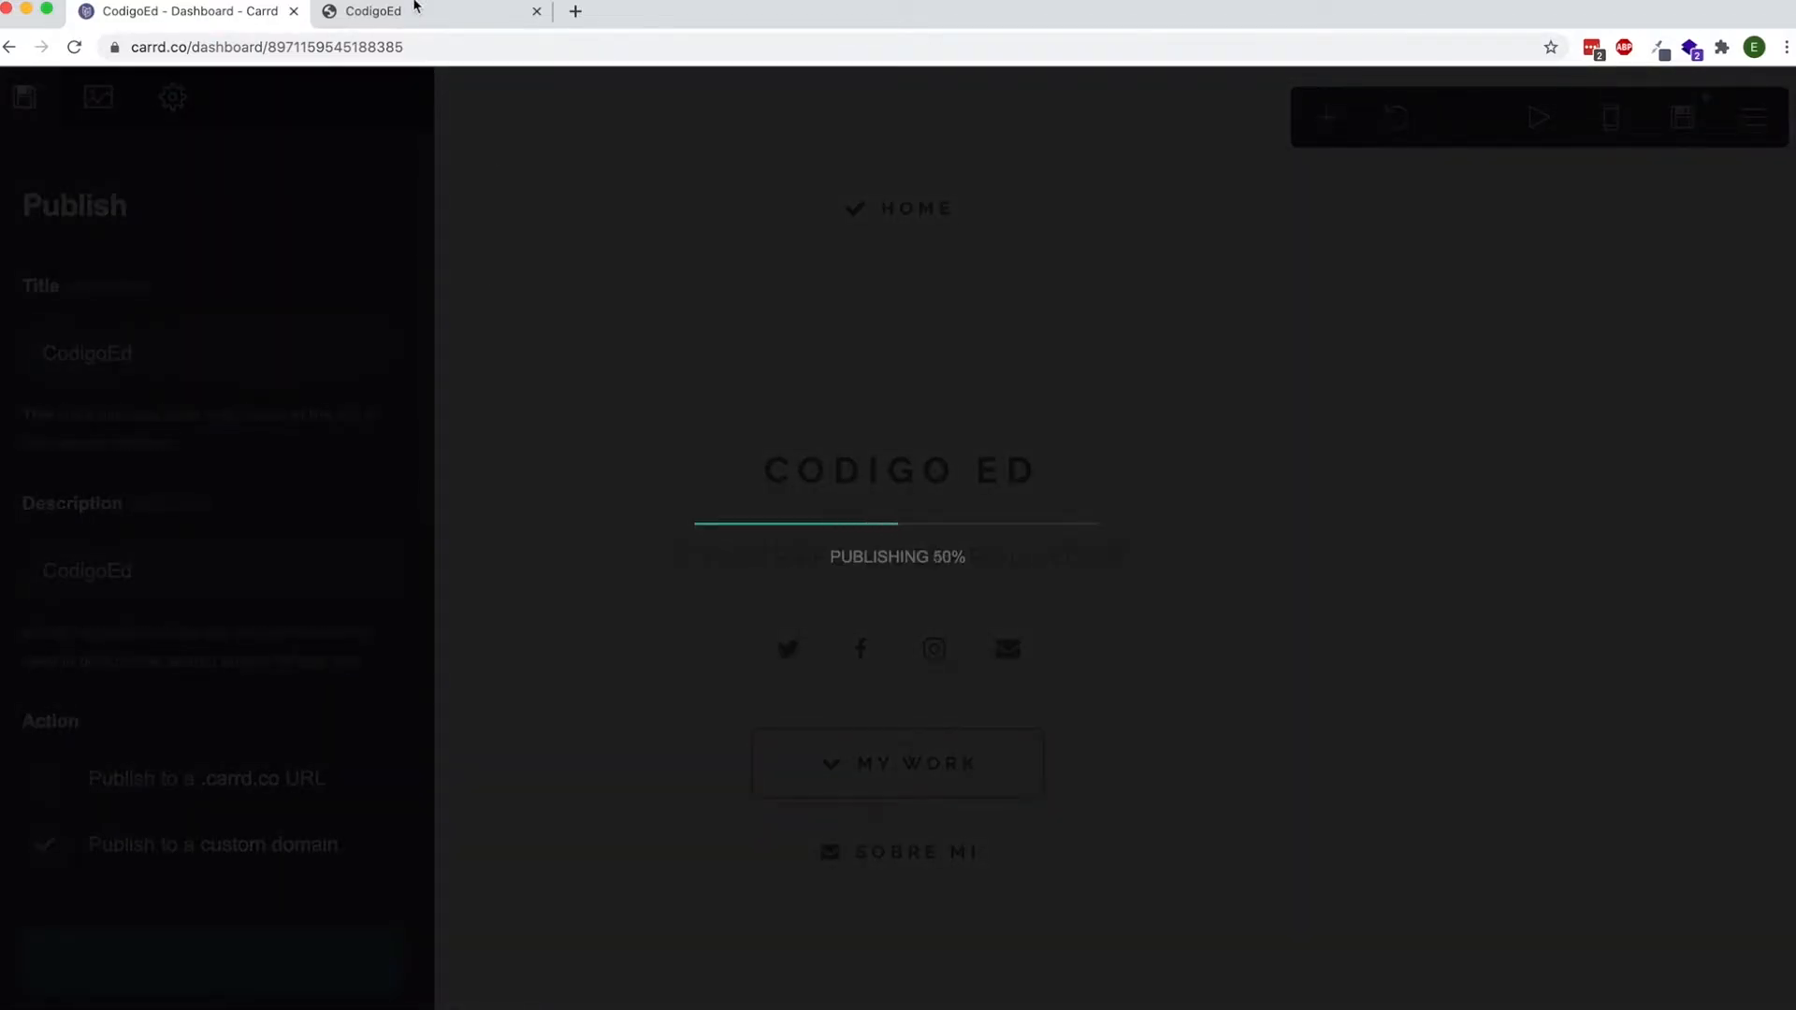
left_click(782, 654)
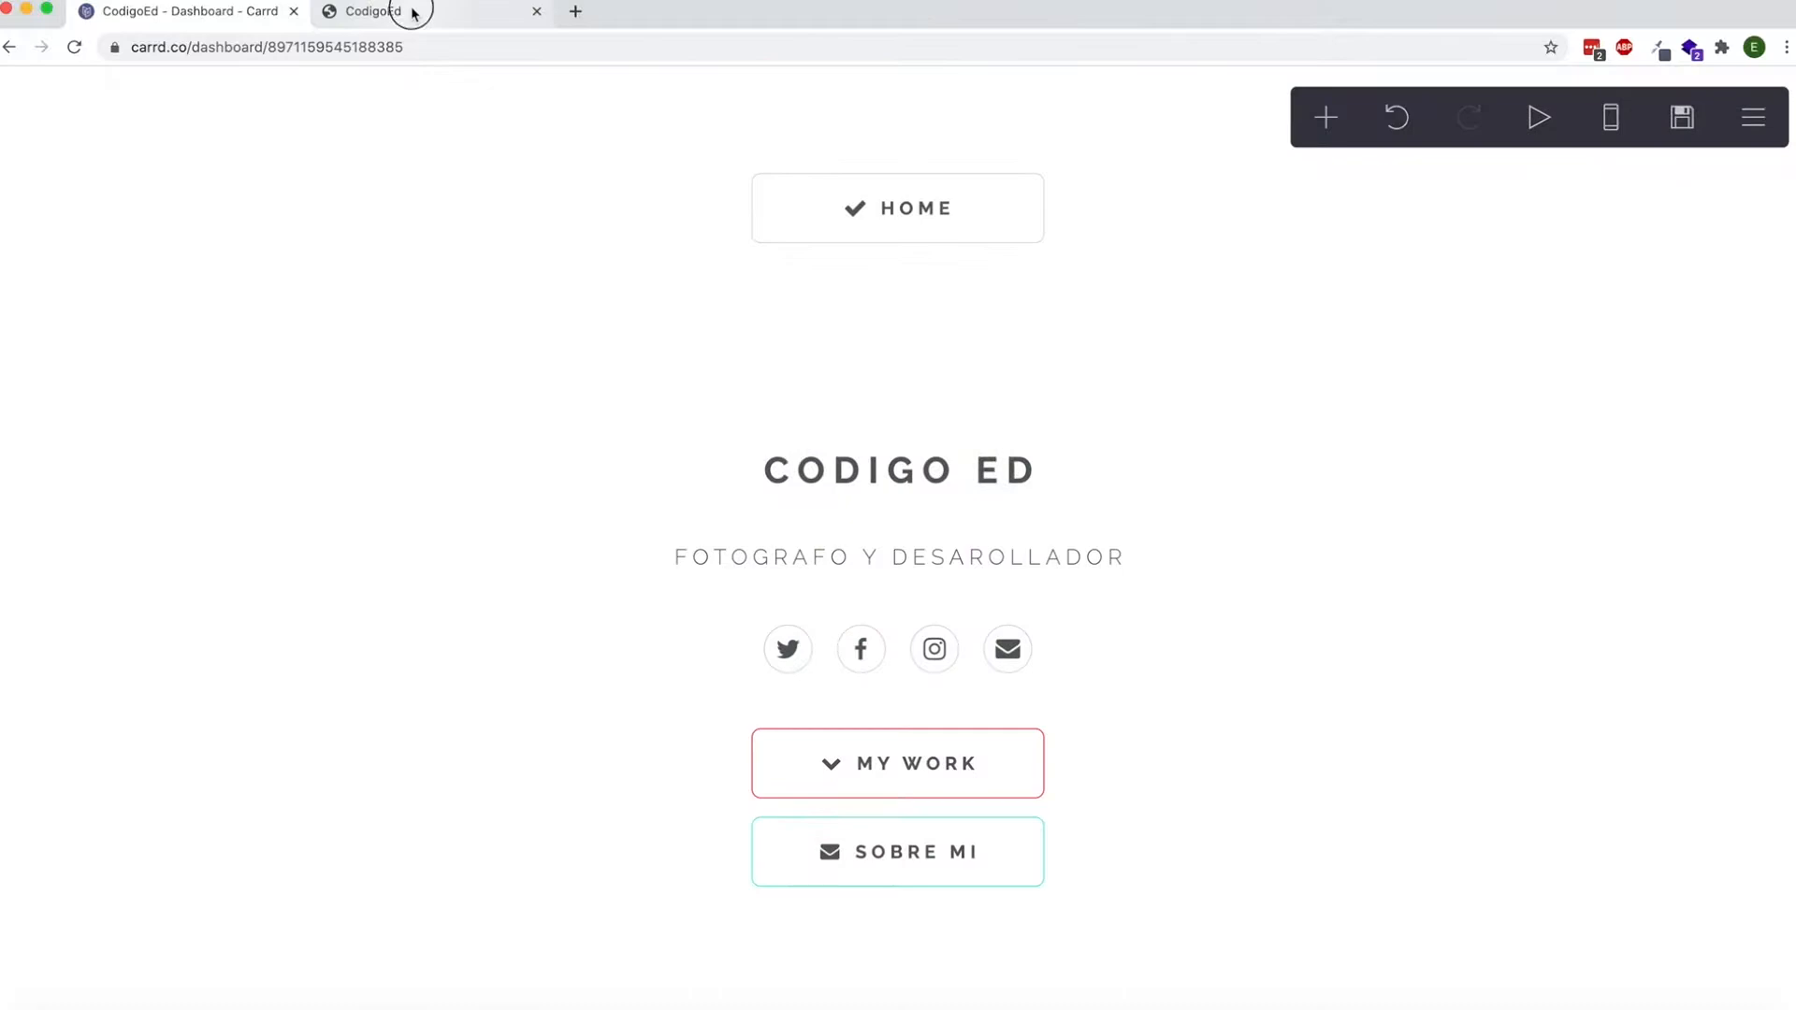
Return to the published codigoed.com page and test its Sobre Mi and Mas Trabajo buttons.
left_click(412, 13)
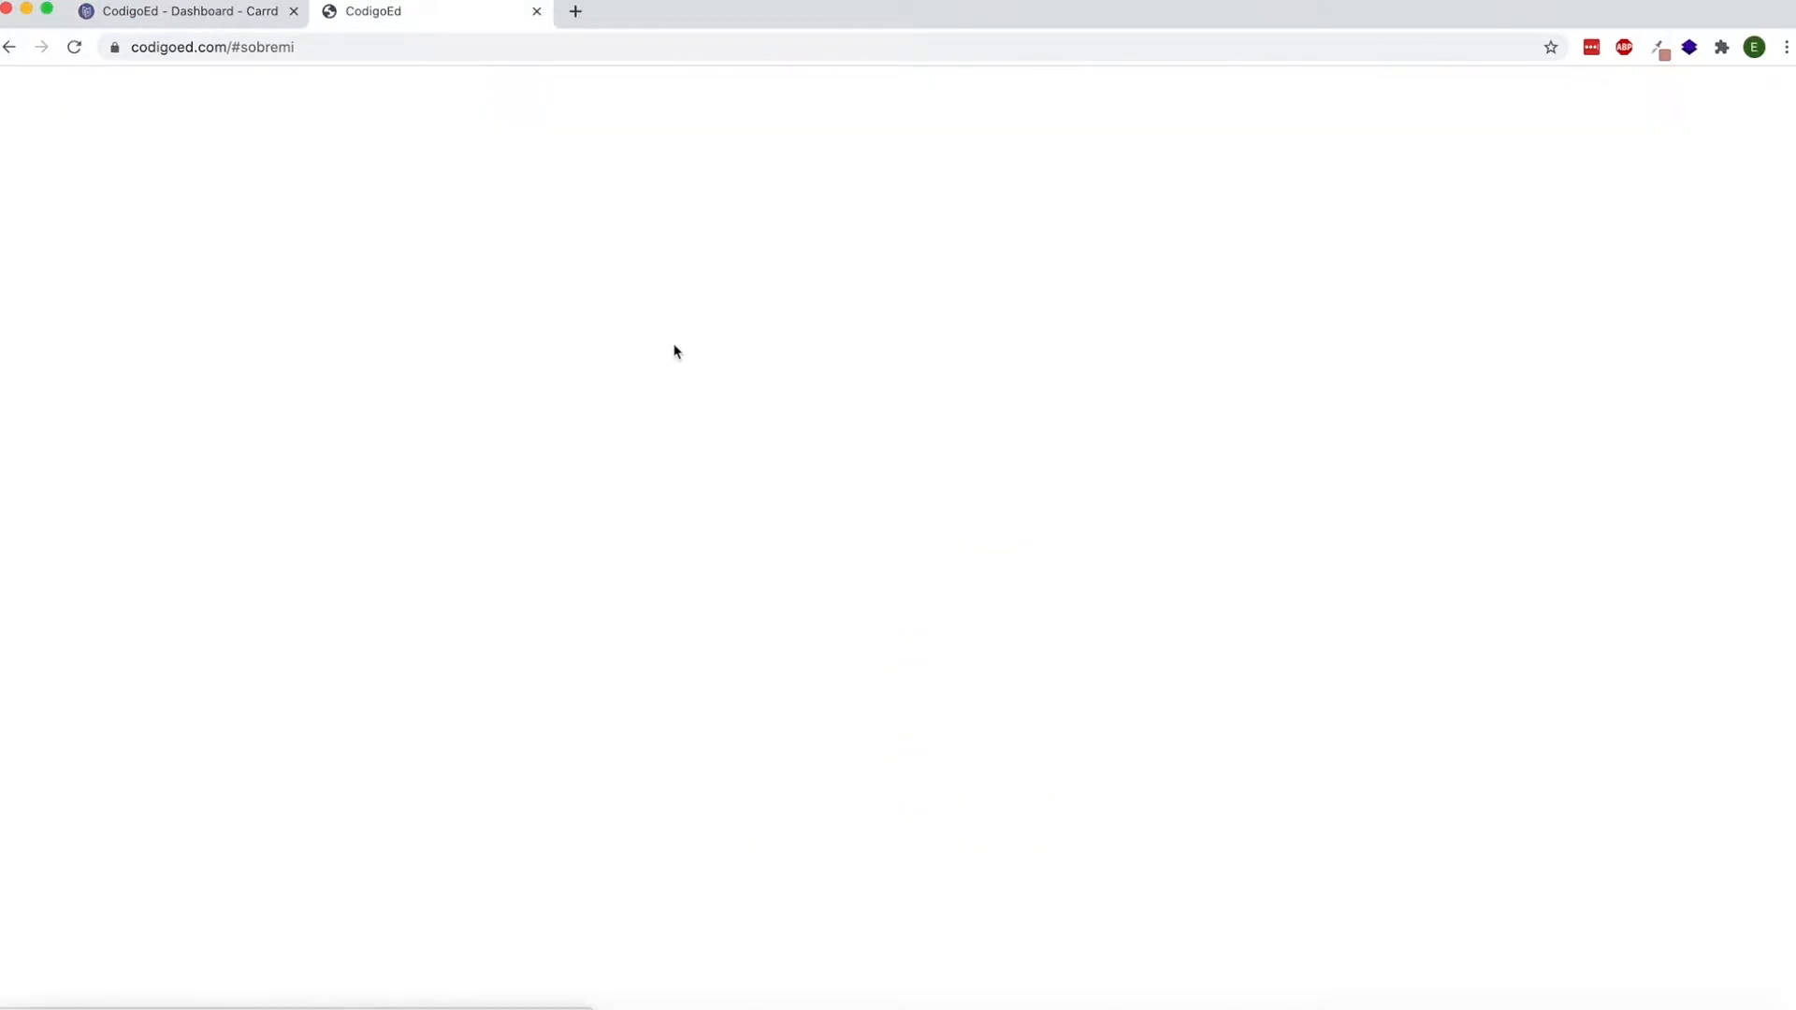
left_click(853, 746)
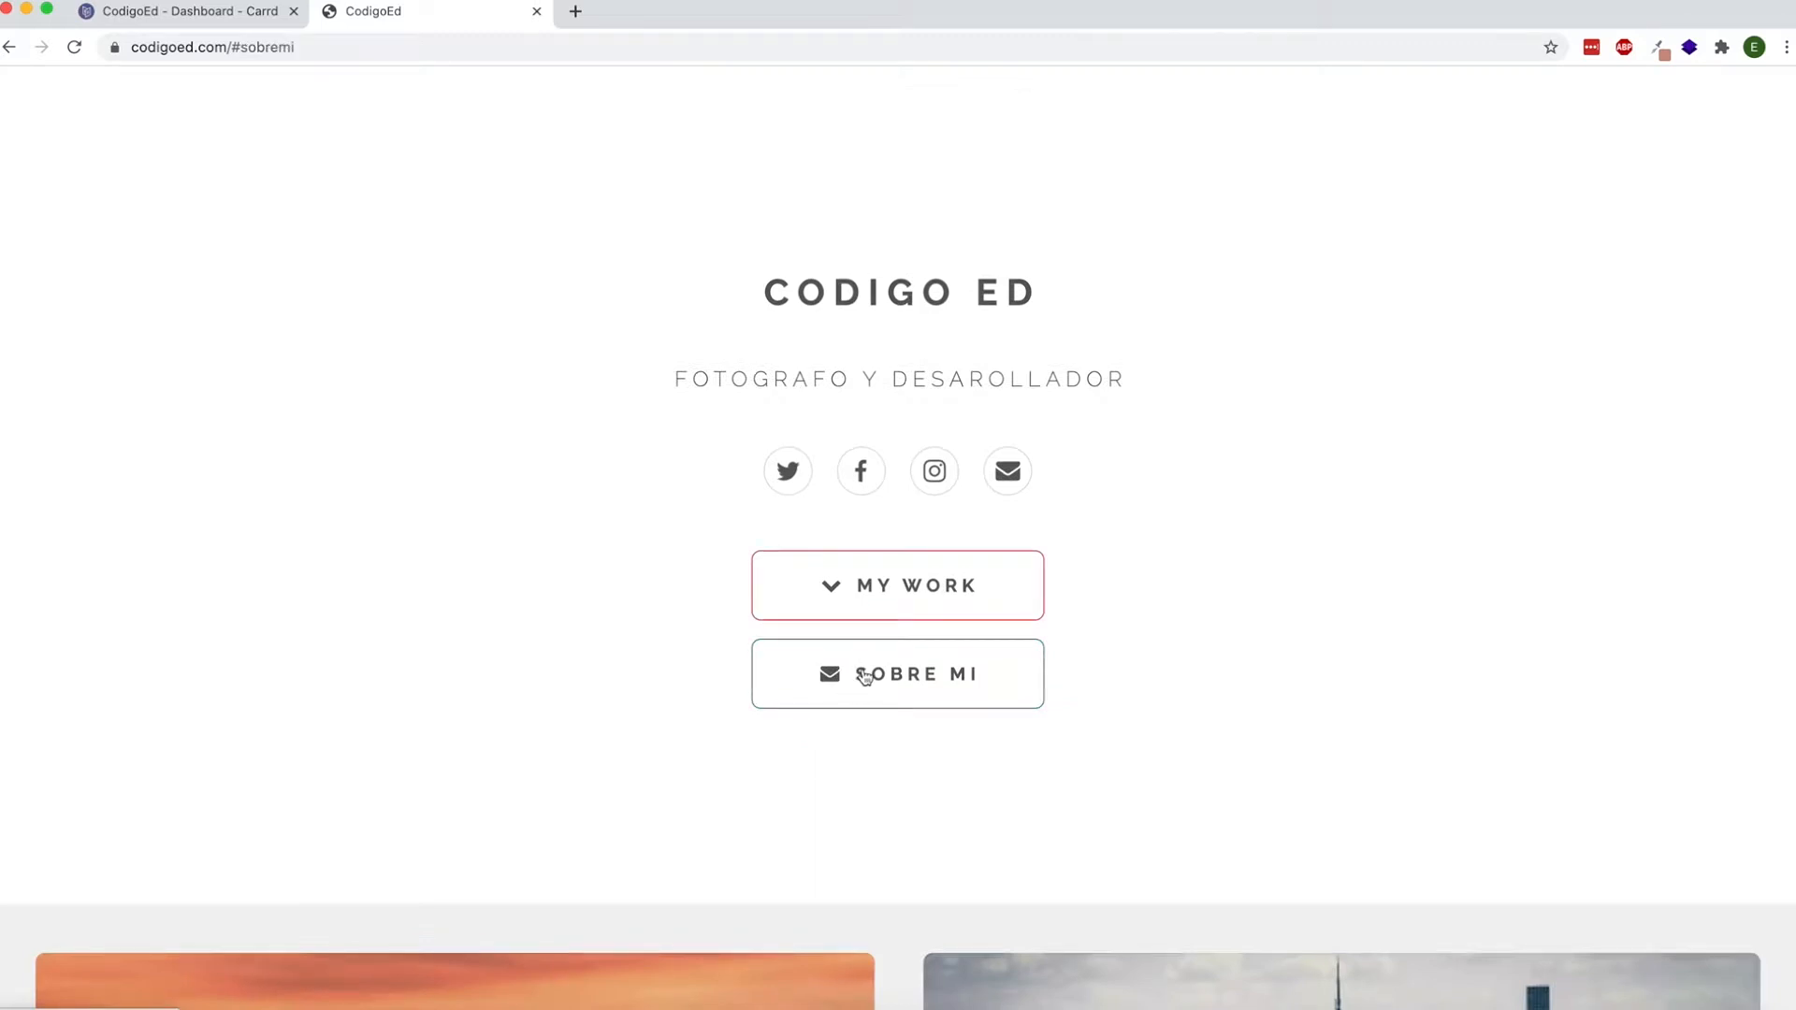
left_click(866, 677)
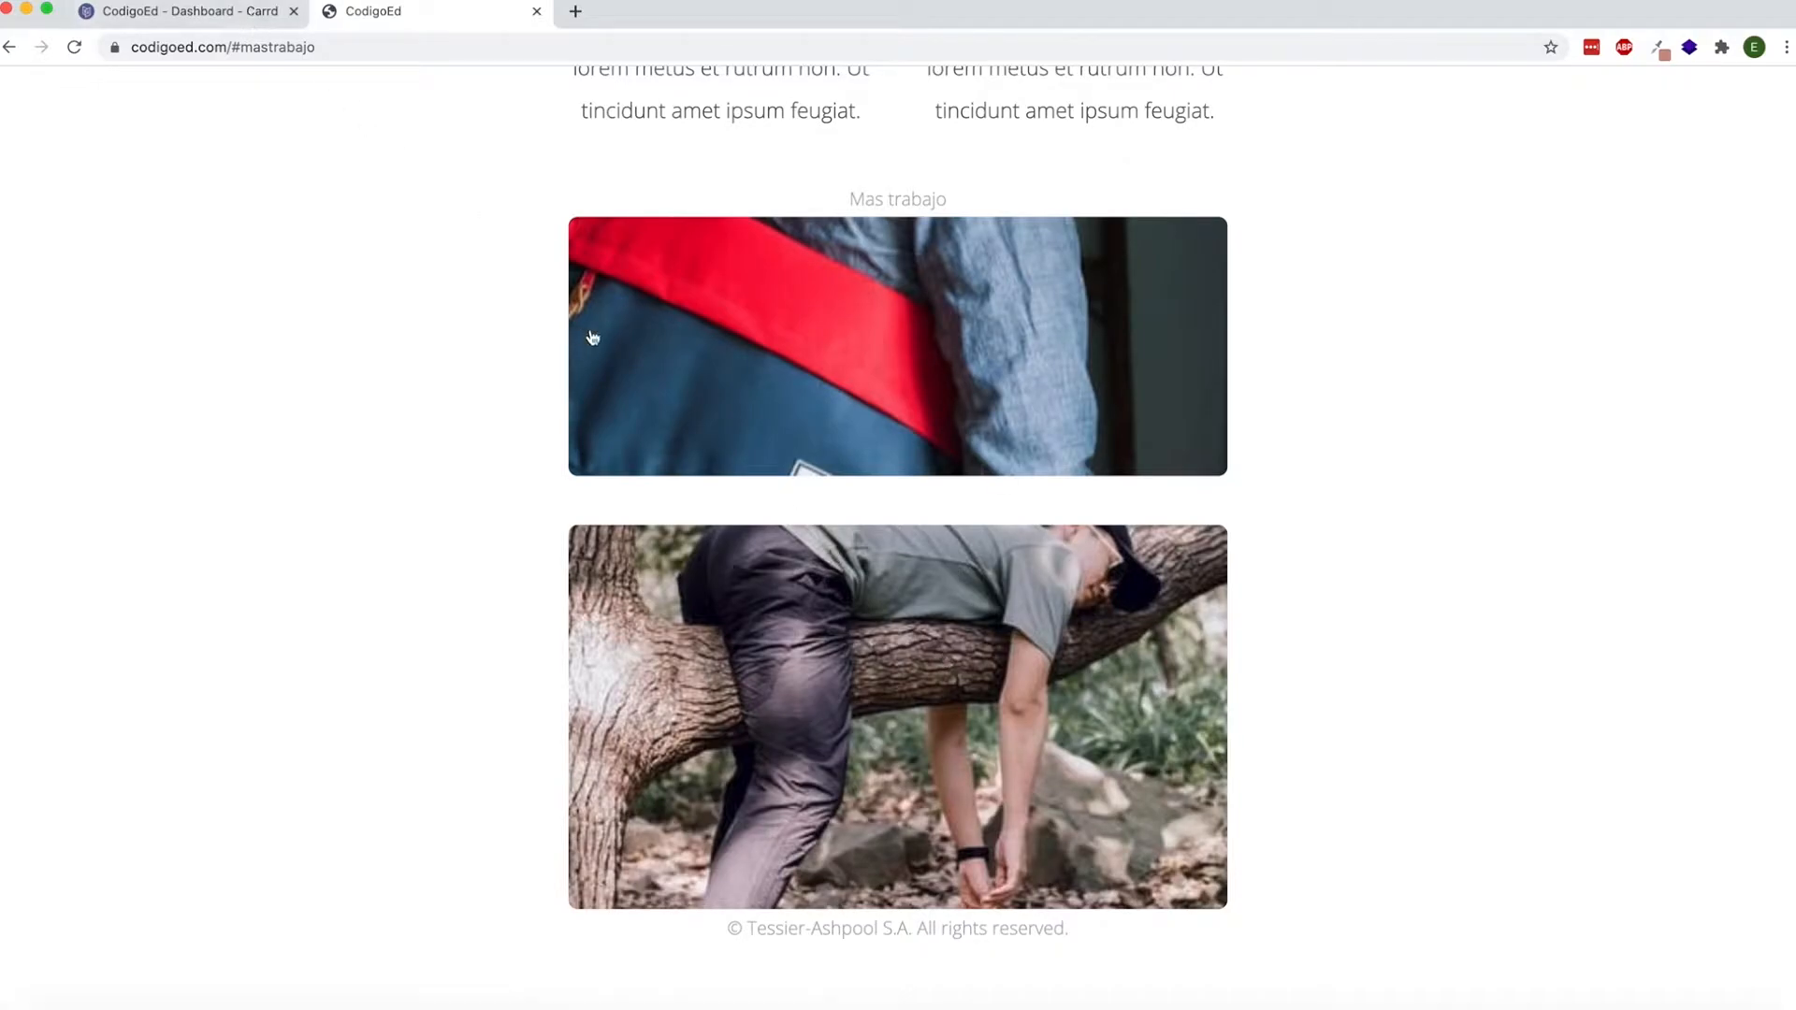
Switch to the Carrd editor and add a Section Break control between the Sobre Mi text columns and the Mas trabajo text.
left_click(269, 3)
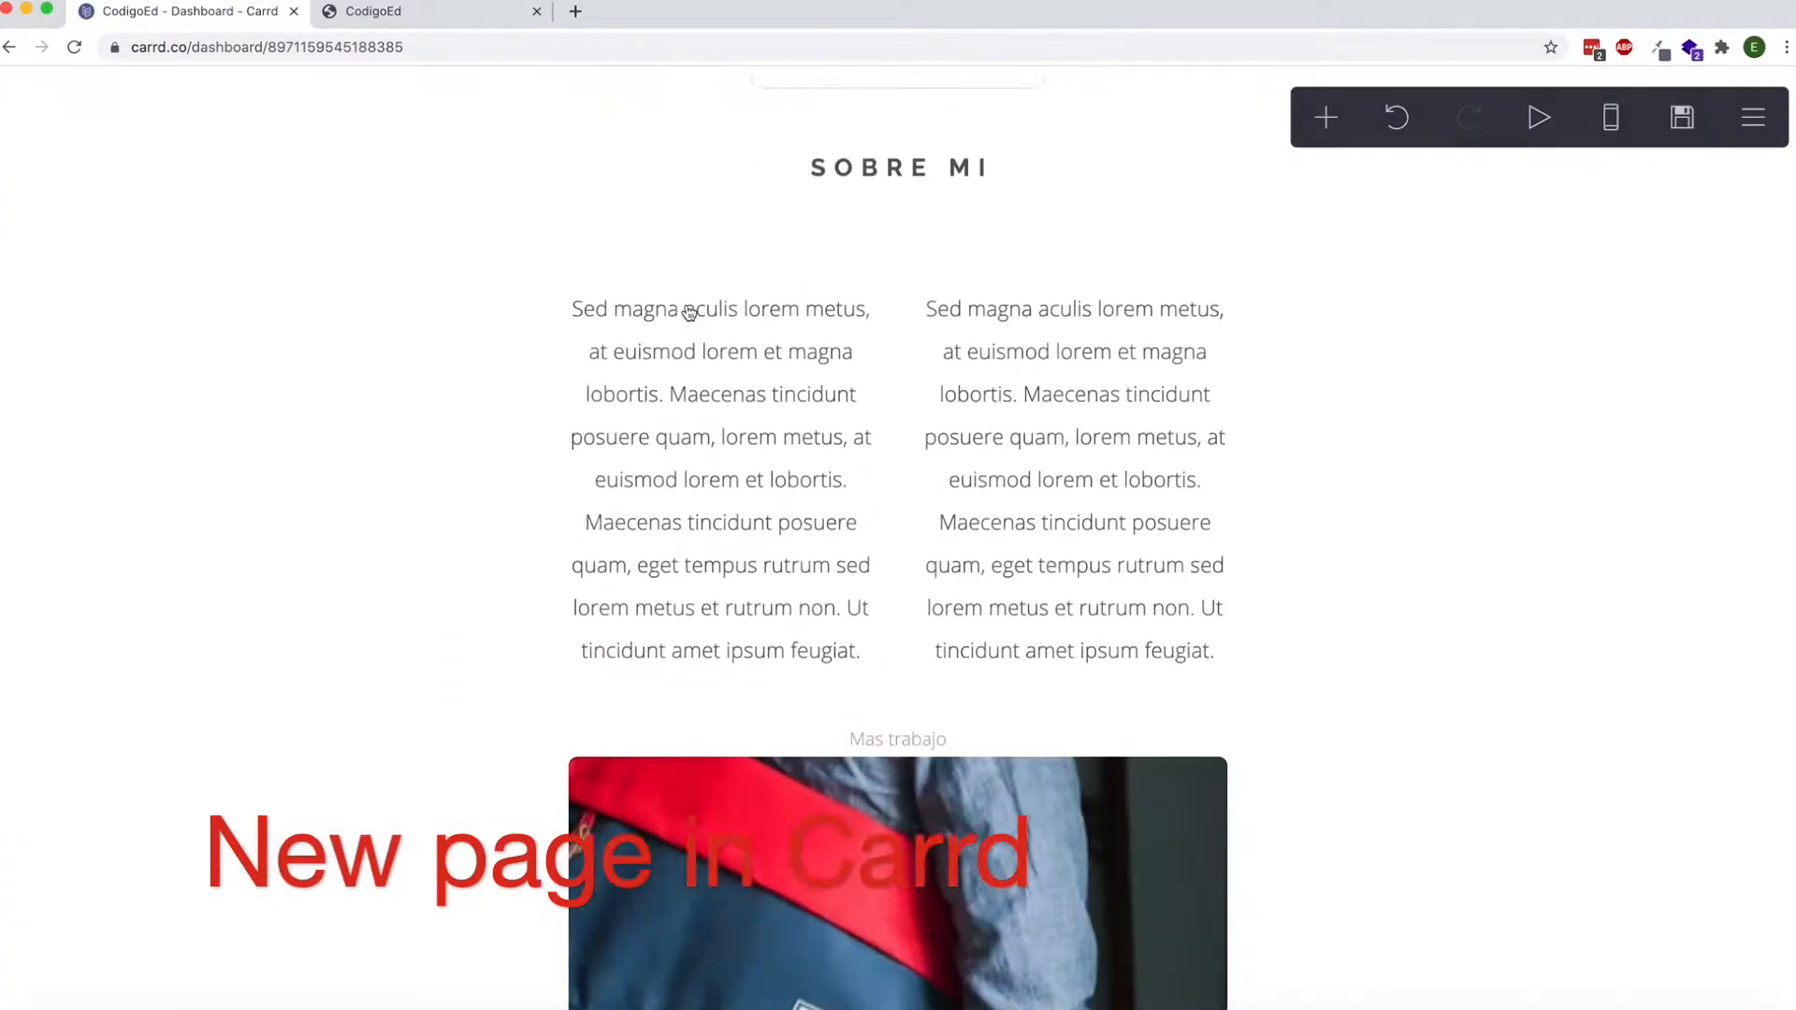
scroll(688, 312, "down", 10)
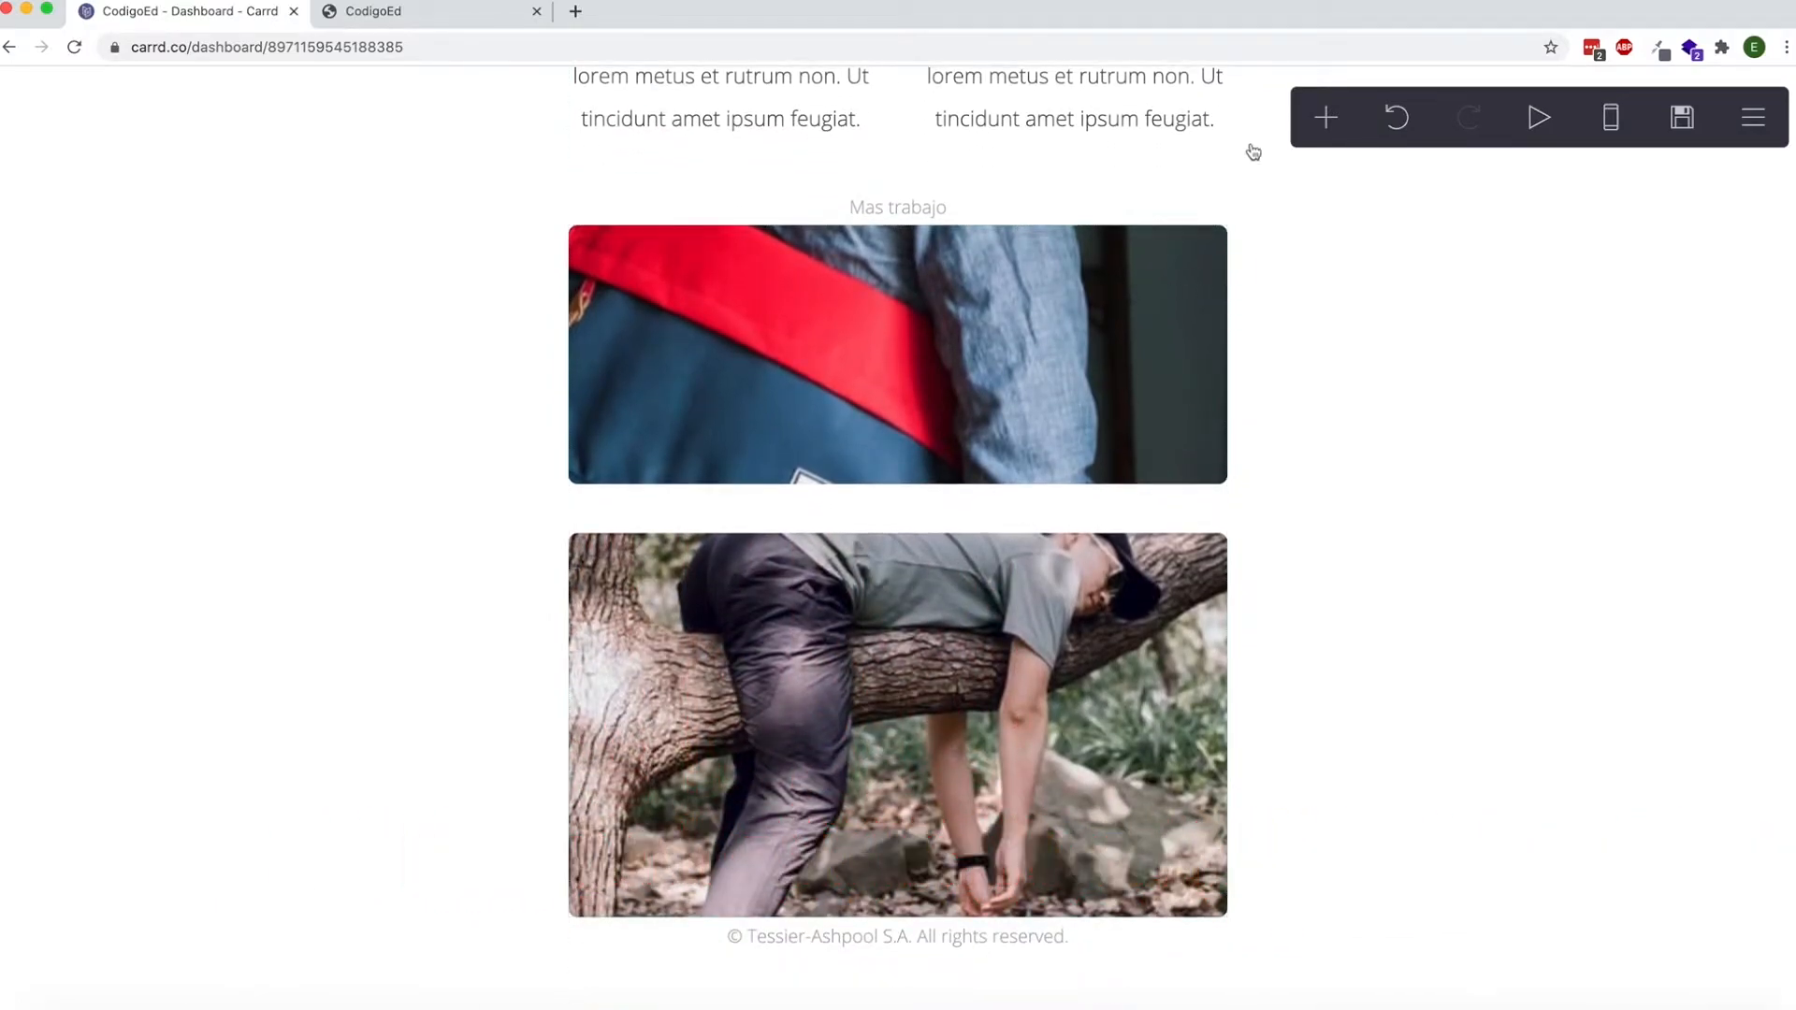
left_click(1327, 120)
left_click(1252, 706)
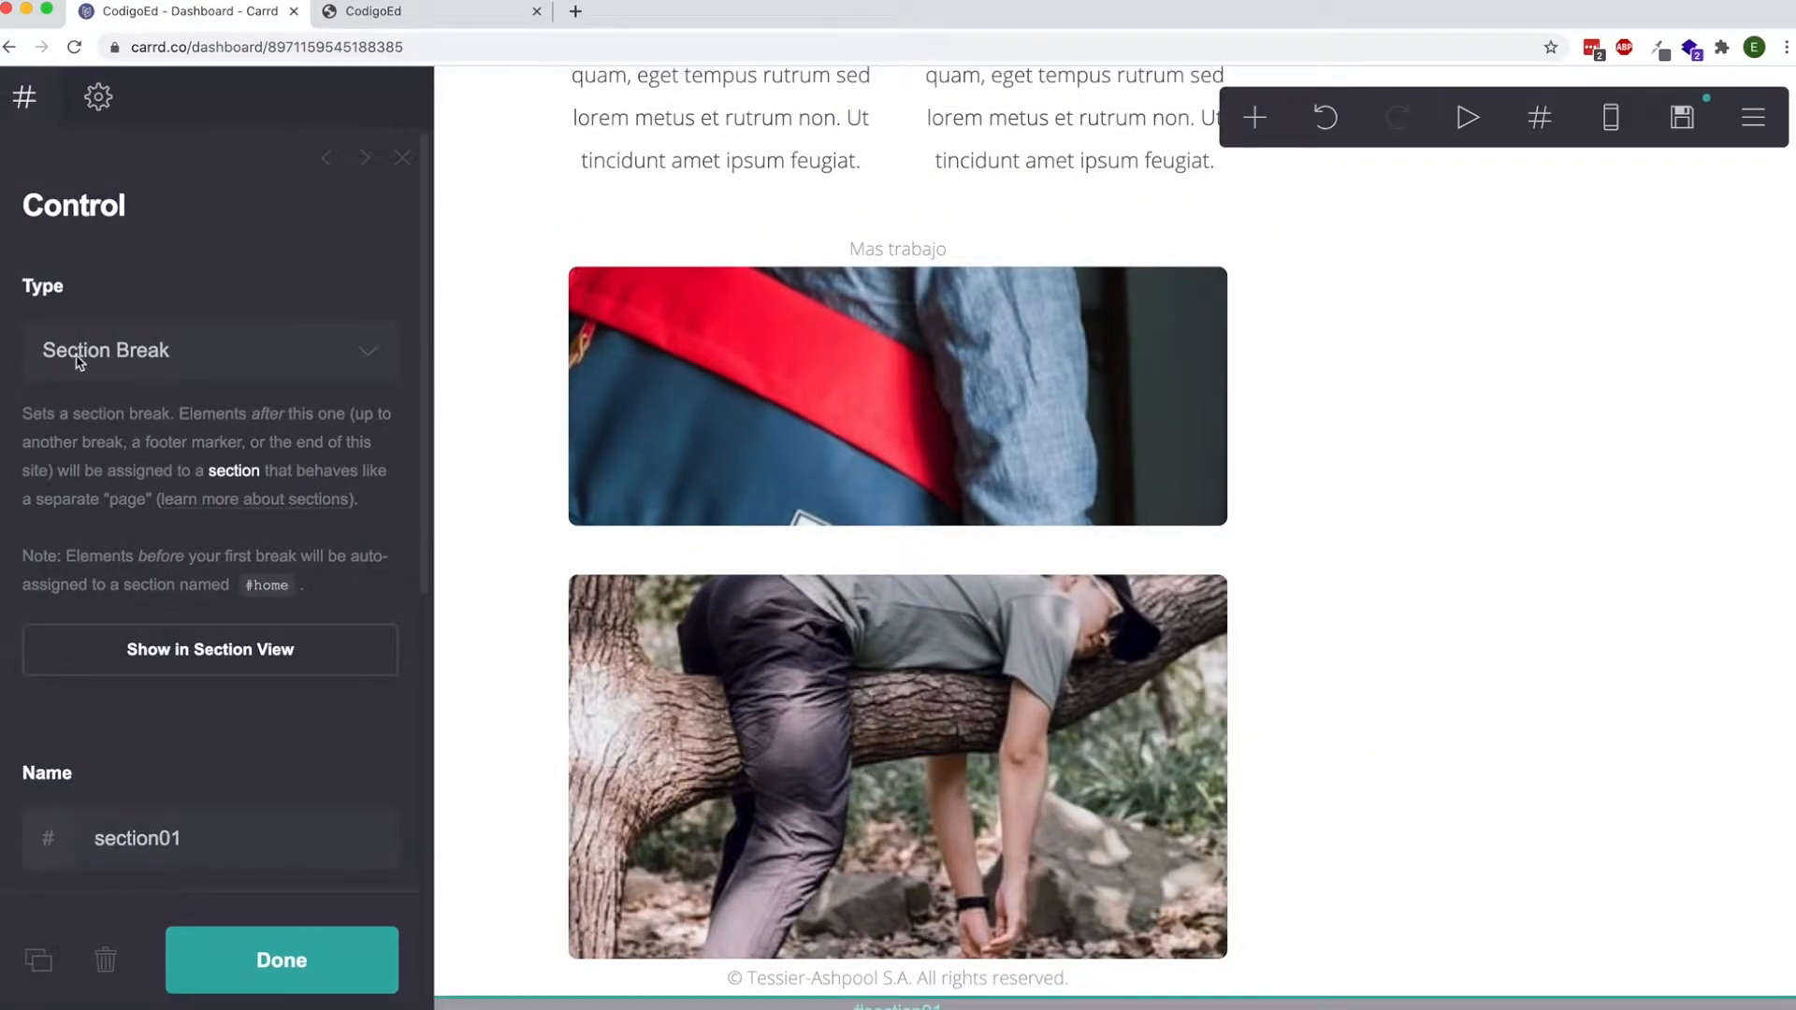
left_click(304, 976)
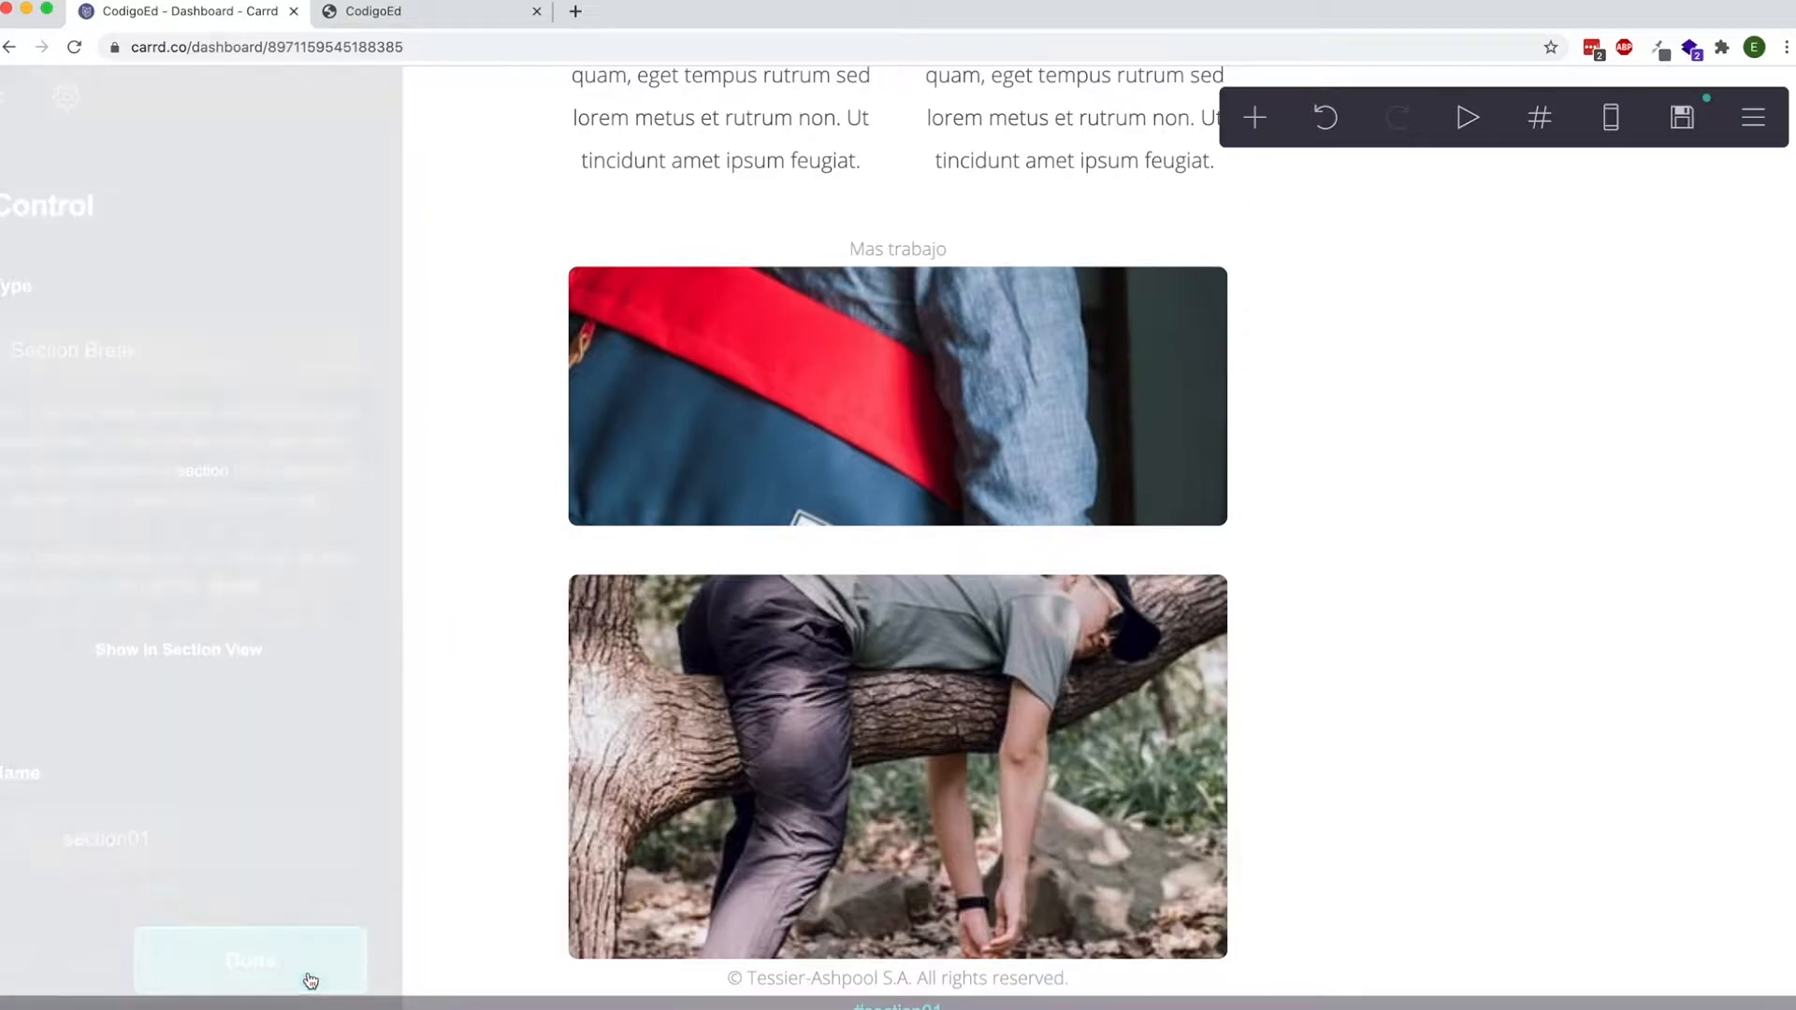
left_click_drag(908, 1006, 921, 226)
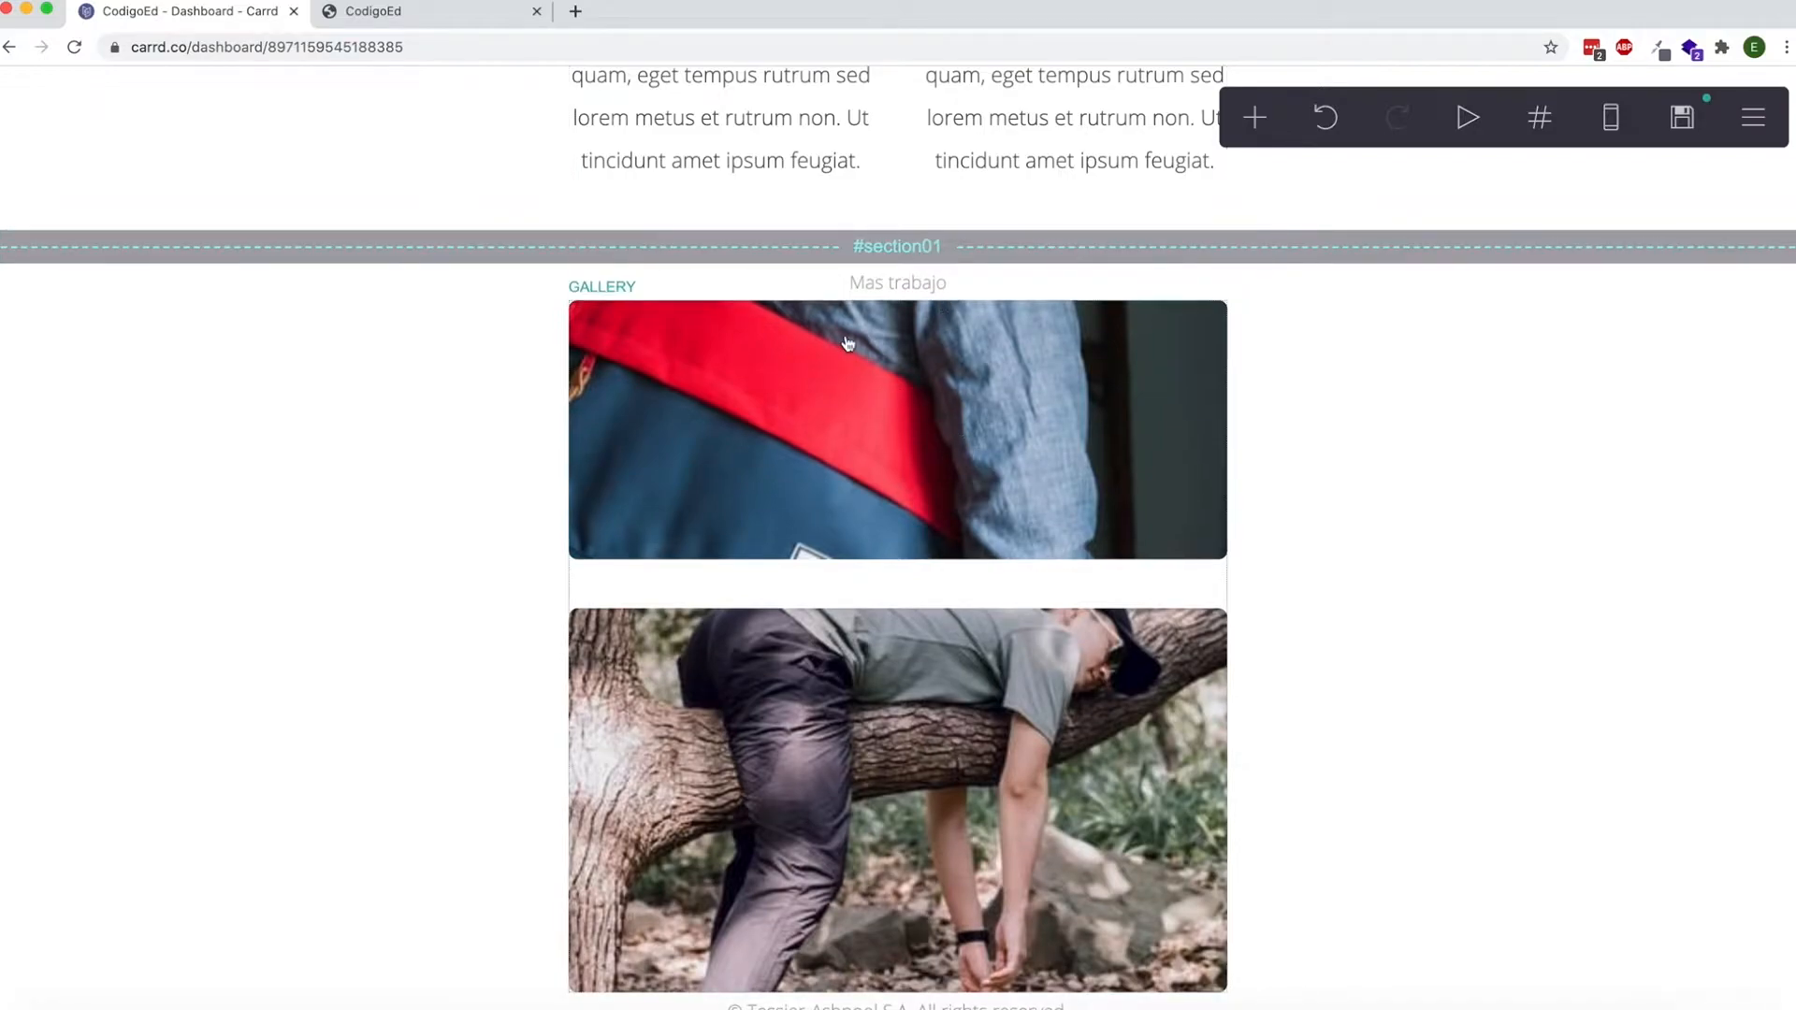
Name the section break above the Mas trabajo text "morework".
scroll(907, 454, "up", 1)
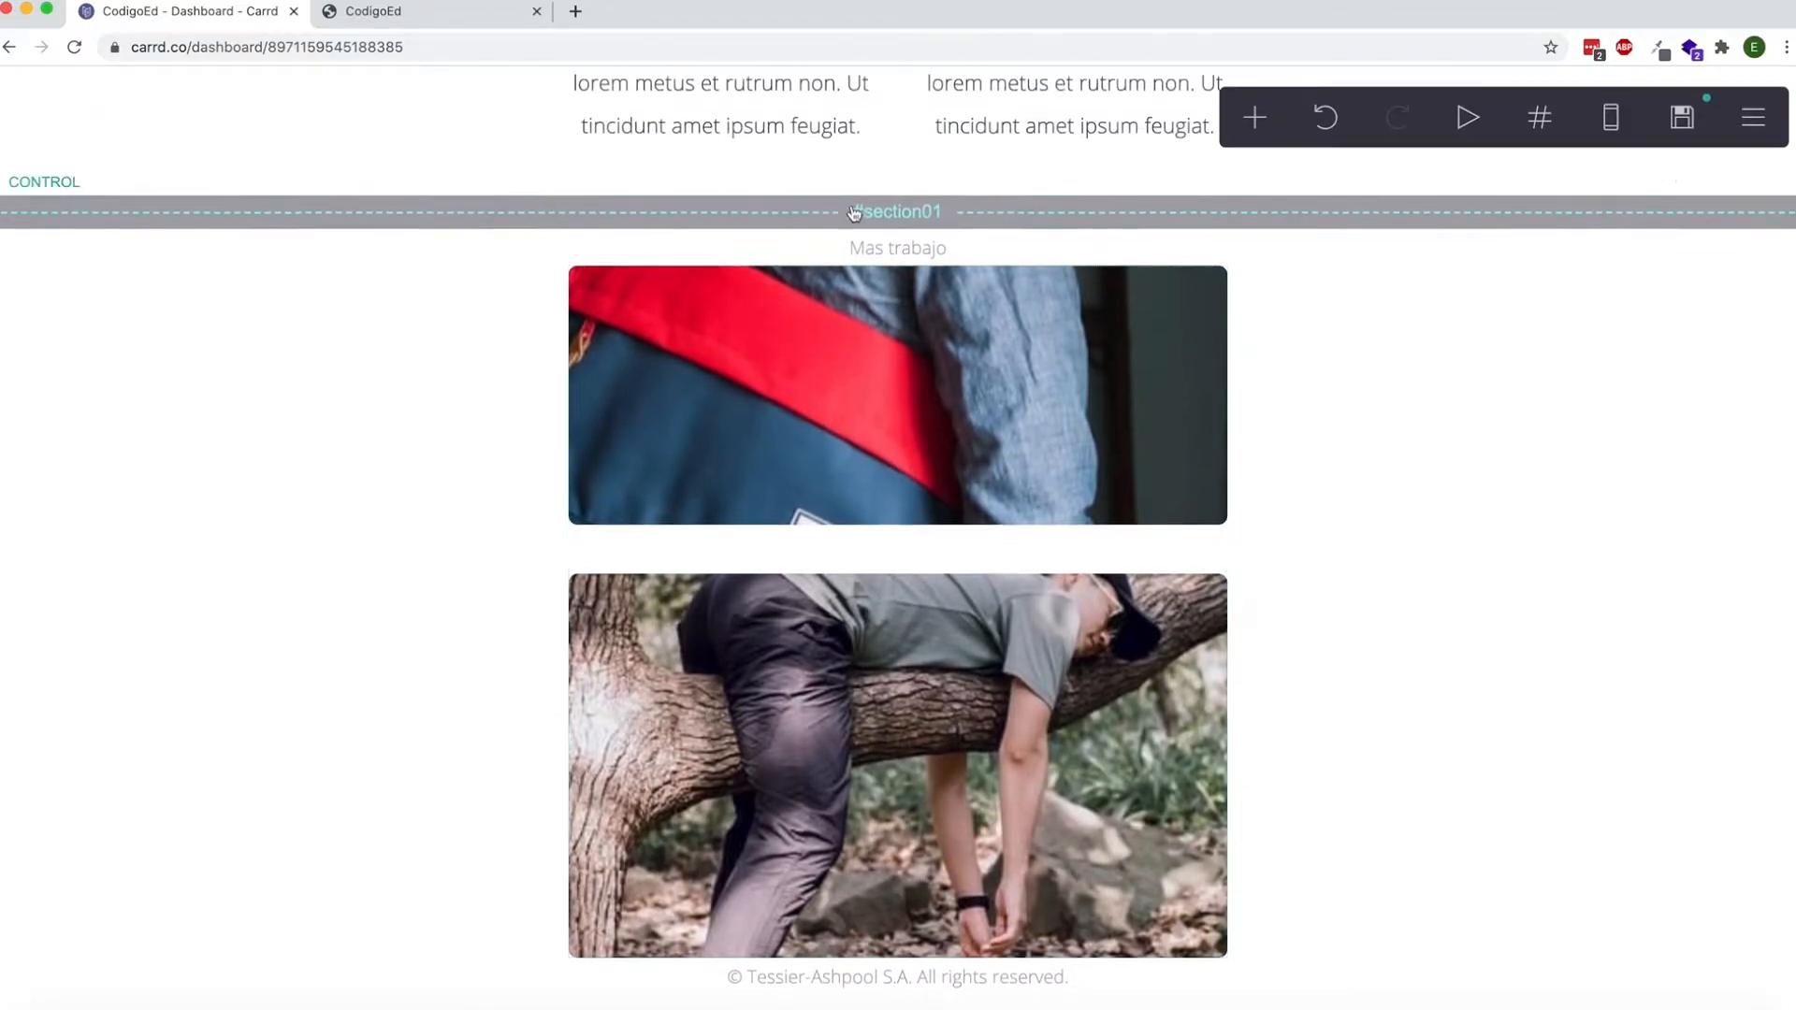
left_click(889, 219)
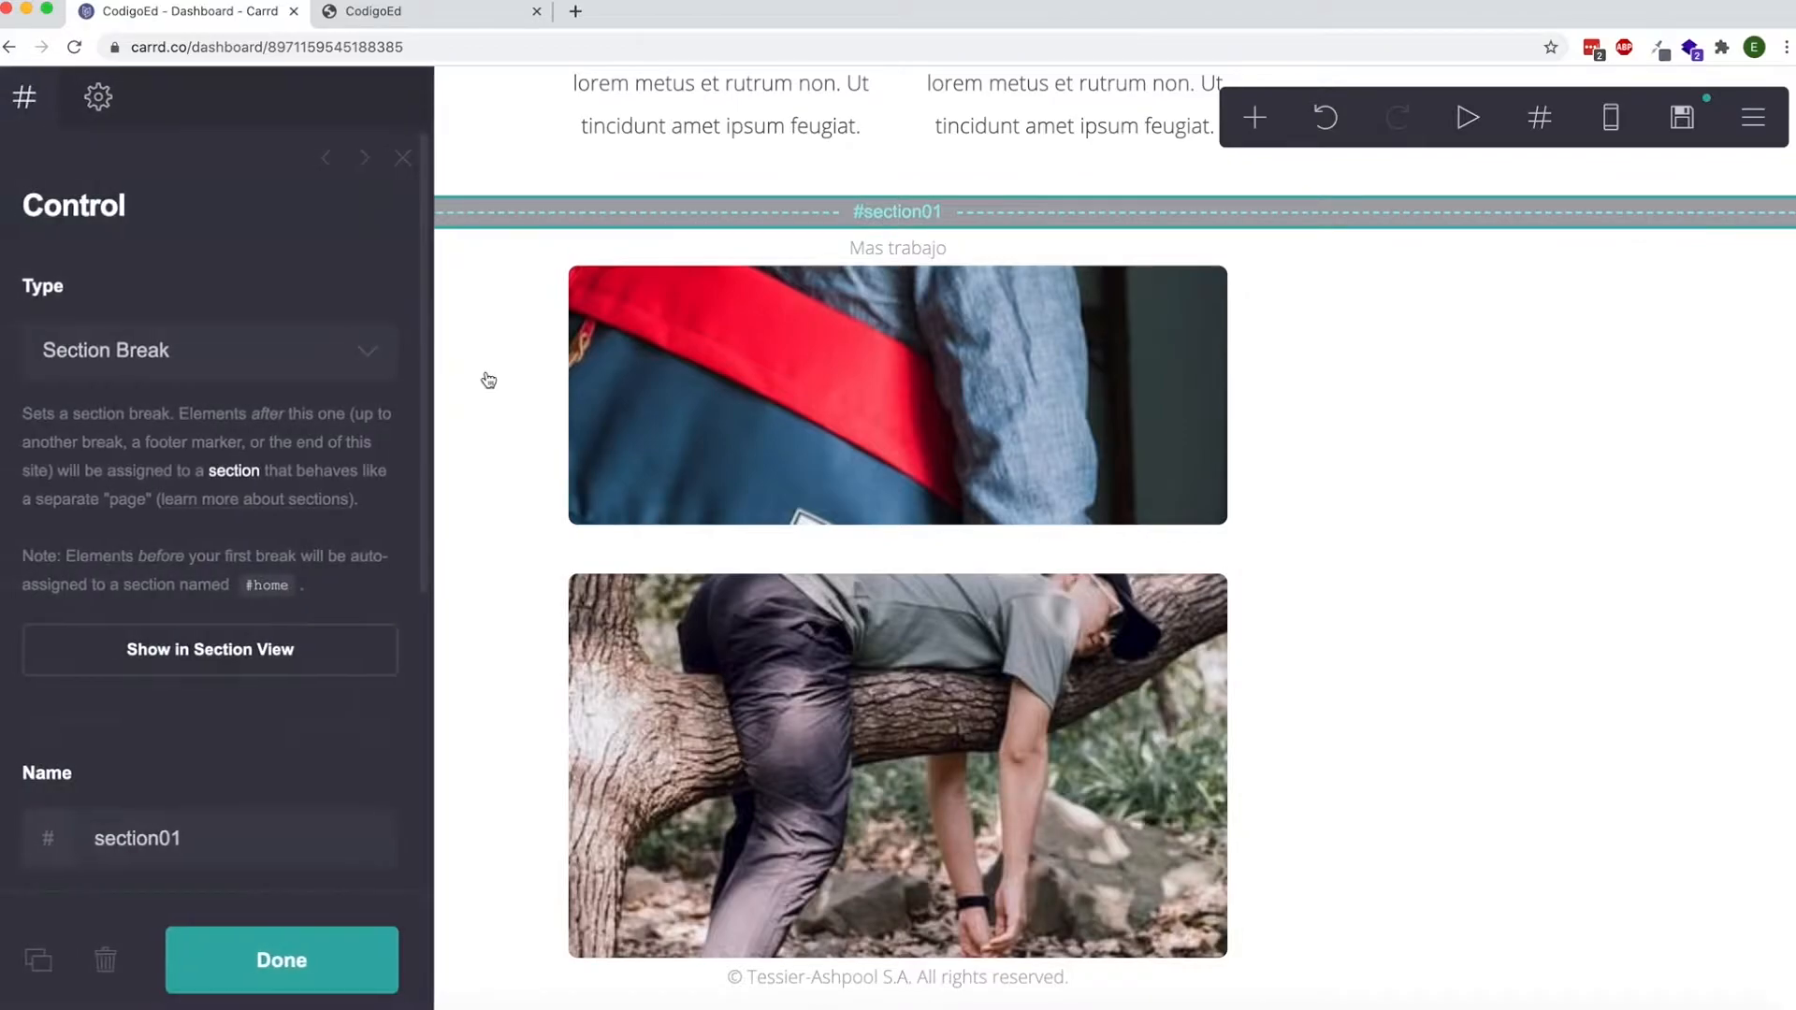
left_click(134, 738)
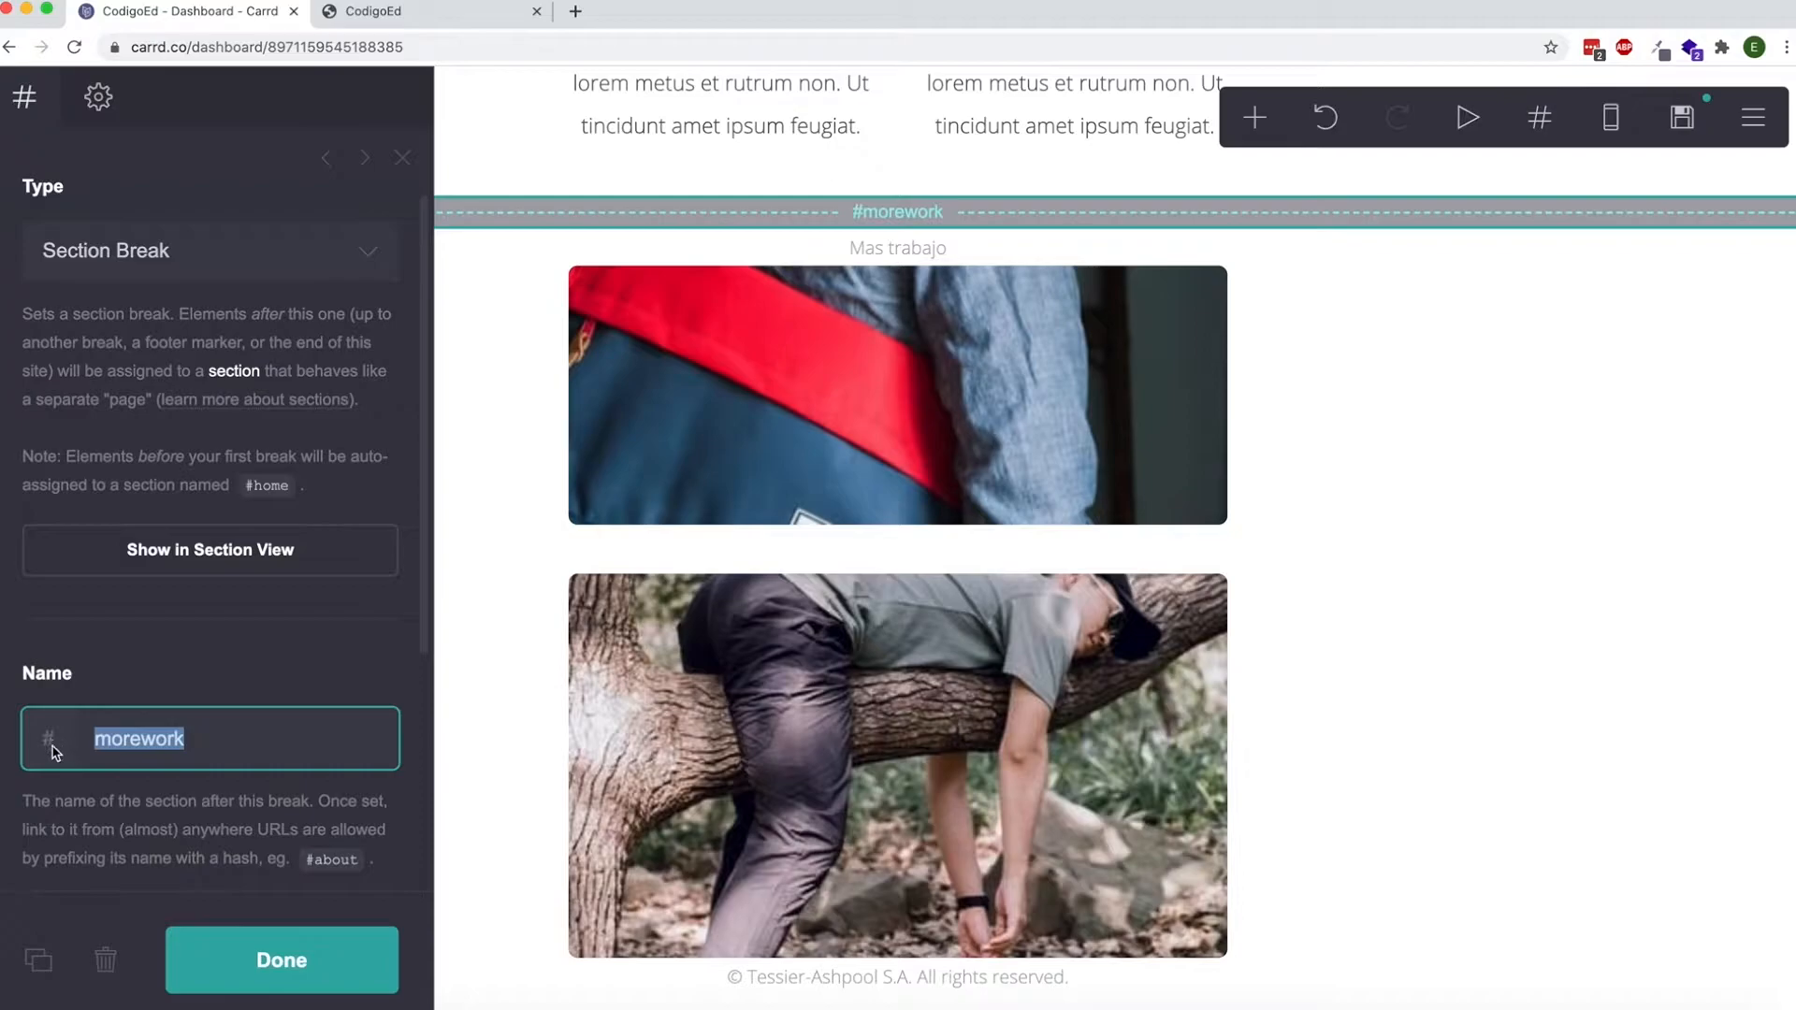
left_click(296, 976)
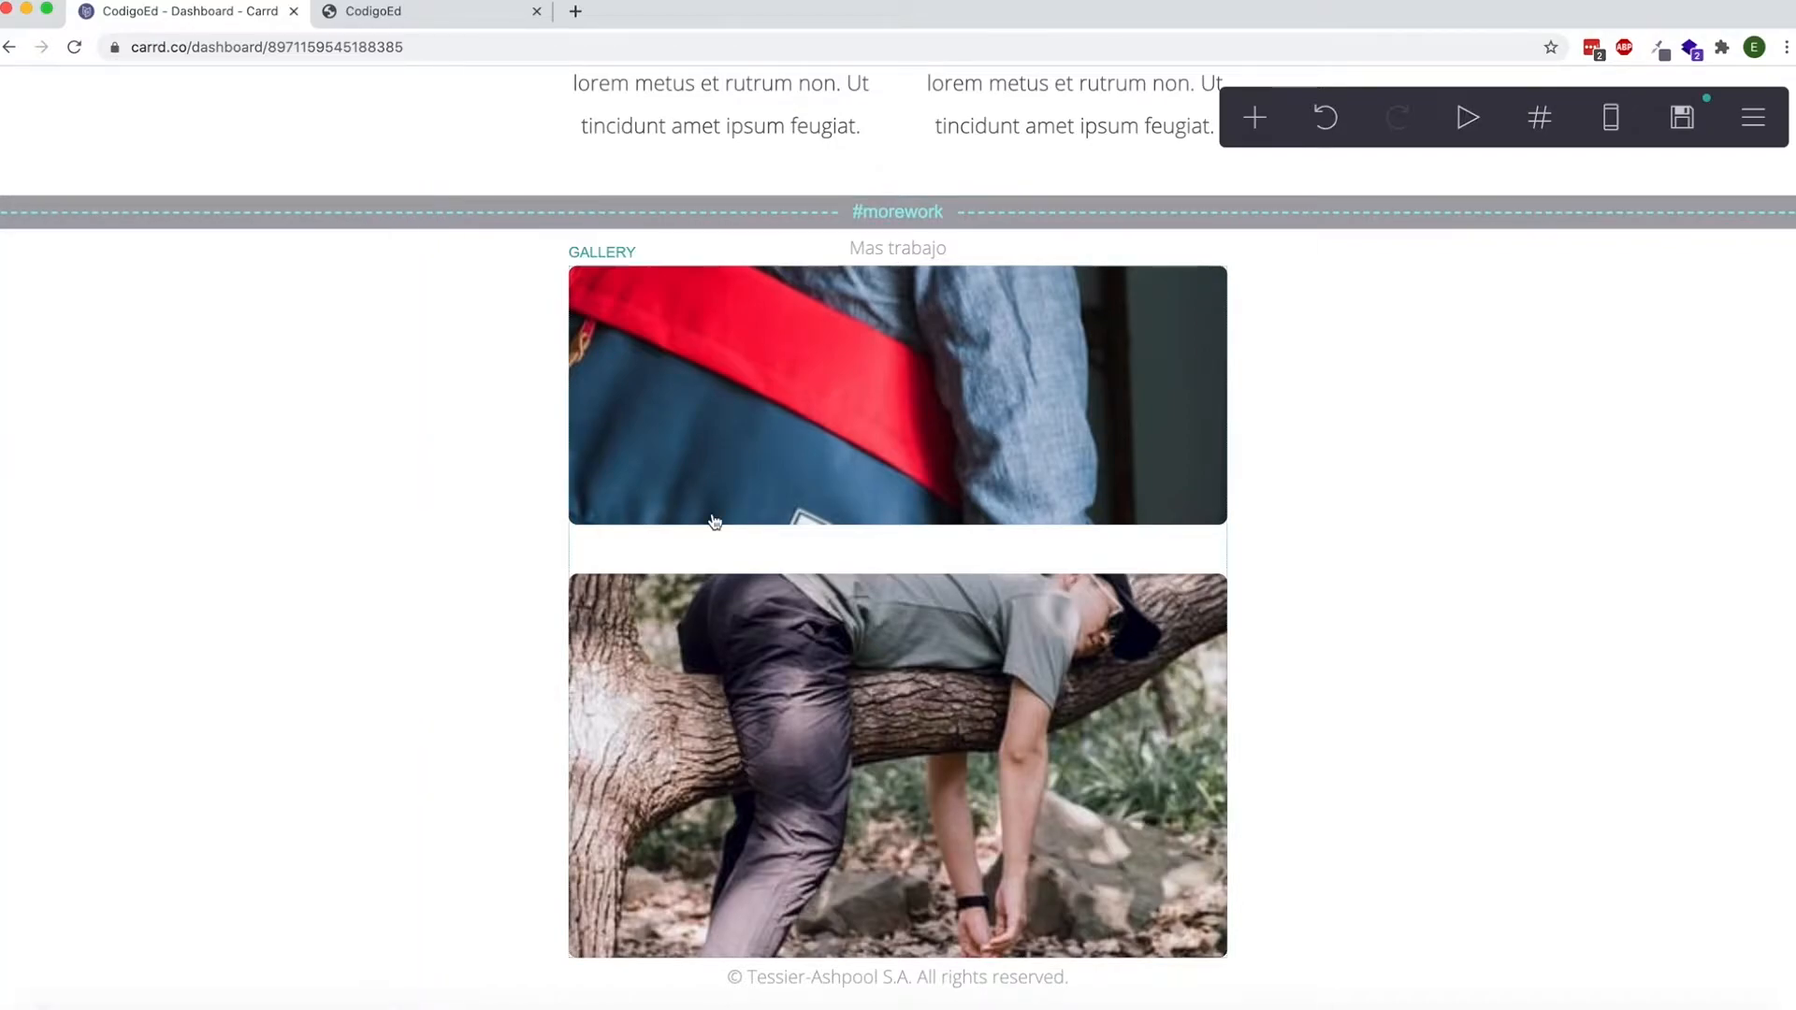
Set the Mas Trabajo button's URL to #morework so it links to the new section.
scroll(715, 521, "up", 1)
scroll(715, 521, "up", 6)
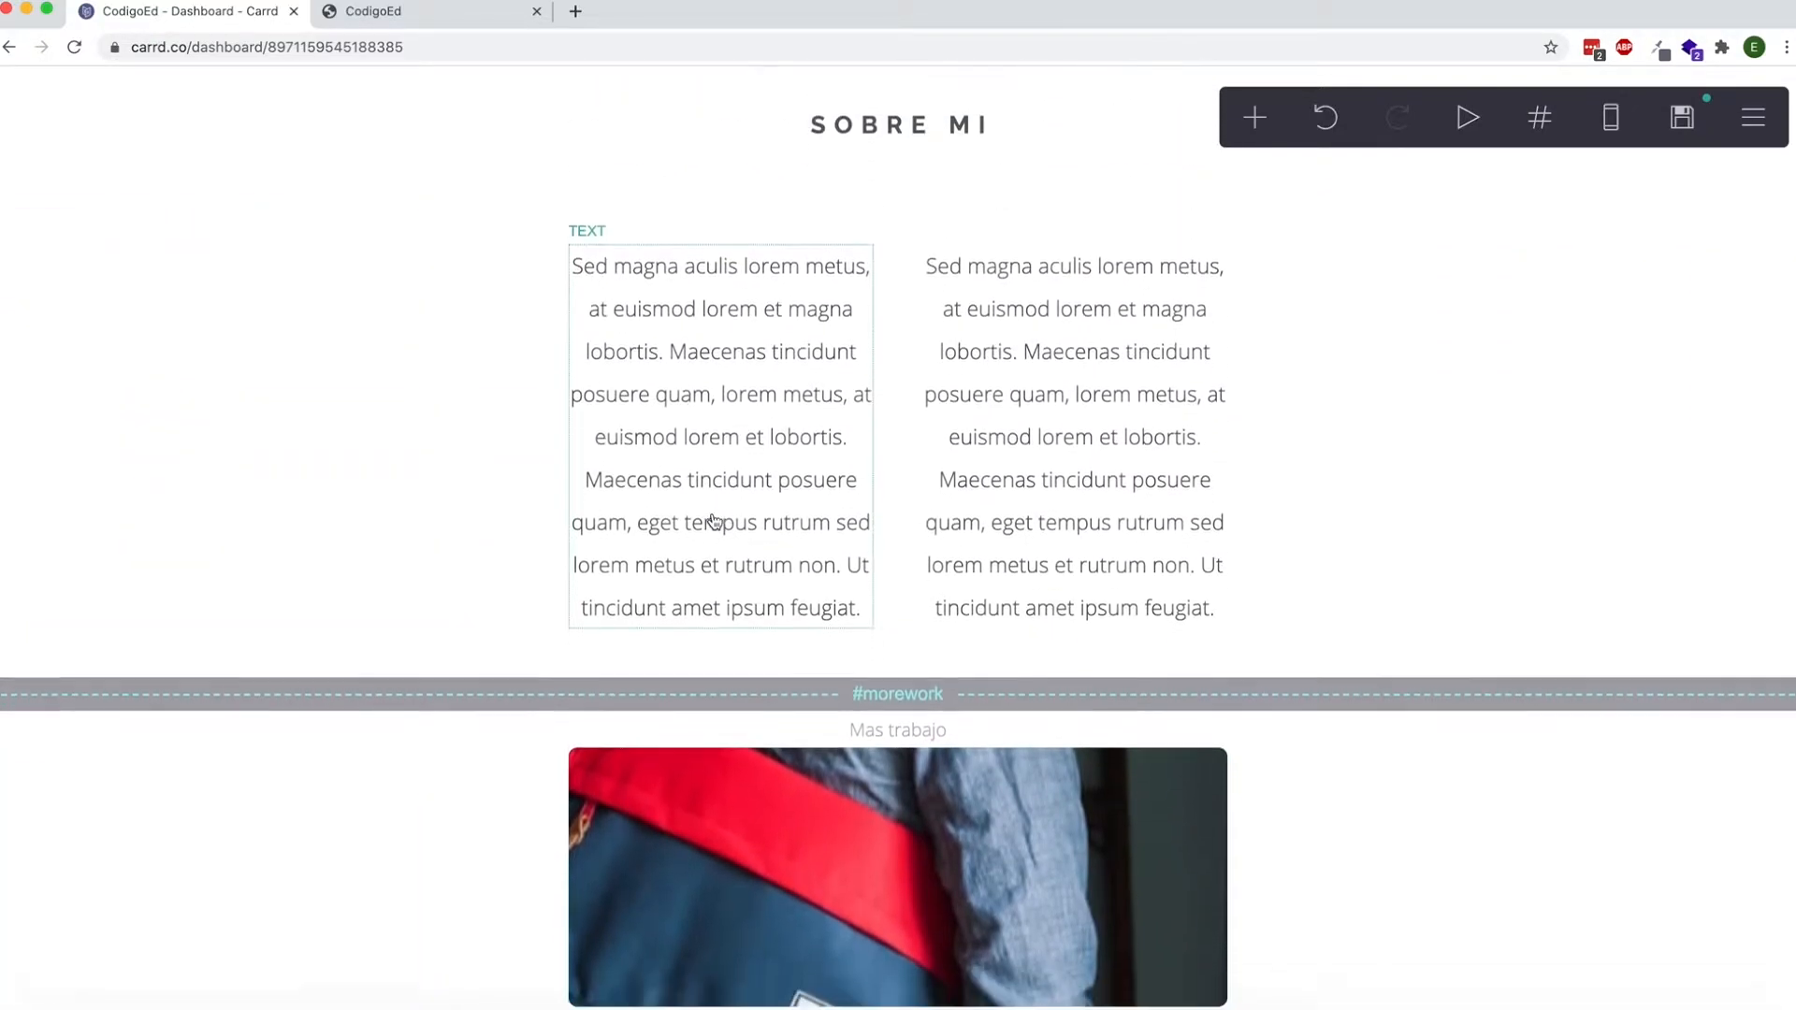
scroll(714, 521, "up", 2)
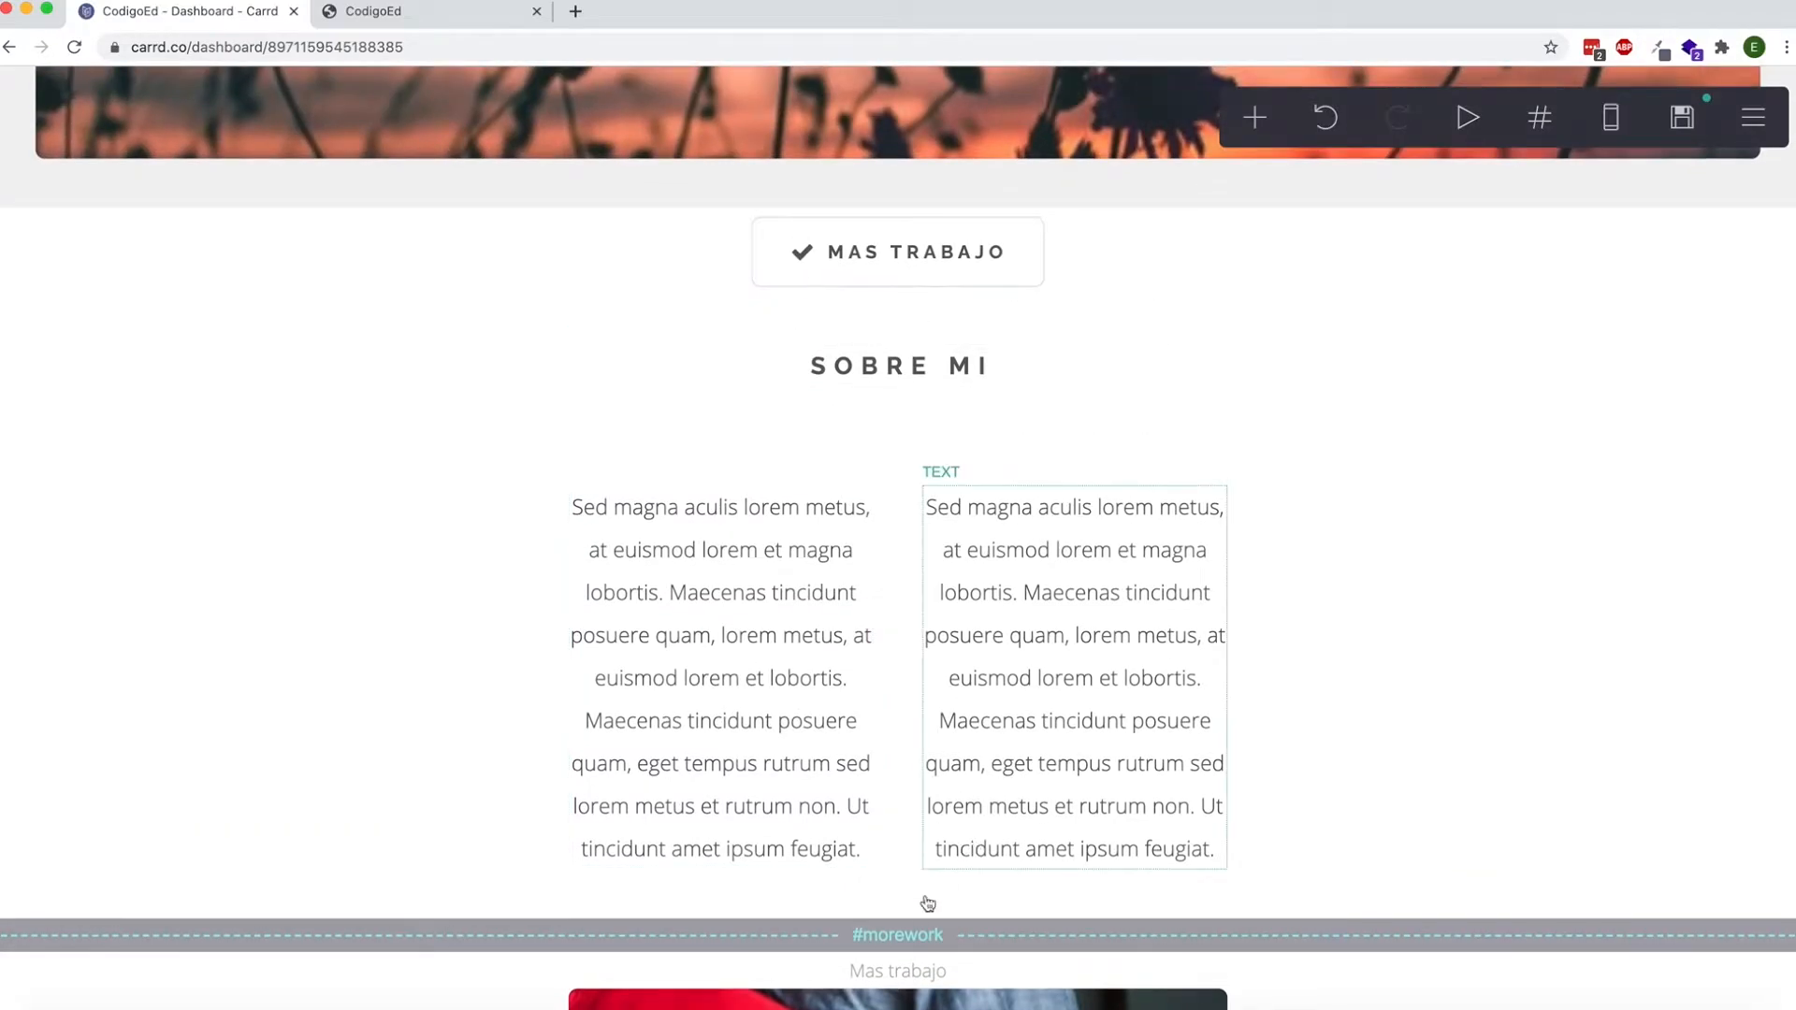
scroll(917, 926, "down", 5)
scroll(873, 798, "up", 5)
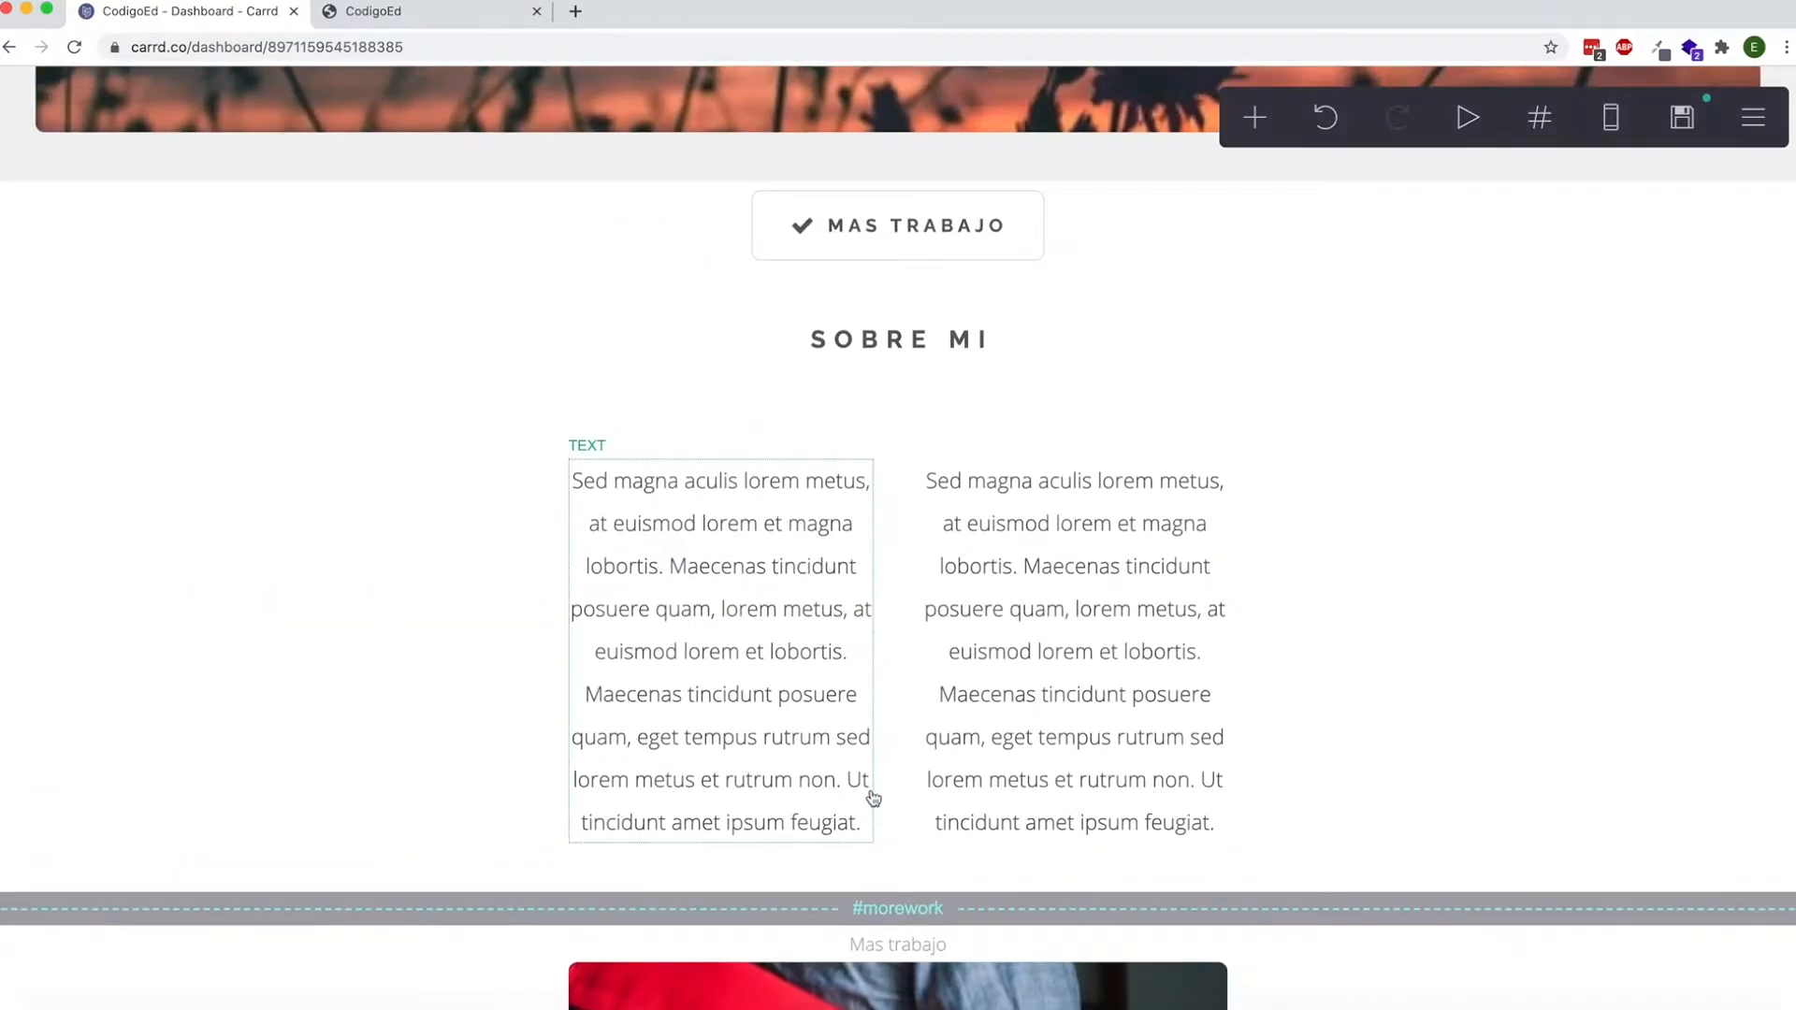
left_click(841, 231)
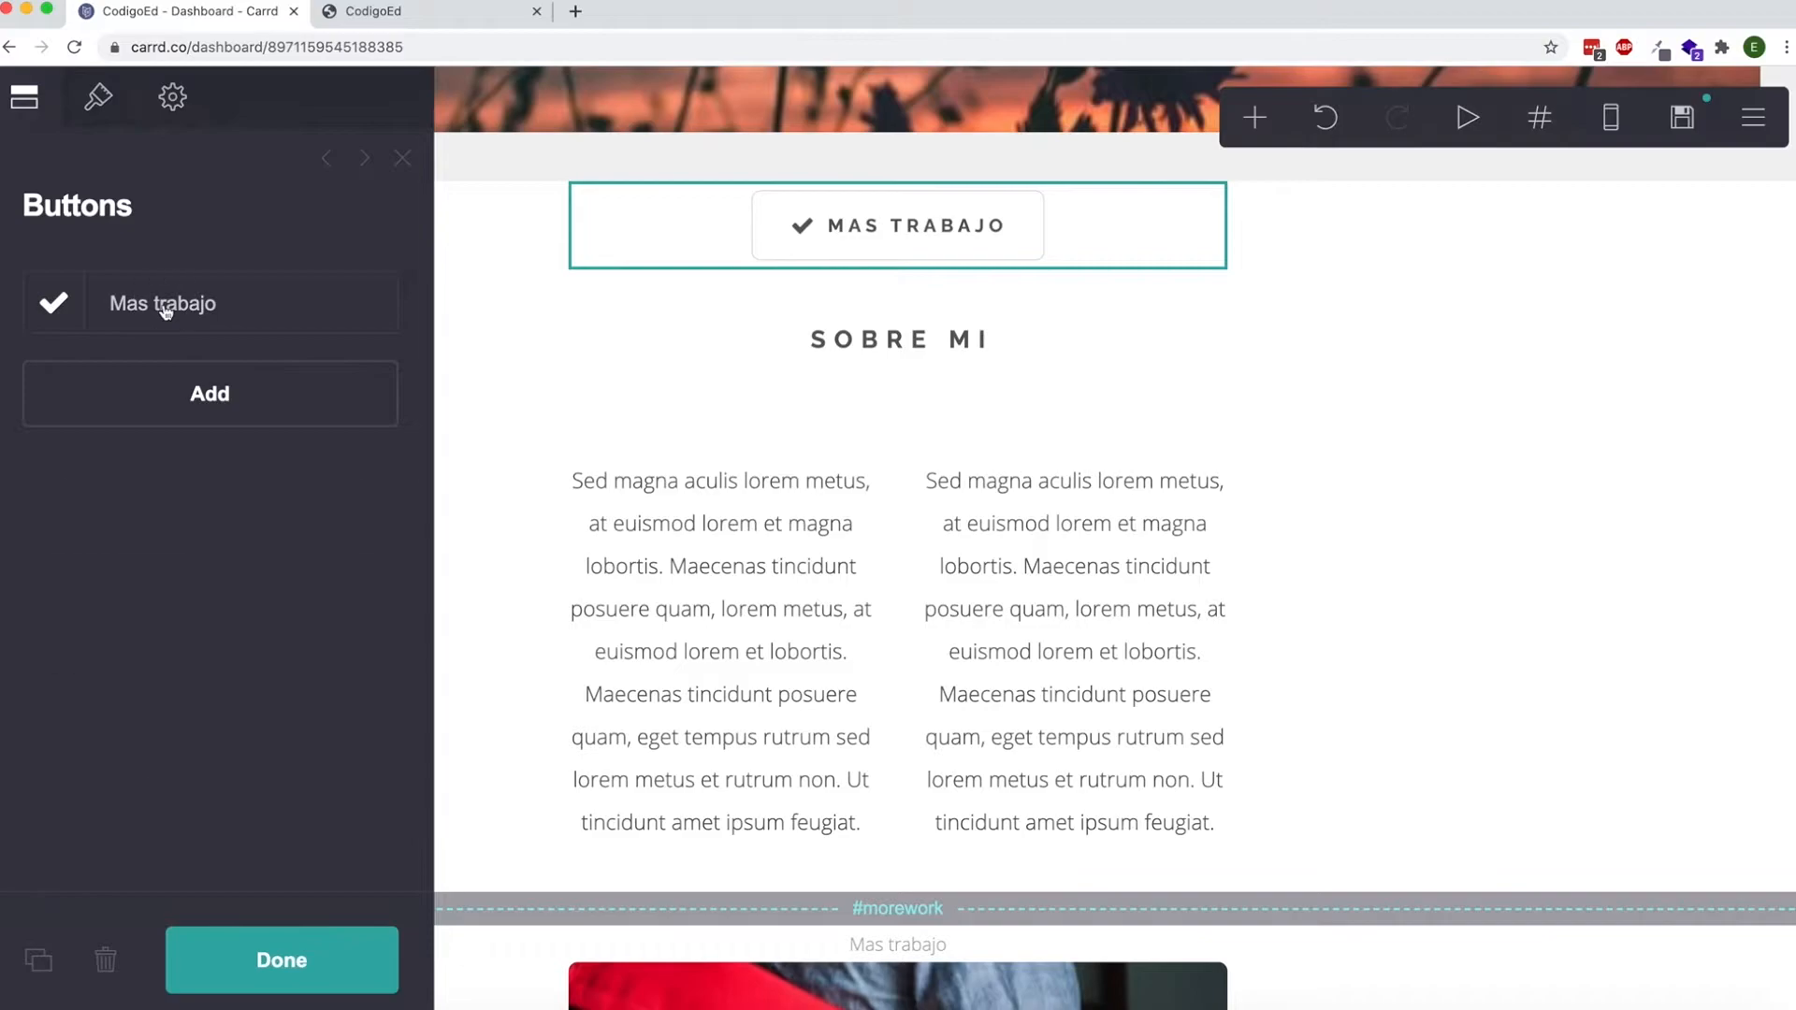
left_click(165, 309)
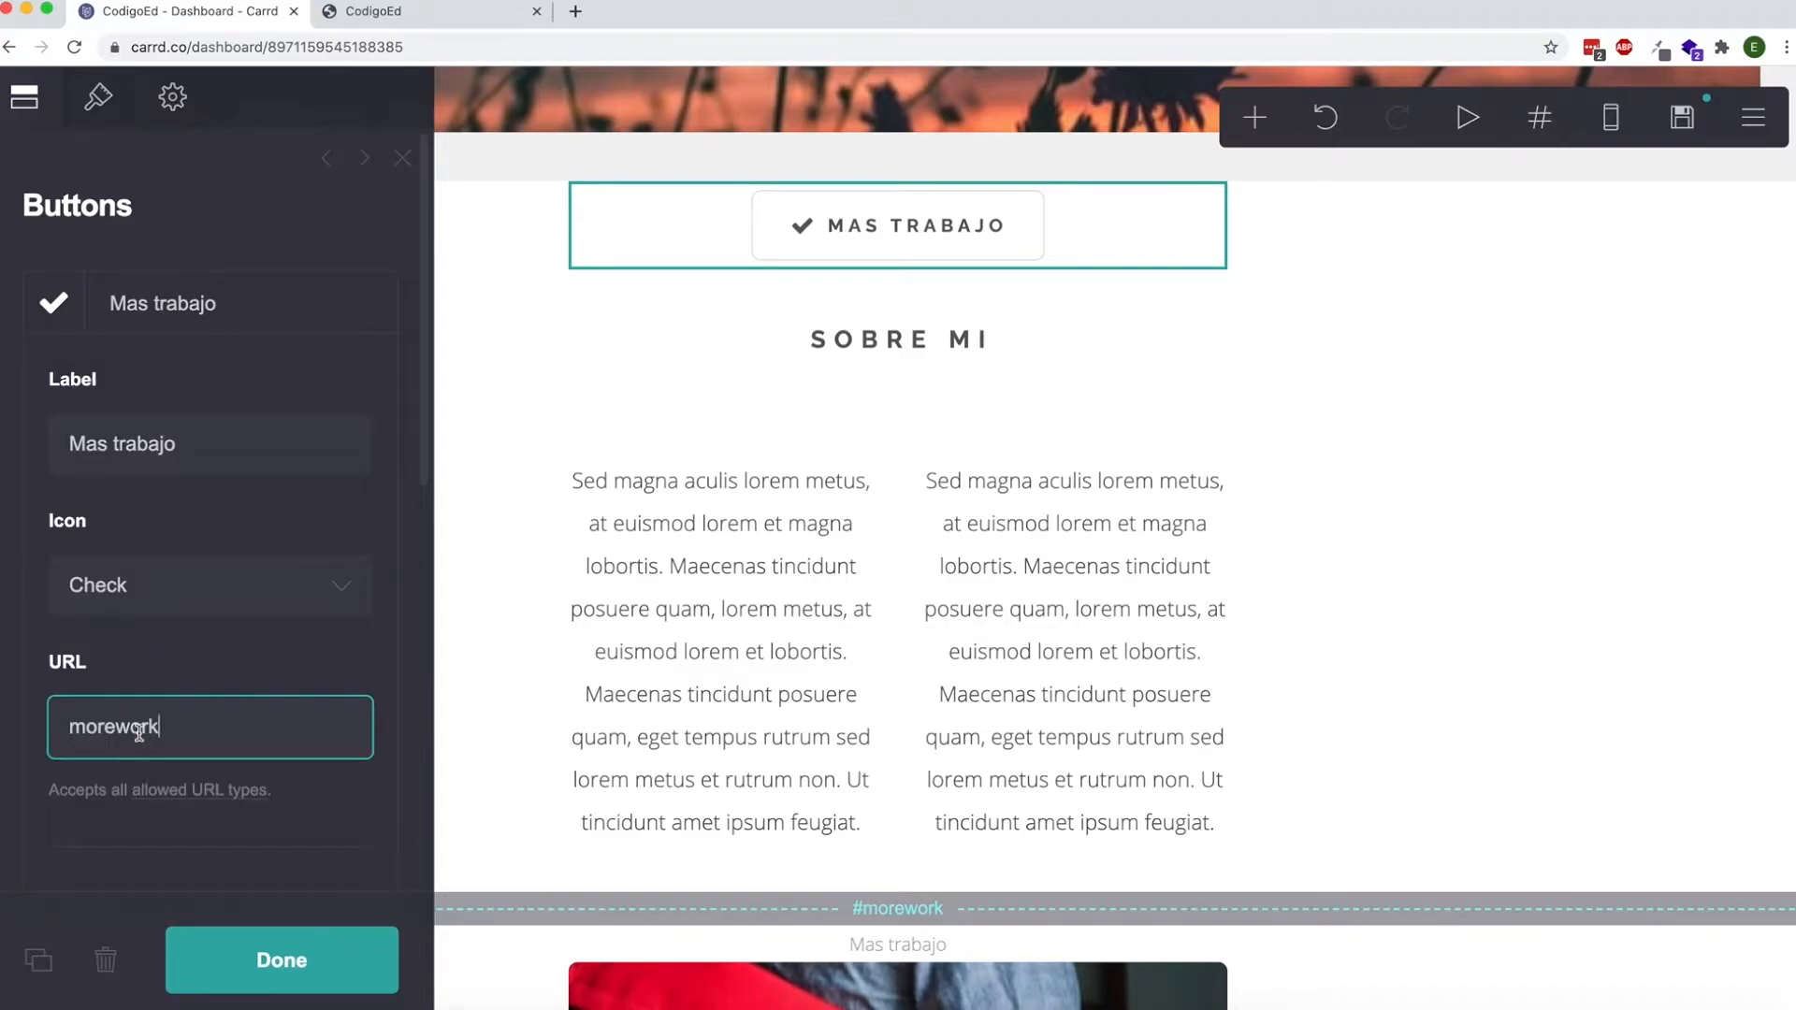
left_click(258, 946)
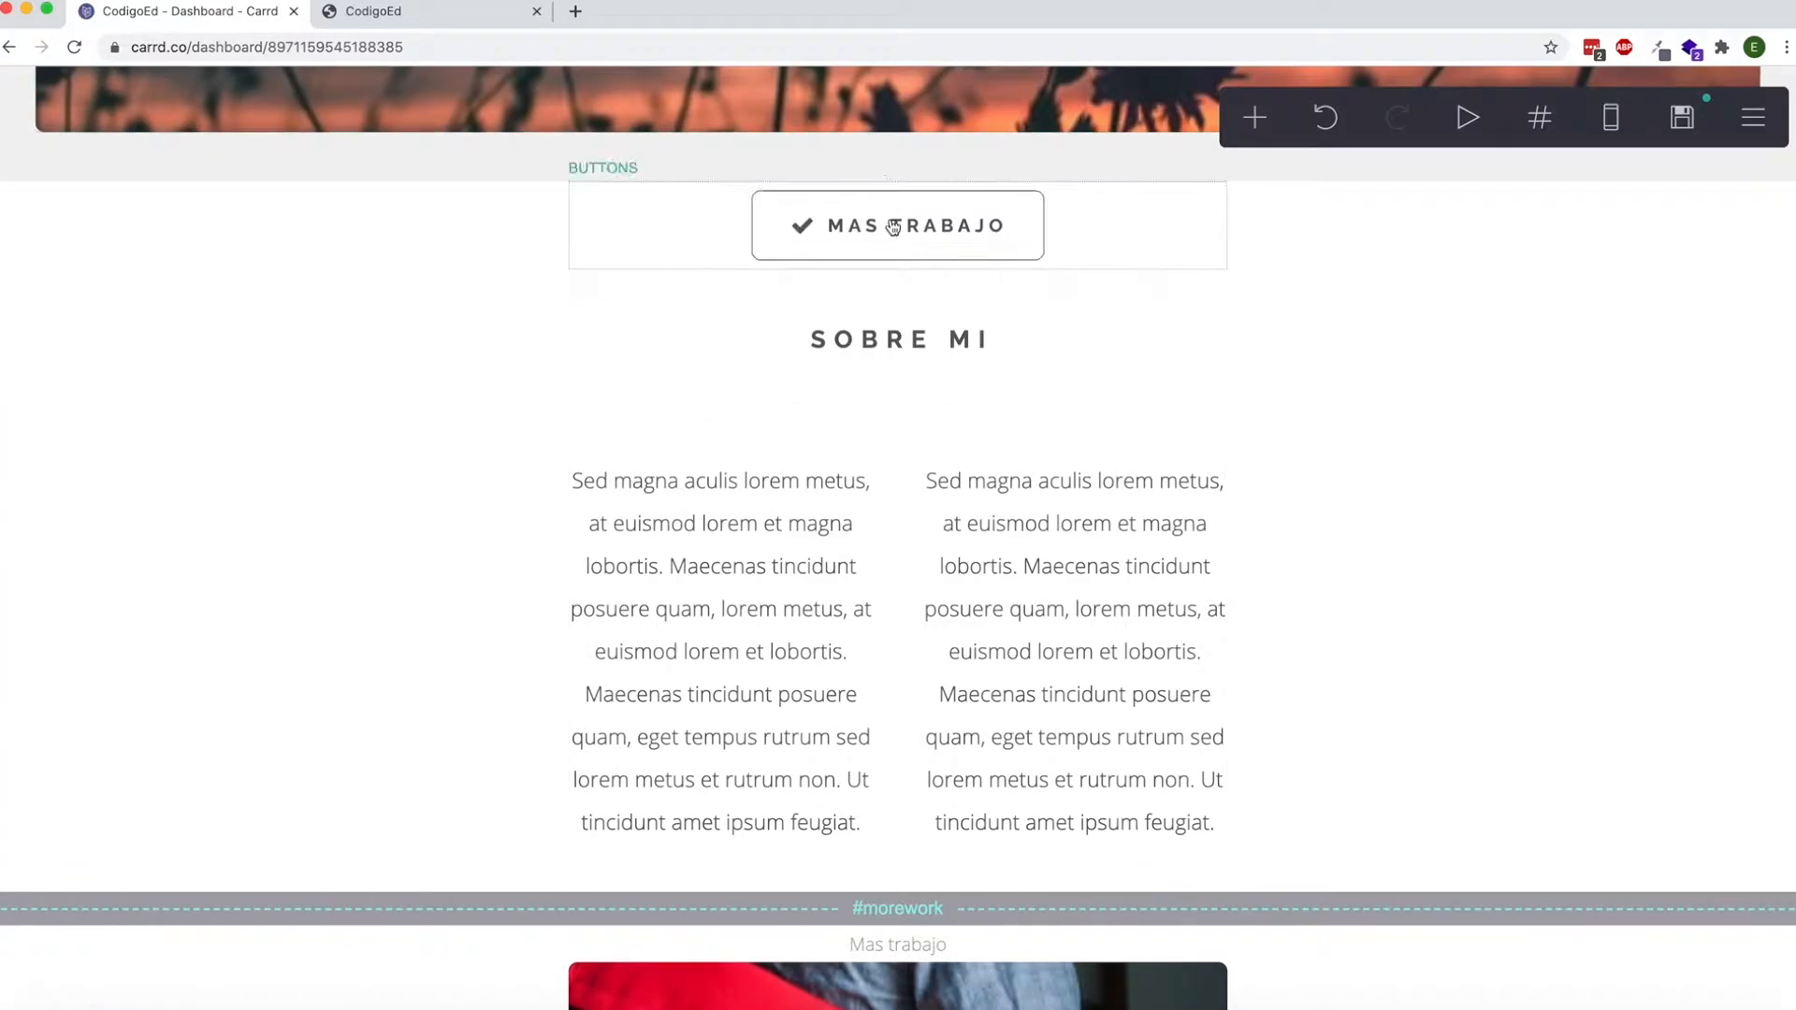
Publish the site with its new section and reload the published codigoed.com page.
scroll(856, 305, "down", 6)
scroll(854, 384, "down", 3)
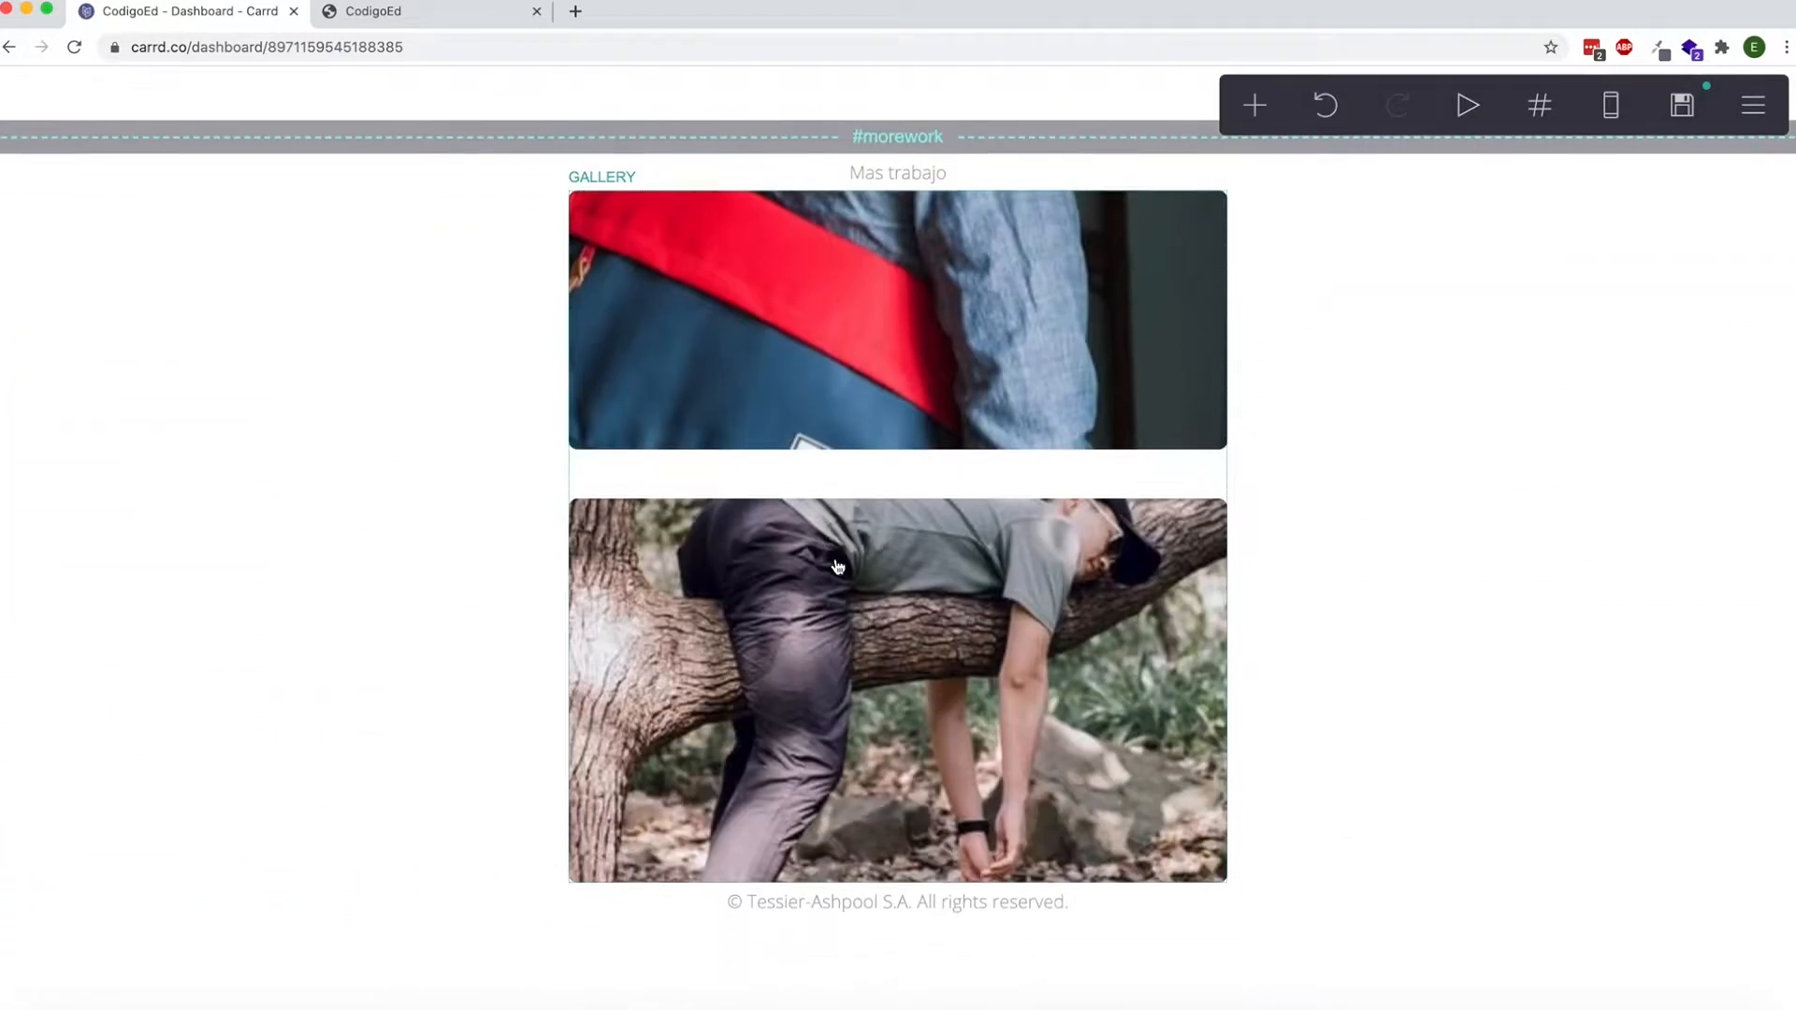
left_click(1682, 129)
left_click(342, 987)
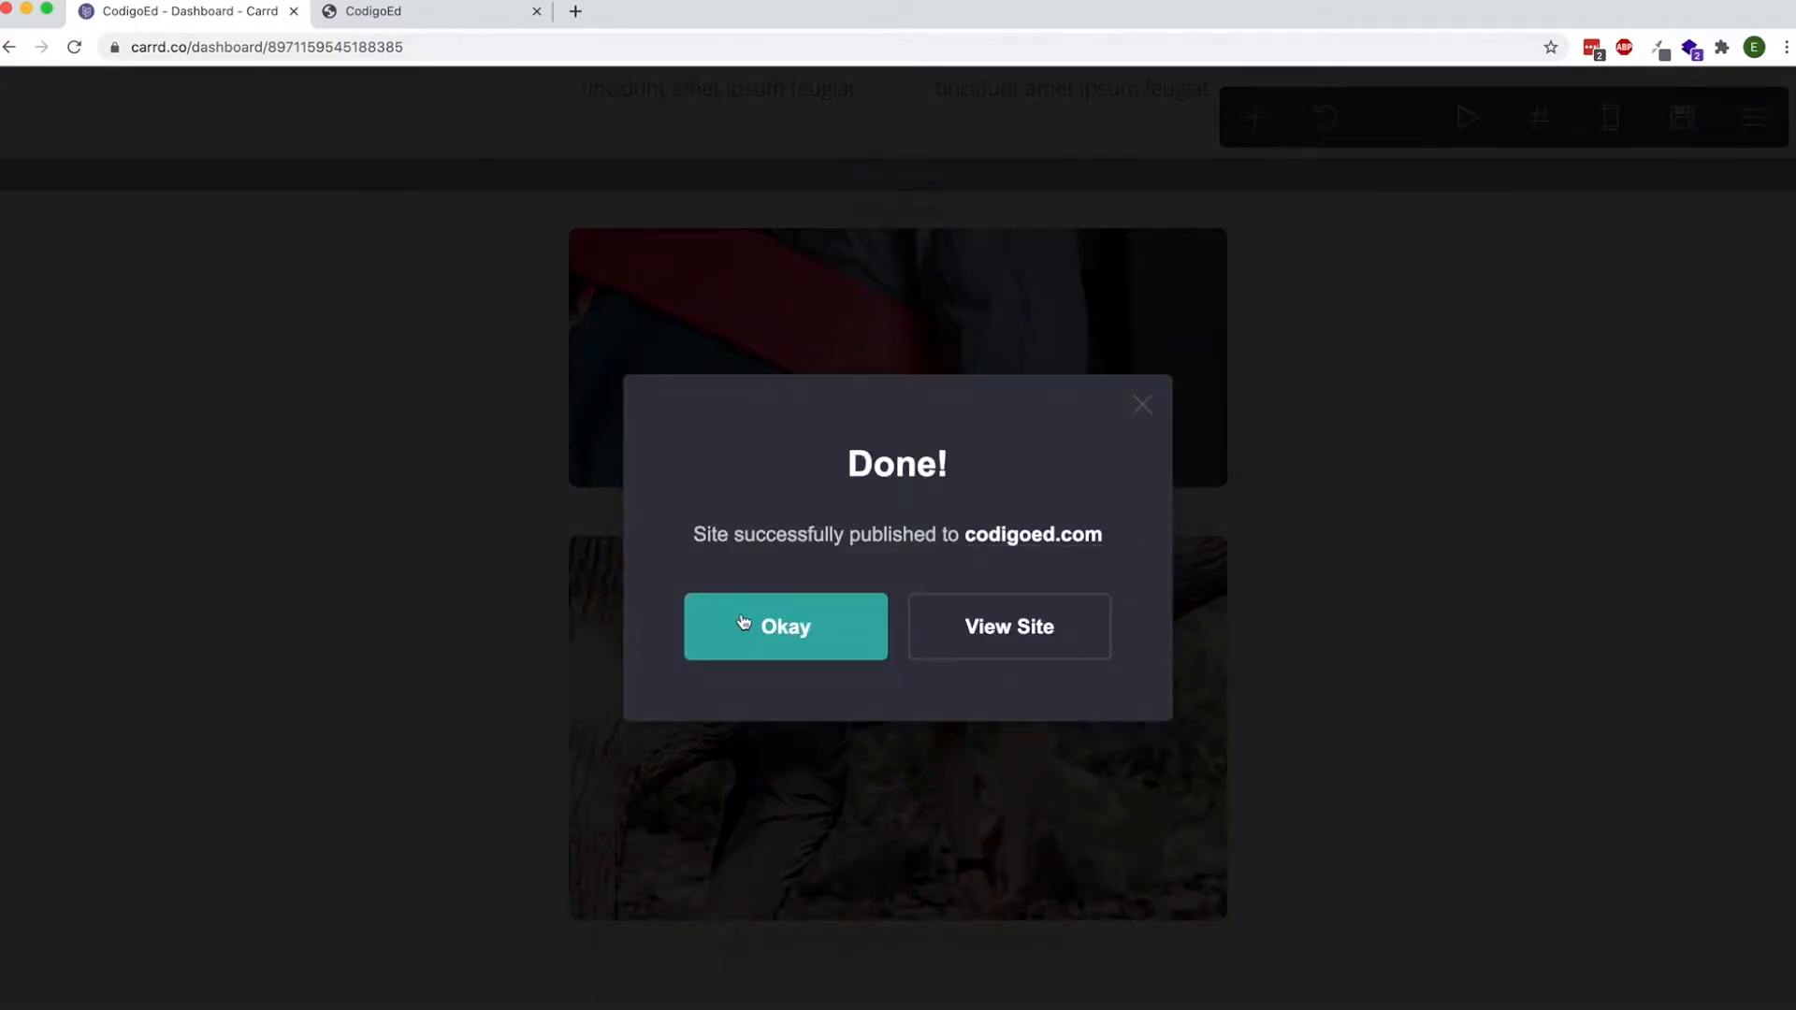
left_click(744, 625)
left_click(436, 17)
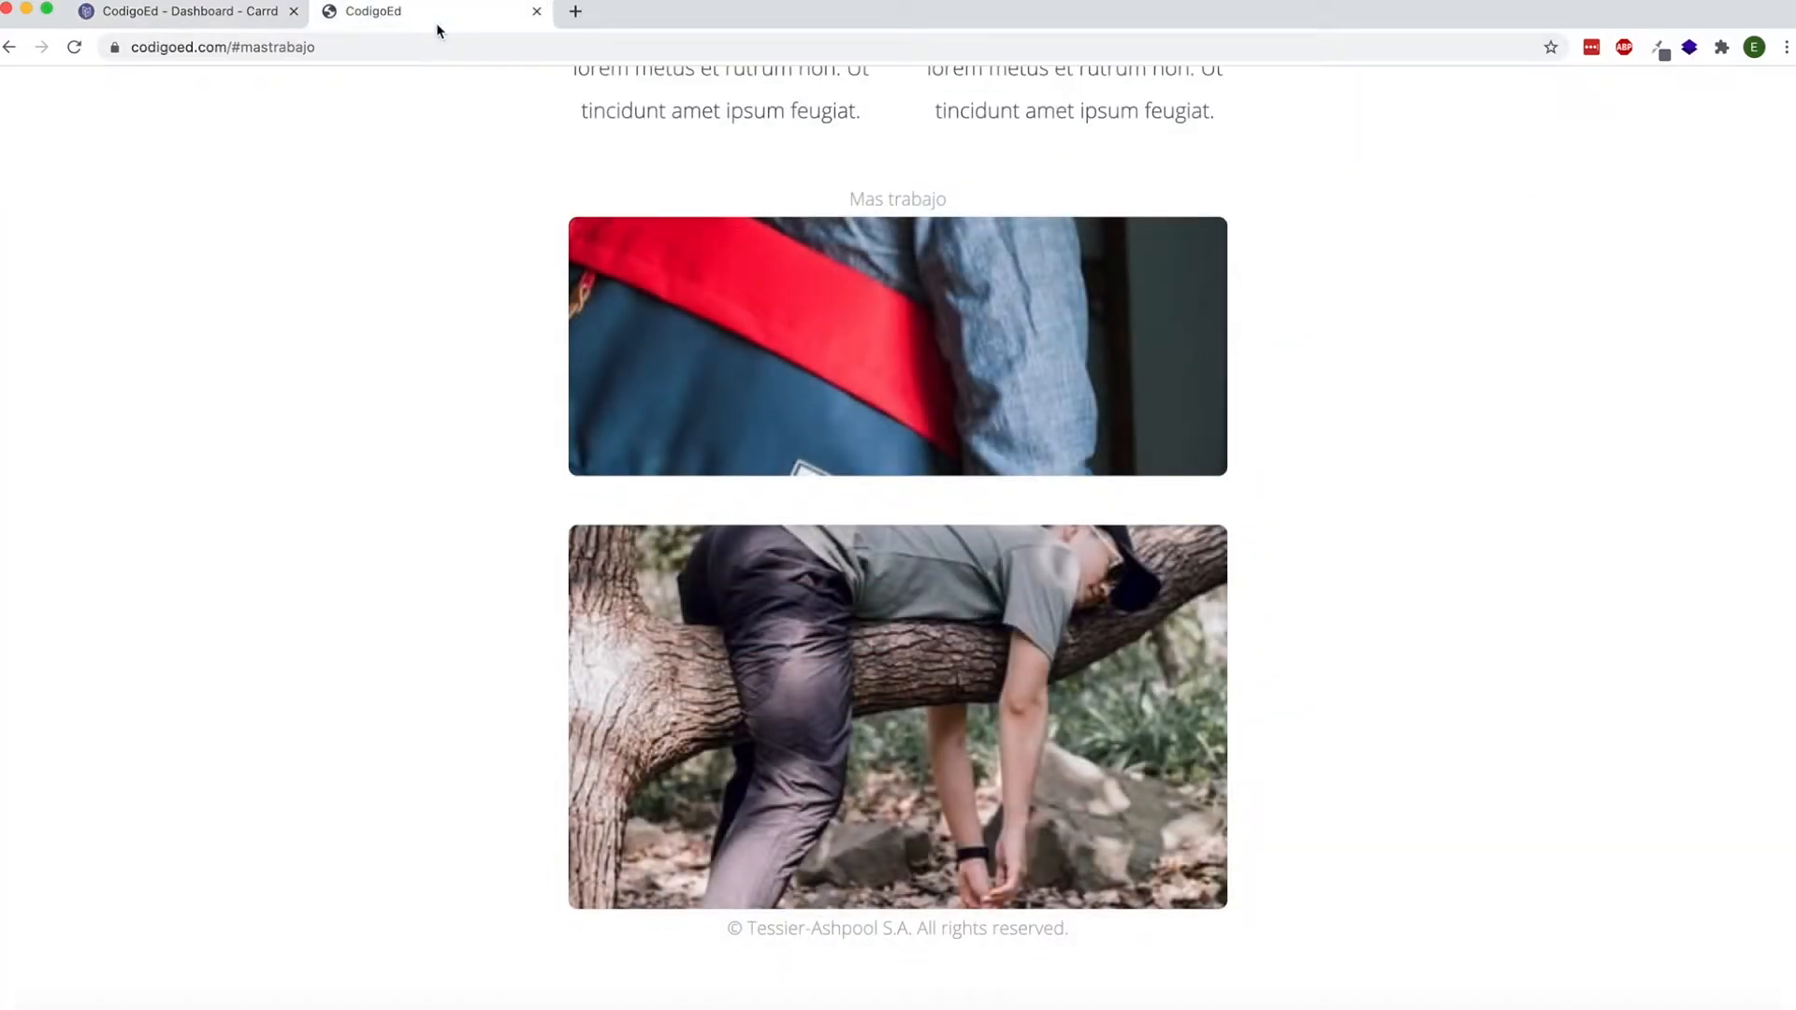
key("super+r")
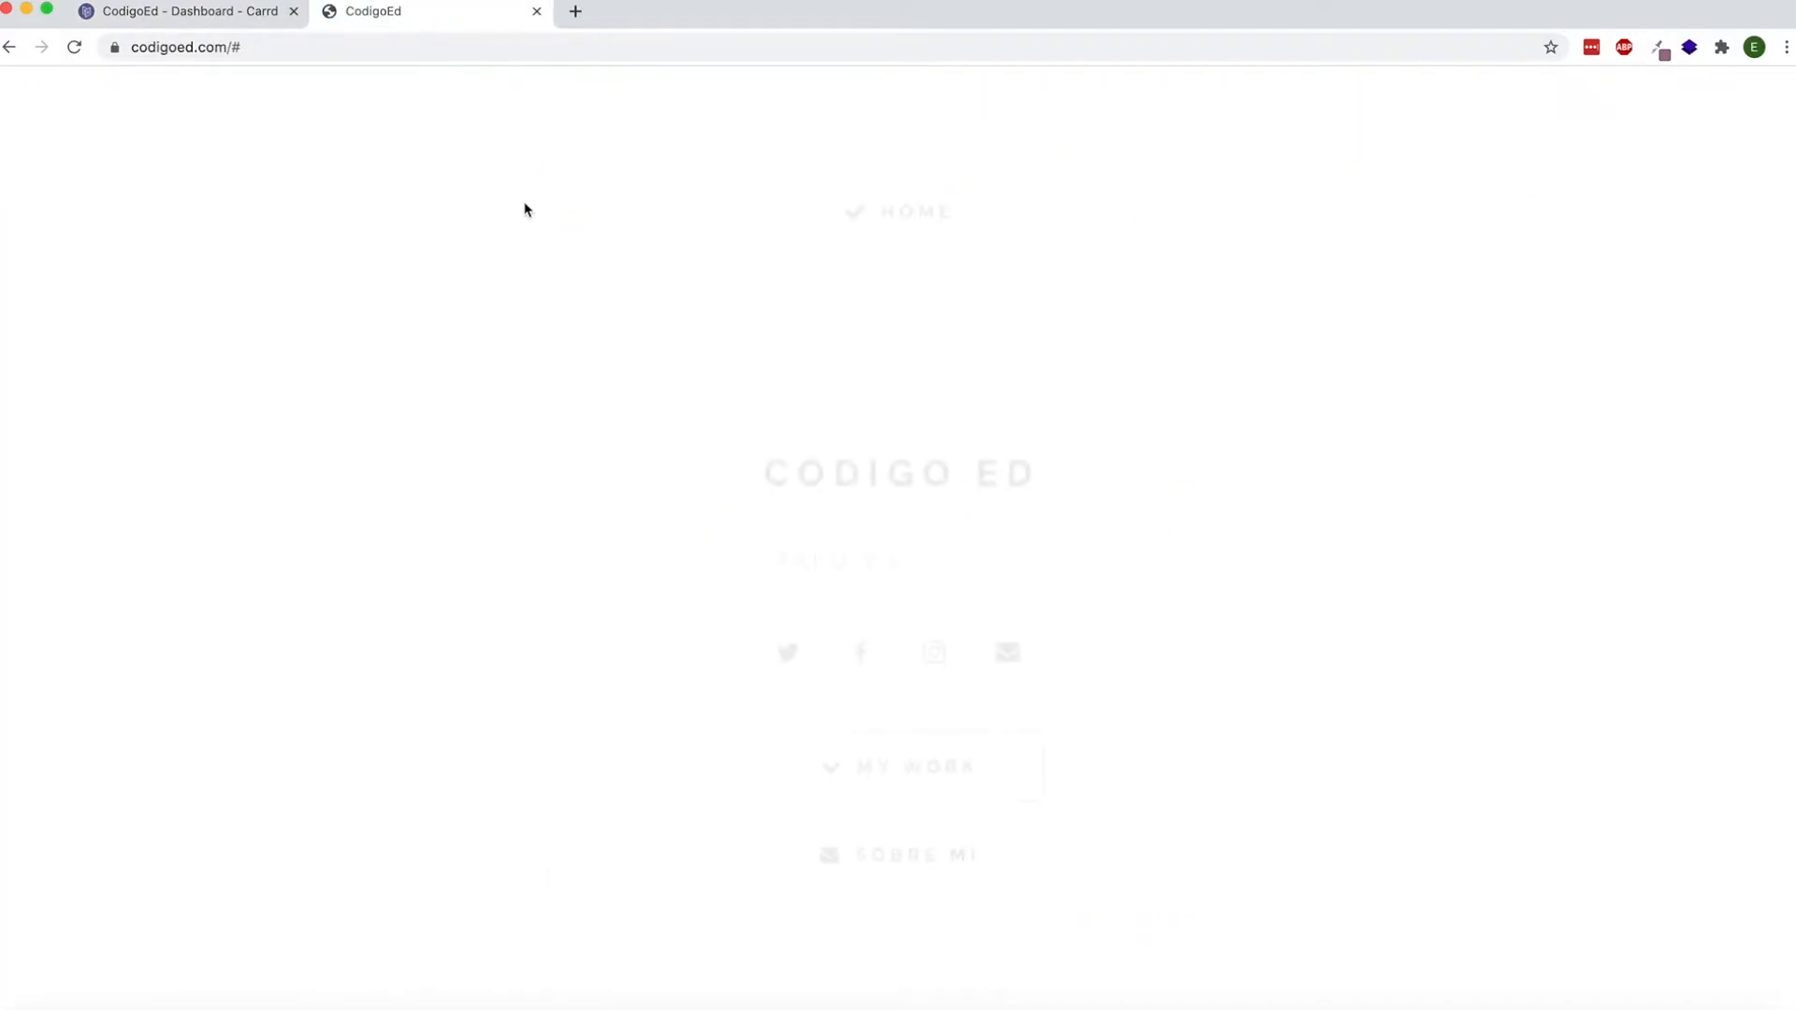
Test the Mas Trabajo button on the published page, go back to the home section and switch to the Carrd editor.
scroll(518, 253, "down", 20)
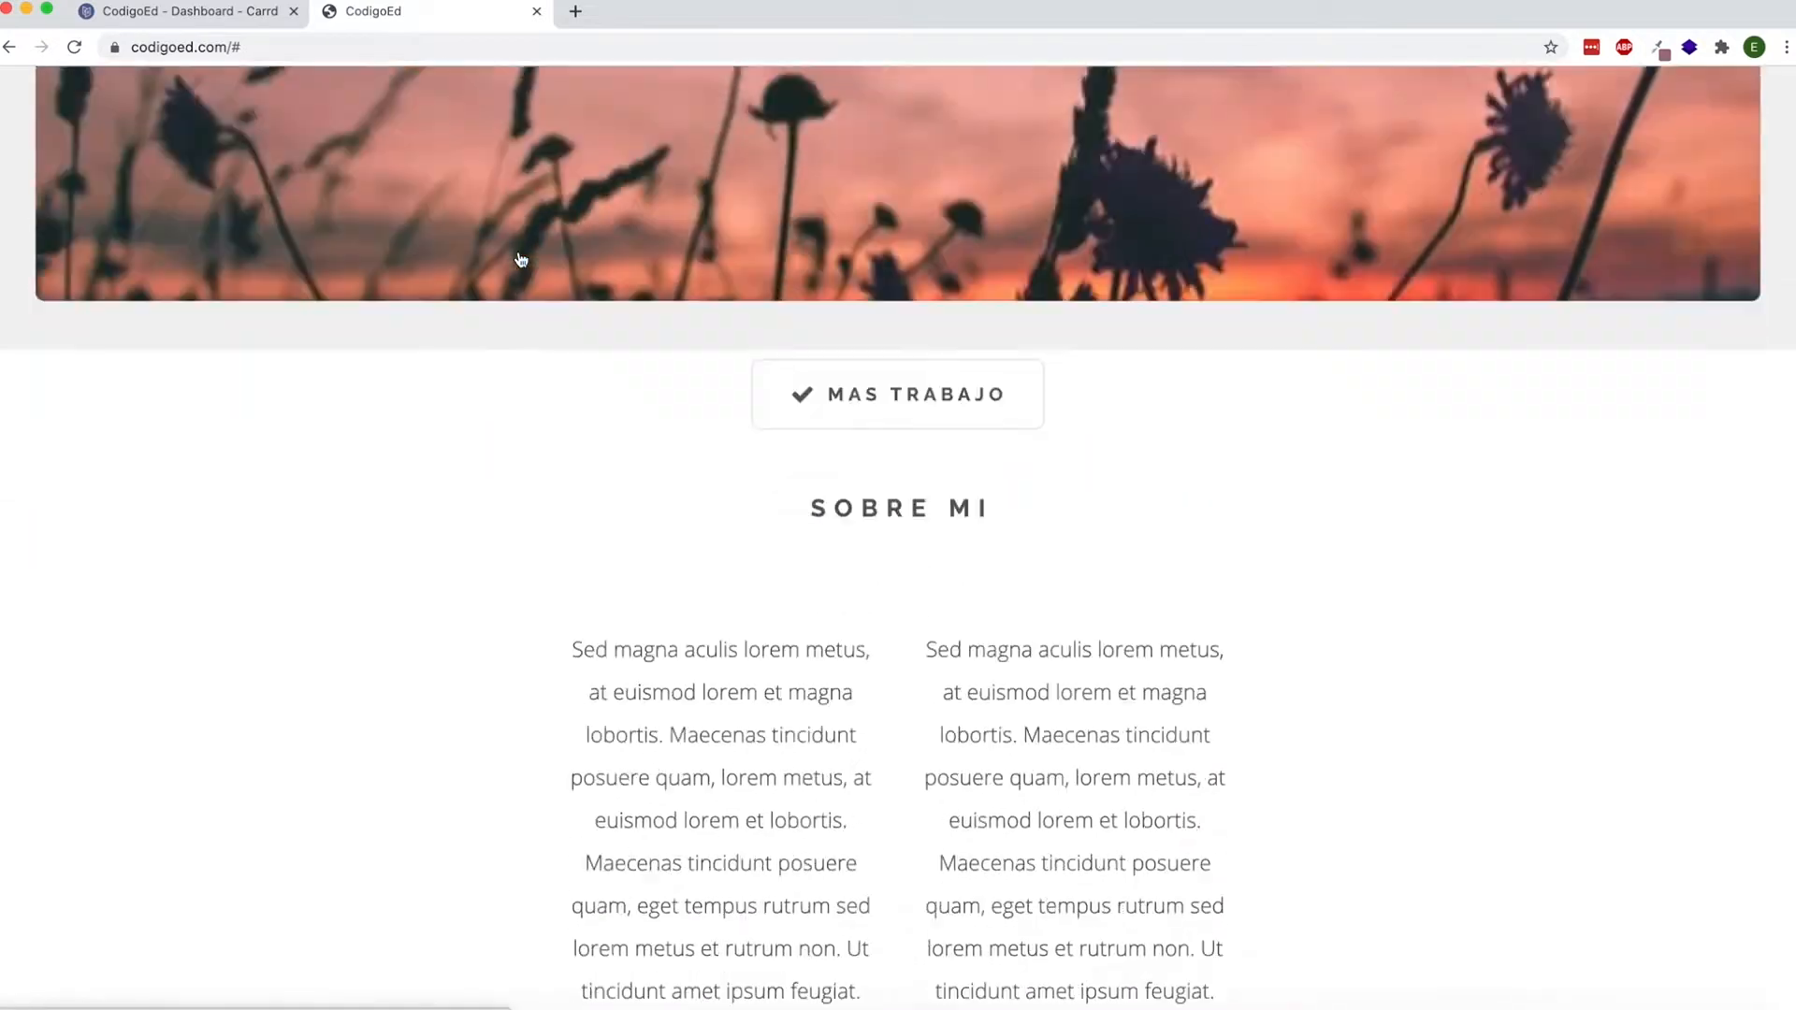
scroll(520, 258, "up", 1)
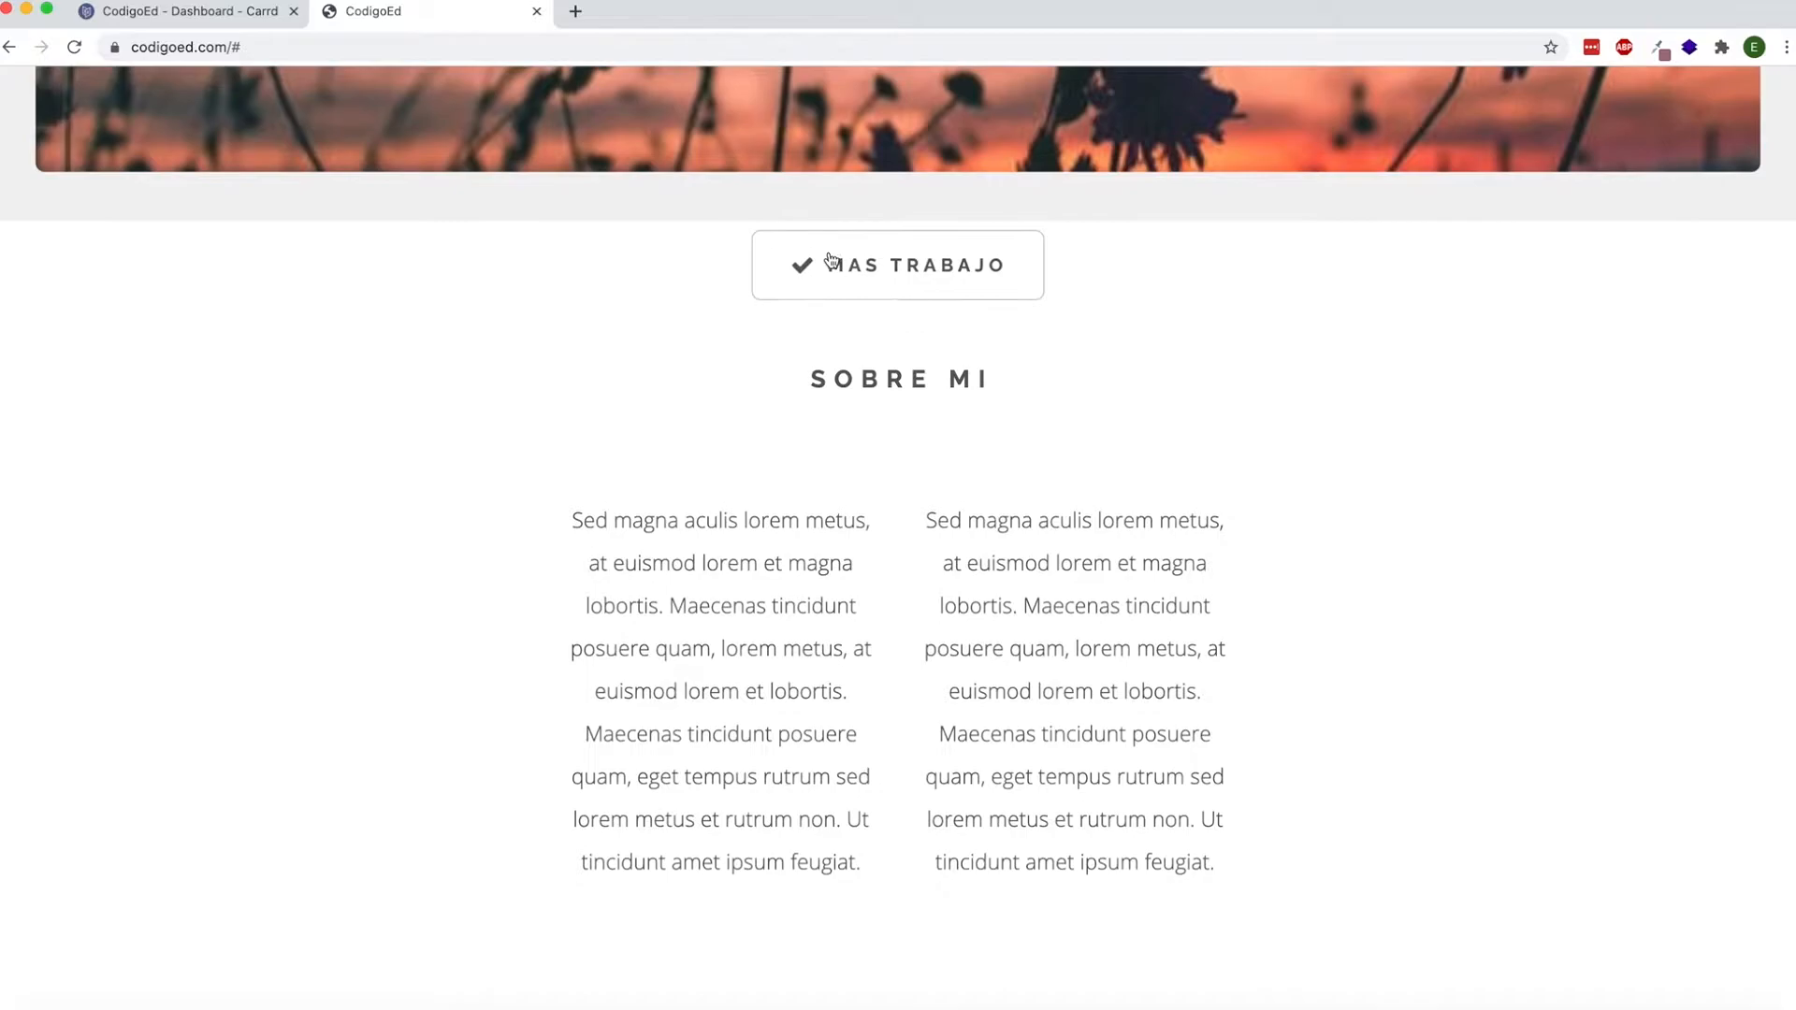
left_click(840, 267)
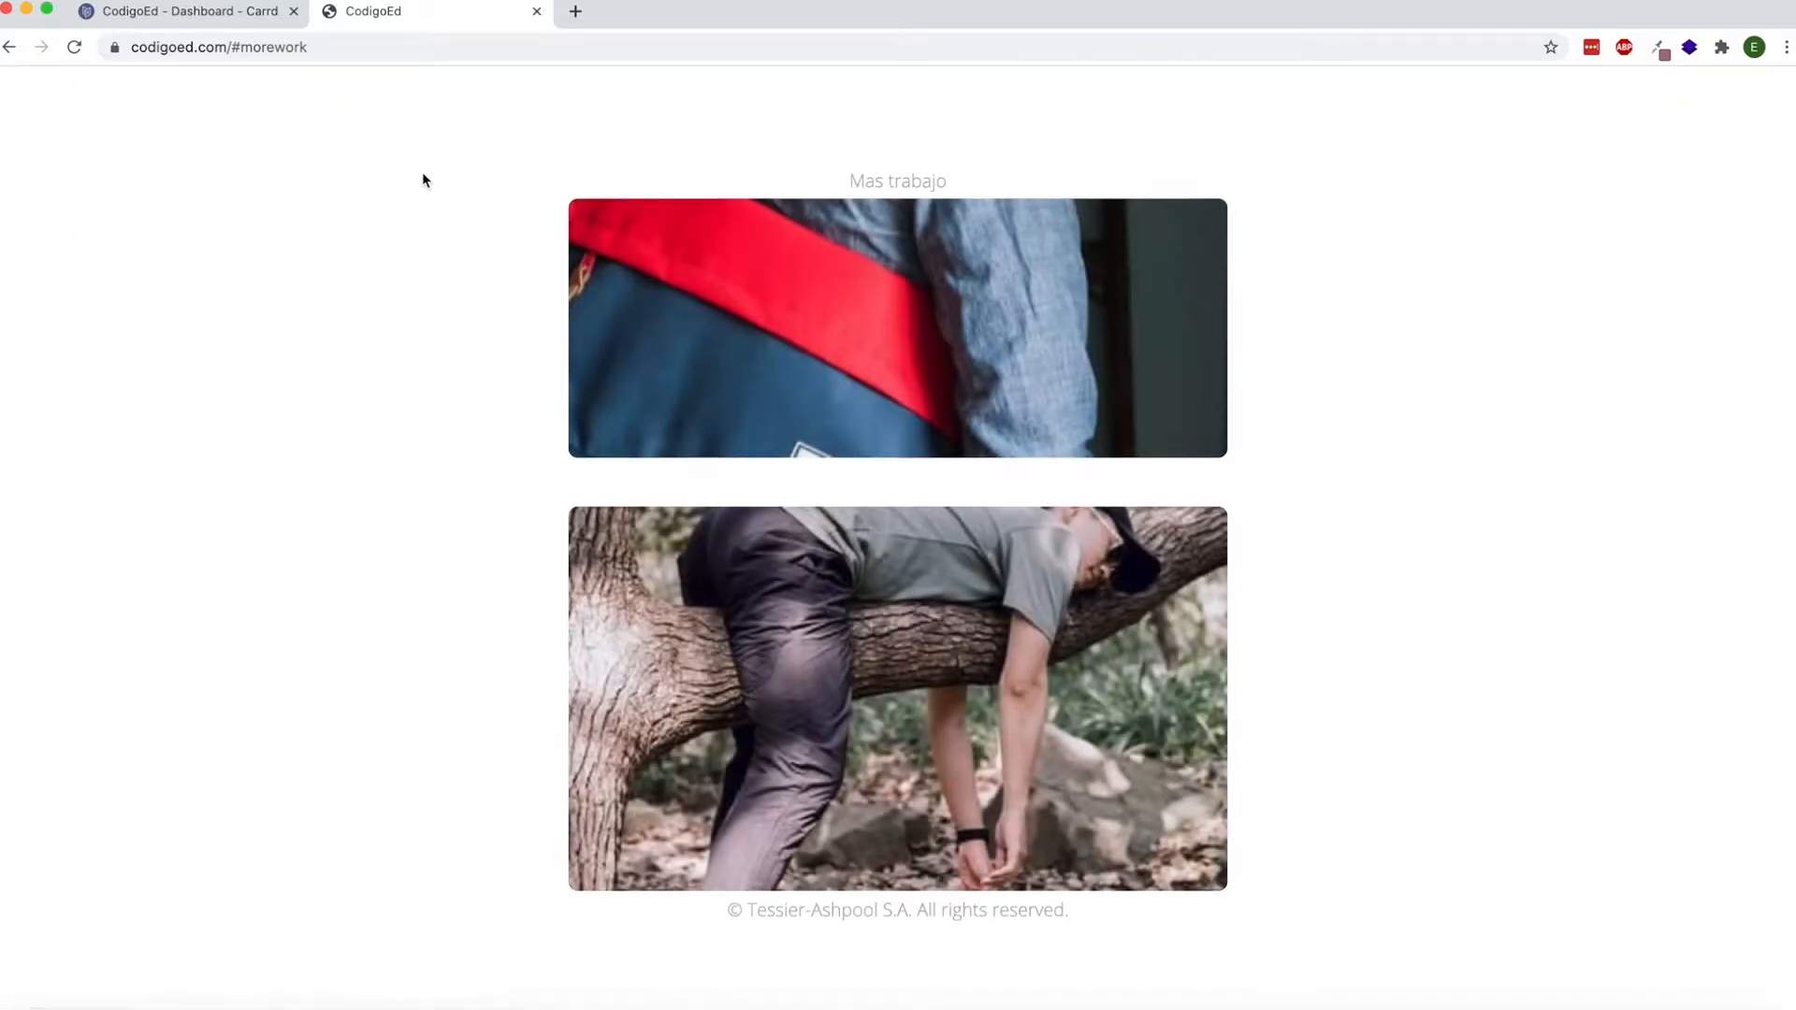
left_click(10, 47)
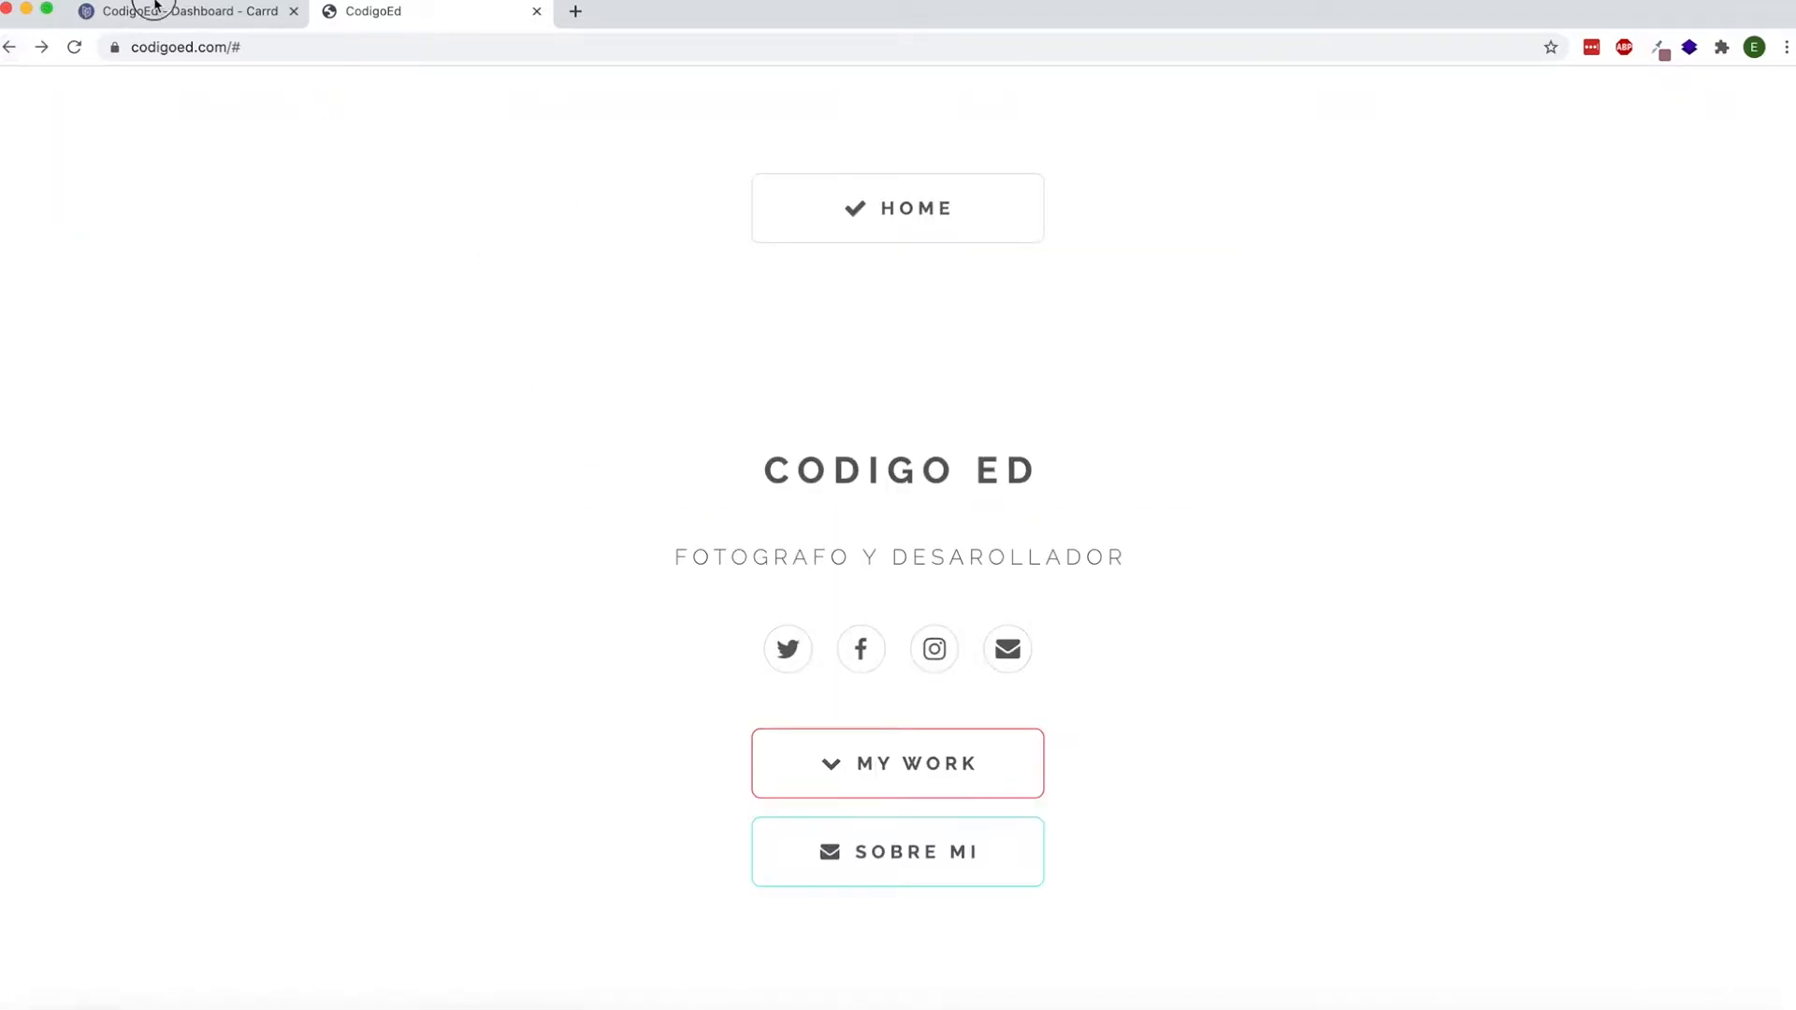
left_click(157, 13)
scroll(563, 591, "up", 1)
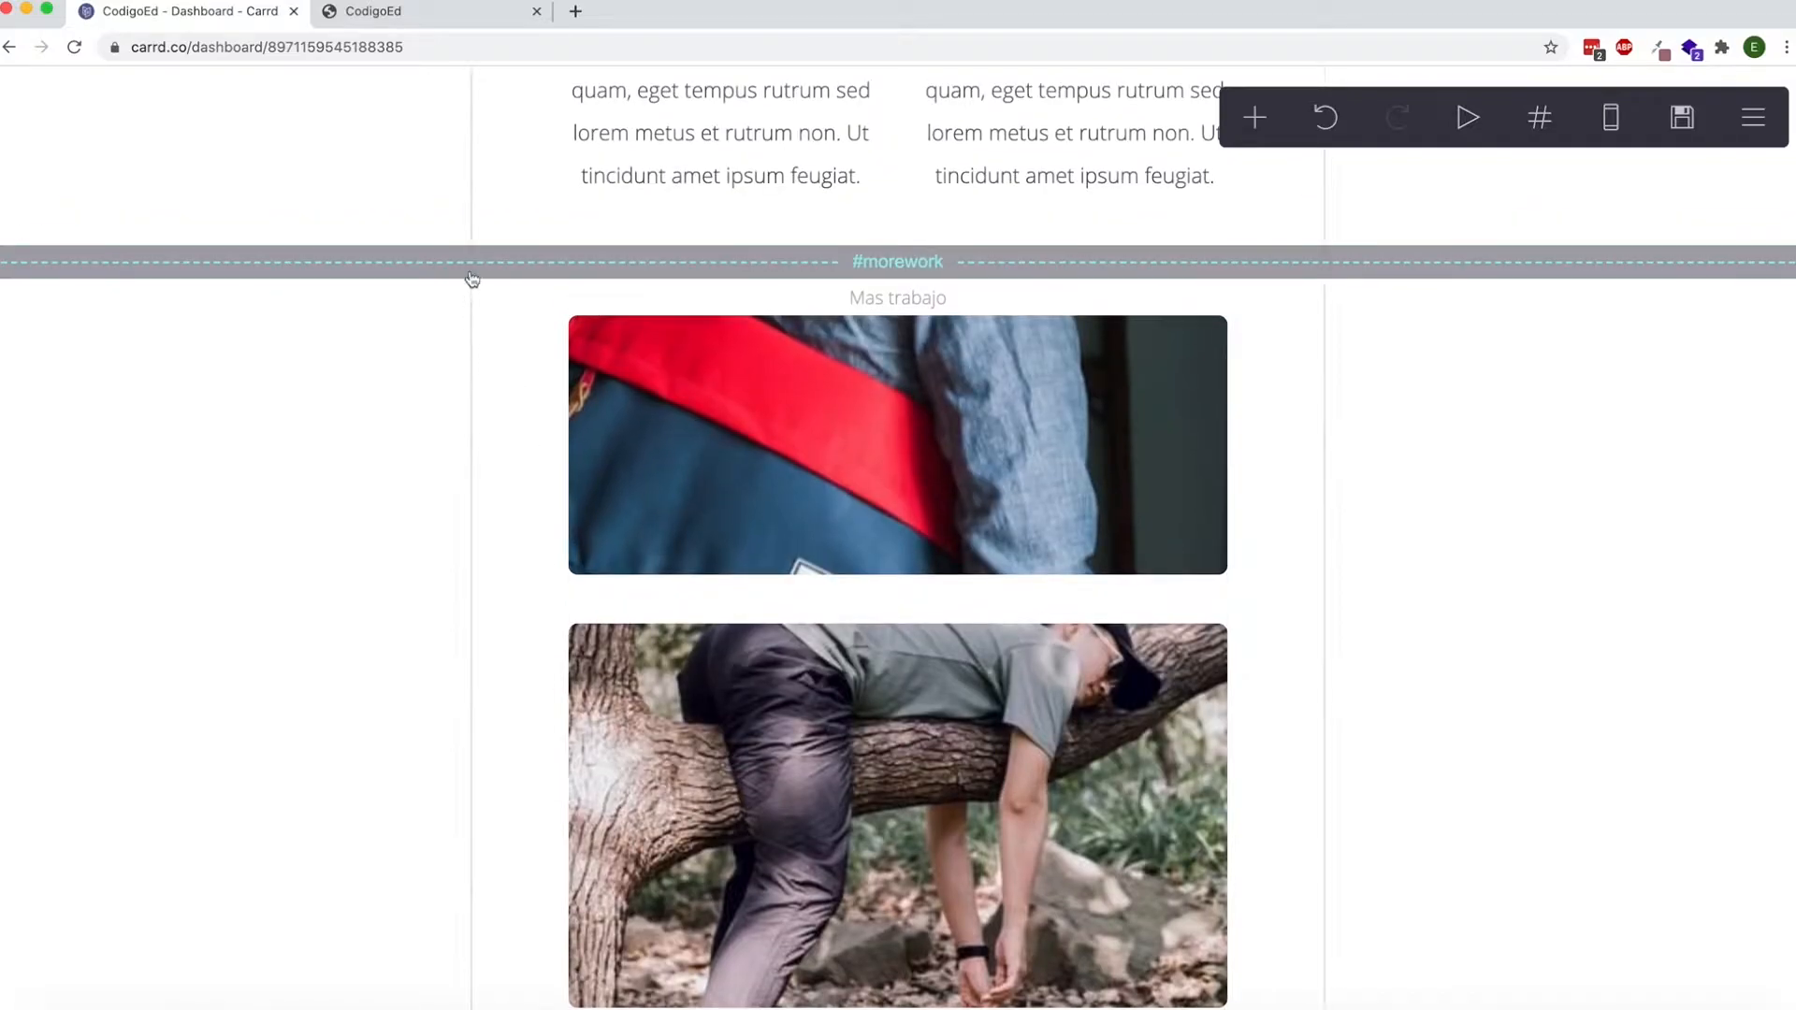
left_click(563, 275)
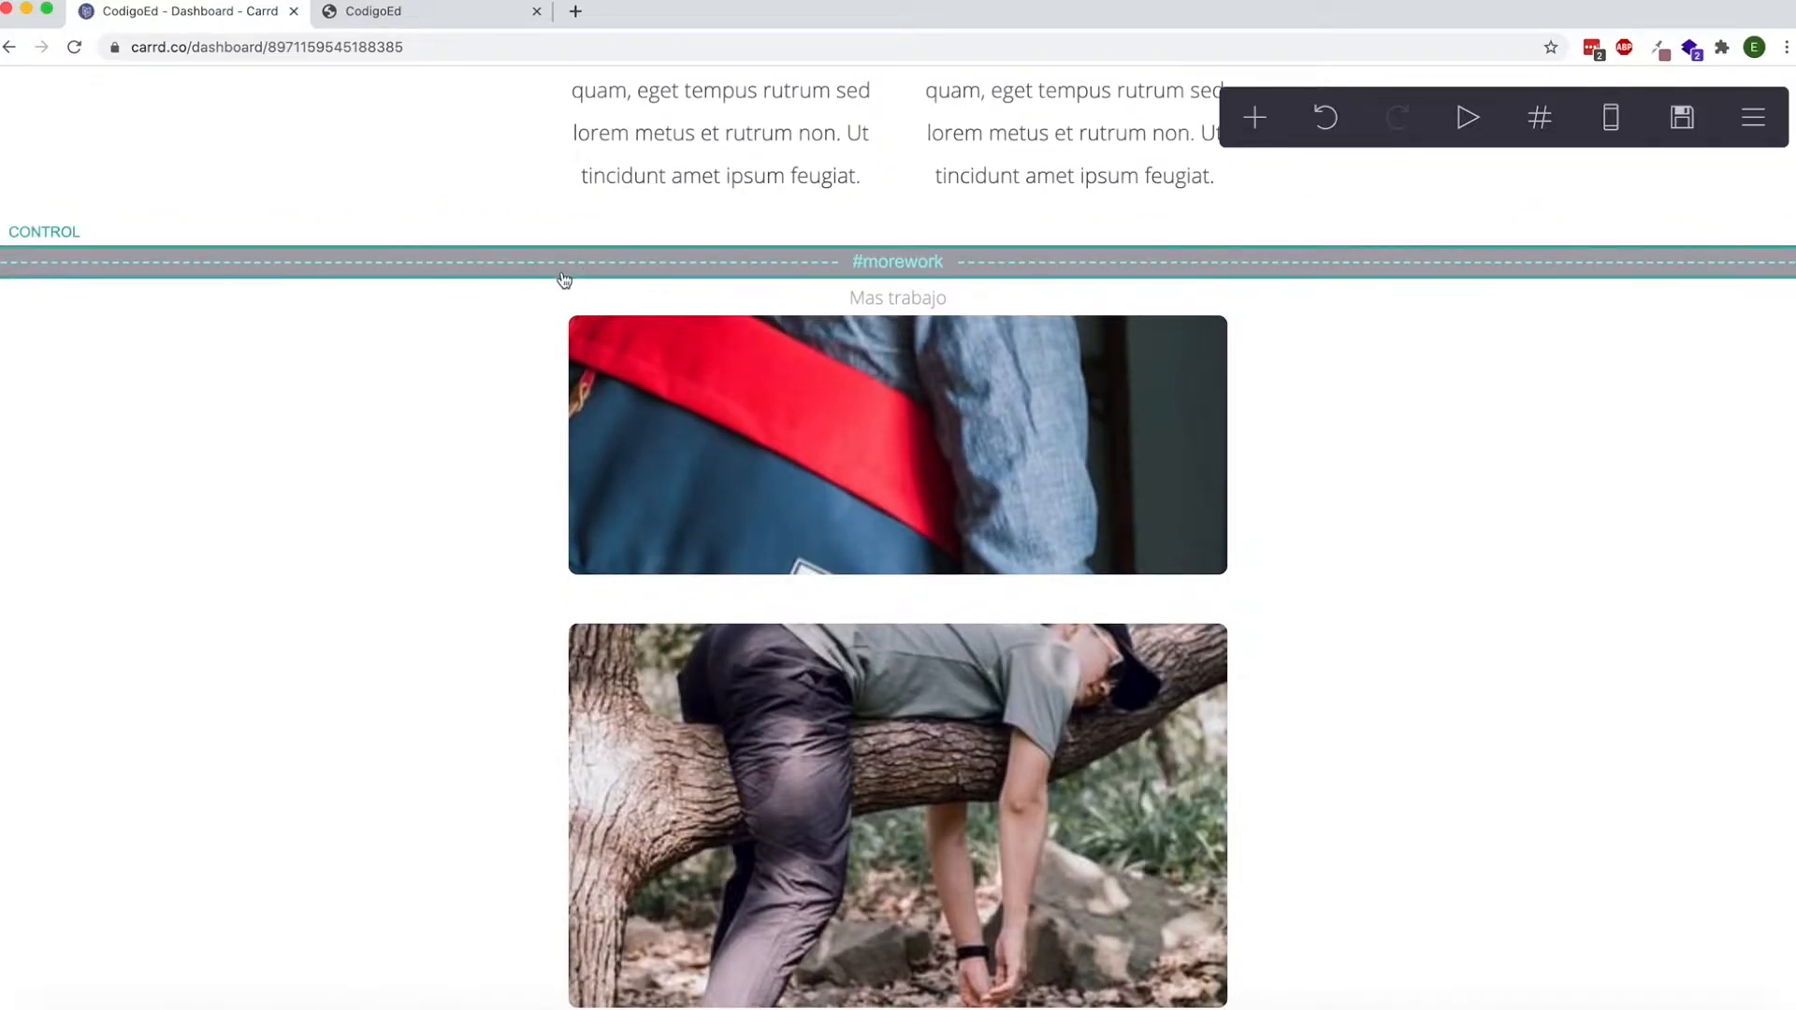
left_click(473, 437)
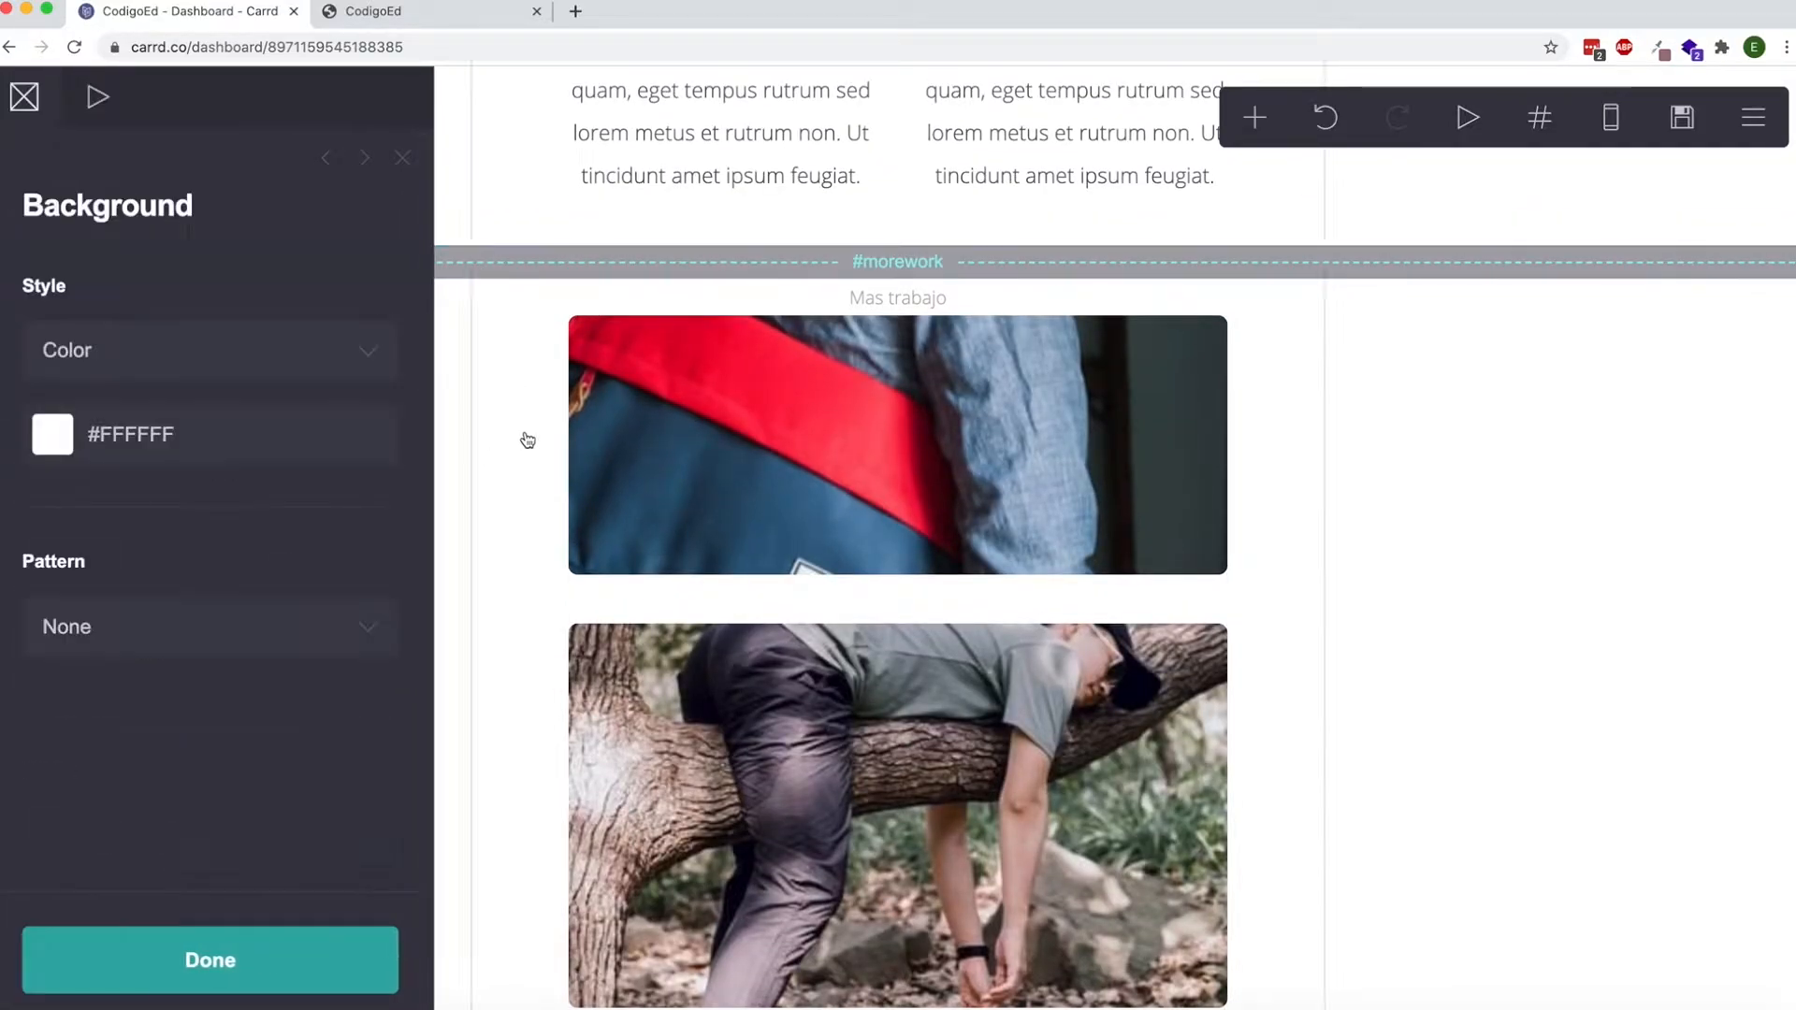
scroll(572, 426, "down", 2)
left_click(337, 960)
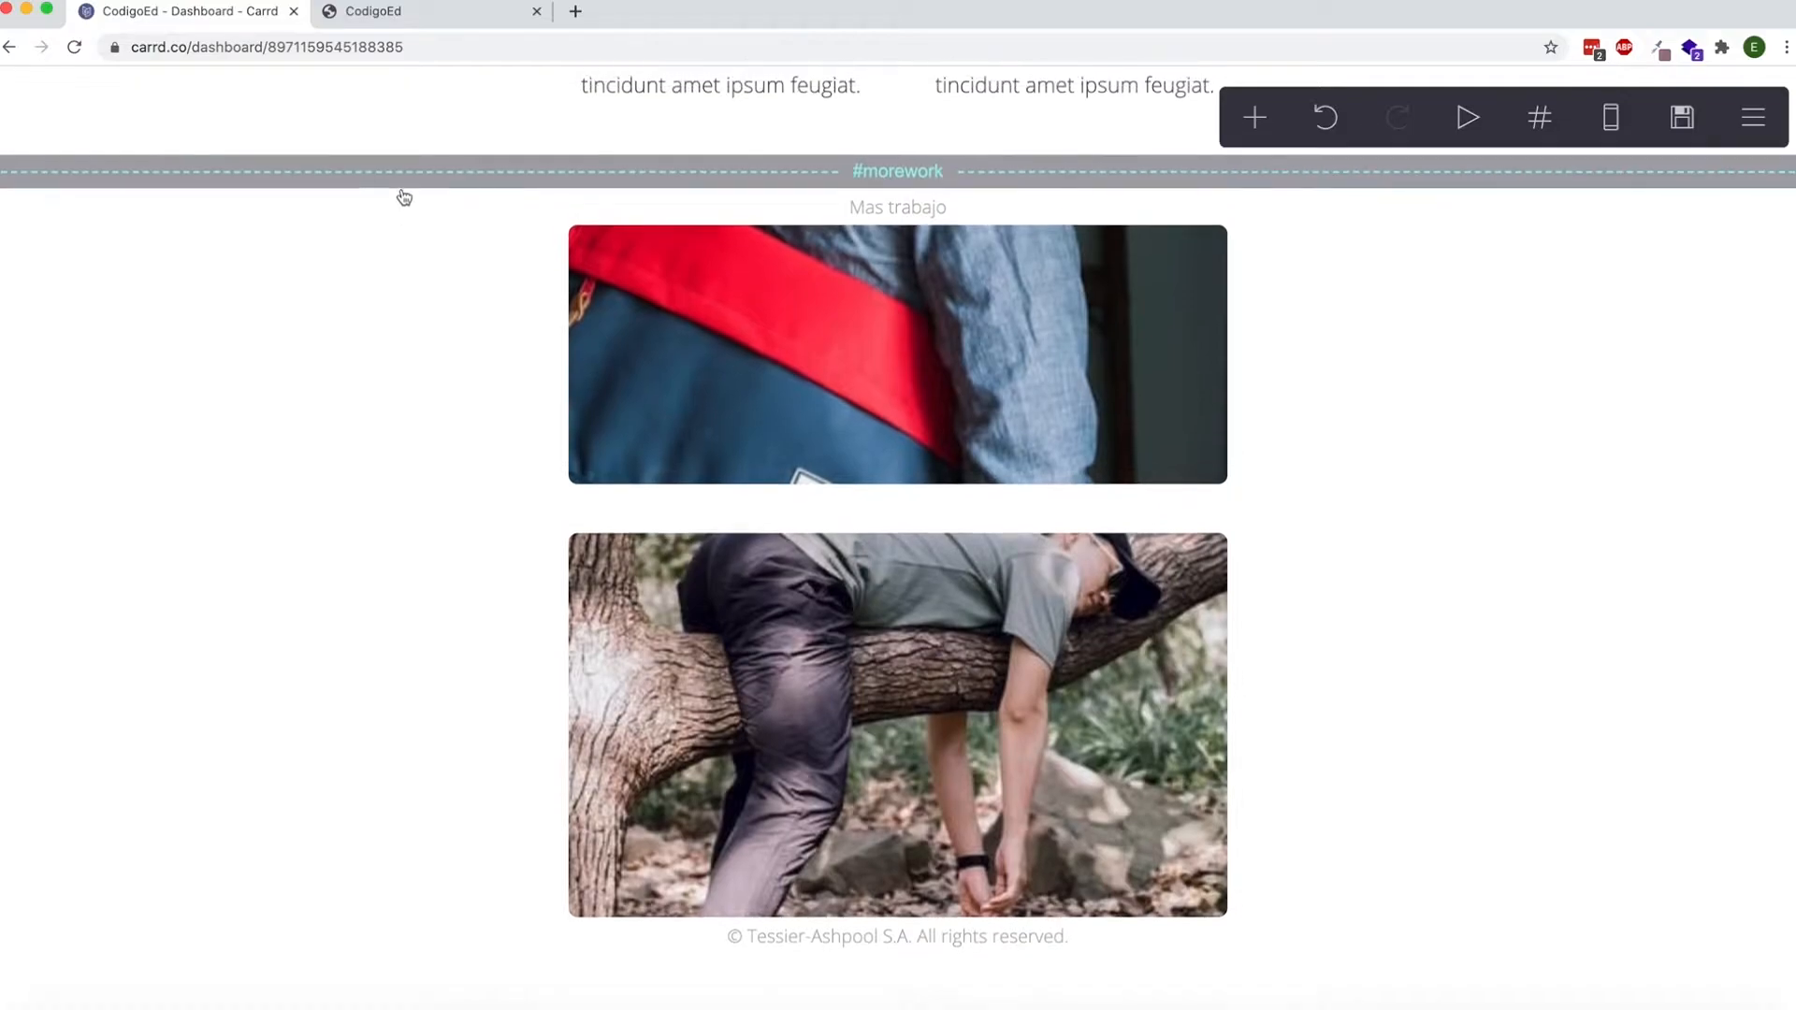
left_click(402, 172)
left_click(461, 397)
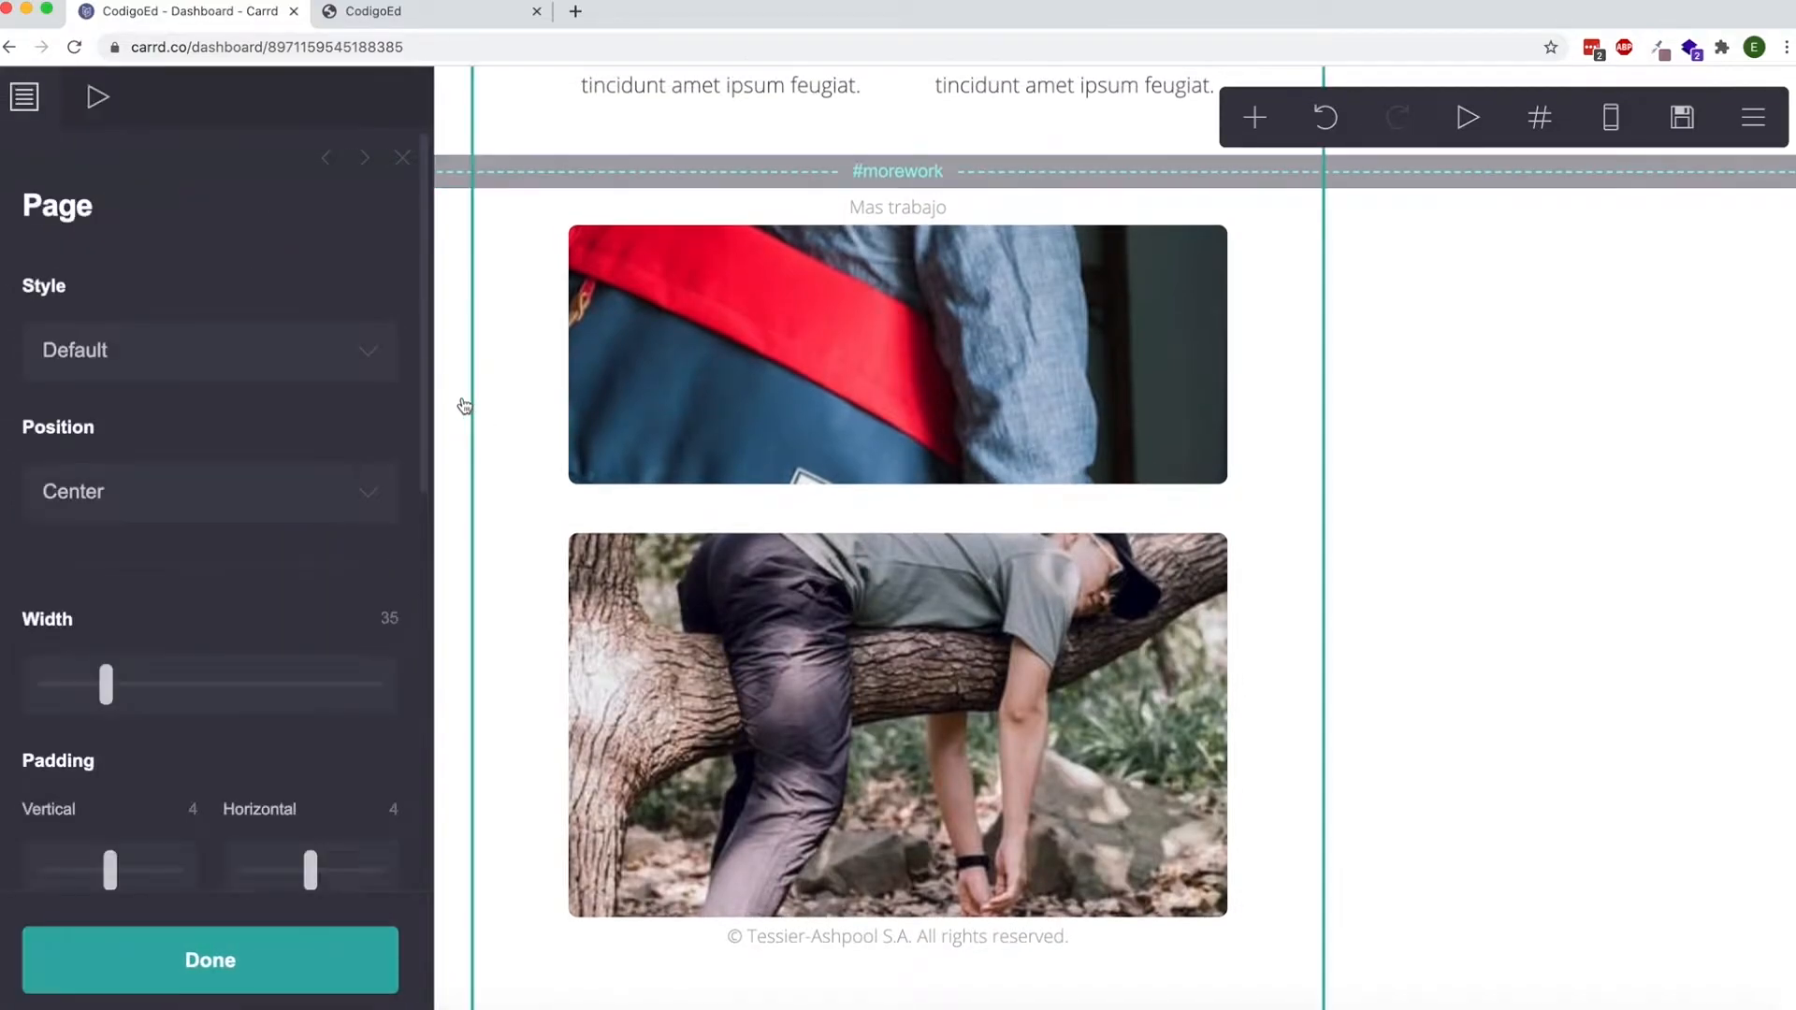
left_click(464, 405)
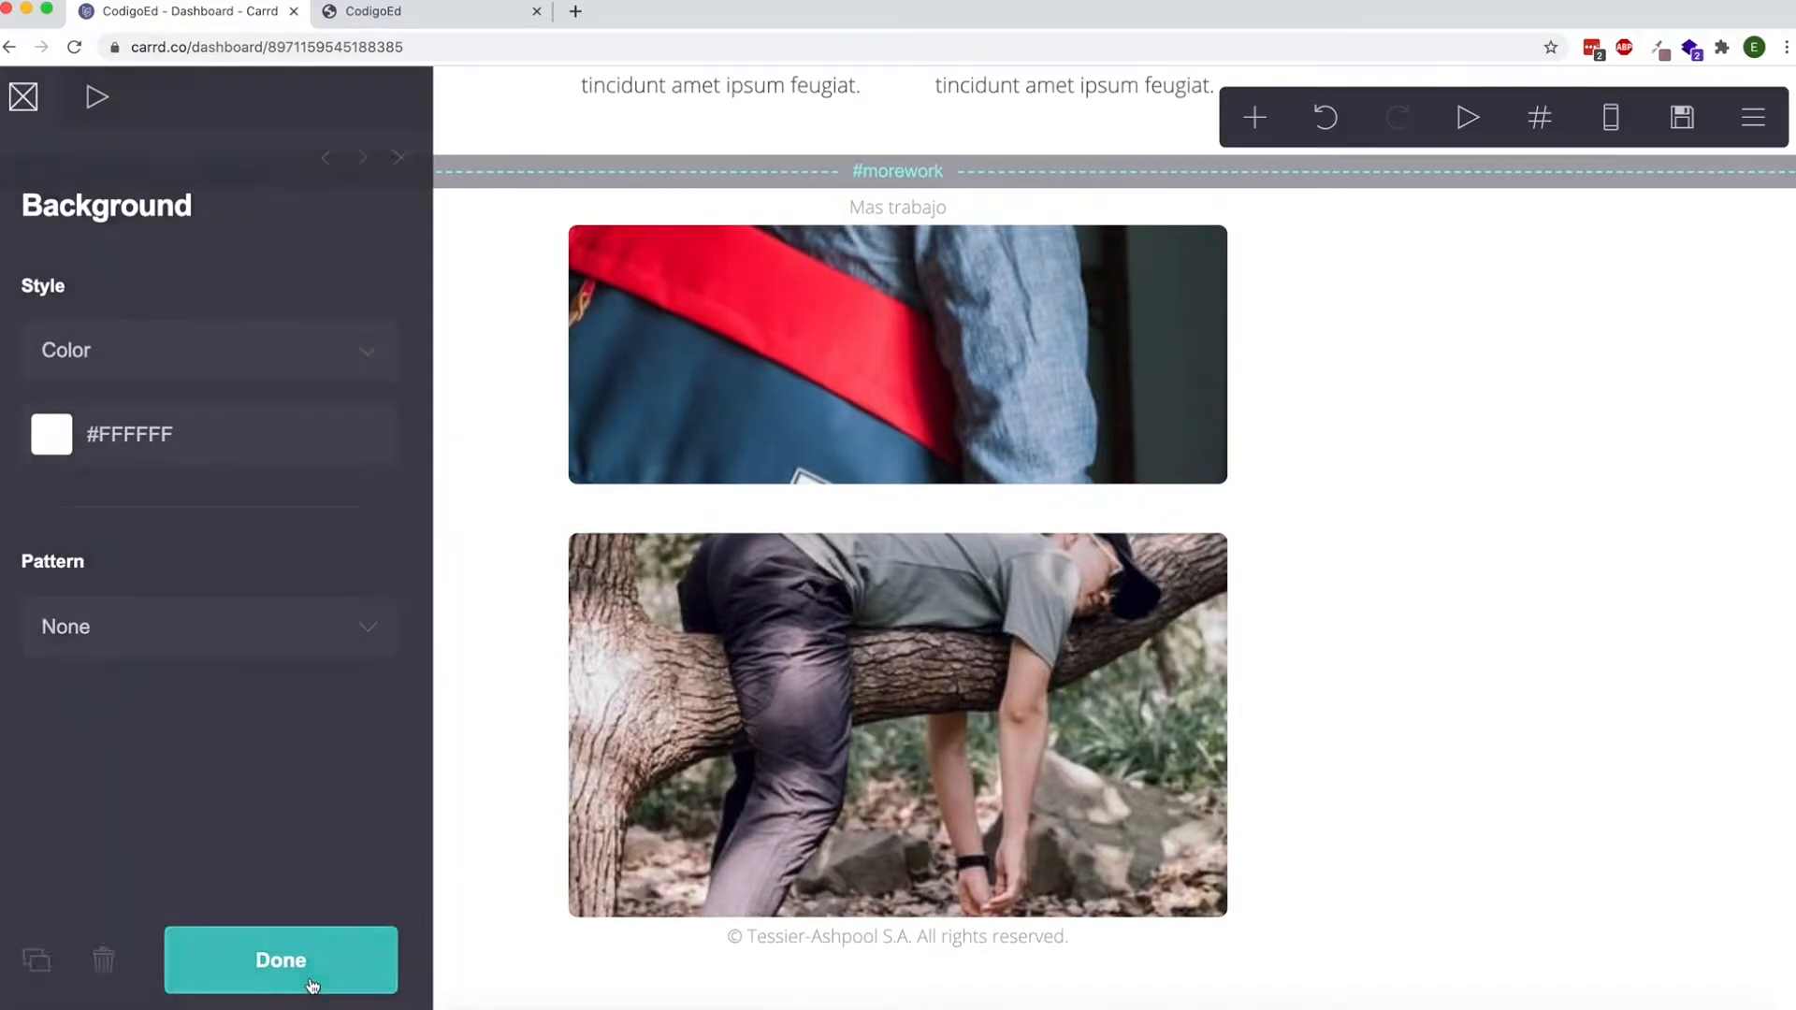
left_click(312, 982)
scroll(533, 264, "up", 6)
scroll(533, 265, "down", 3)
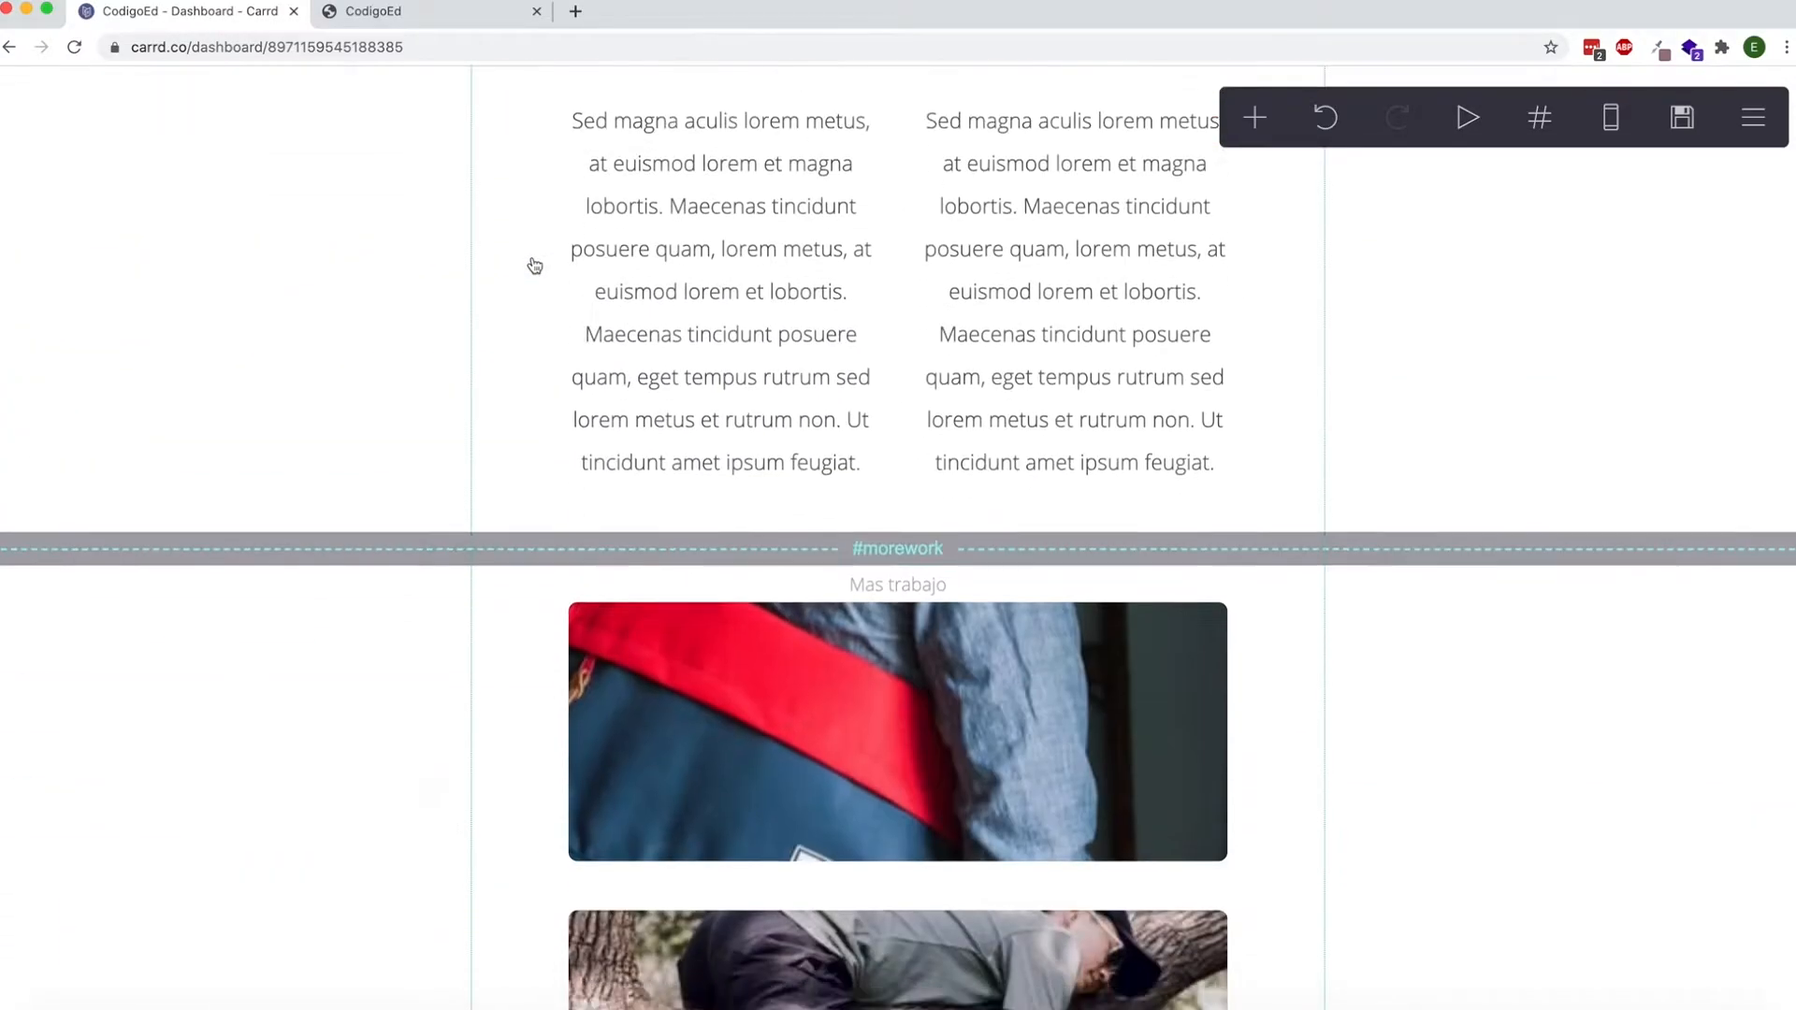
Move the #morework section break higher up the page and back to just above the Mas trabajo text.
scroll(533, 265, "up", 2)
left_click_drag(610, 675, 599, 165)
scroll(650, 177, "down", 6)
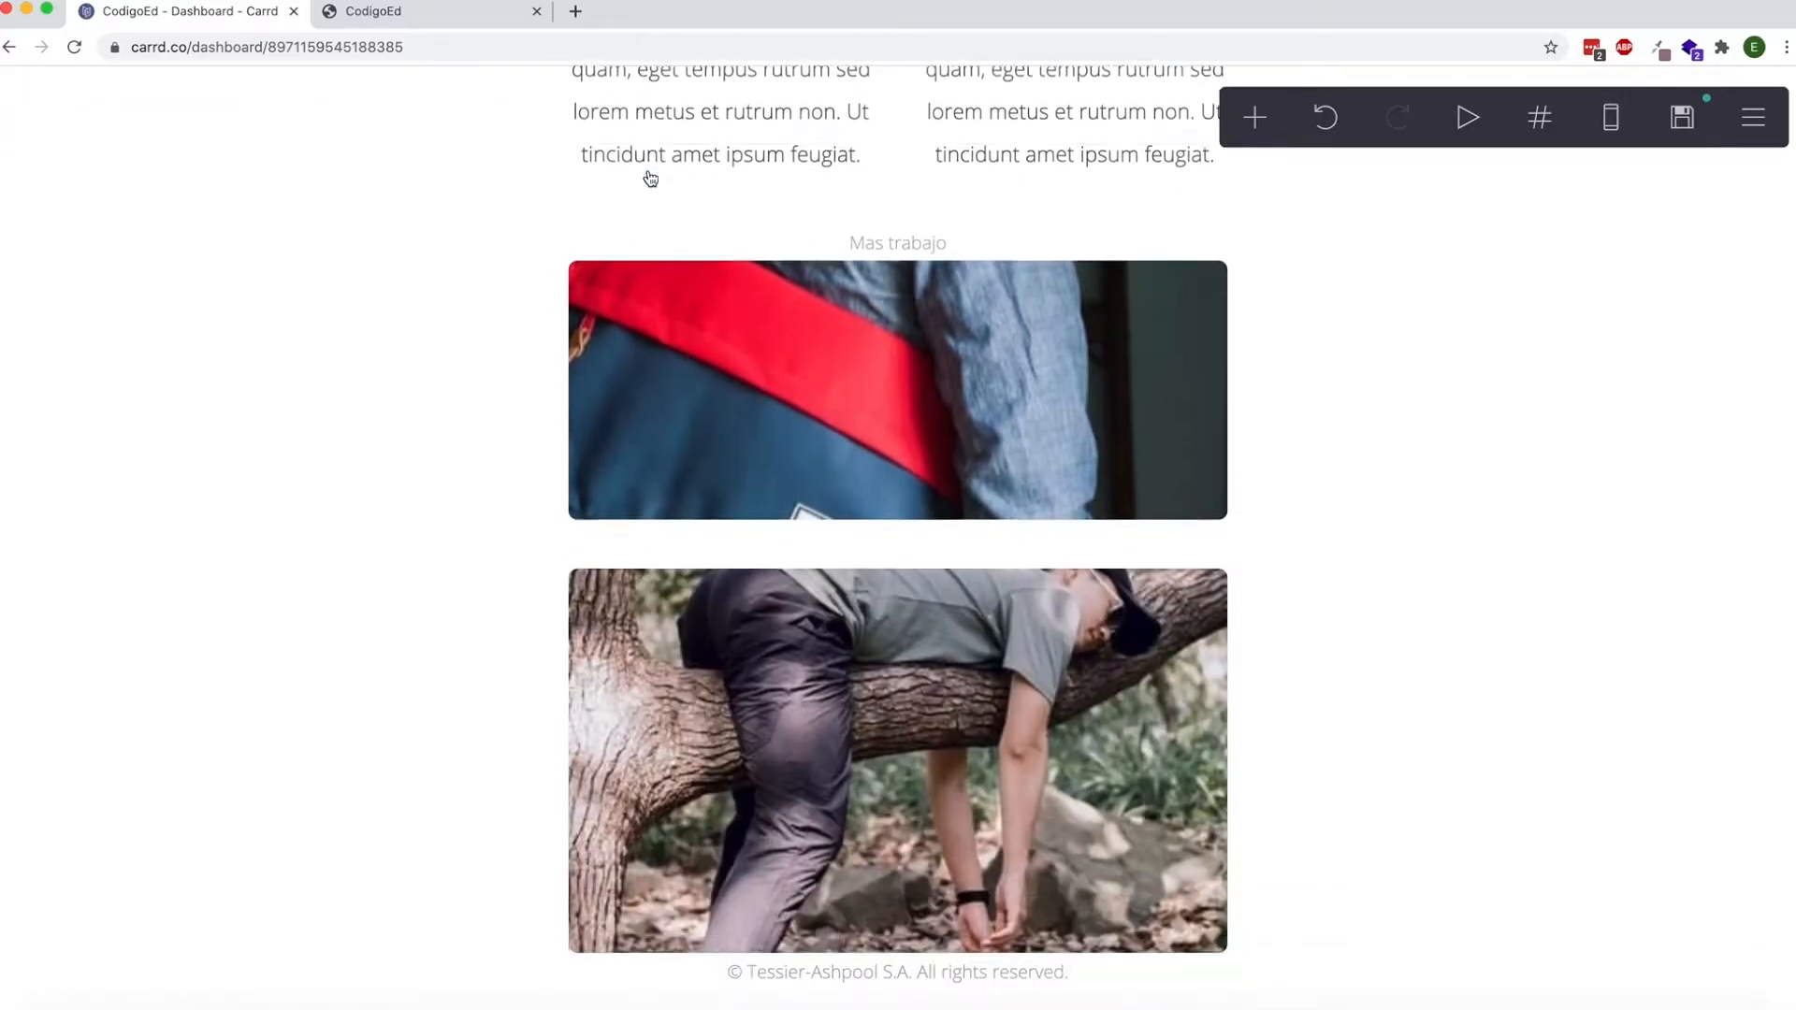
scroll(650, 179, "up", 6)
left_click(606, 147)
left_click_drag(606, 147, 575, 785)
scroll(577, 788, "down", 6)
scroll(577, 788, "down", 1)
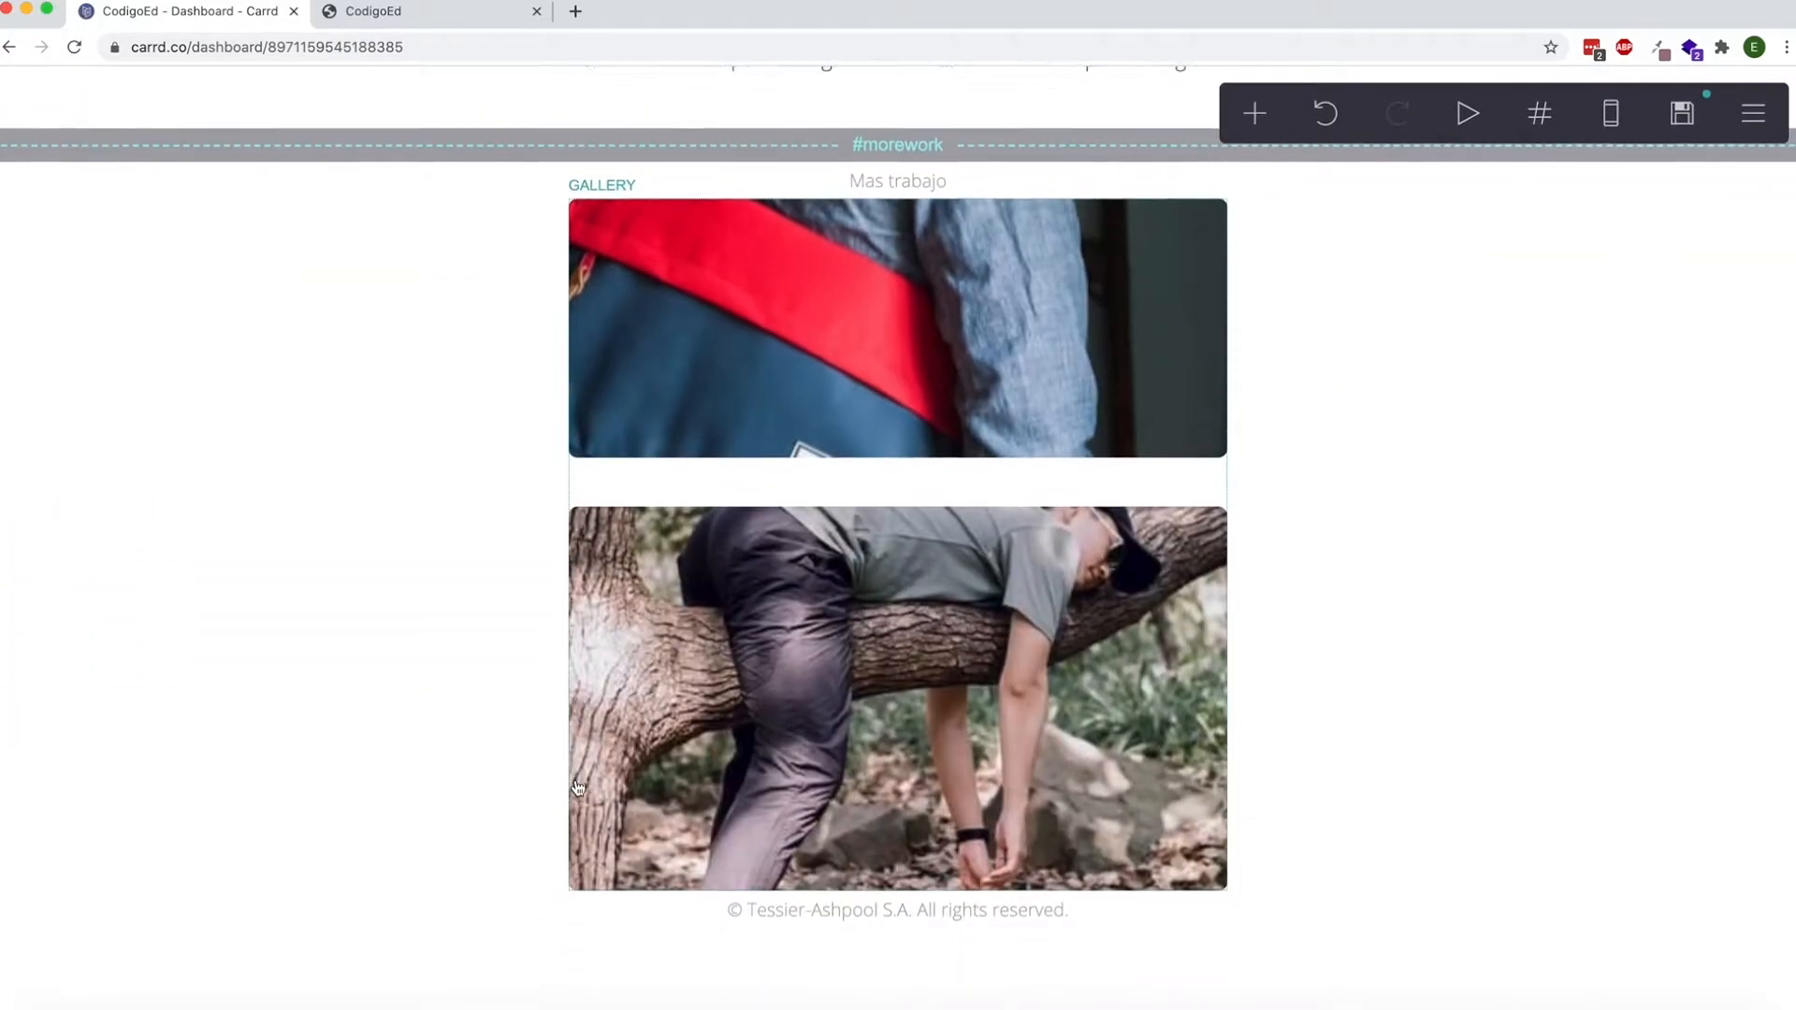
Add a large text element reading "new page" below the copyright line.
left_click(1255, 119)
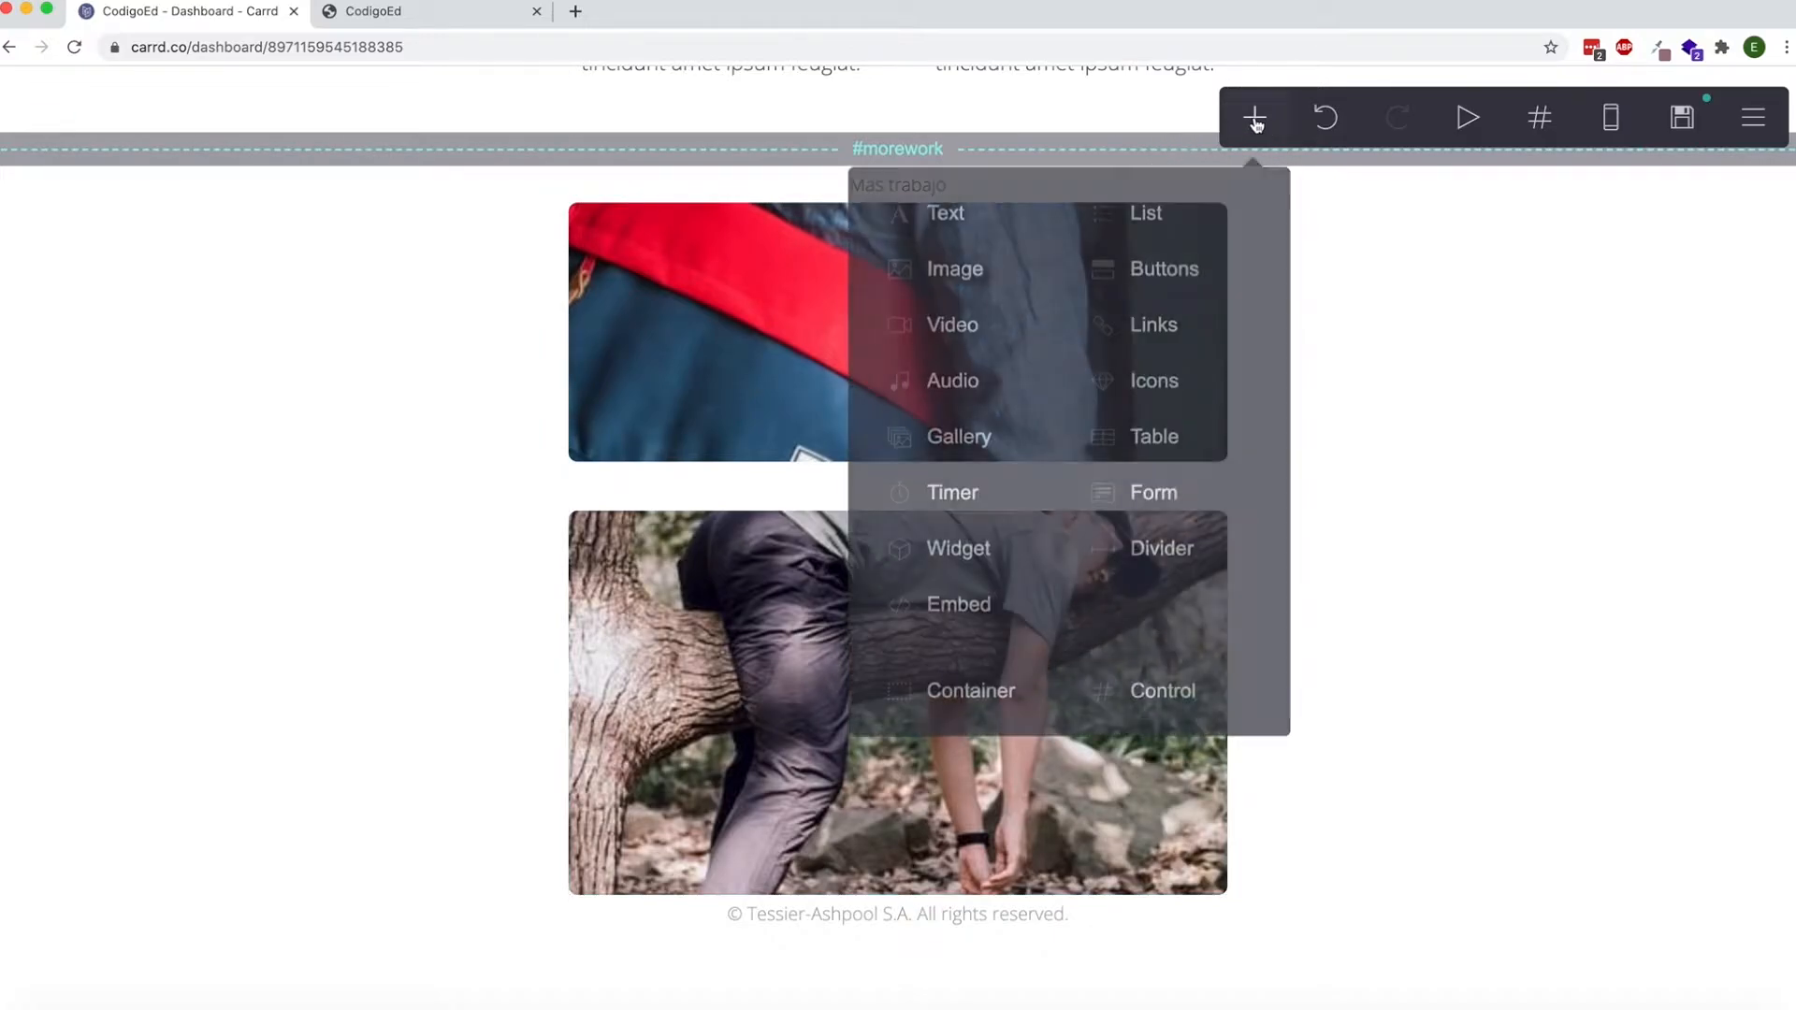
left_click(969, 229)
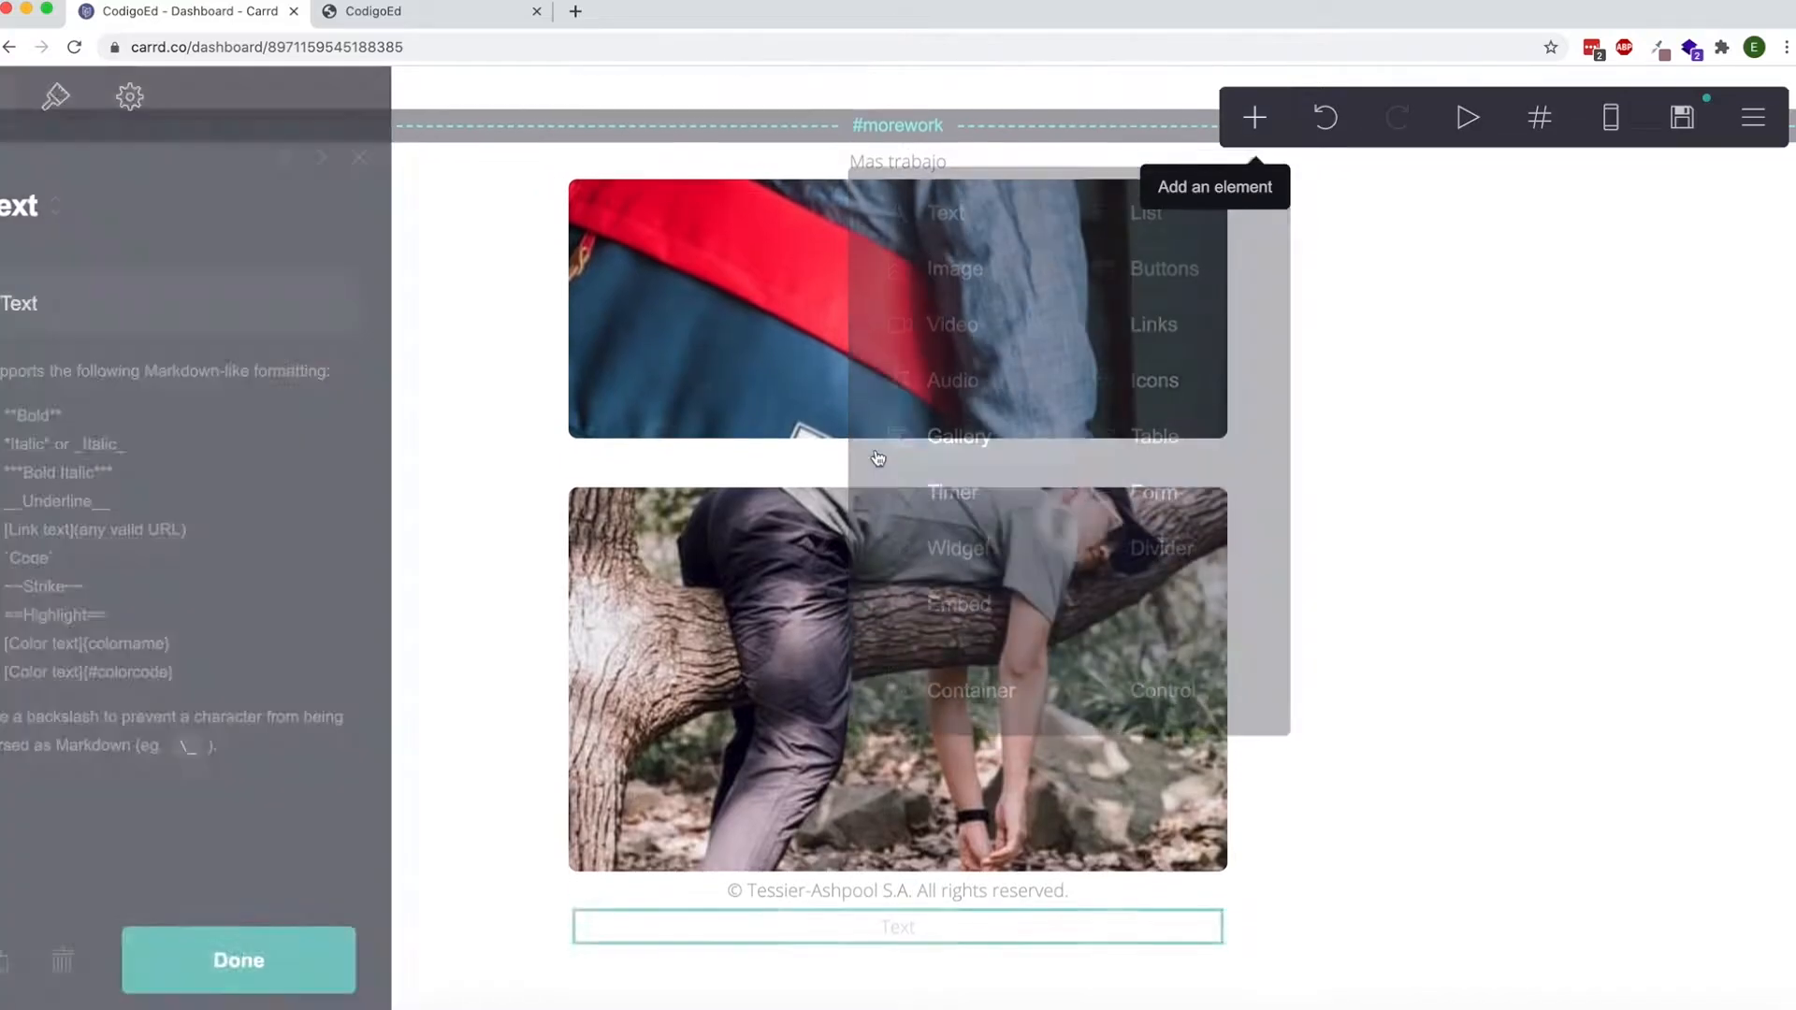
type("new p")
type("age")
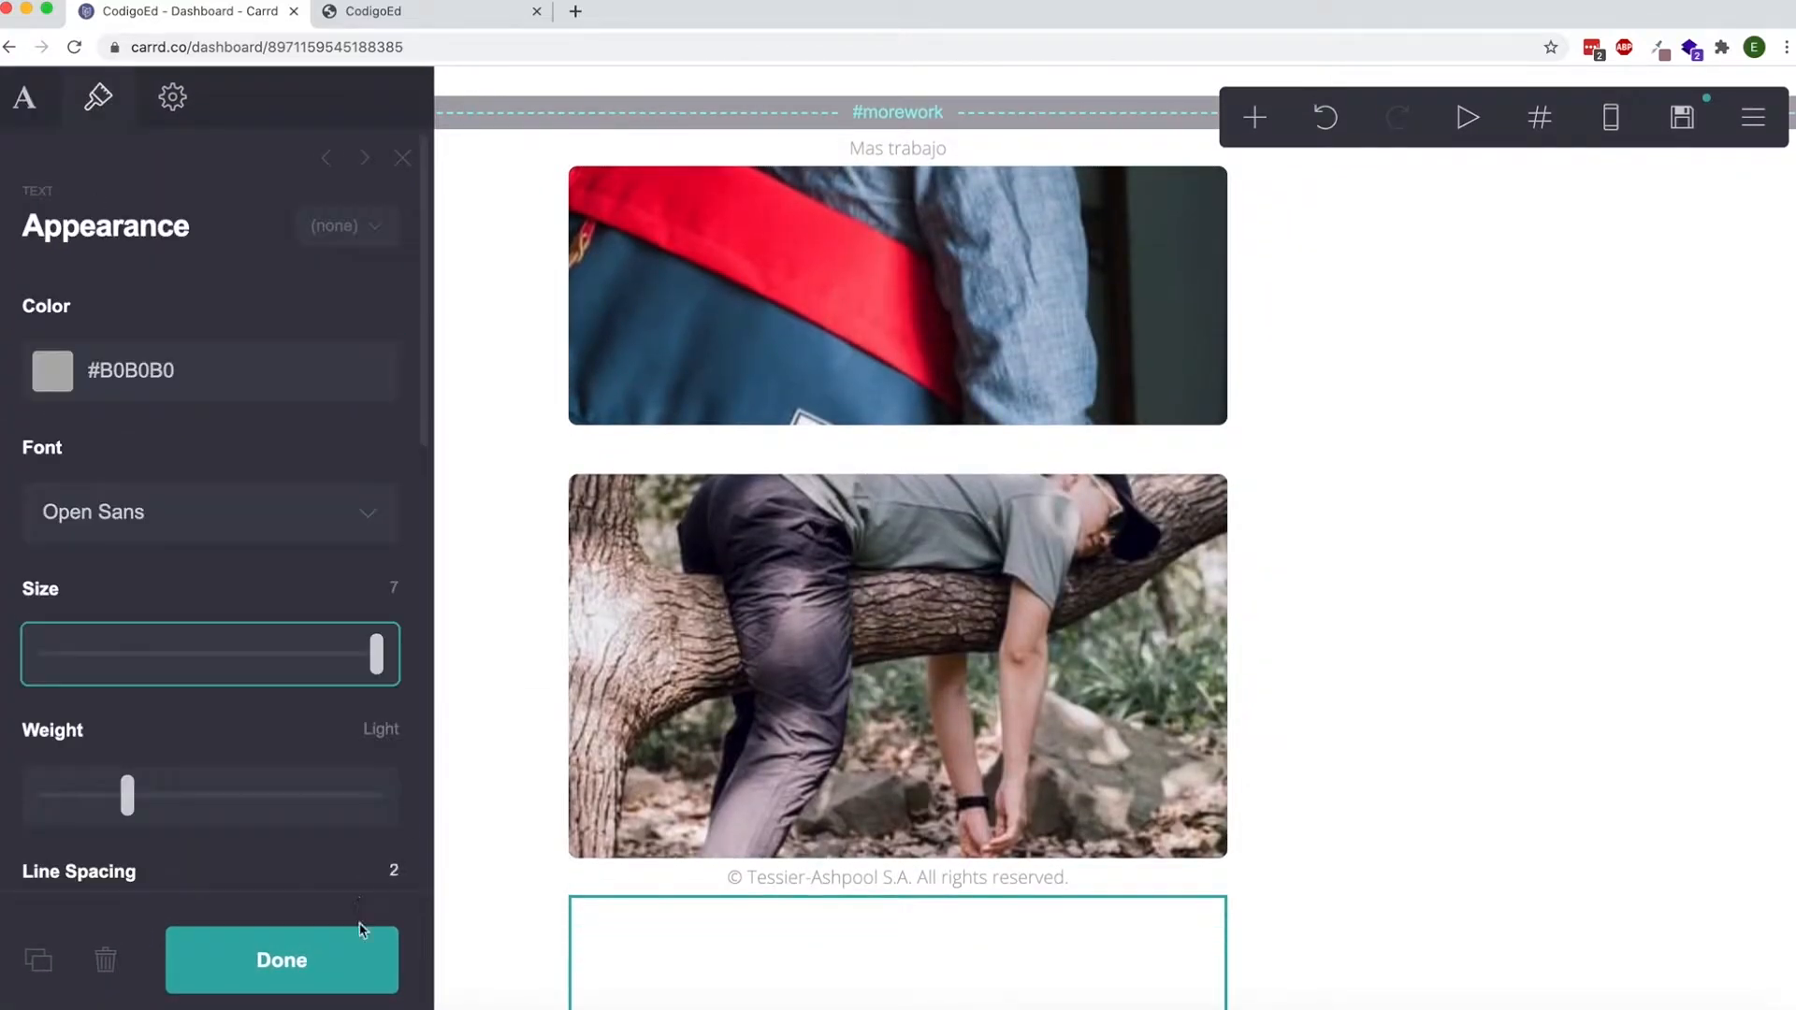
left_click(354, 940)
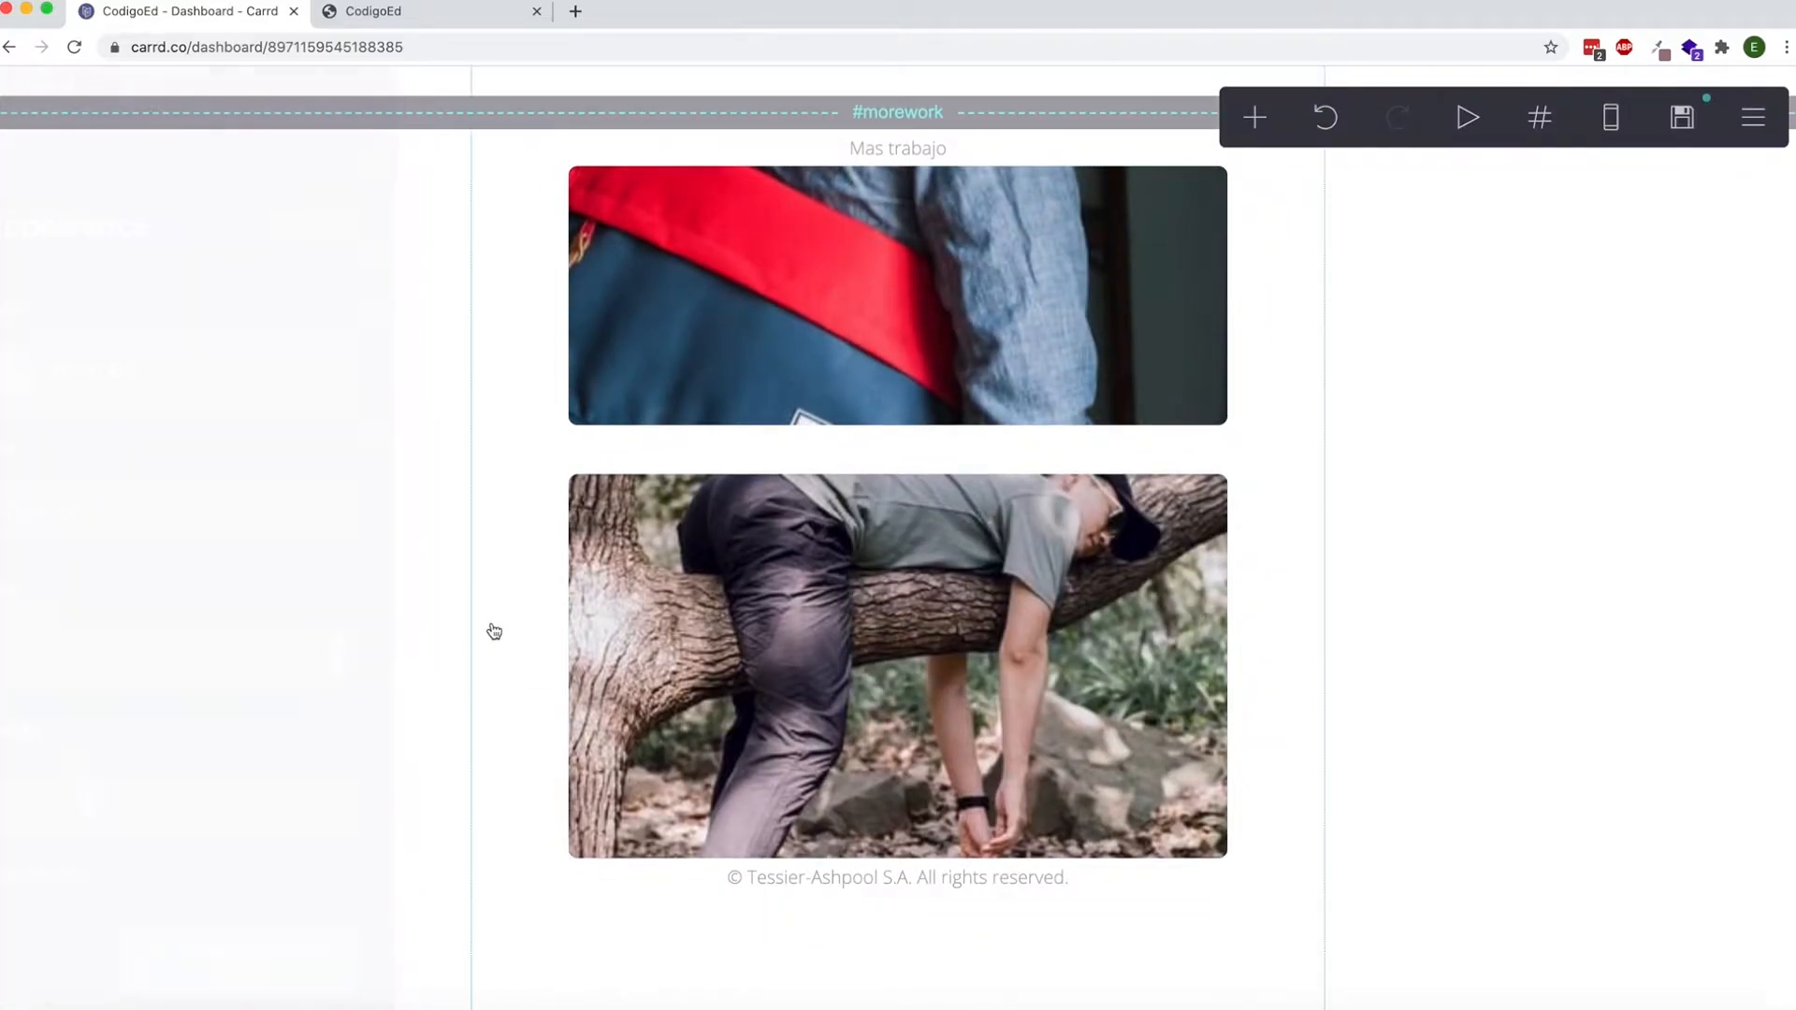
scroll(492, 630, "down", 5)
scroll(493, 630, "up", 8)
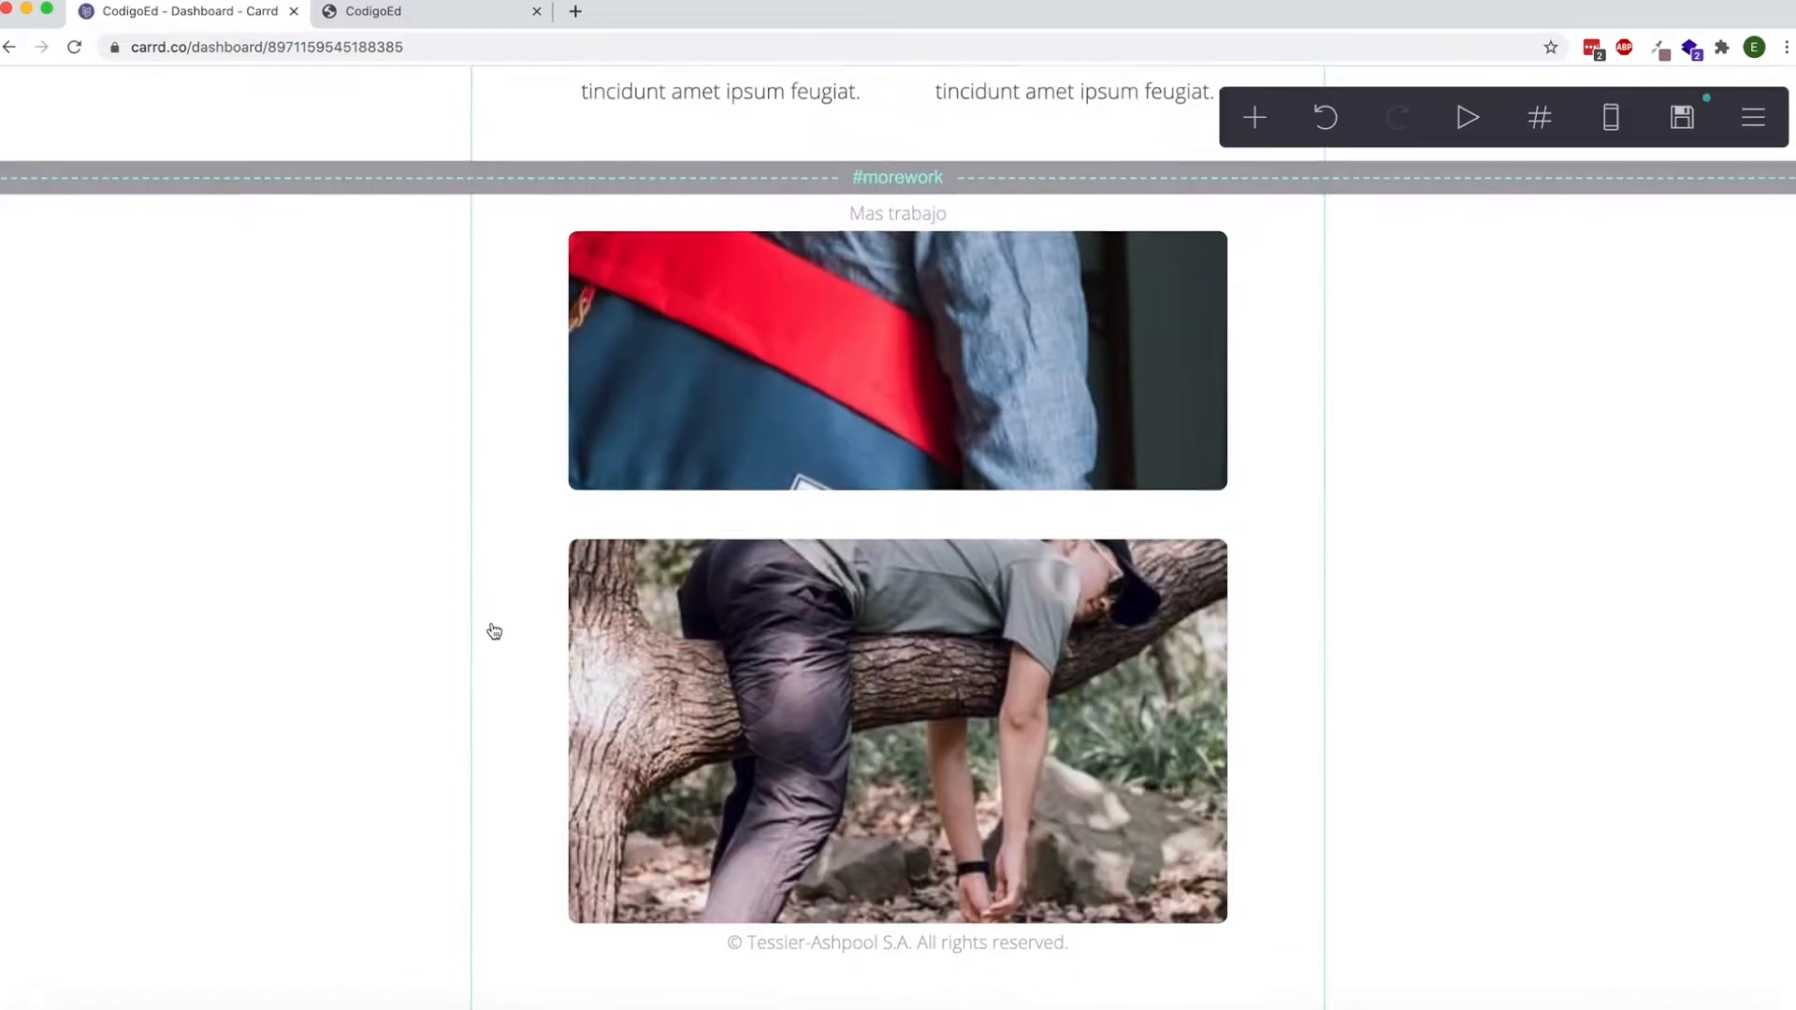
Add a Section Break control and place it between the copyright line and the "new page" text.
left_click(1255, 119)
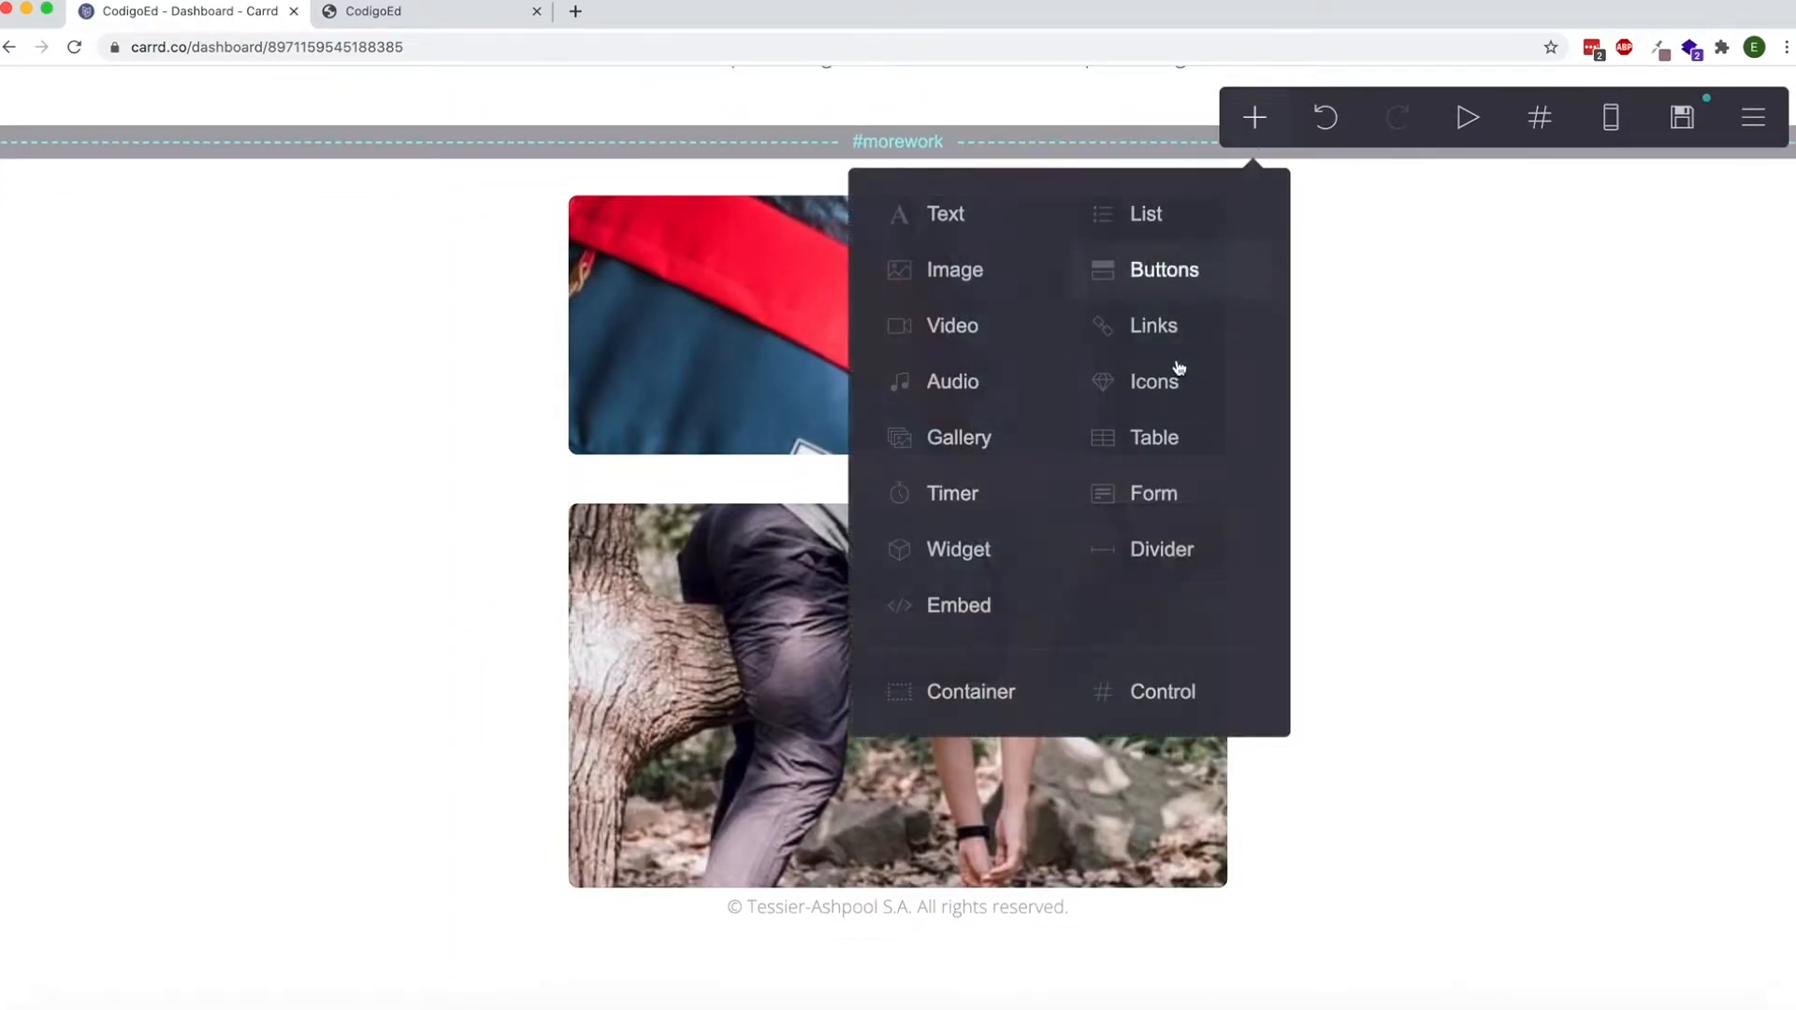
left_click(1142, 689)
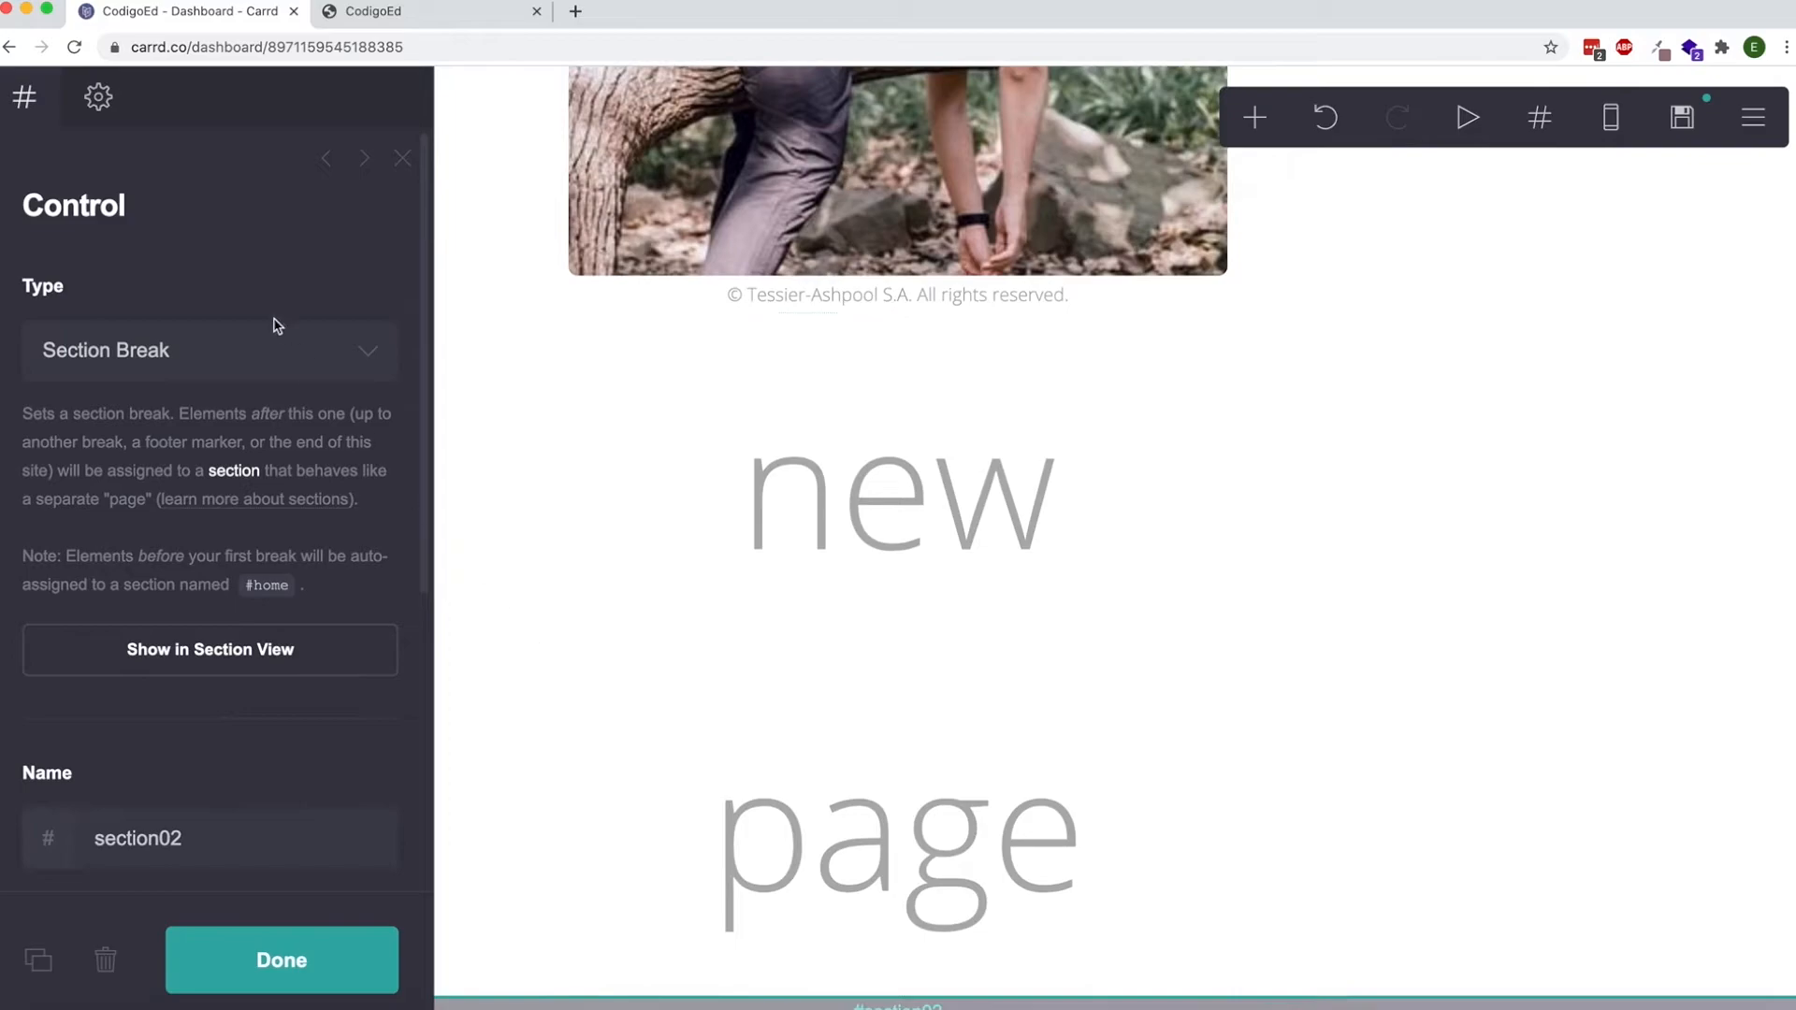
left_click_drag(618, 960, 696, 315)
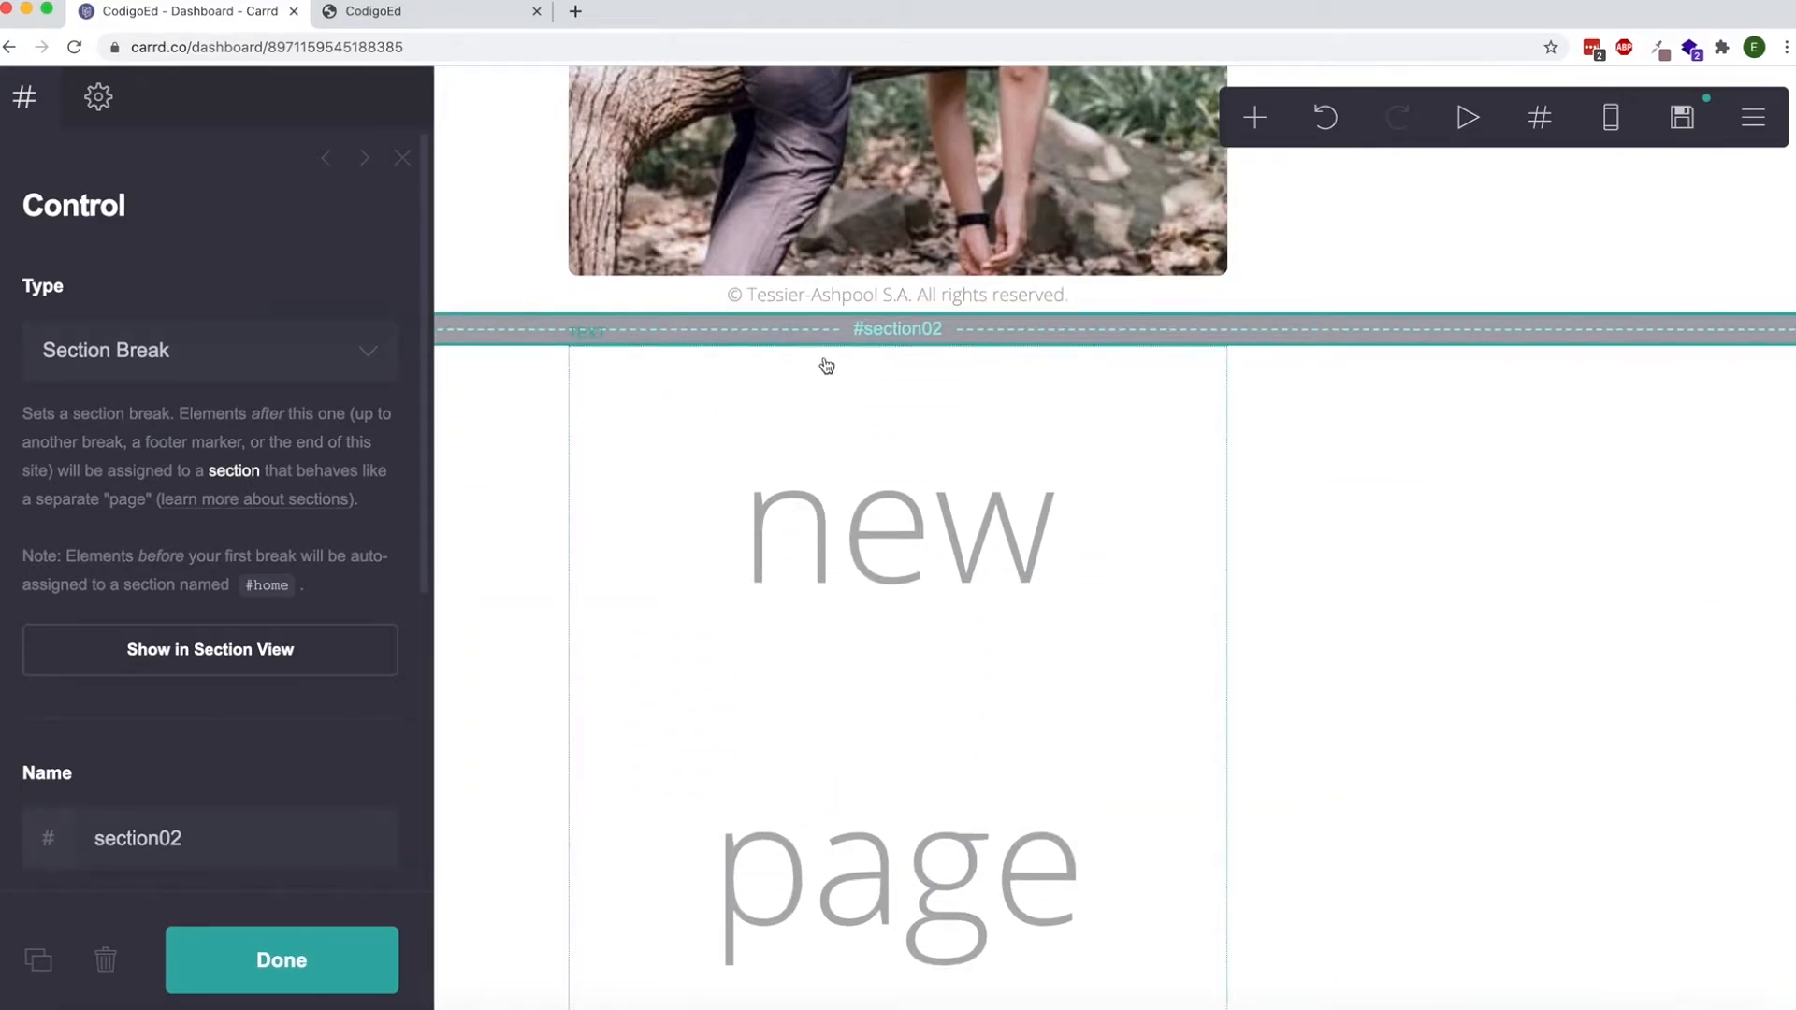
Name the section break above the "new page" text "newpage".
scroll(833, 424, "down", 1)
left_click(223, 851)
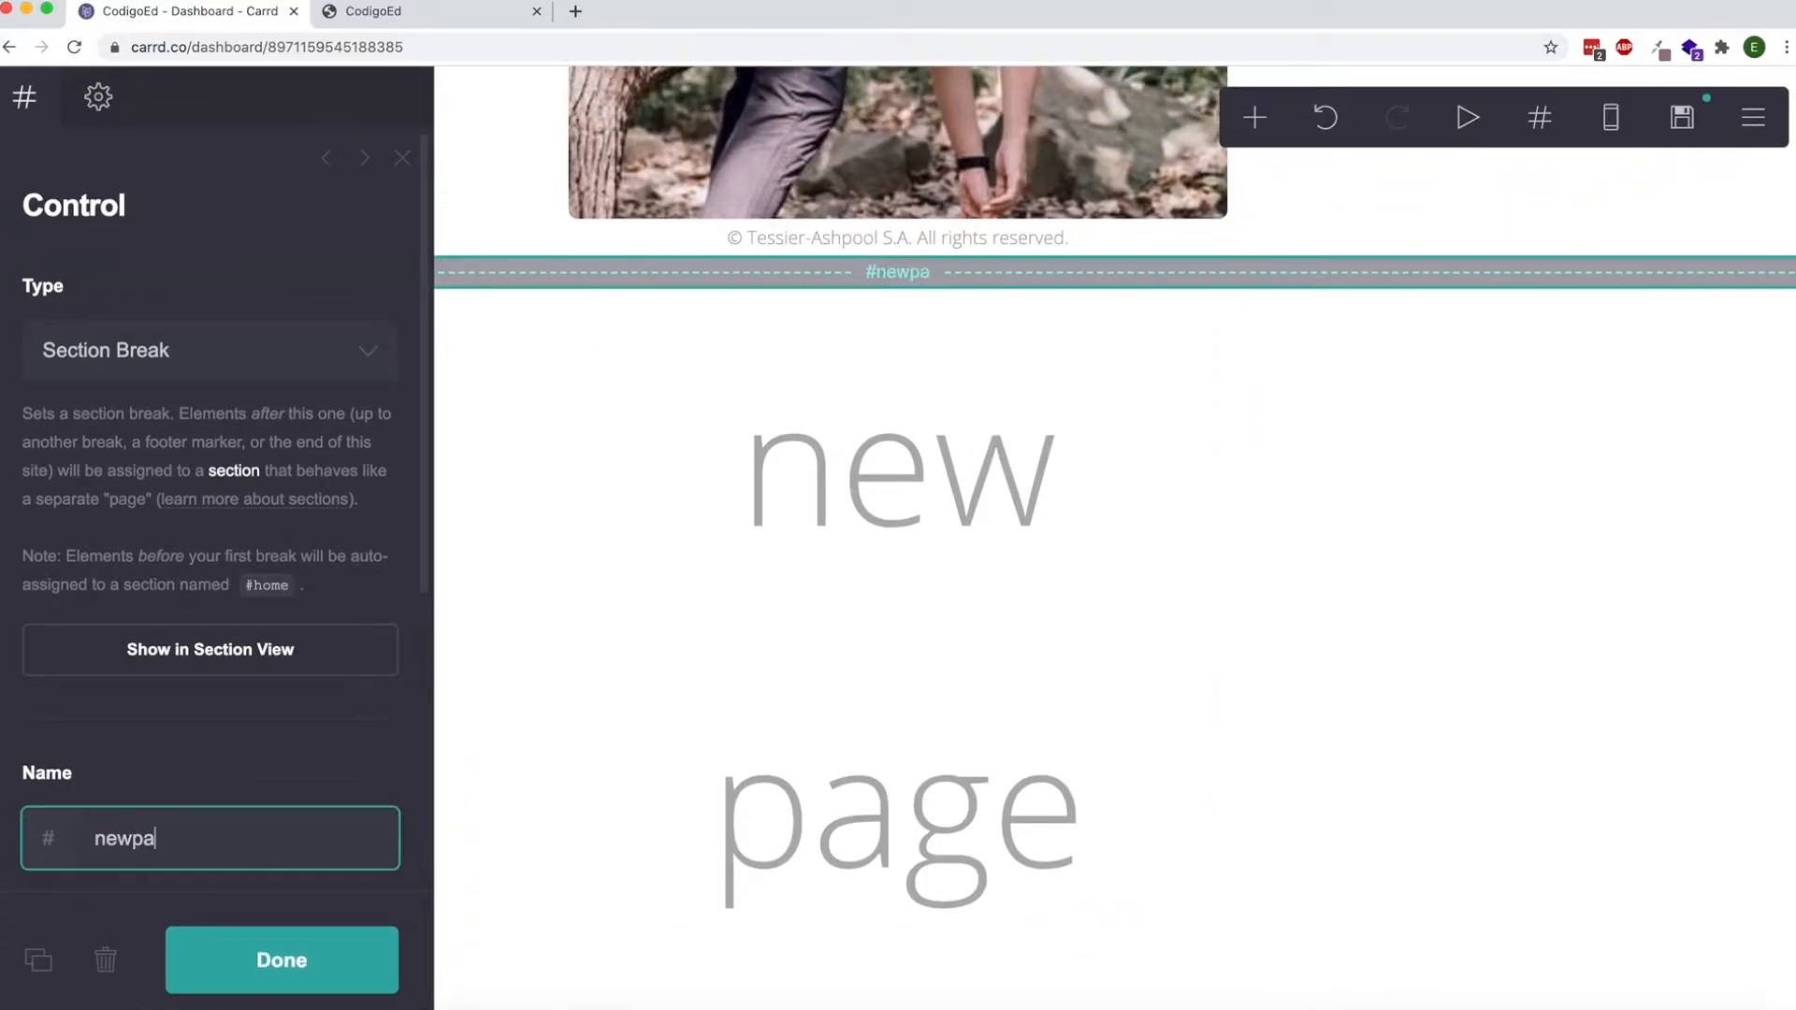
left_click(278, 959)
Add a Buttons element and place it between the tree branch image and the copyright line.
scroll(489, 561, "up", 7)
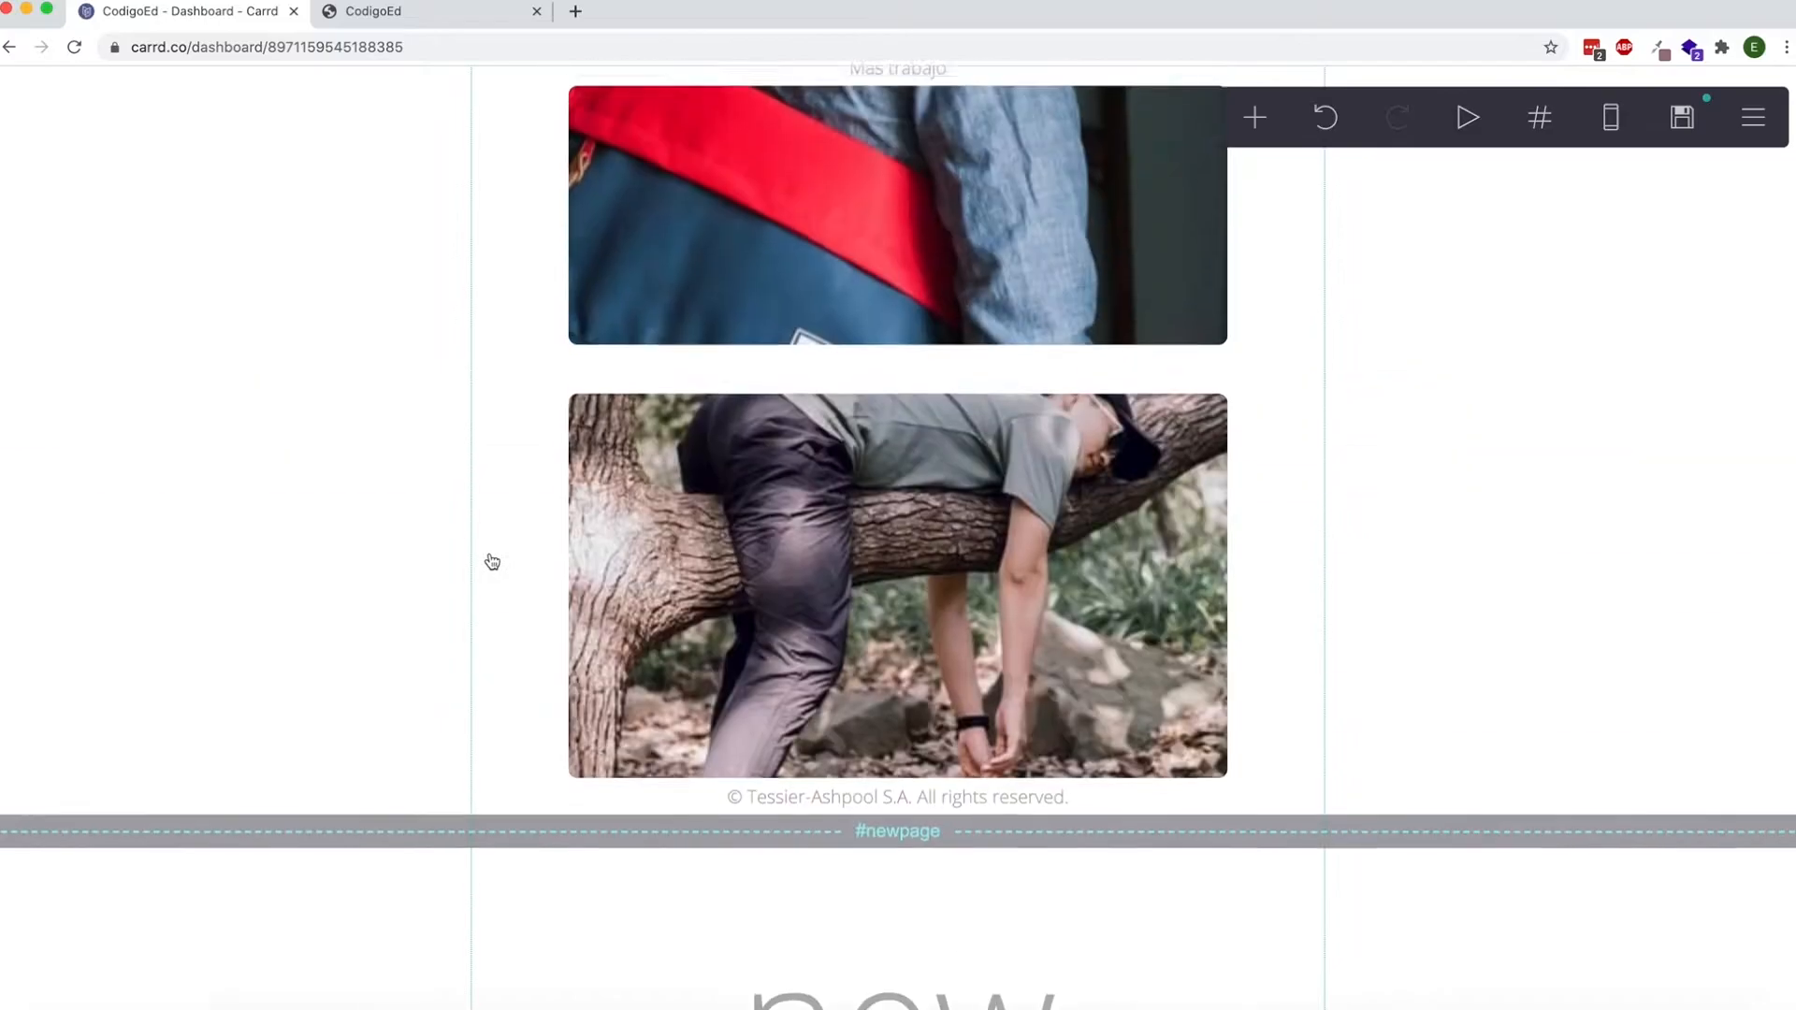
scroll(496, 561, "down", 2)
left_click(1254, 117)
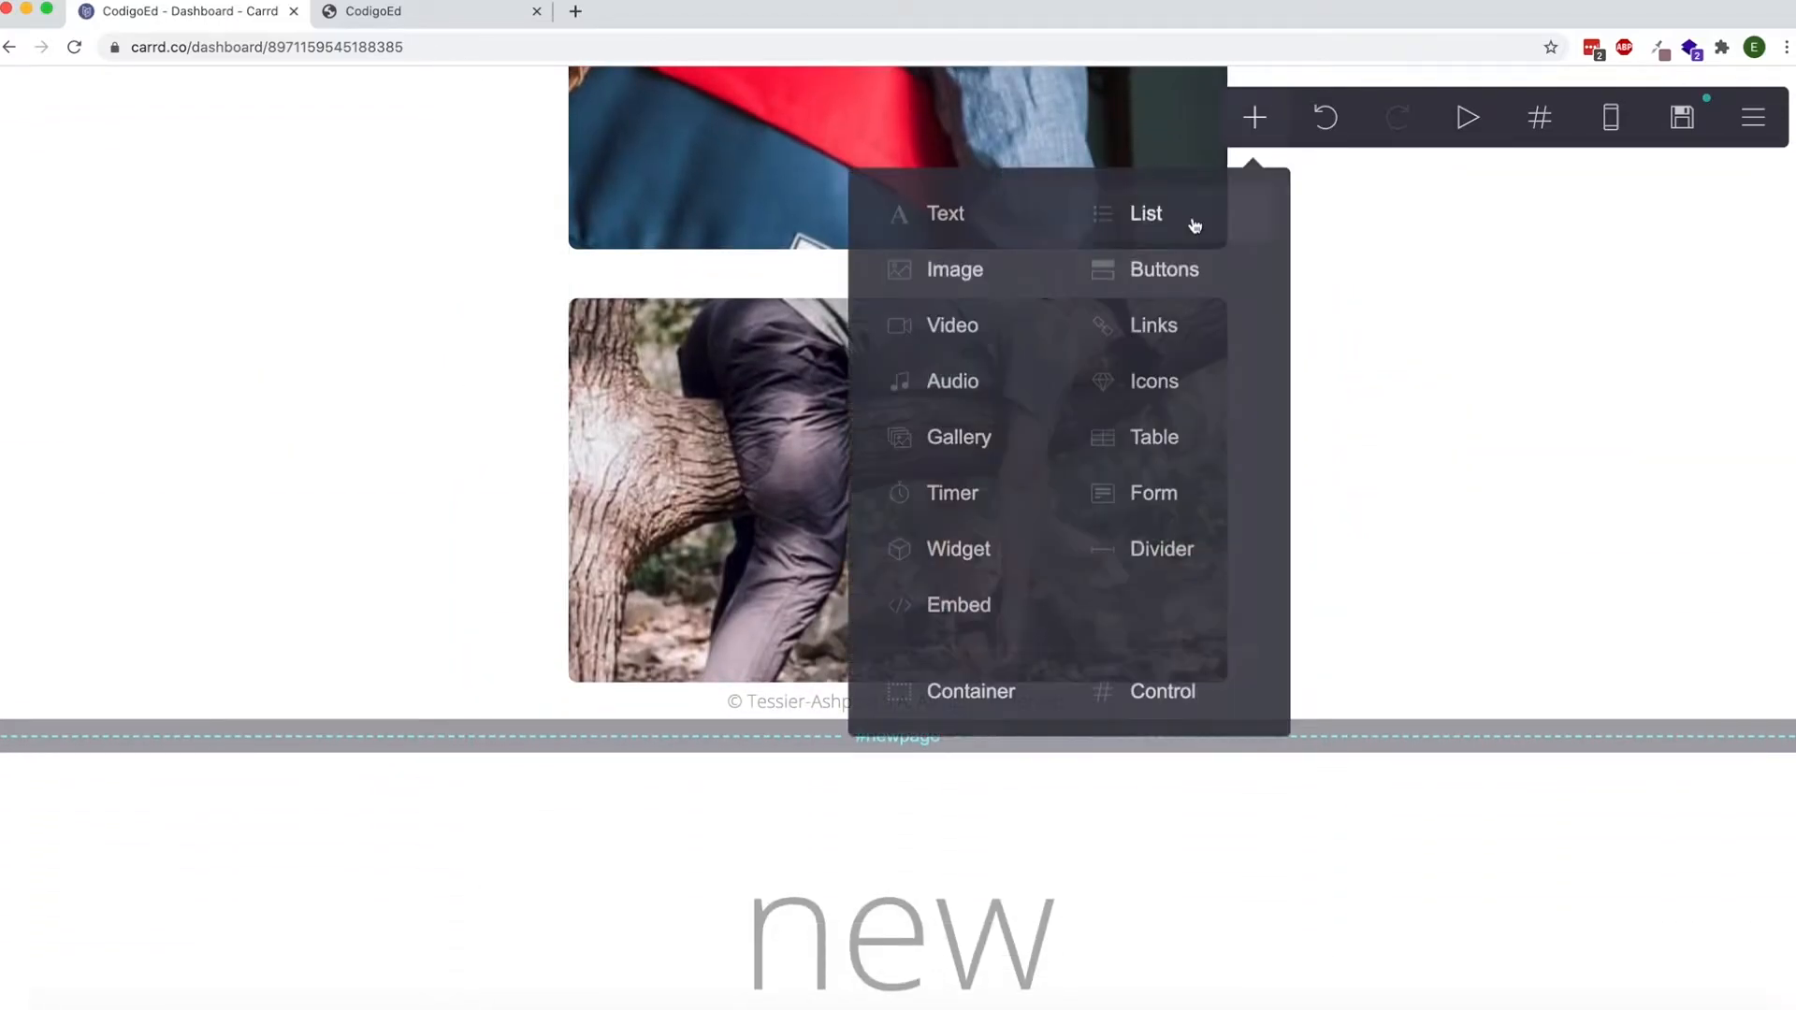
left_click(1143, 269)
left_click_drag(808, 879, 832, 514)
scroll(810, 935, "up", 4)
Set the URL of the button below the tree branch image to #newpage.
left_click(852, 538)
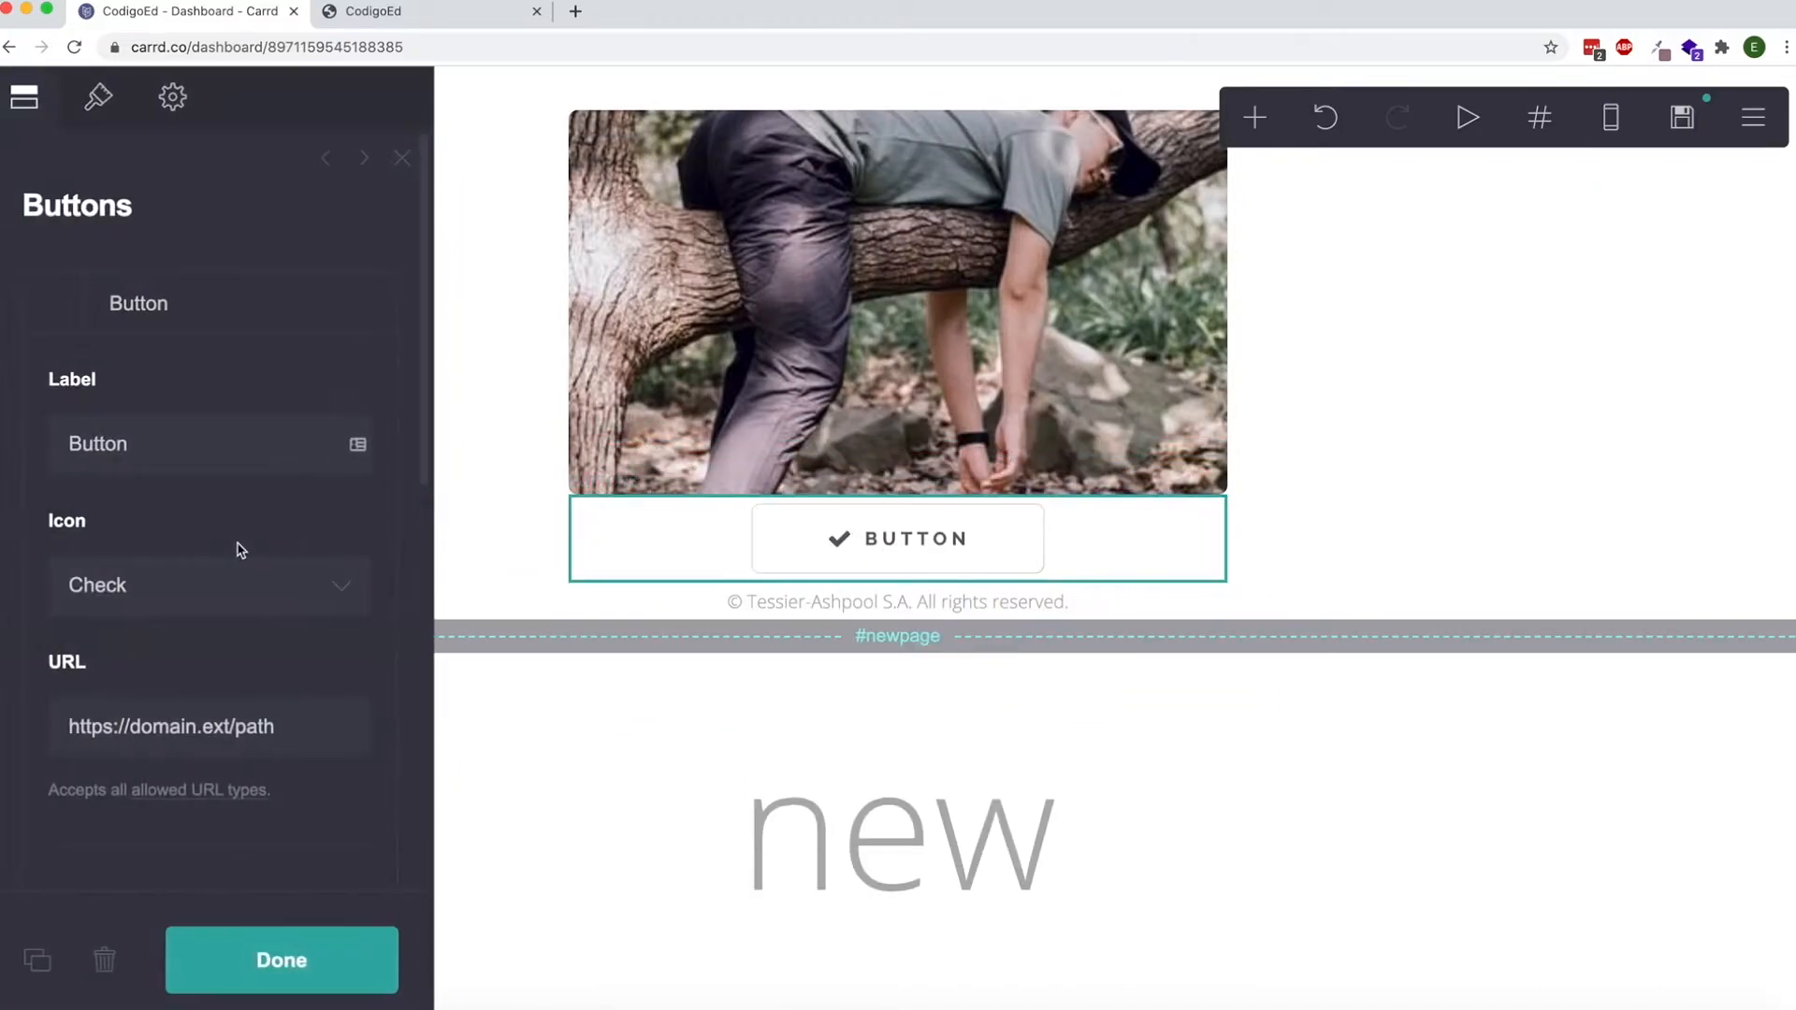
left_click(223, 738)
type("#newpage")
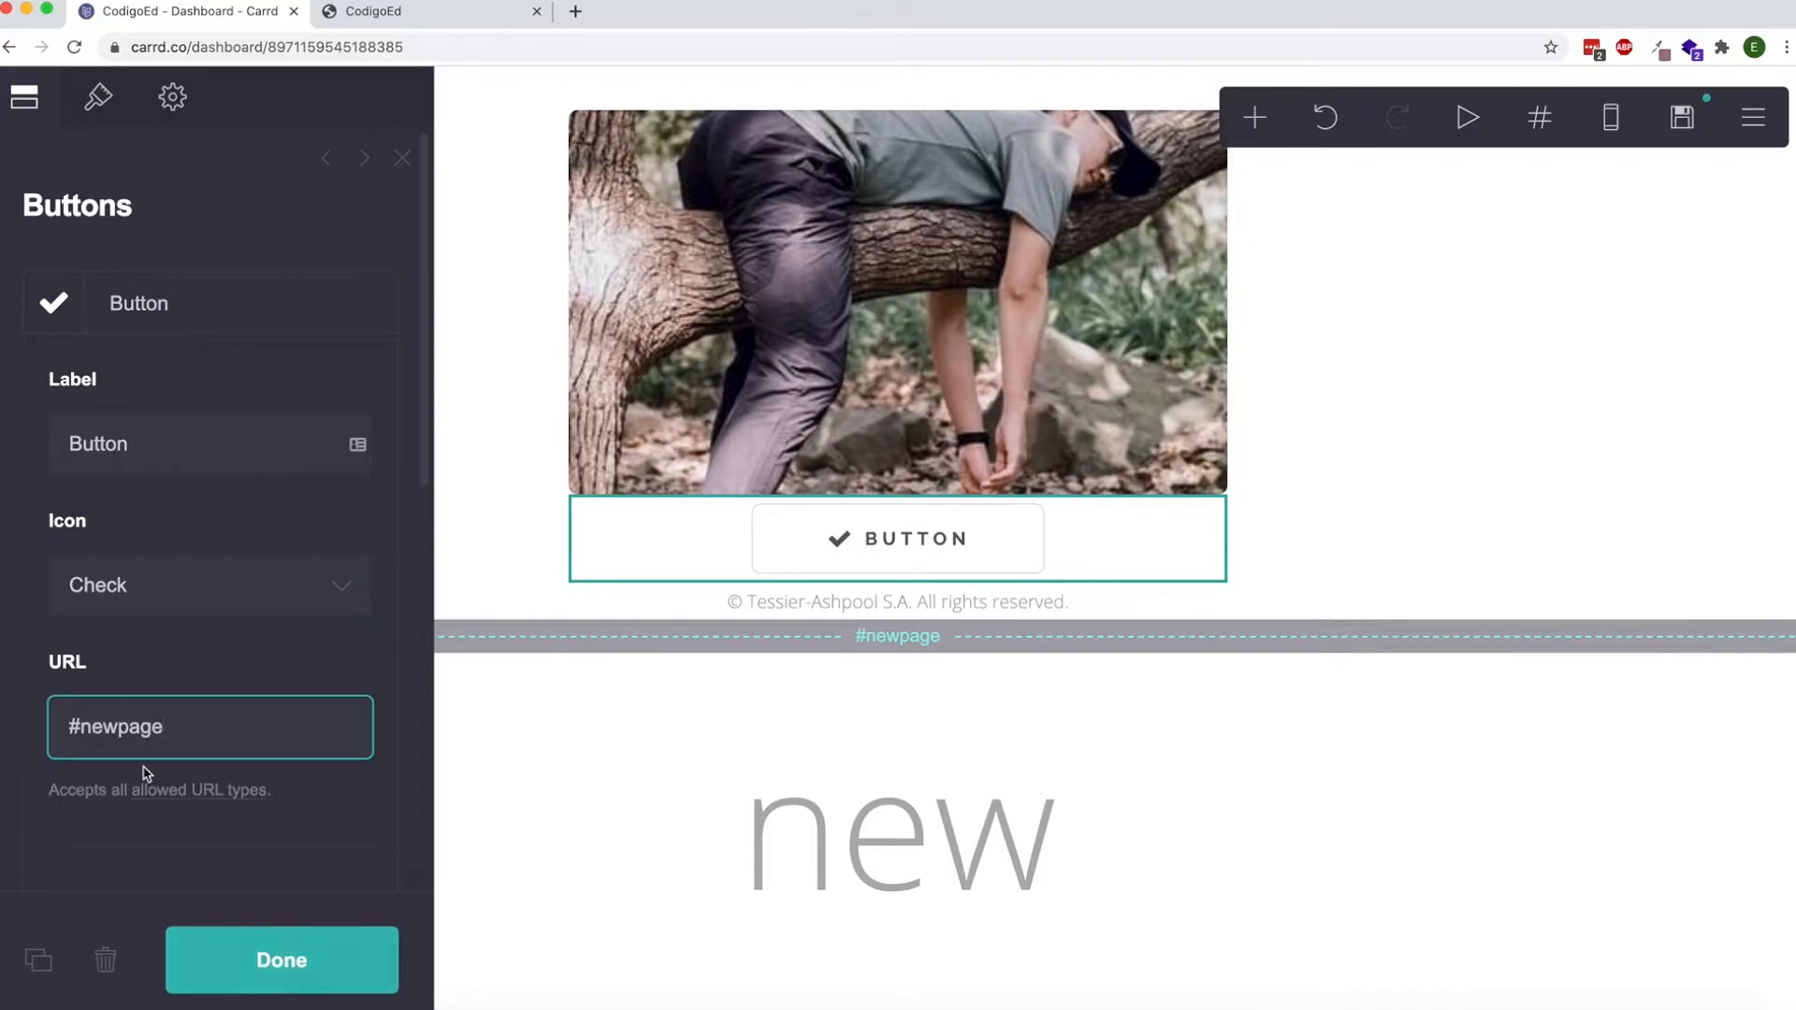
left_click_drag(103, 728, 111, 729)
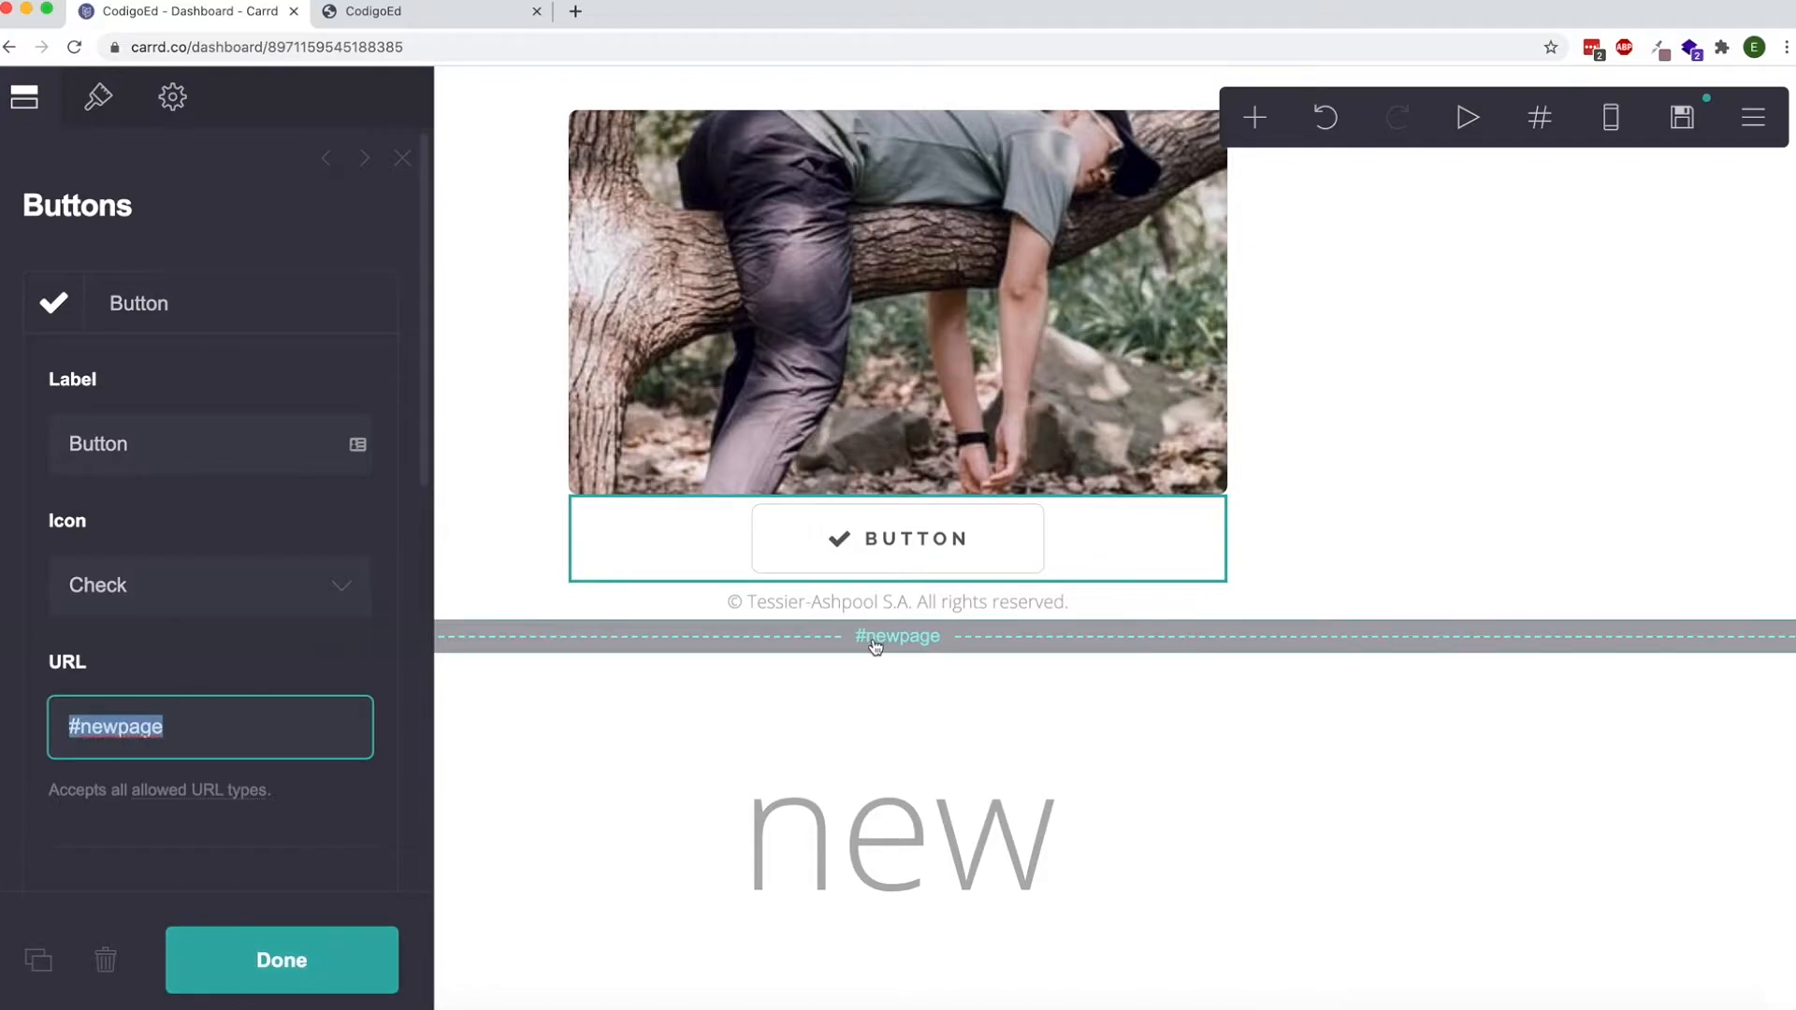
left_click(335, 956)
Publish the site with the newpage section and switch to the published codigoed.com page.
scroll(549, 732, "down", 2)
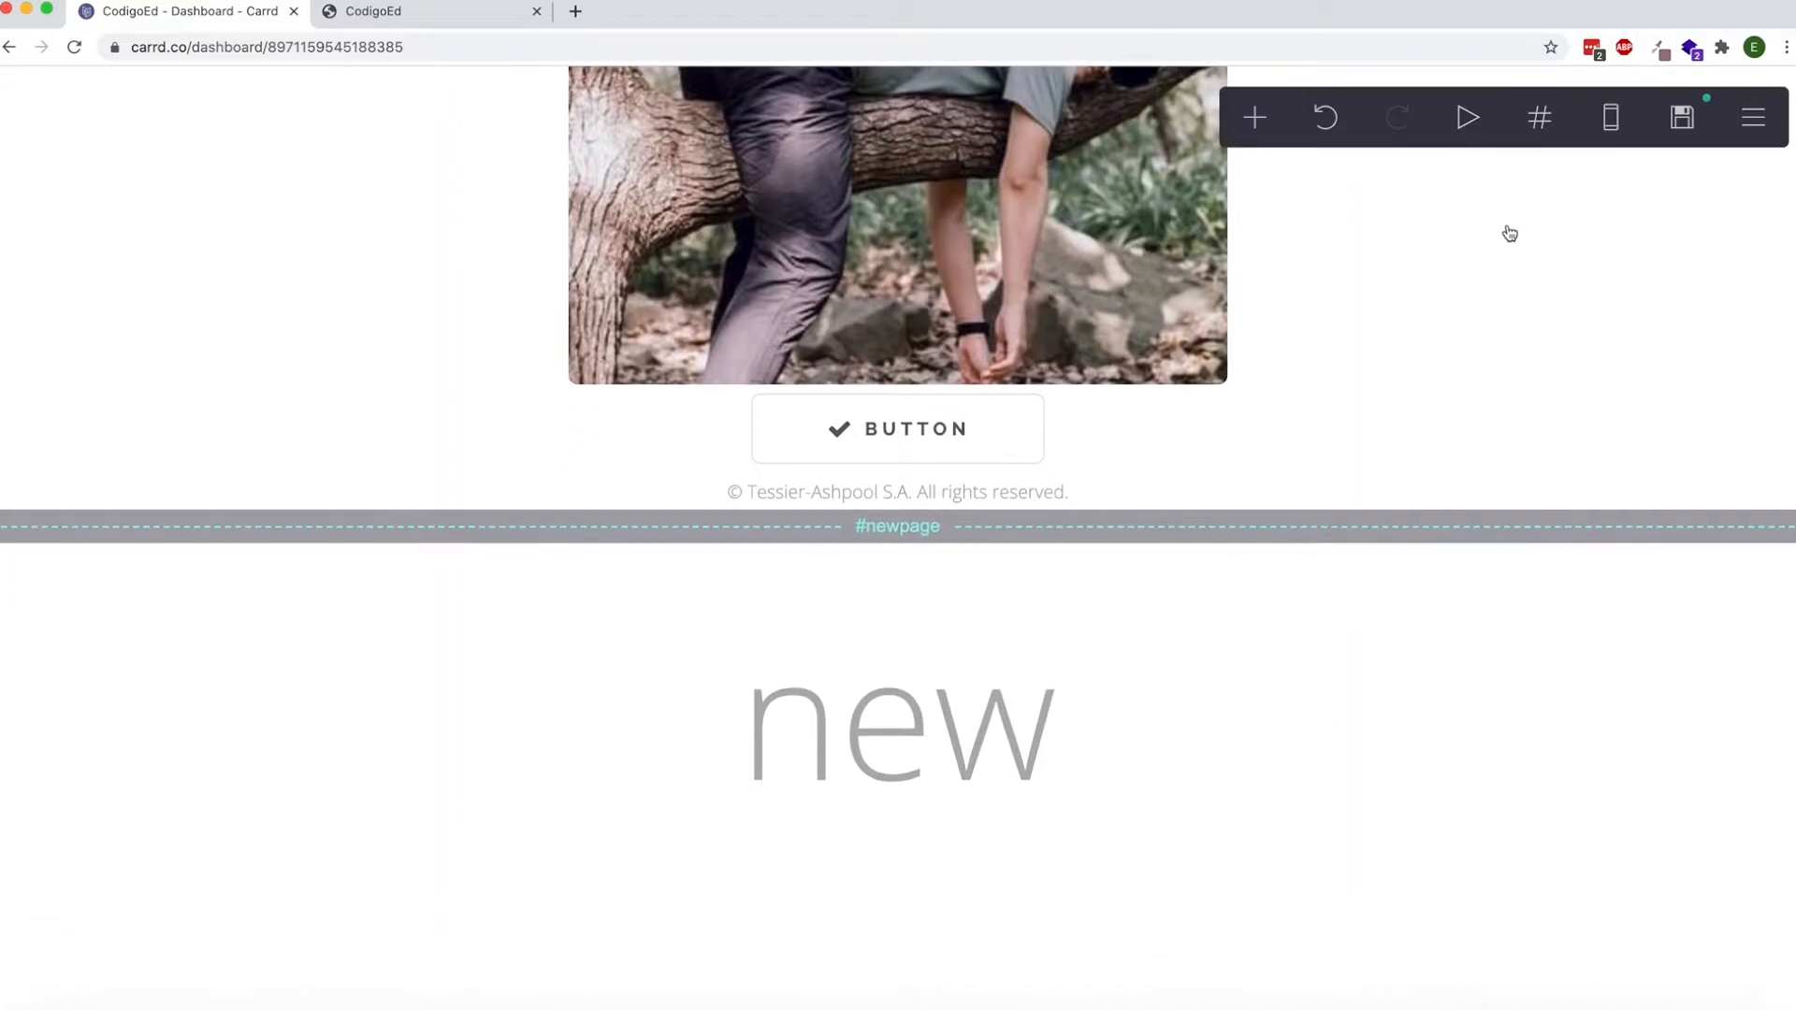
left_click(1670, 131)
left_click(208, 959)
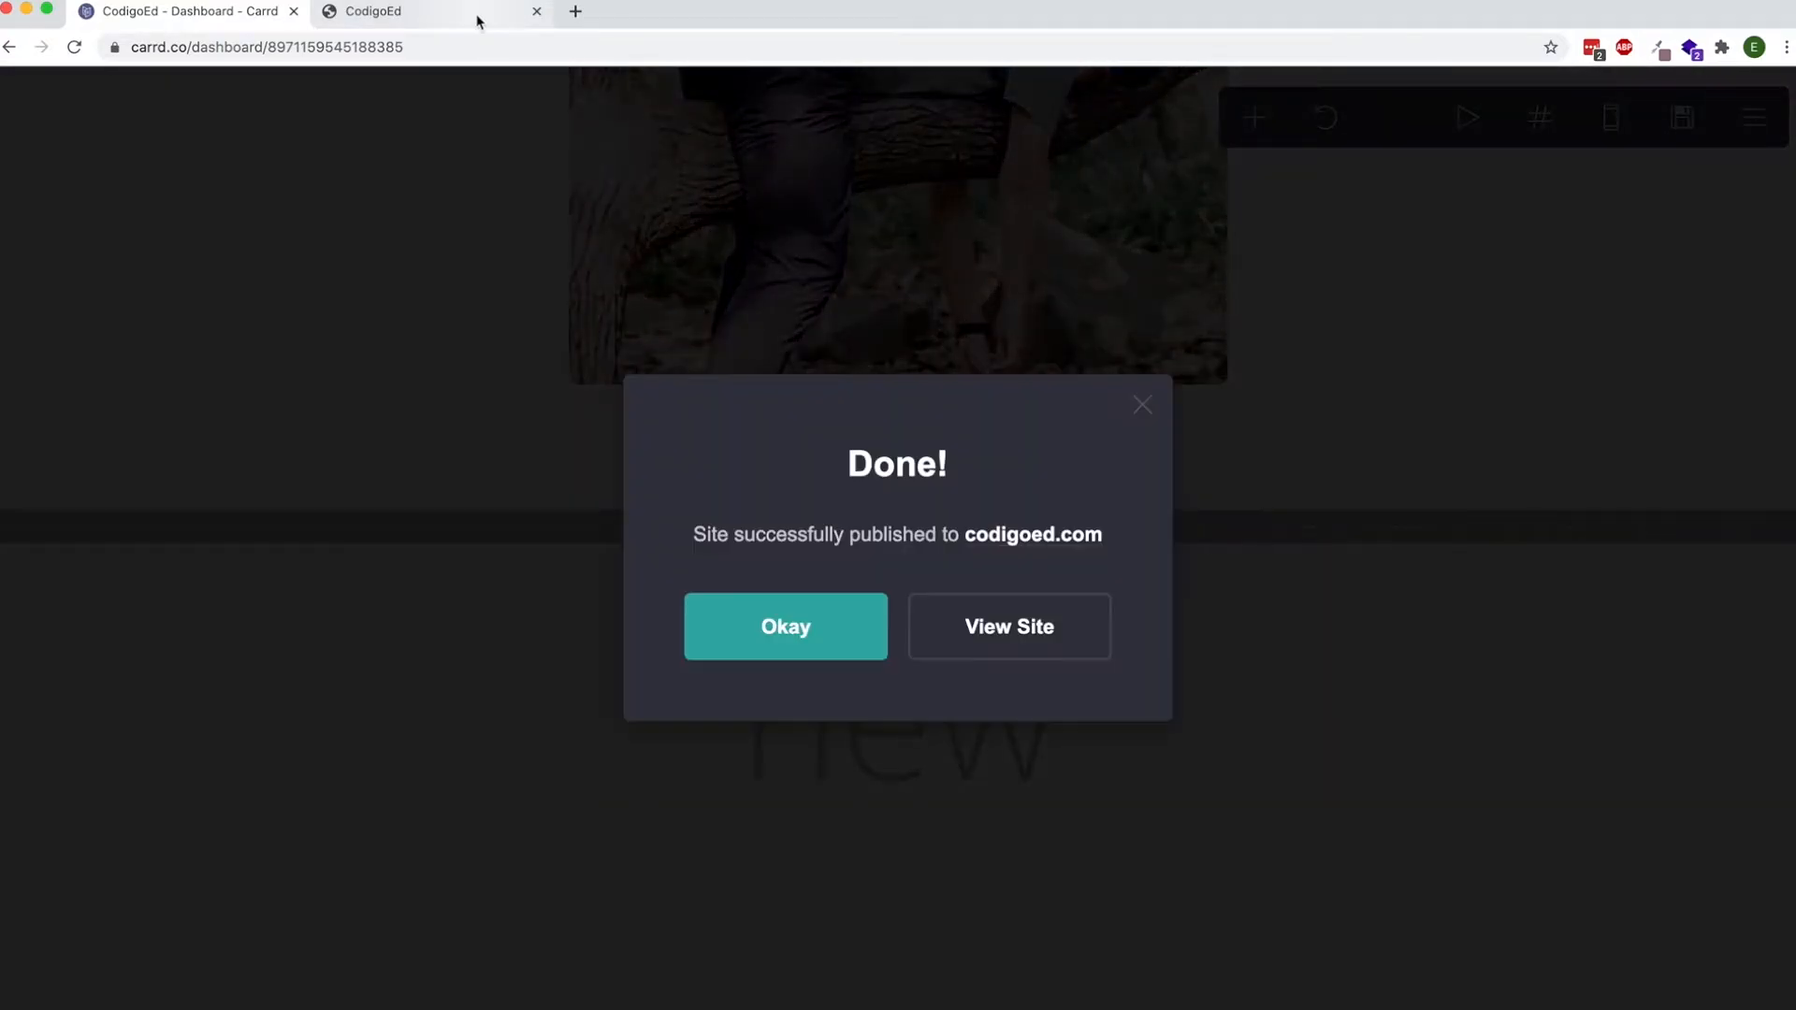
left_click(808, 655)
left_click(435, 11)
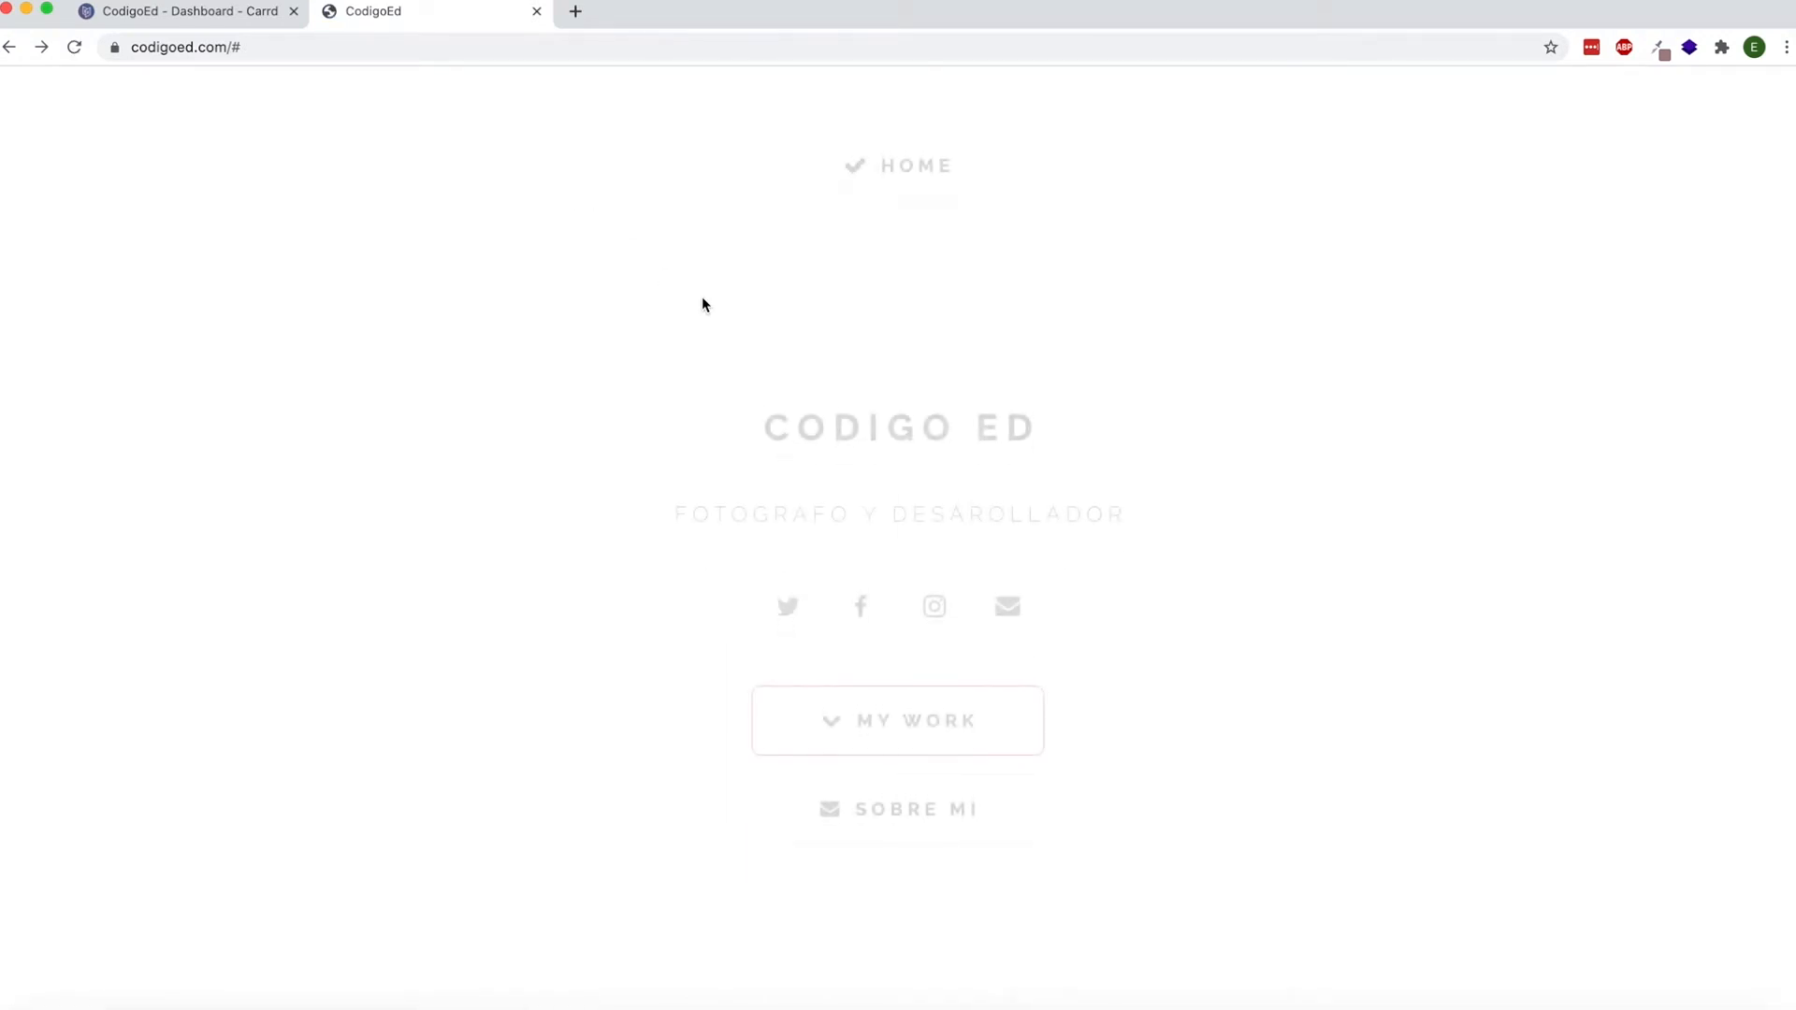
Follow the Mas Trabajo button and the new section's button on the published page, and return to the Carrd editor.
scroll(702, 296, "down", 10)
scroll(701, 297, "down", 3)
scroll(822, 623, "up", 12)
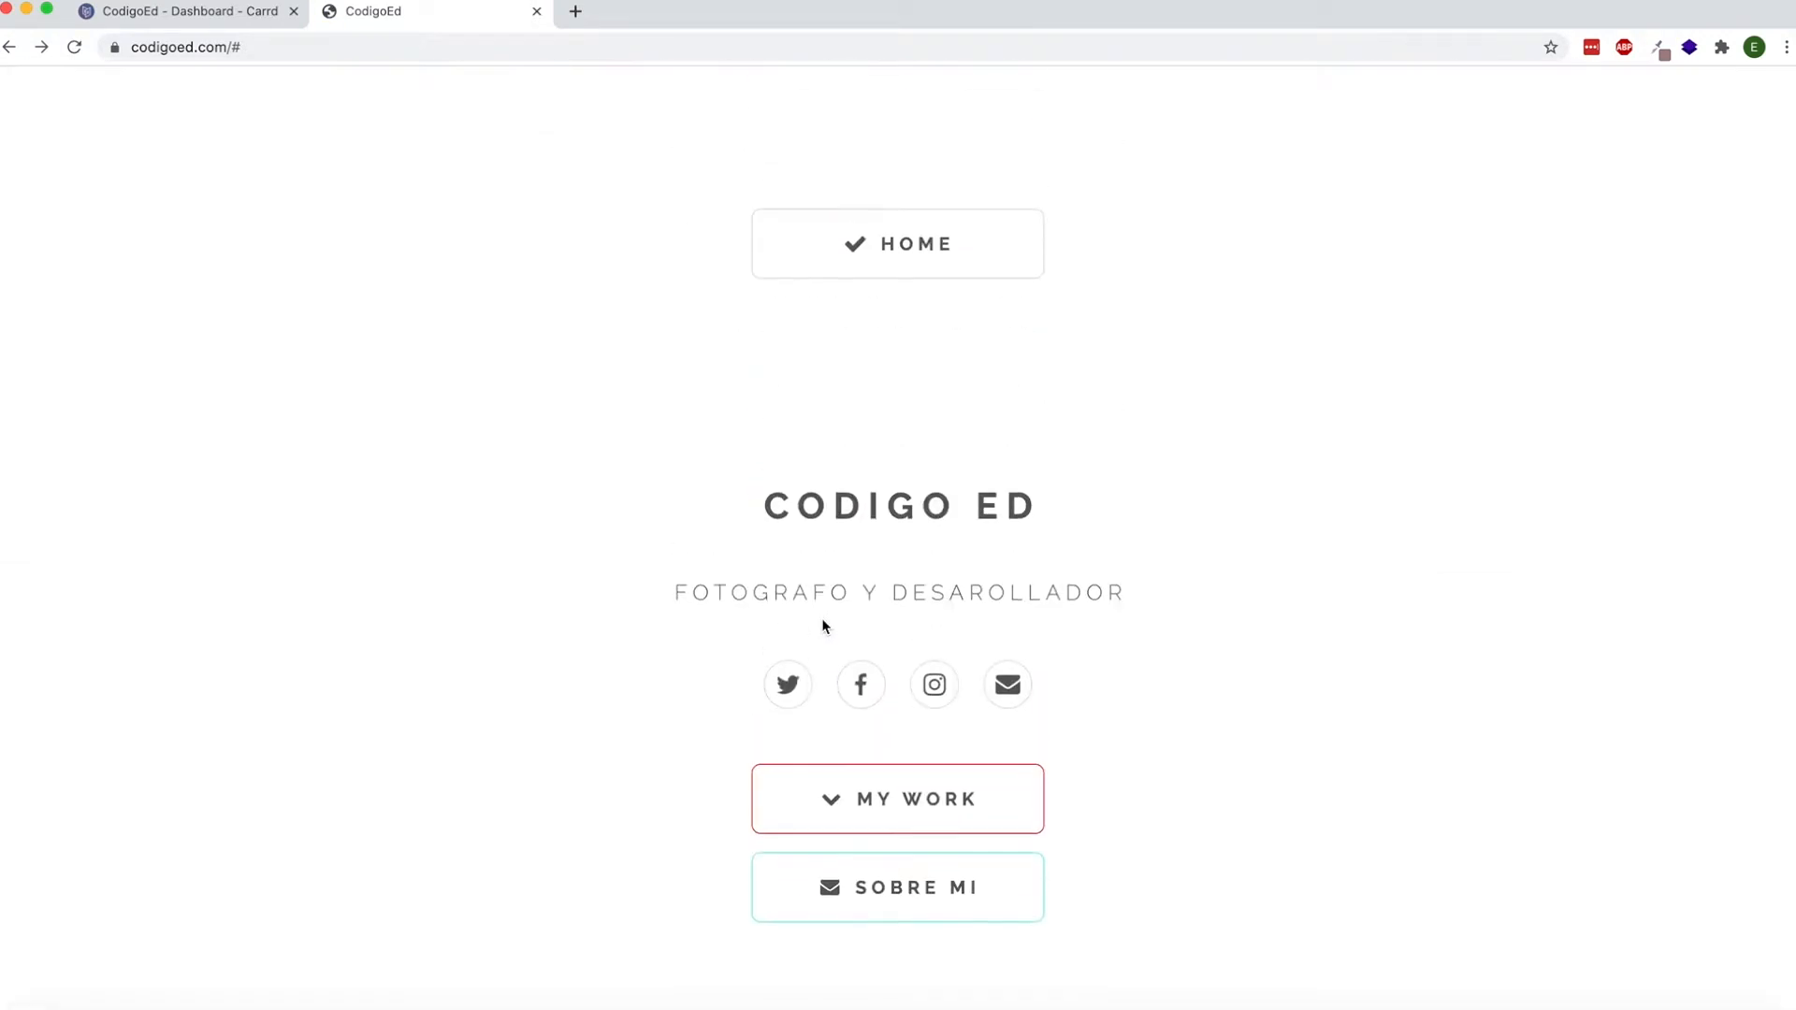
scroll(494, 219, "down", 10)
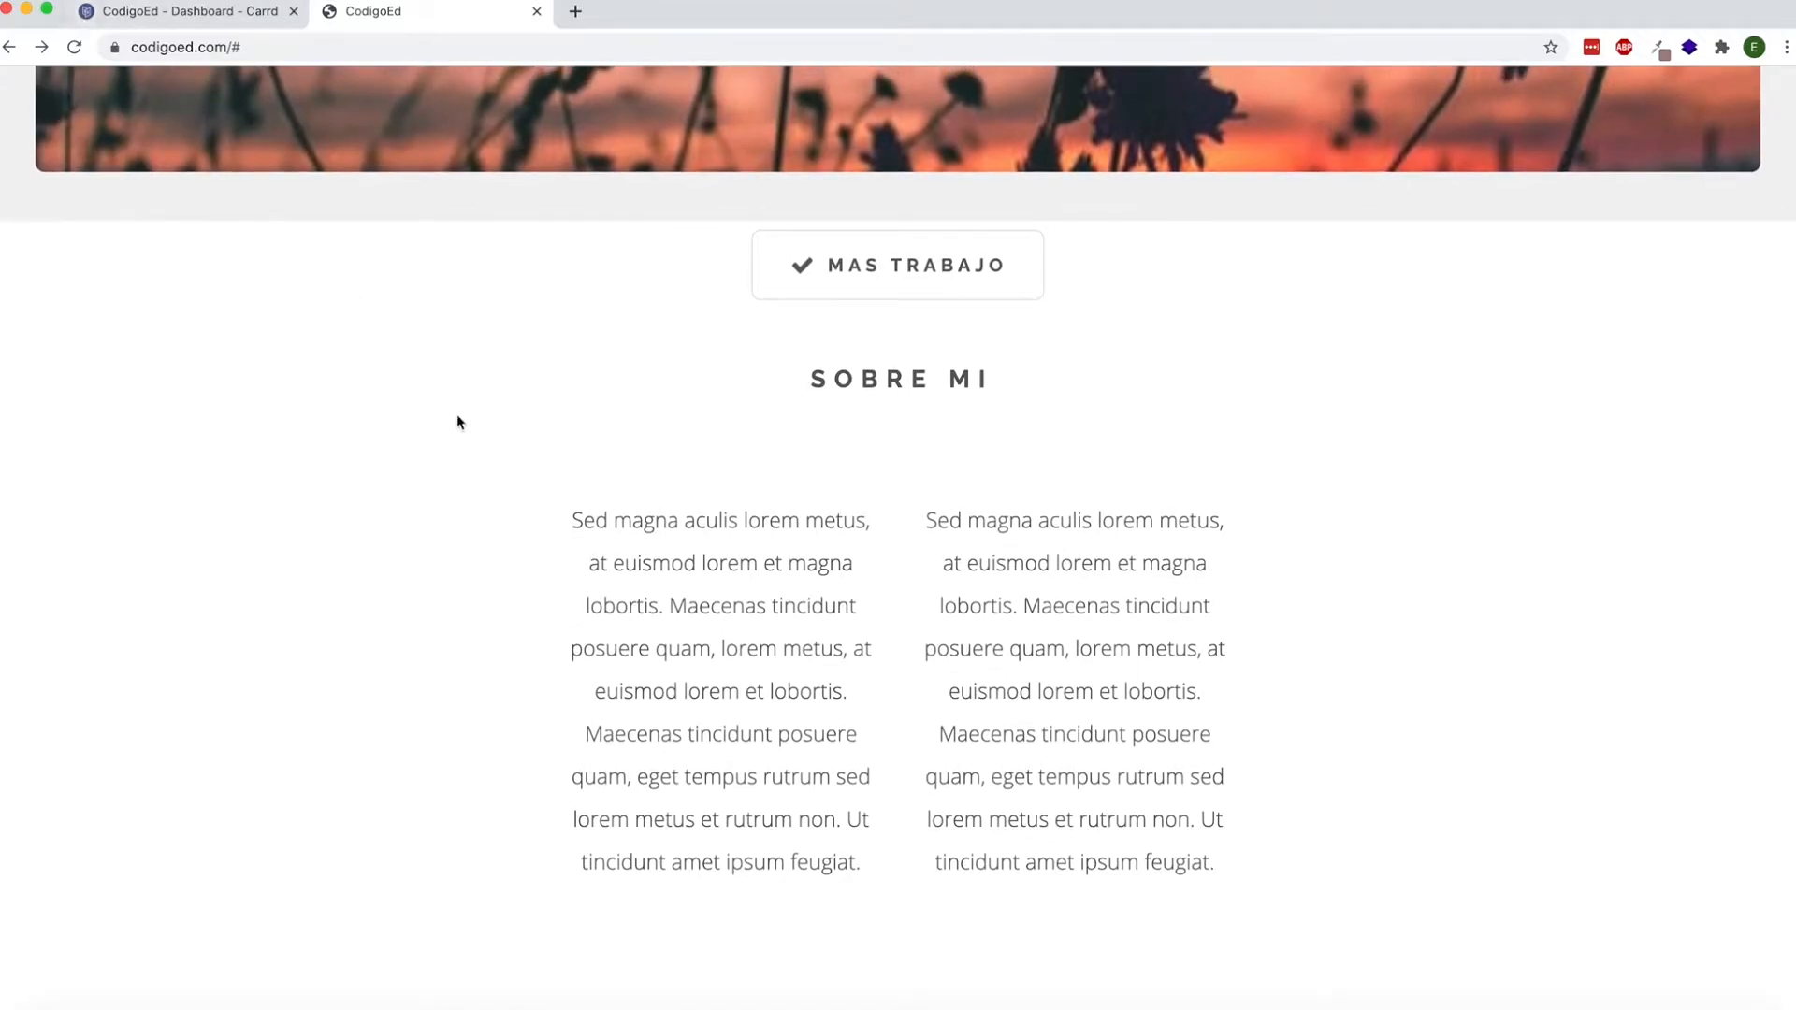
left_click(845, 286)
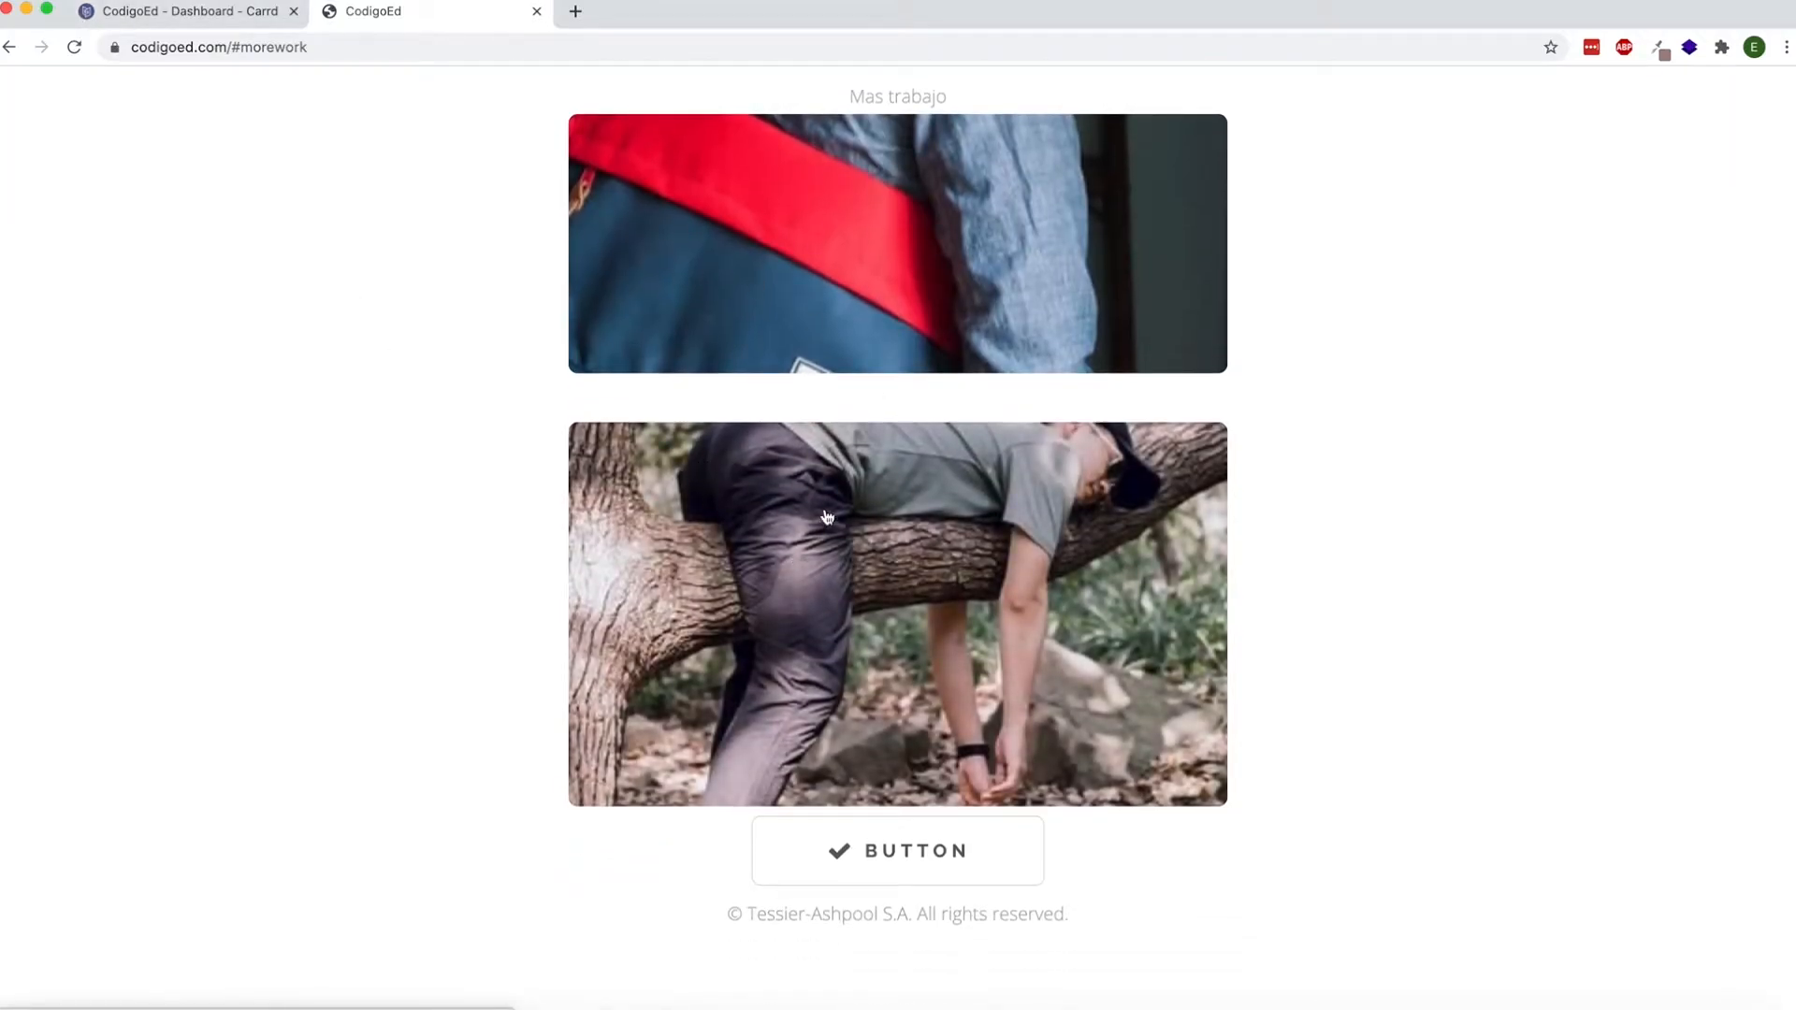
left_click(870, 826)
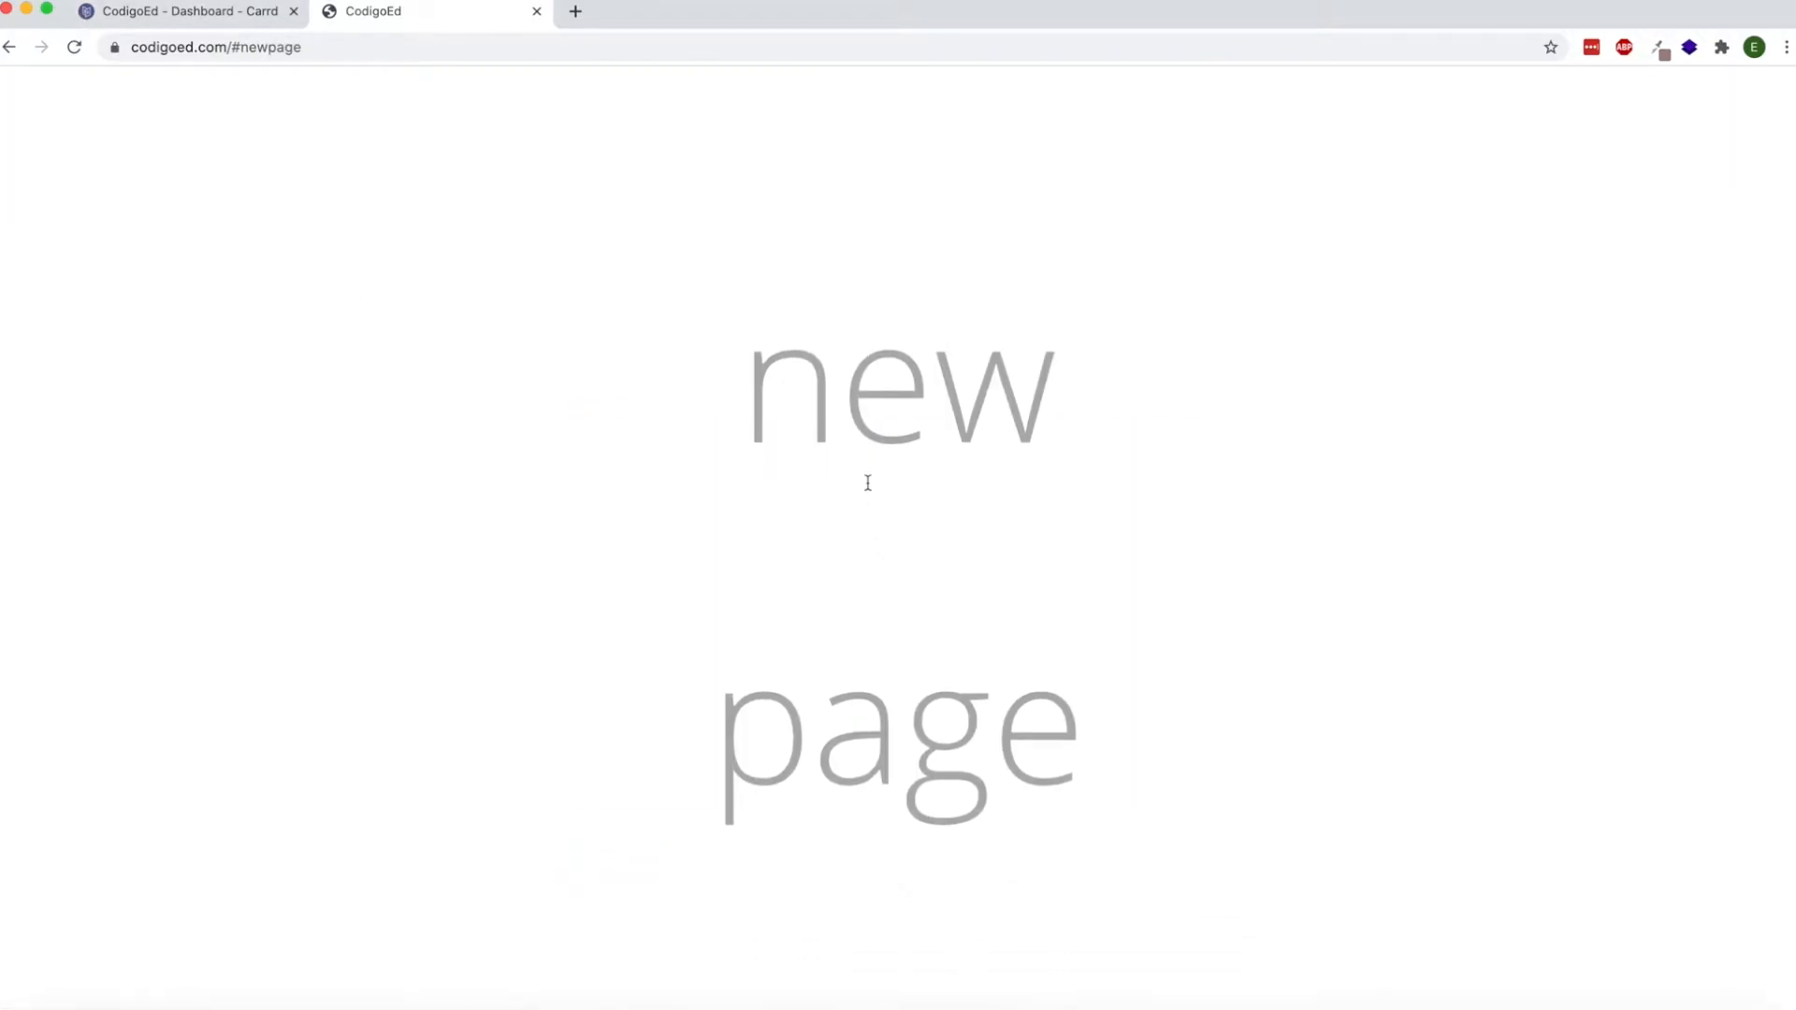
left_click(12, 48)
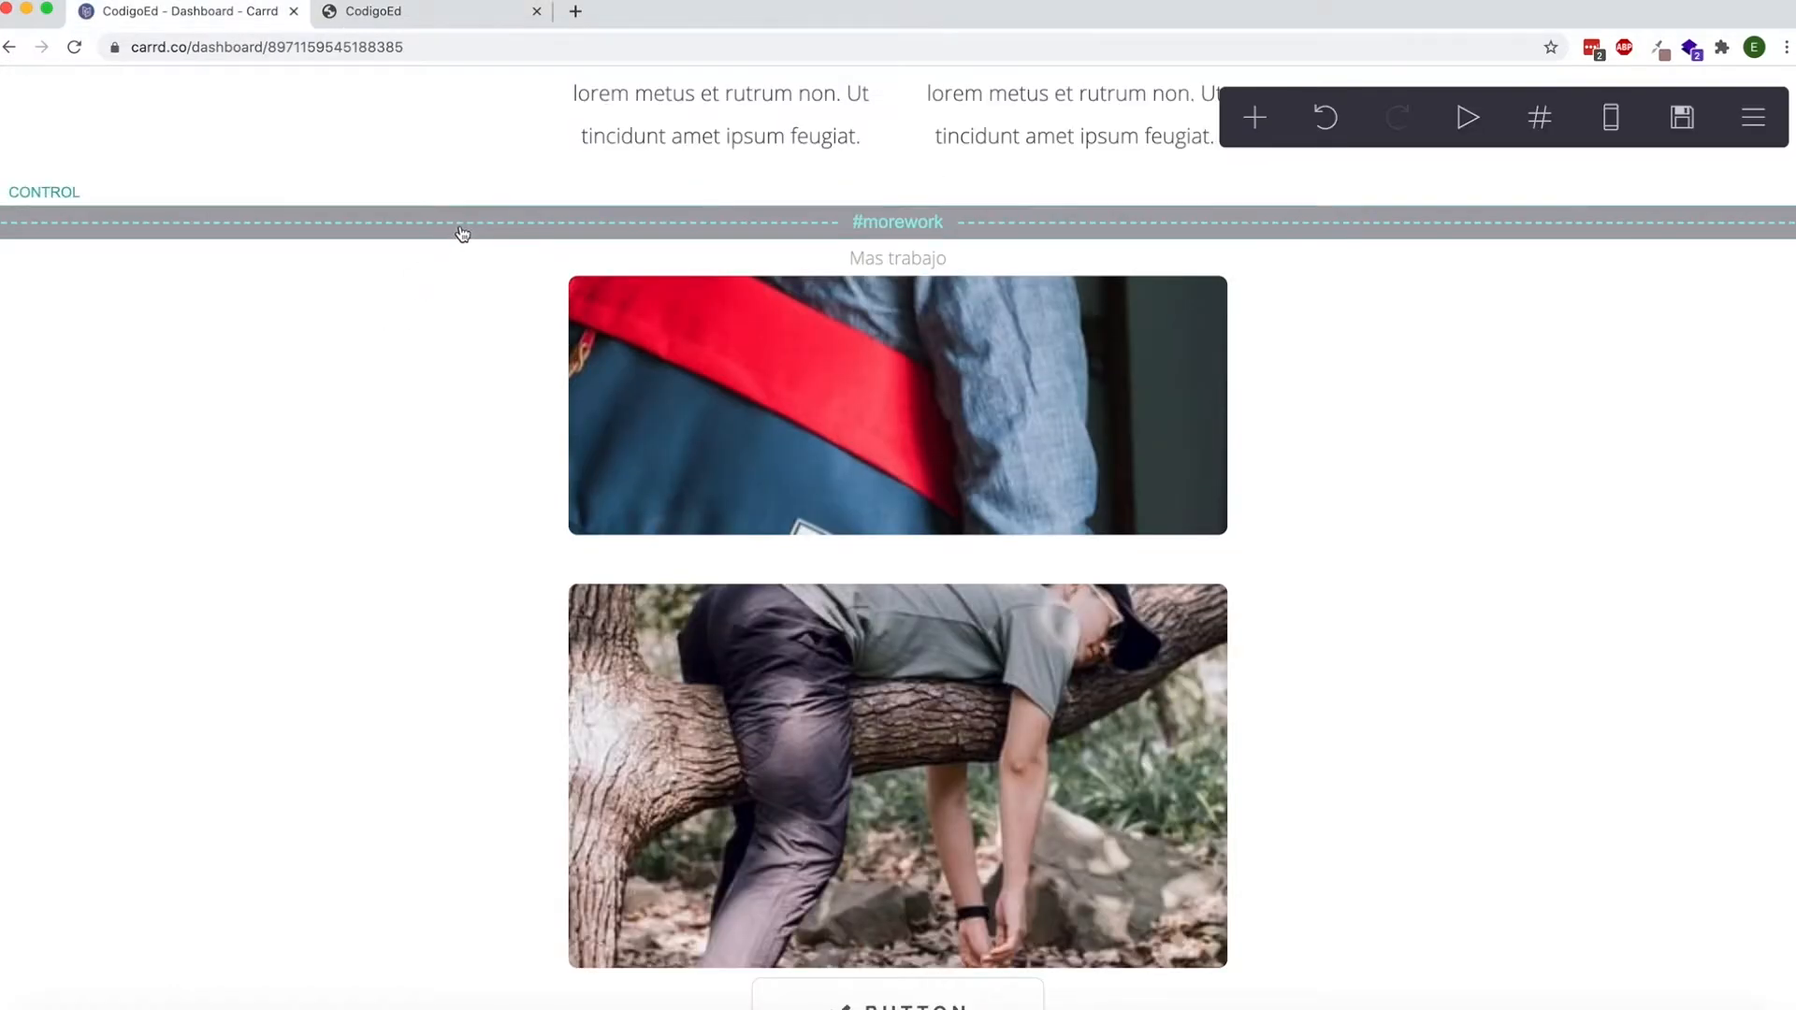
scroll(469, 301, "down", 1)
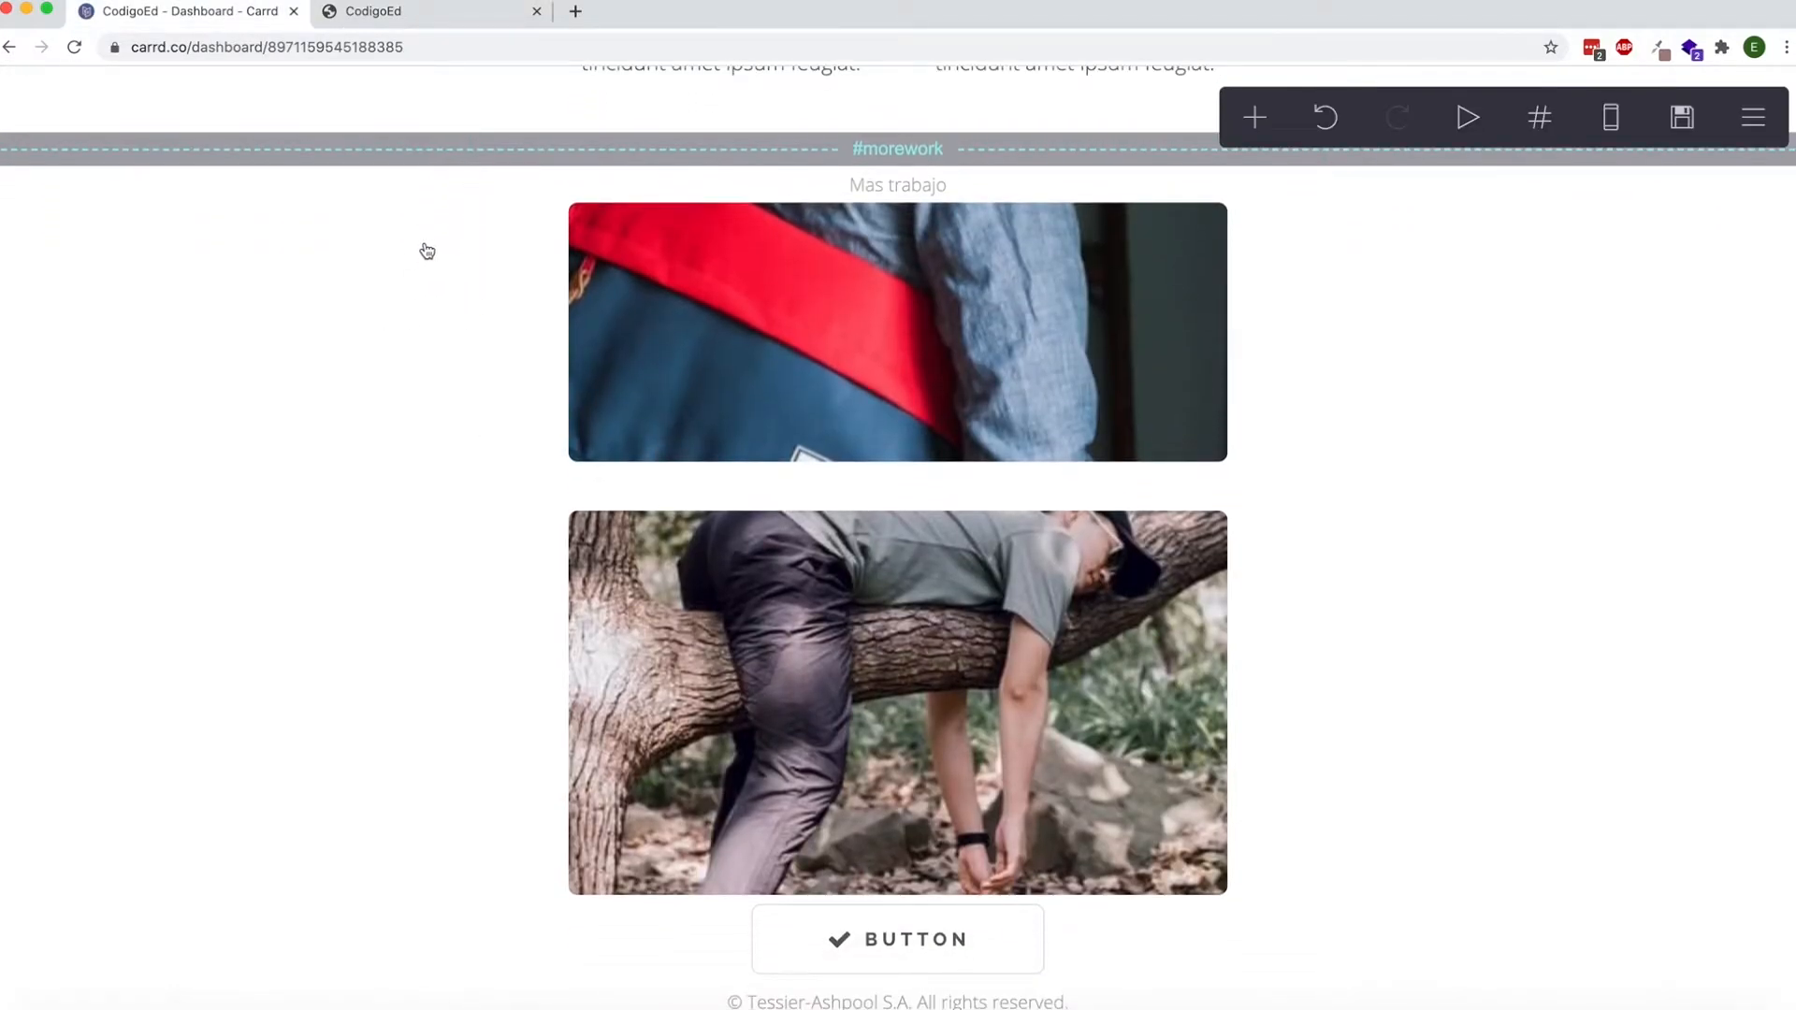
Add a Container element below the #newpage break and place the "new page" text inside it.
scroll(421, 248, "down", 3)
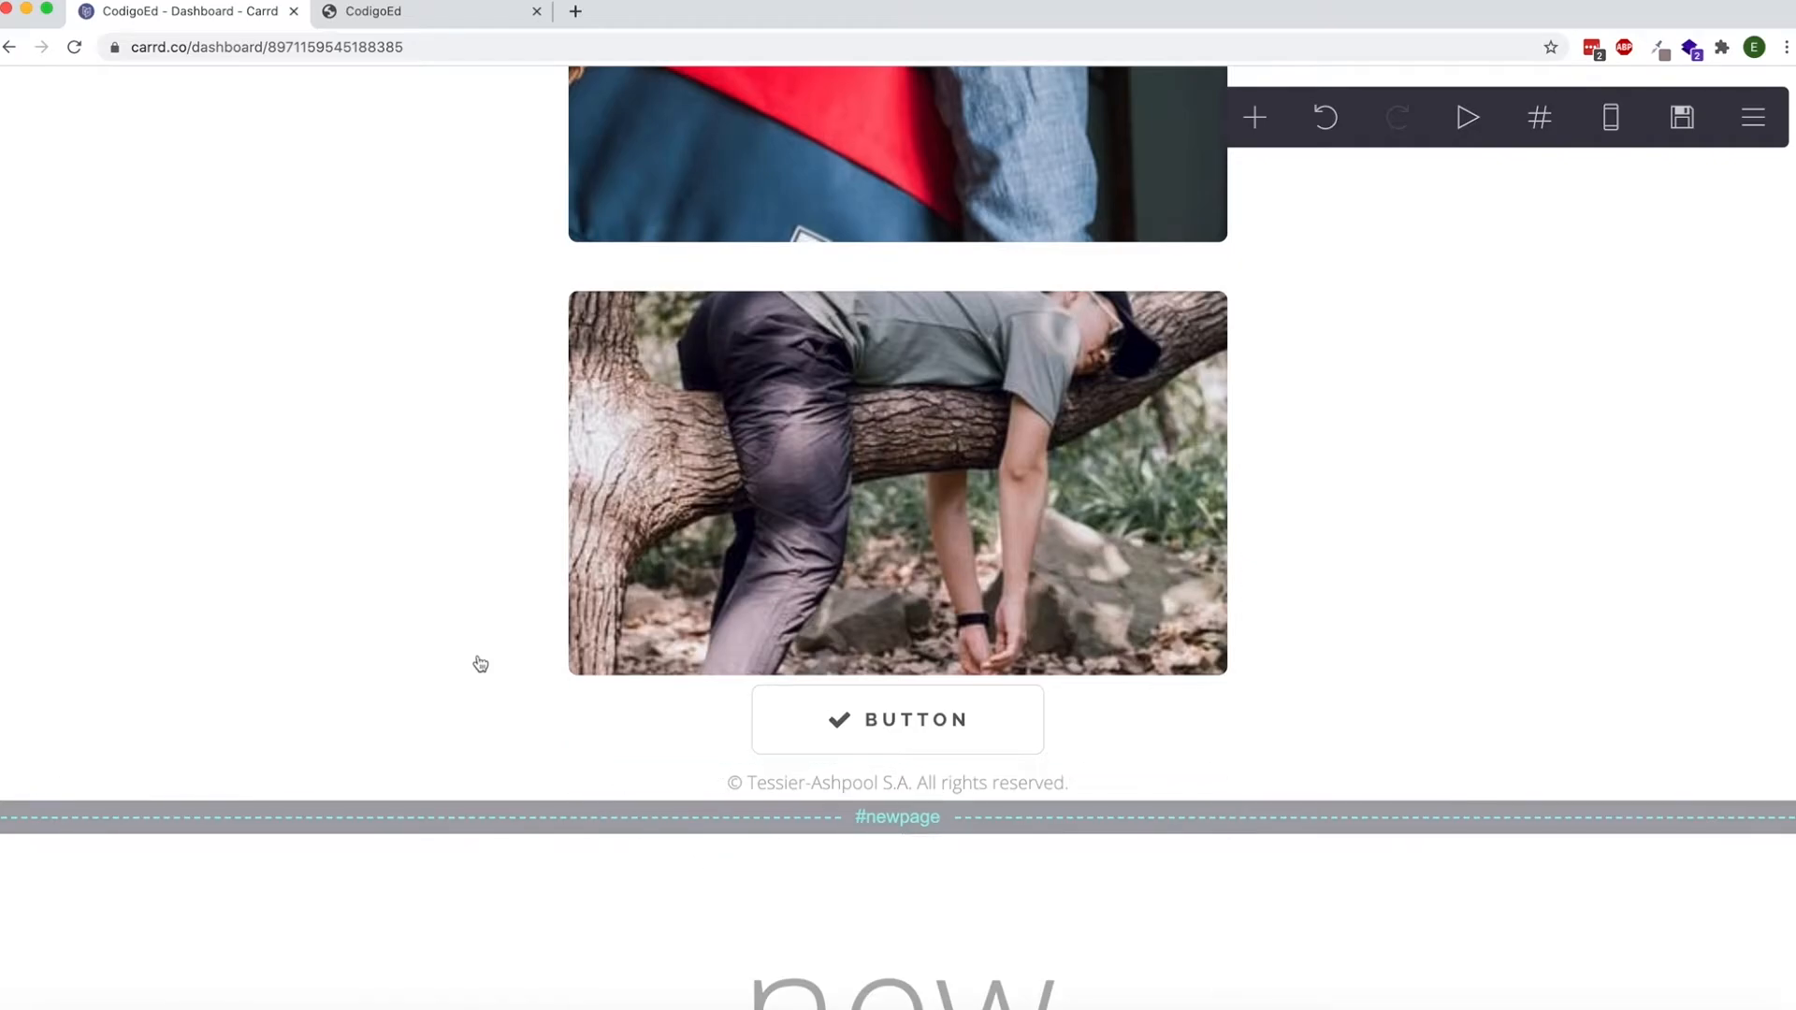
scroll(480, 663, "up", 2)
scroll(734, 665, "up", 10)
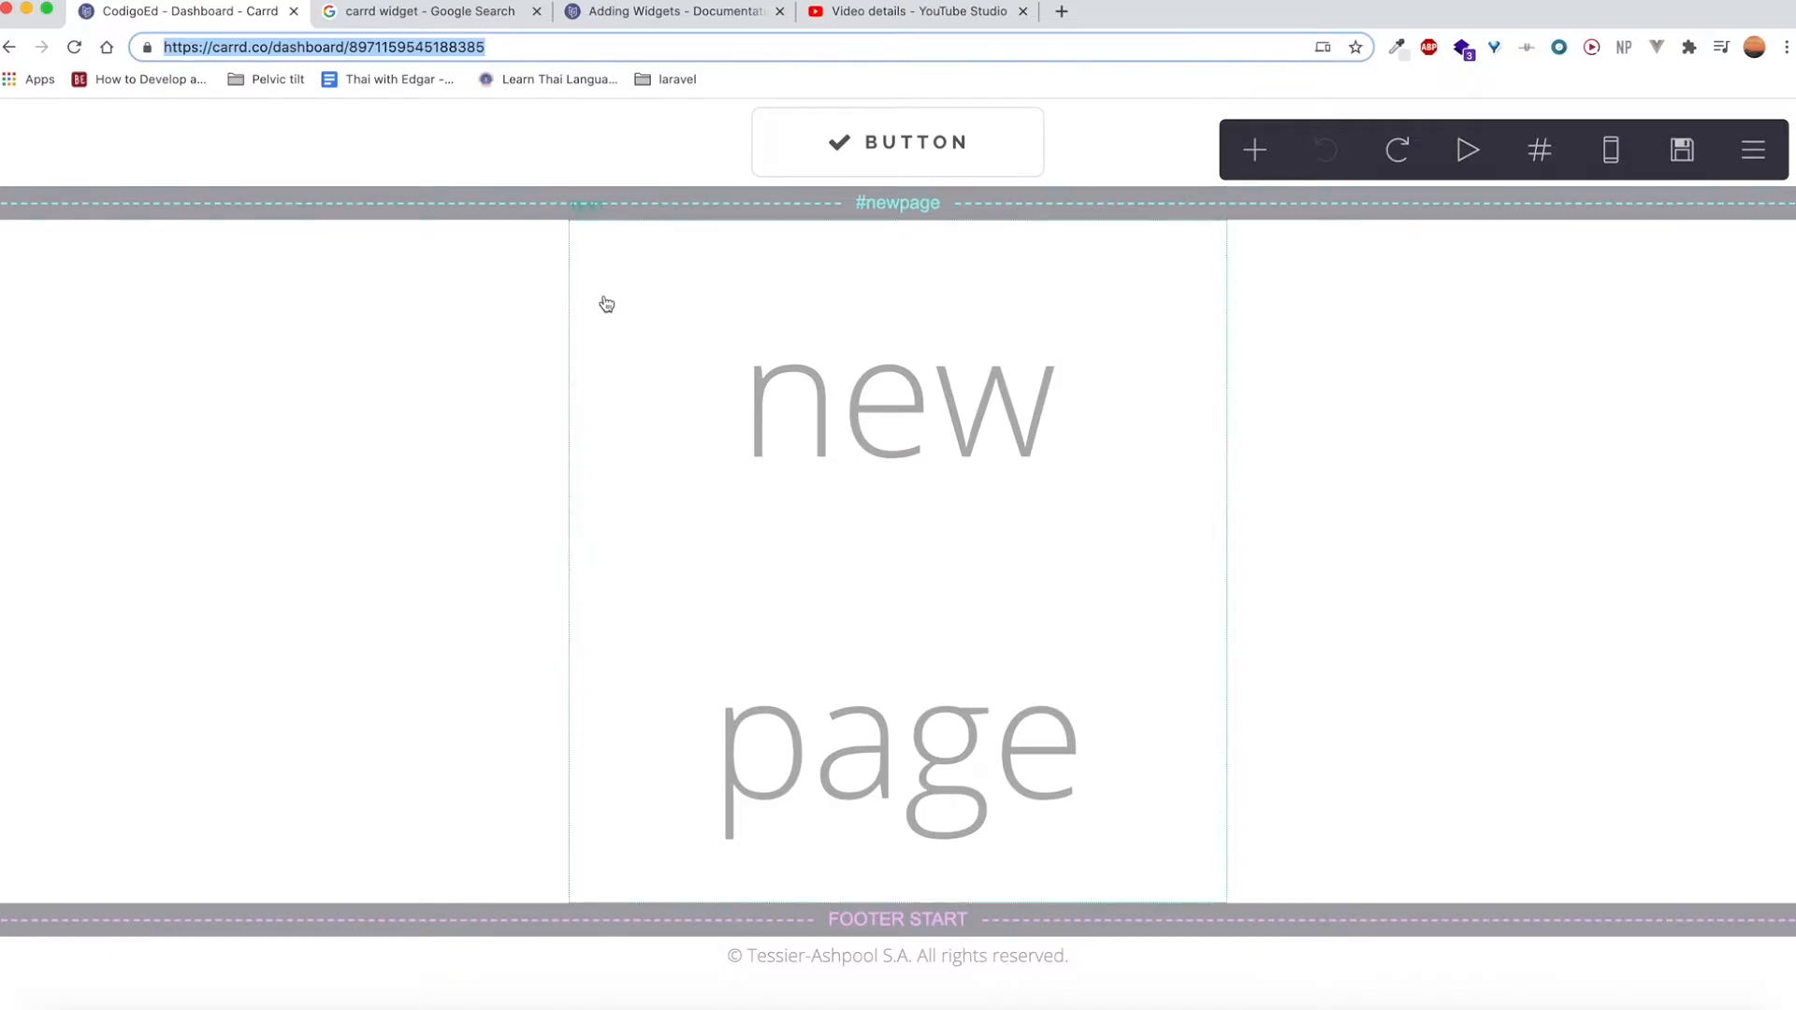
scroll(667, 343, "up", 1)
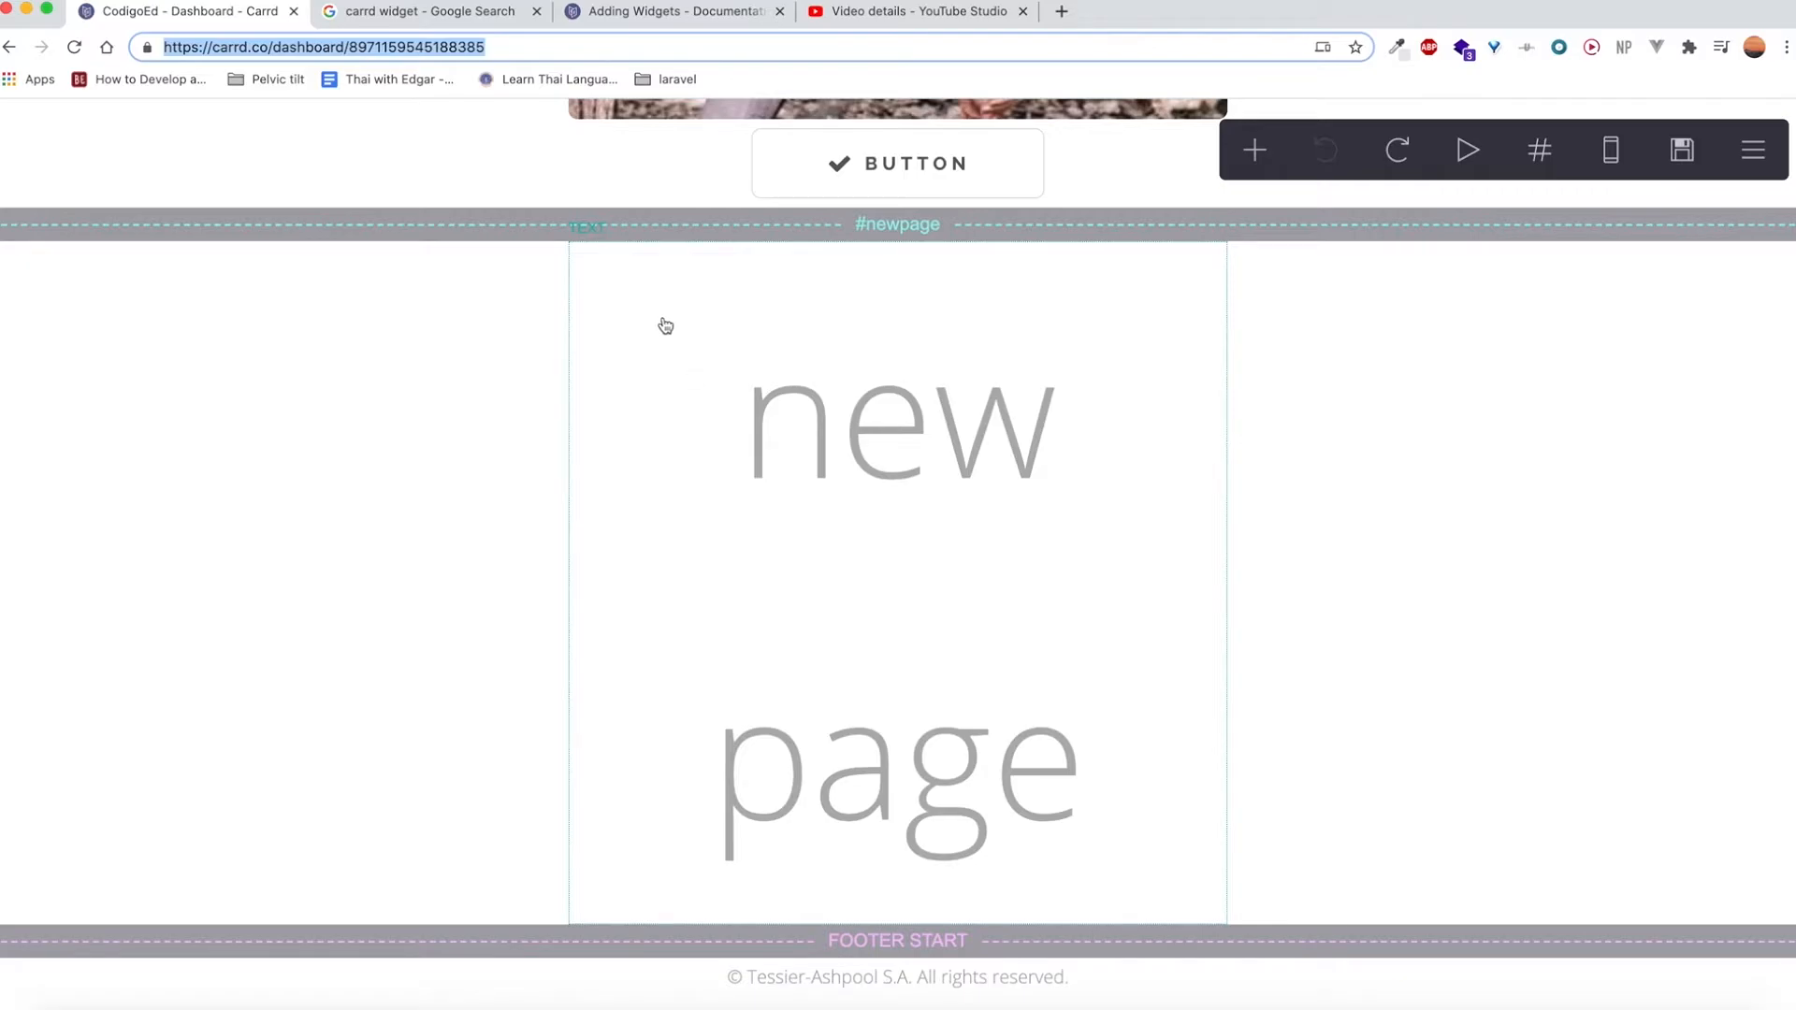
scroll(693, 318, "up", 3)
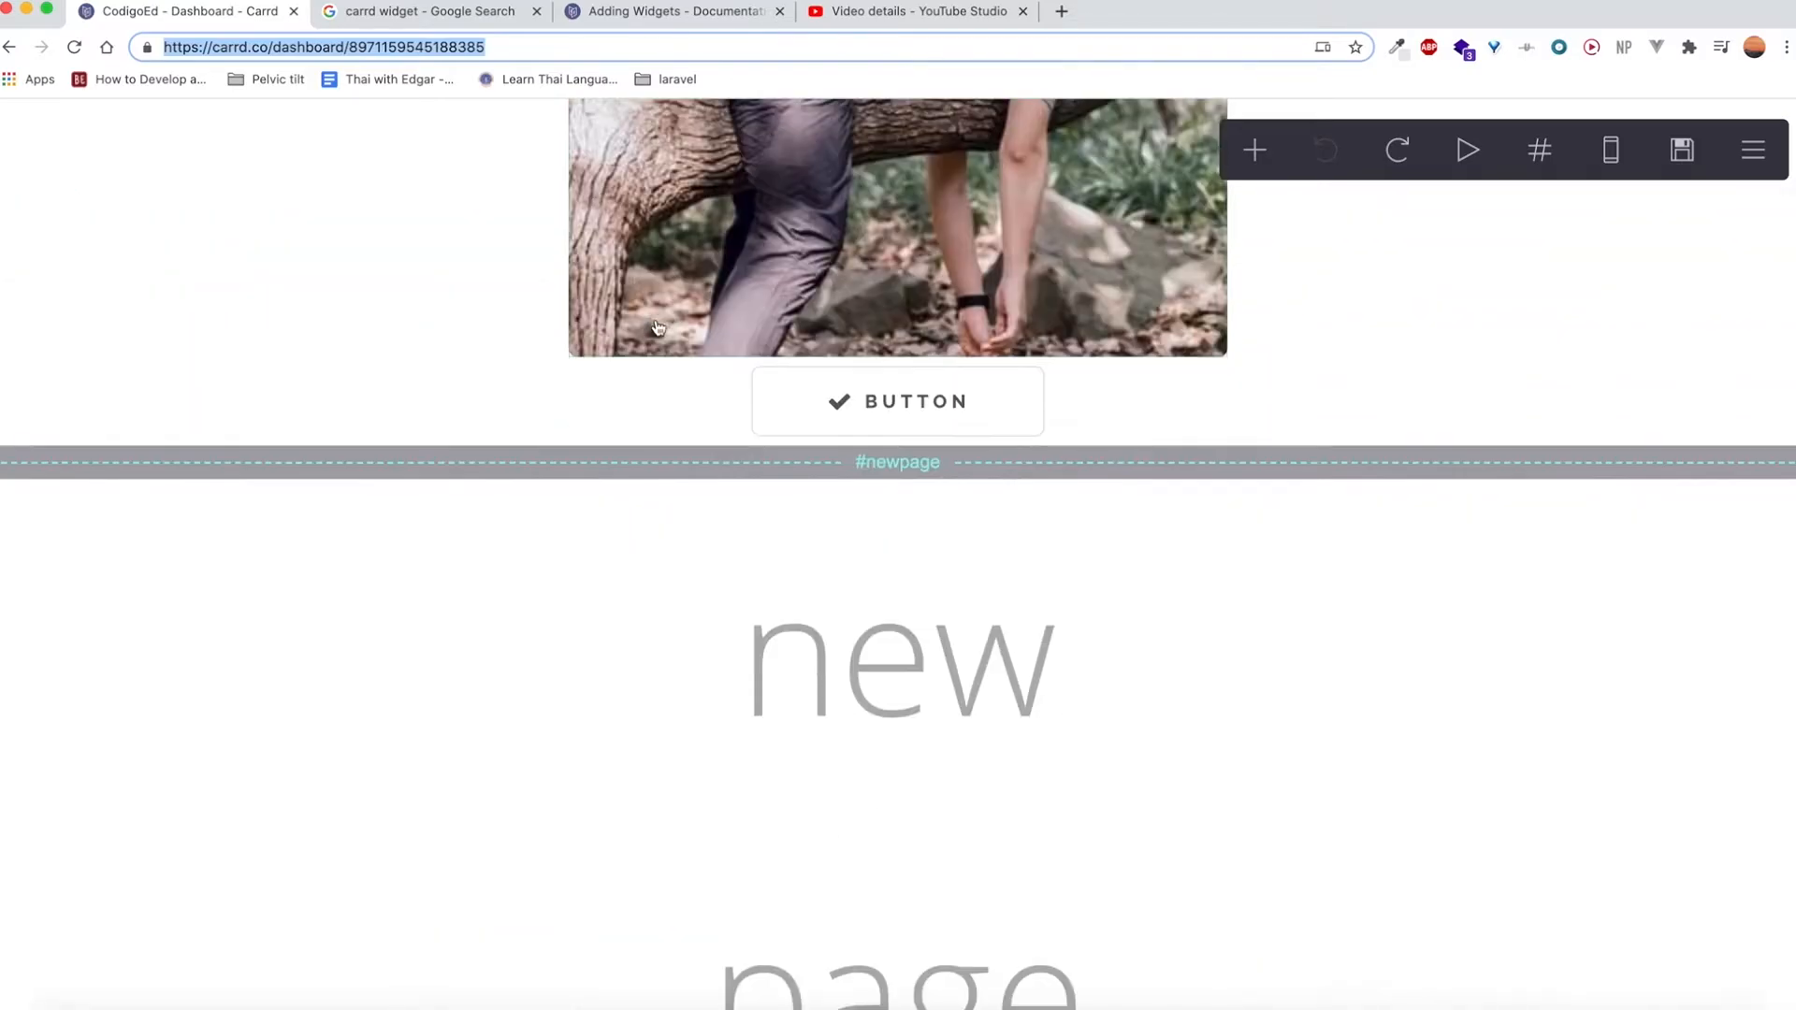
scroll(694, 320, "down", 3)
left_click(1252, 154)
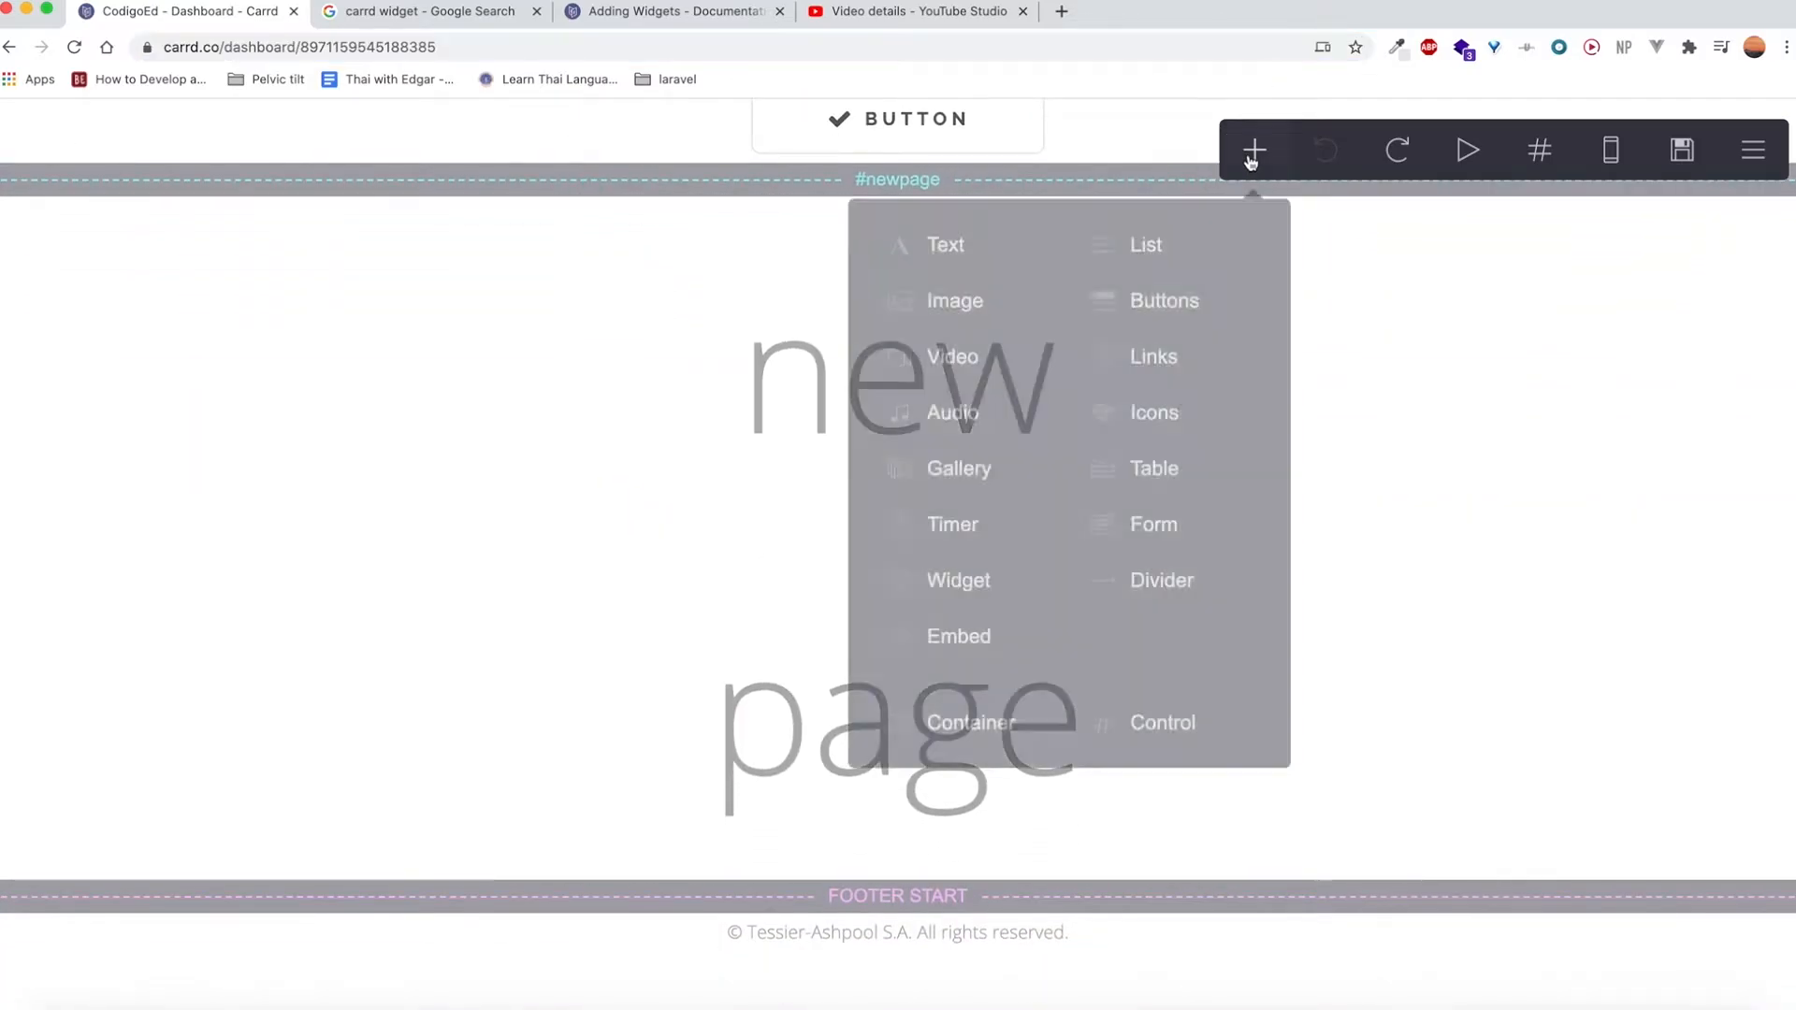
left_click(970, 722)
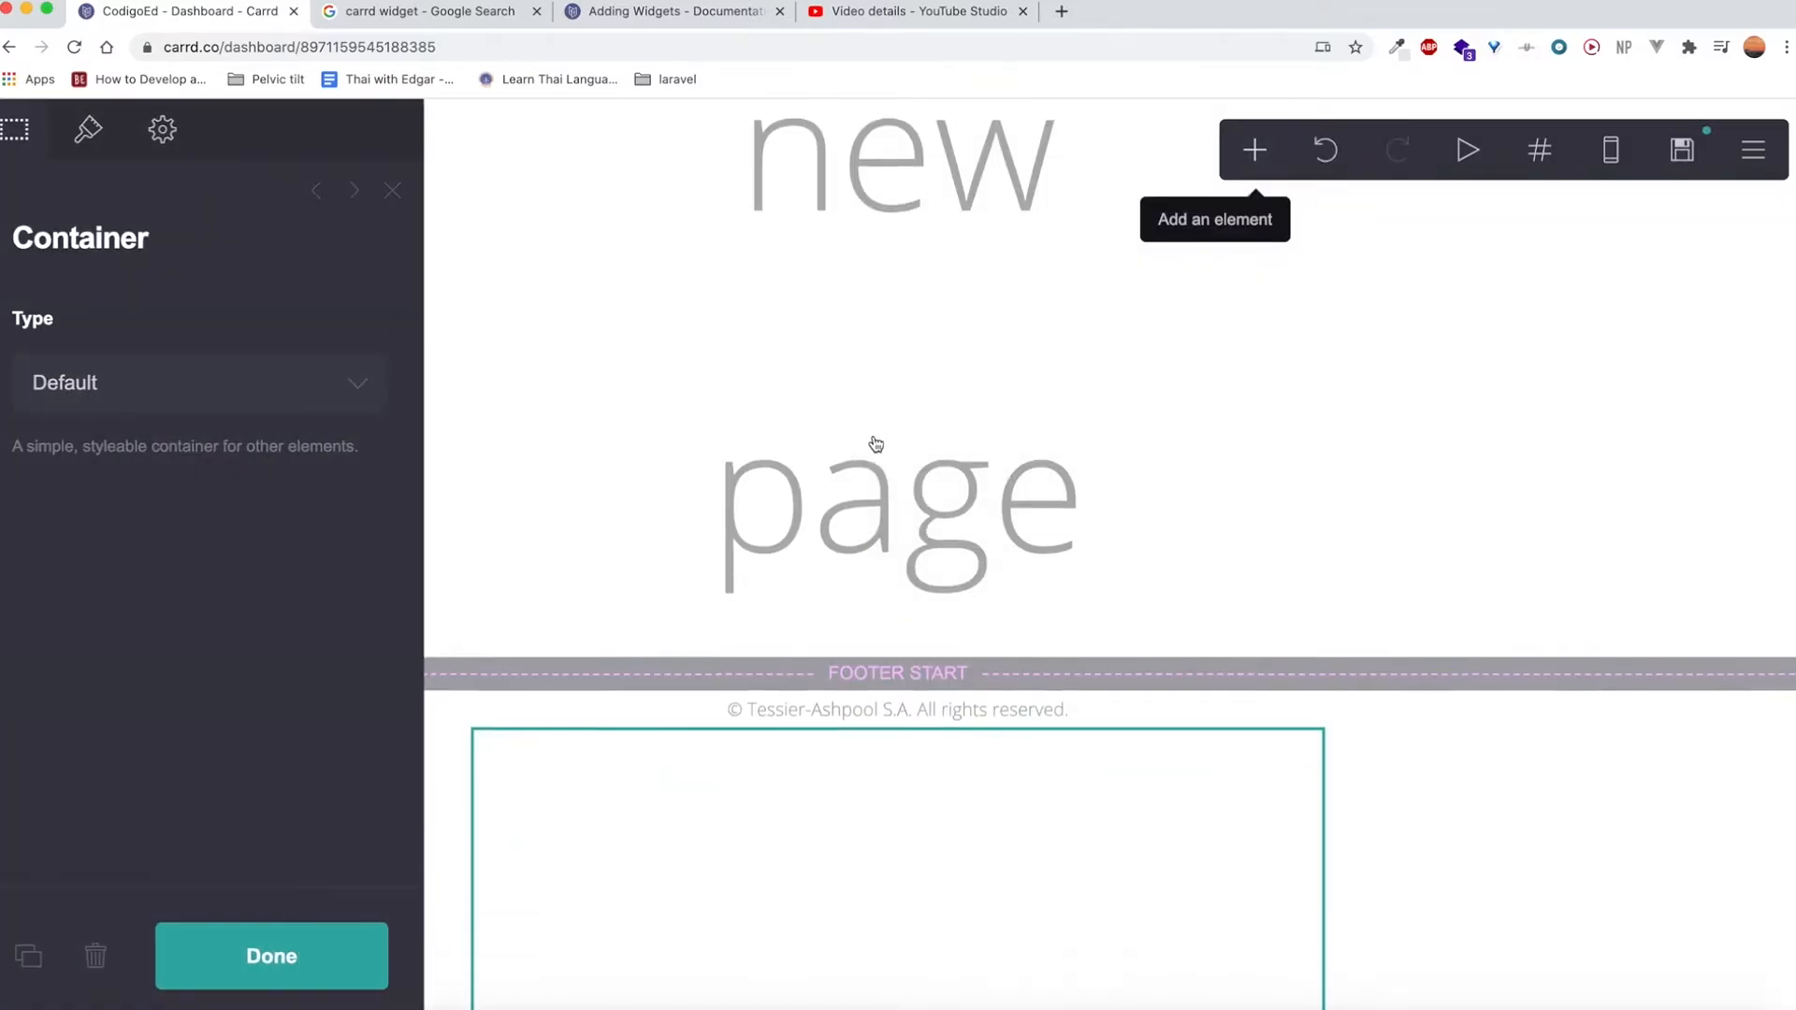
scroll(833, 413, "up", 3)
left_click_drag(823, 273, 592, 359)
left_click(754, 537)
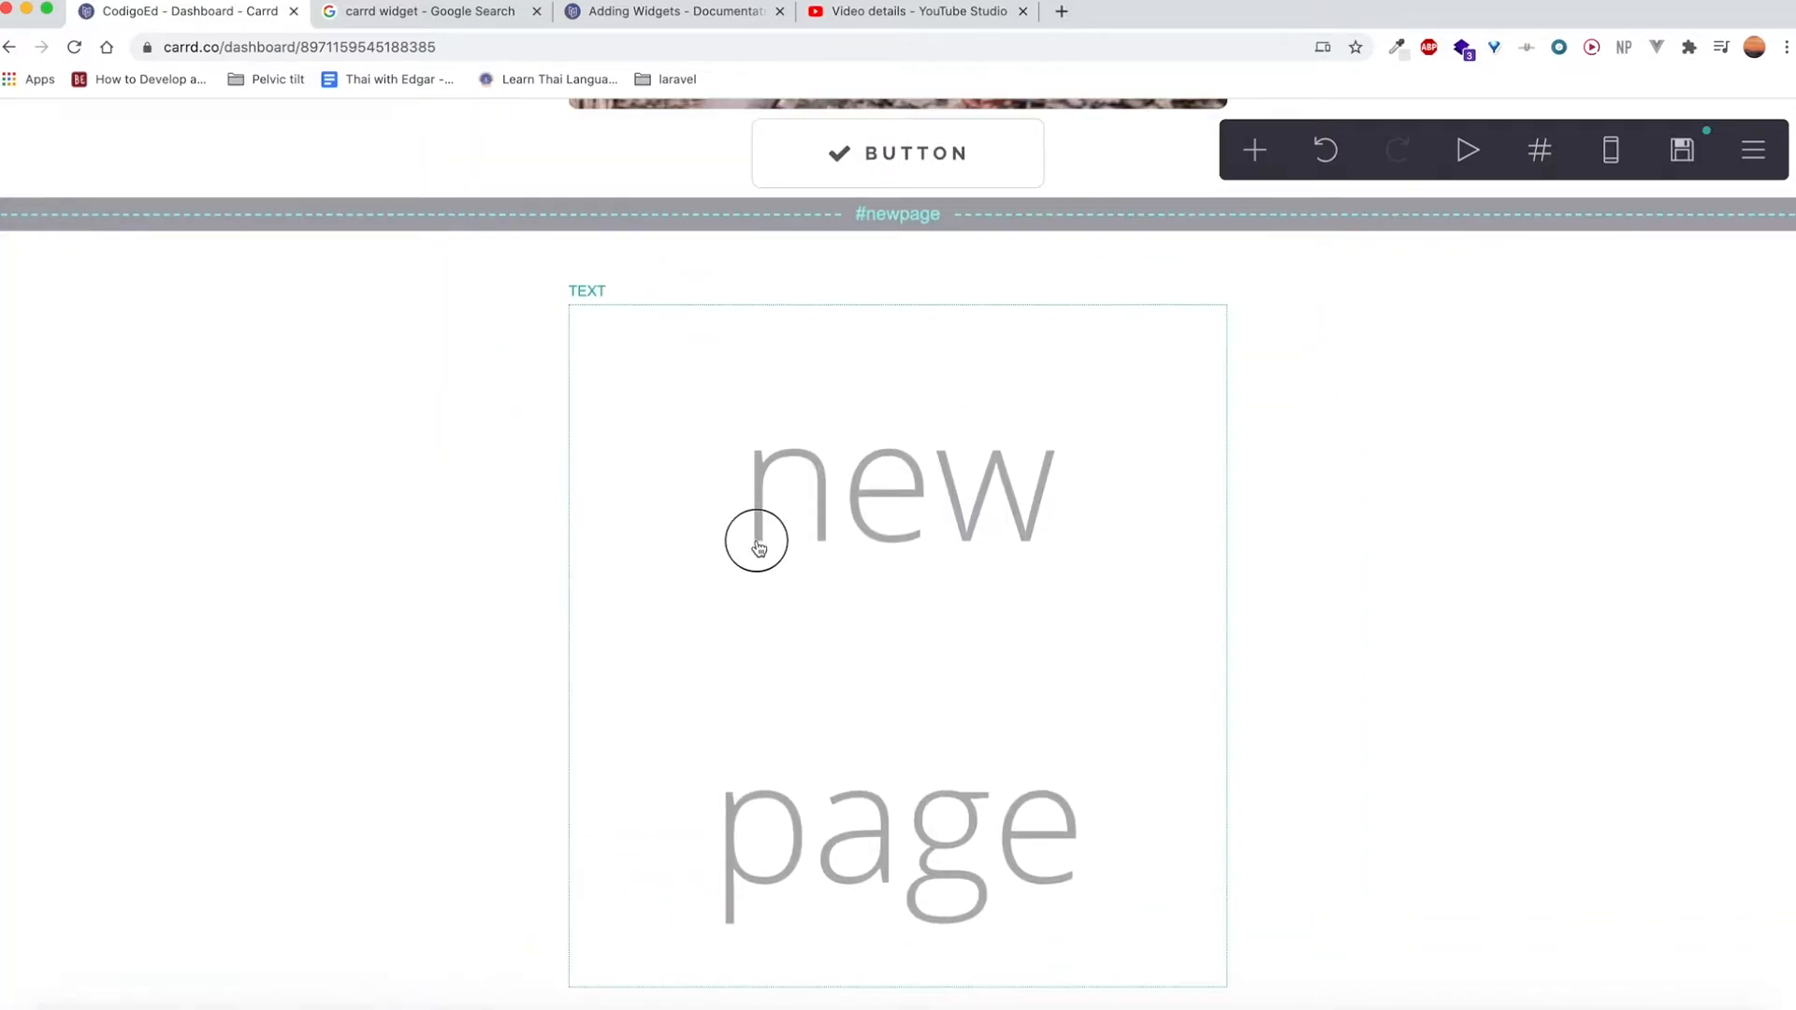
left_click(542, 502)
Add a Buttons element and a section break control beneath the "new page" text, above the footer marker.
left_click(1254, 150)
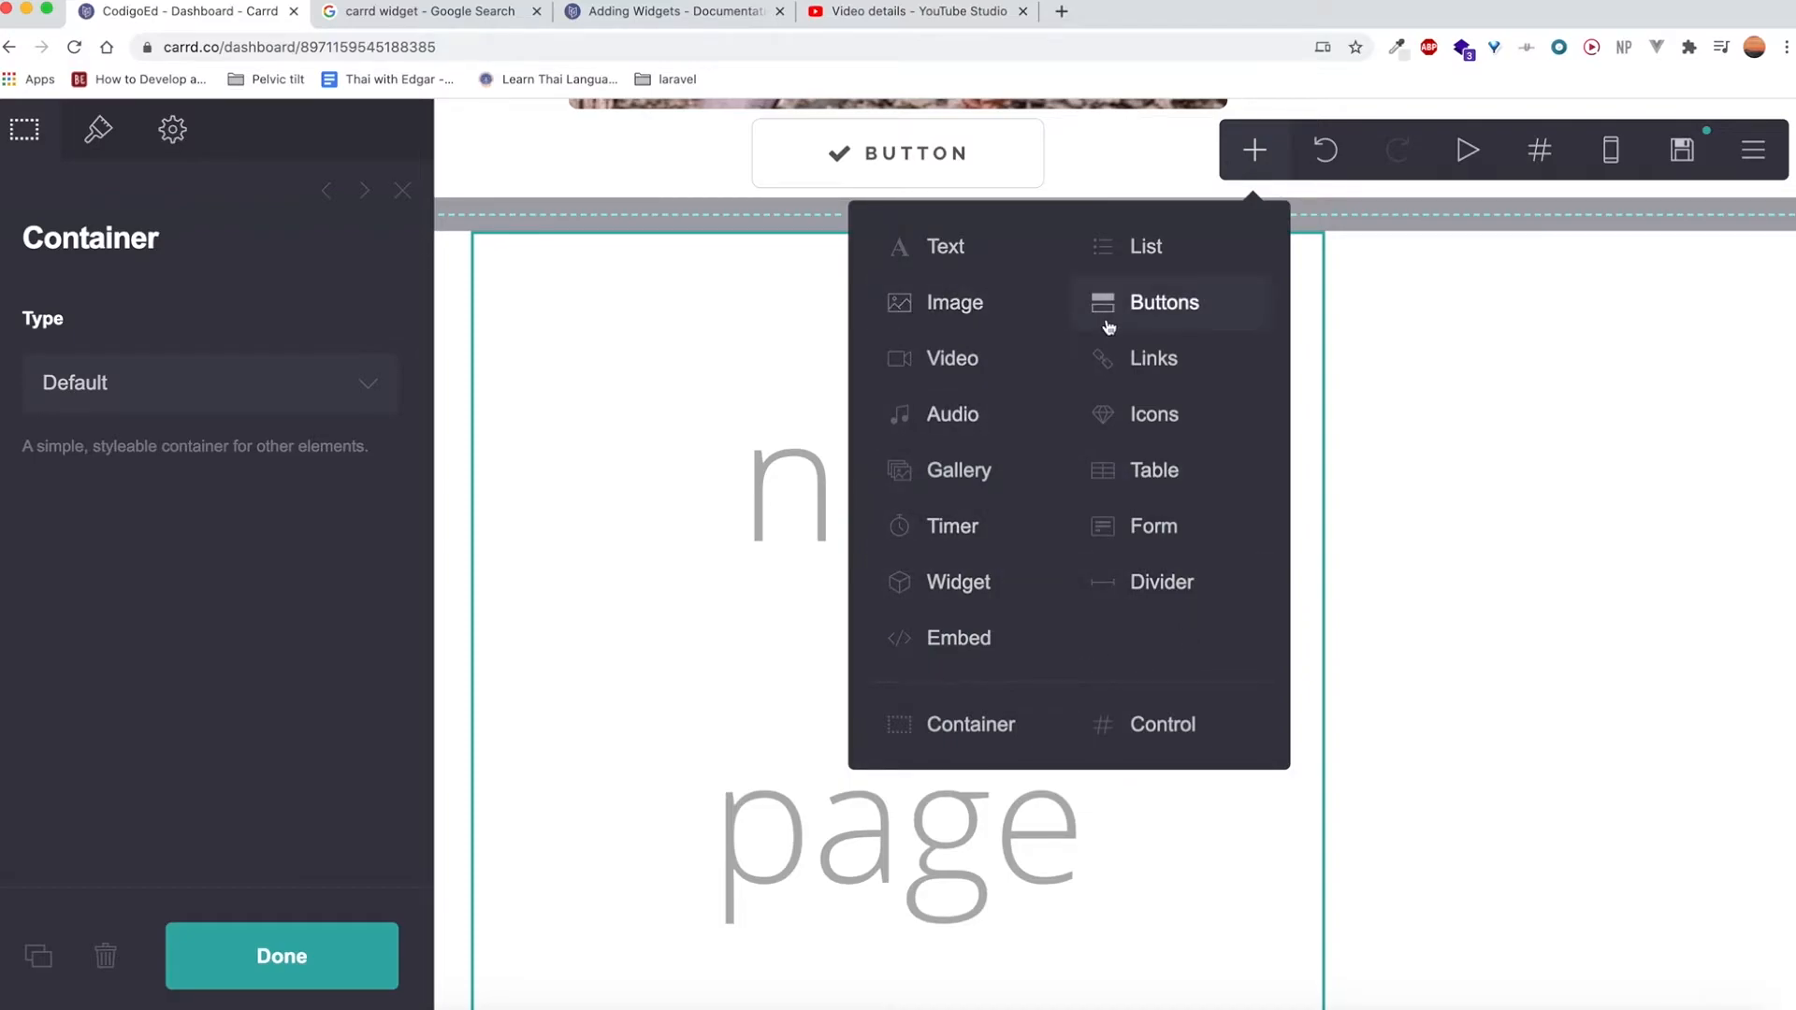
left_click(1106, 328)
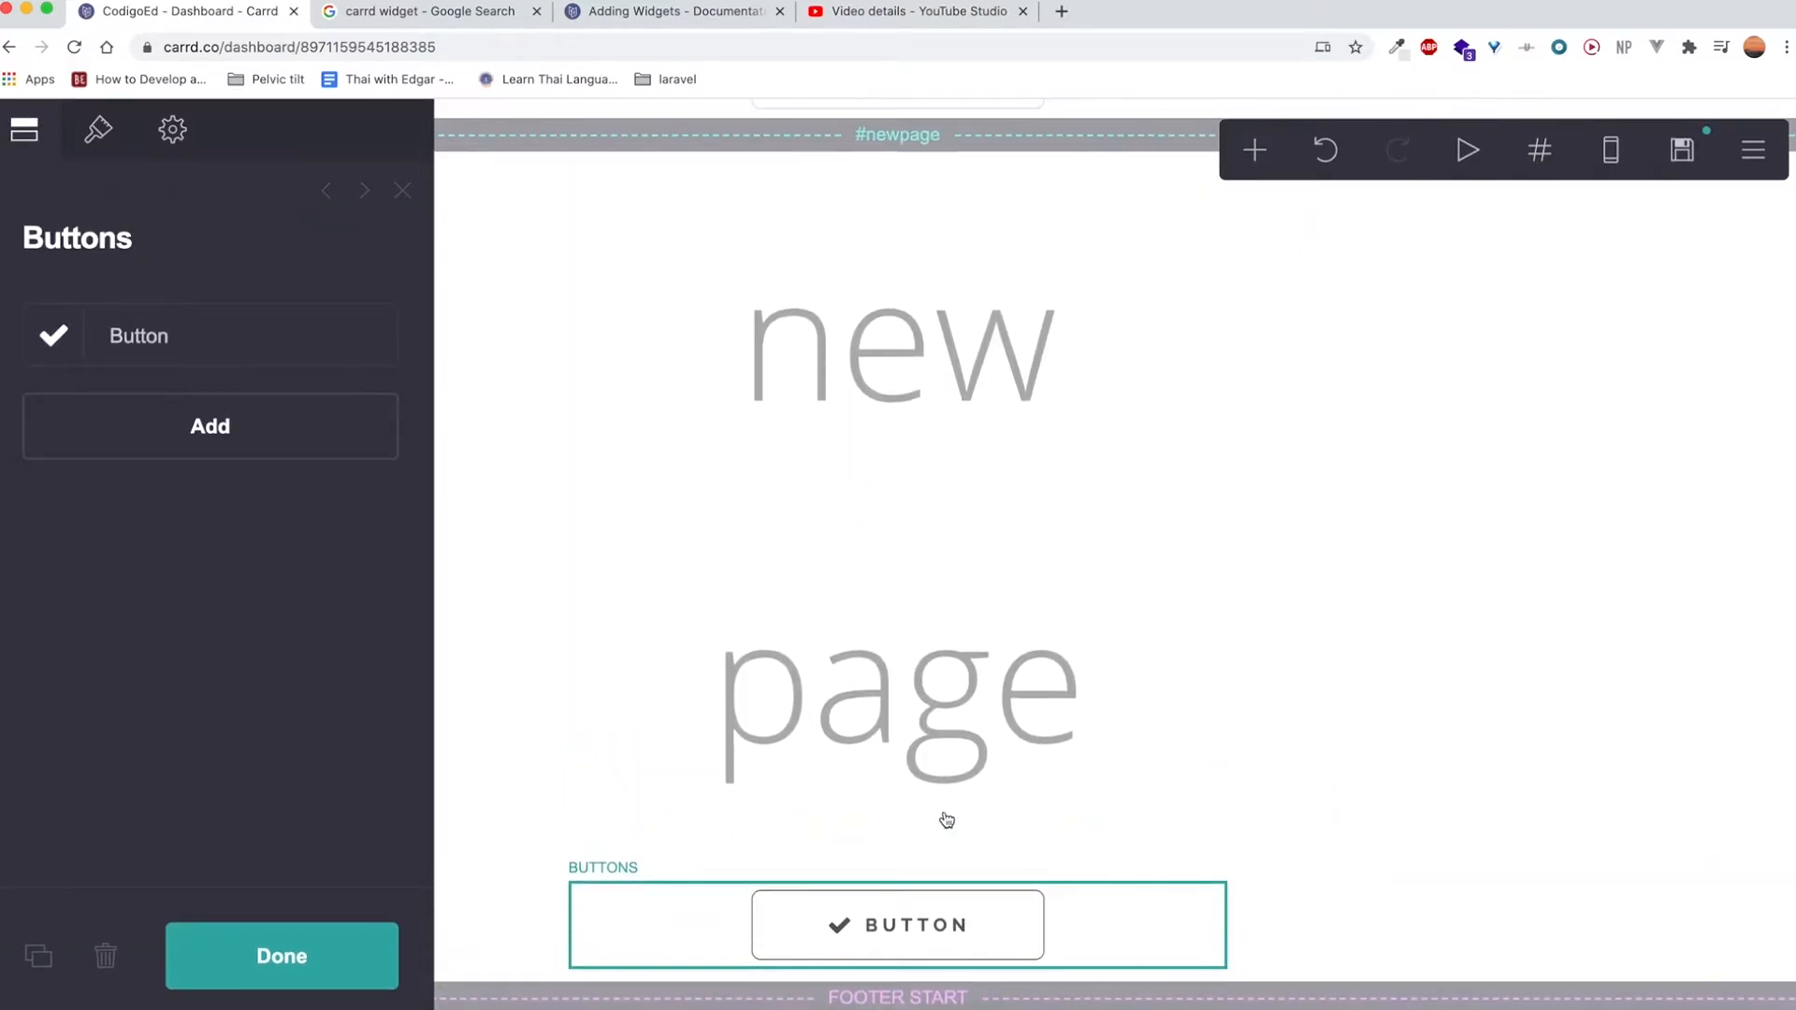
scroll(947, 820, "up", 1)
left_click(1254, 150)
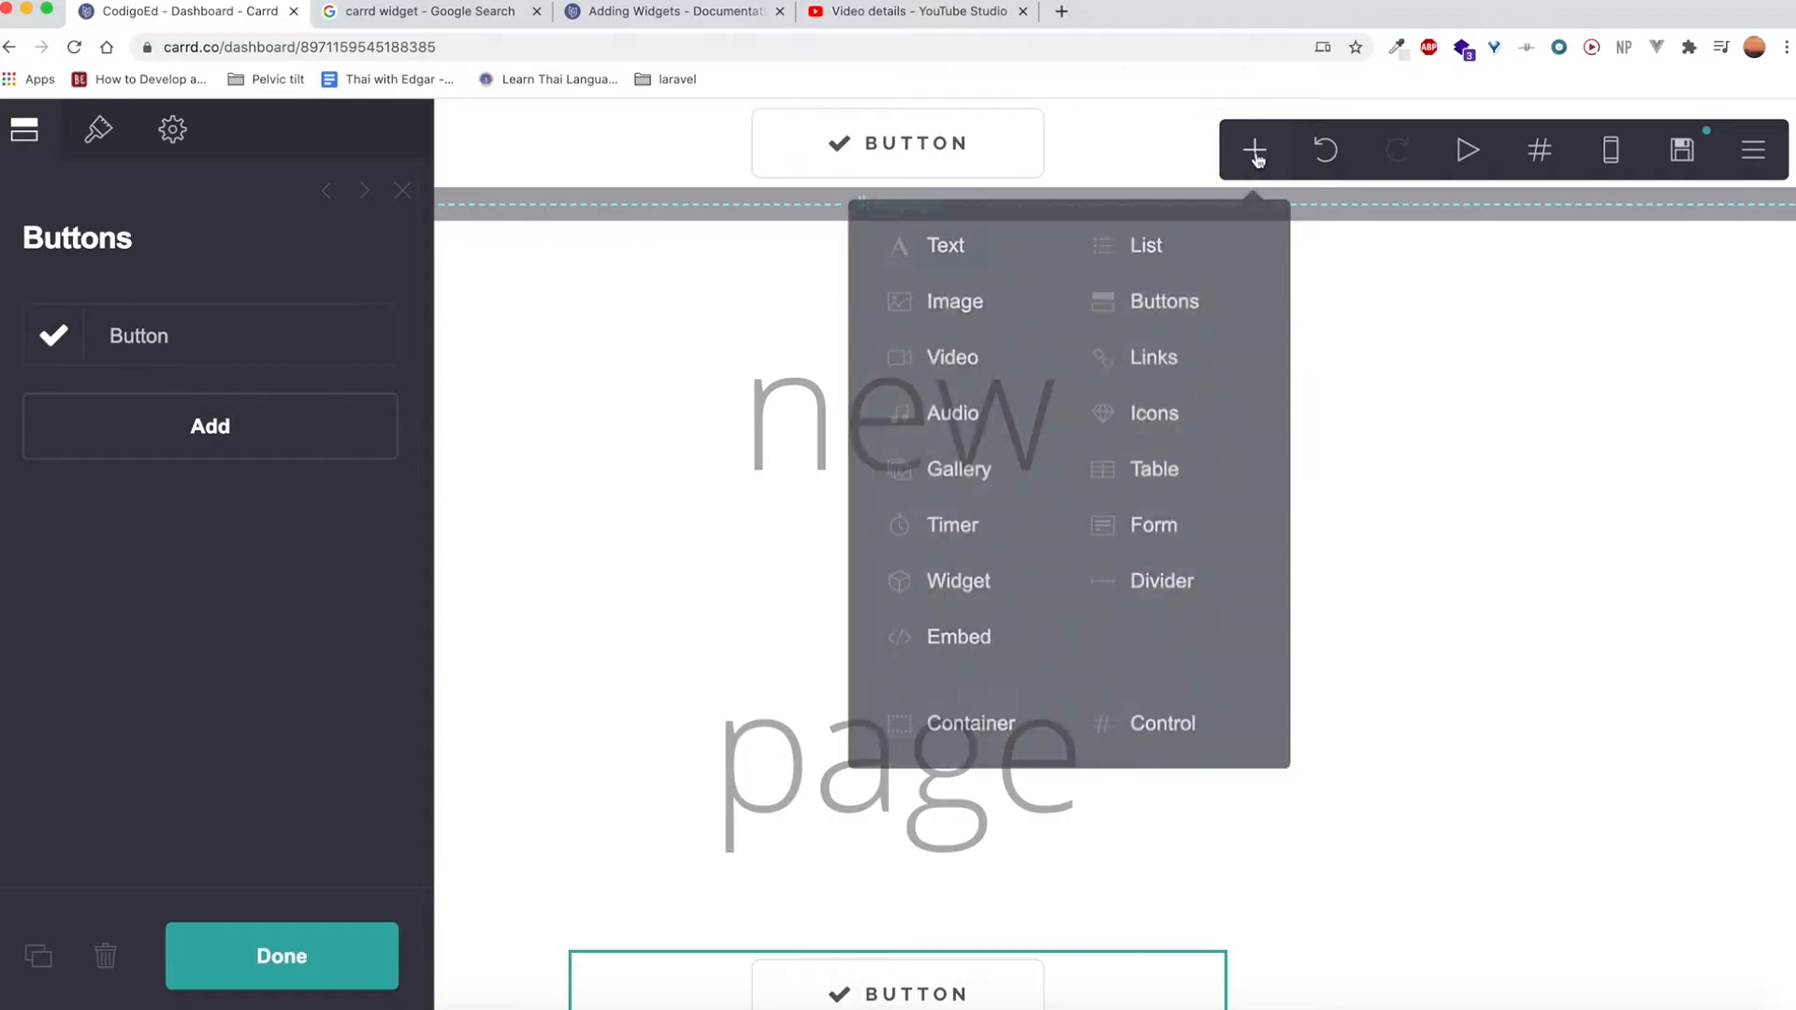
left_click(1143, 741)
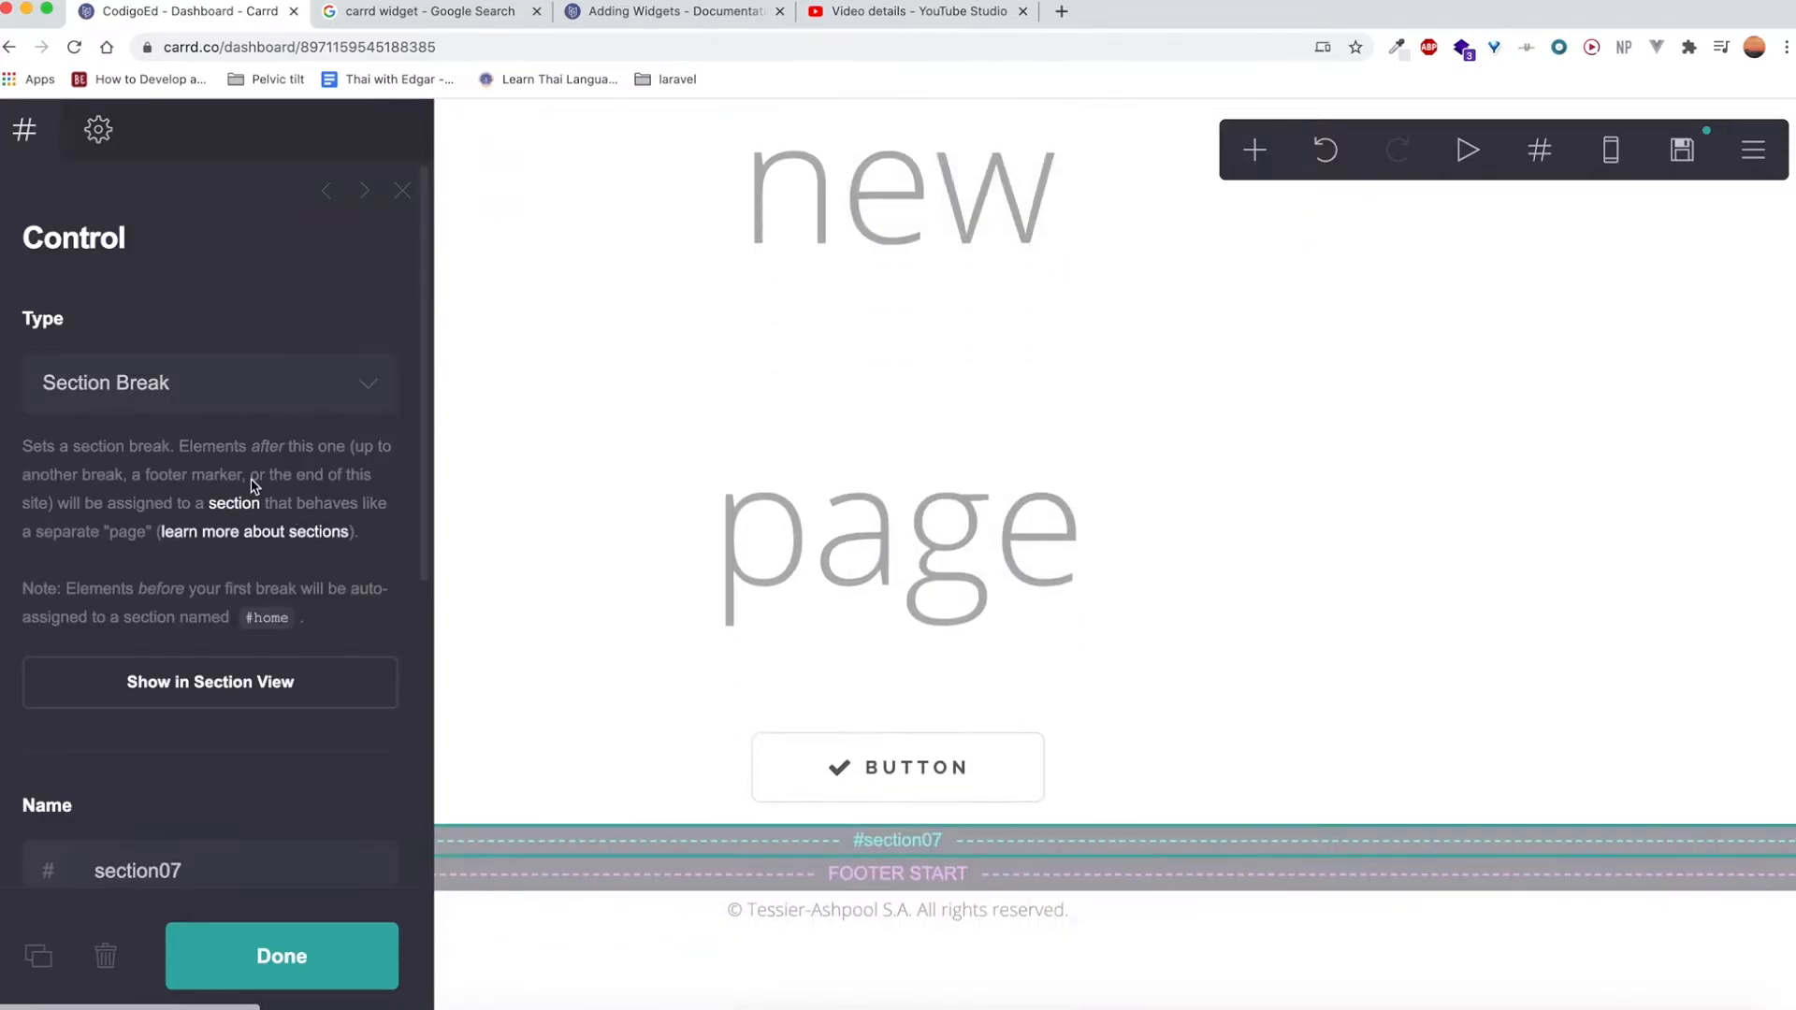
left_click(327, 973)
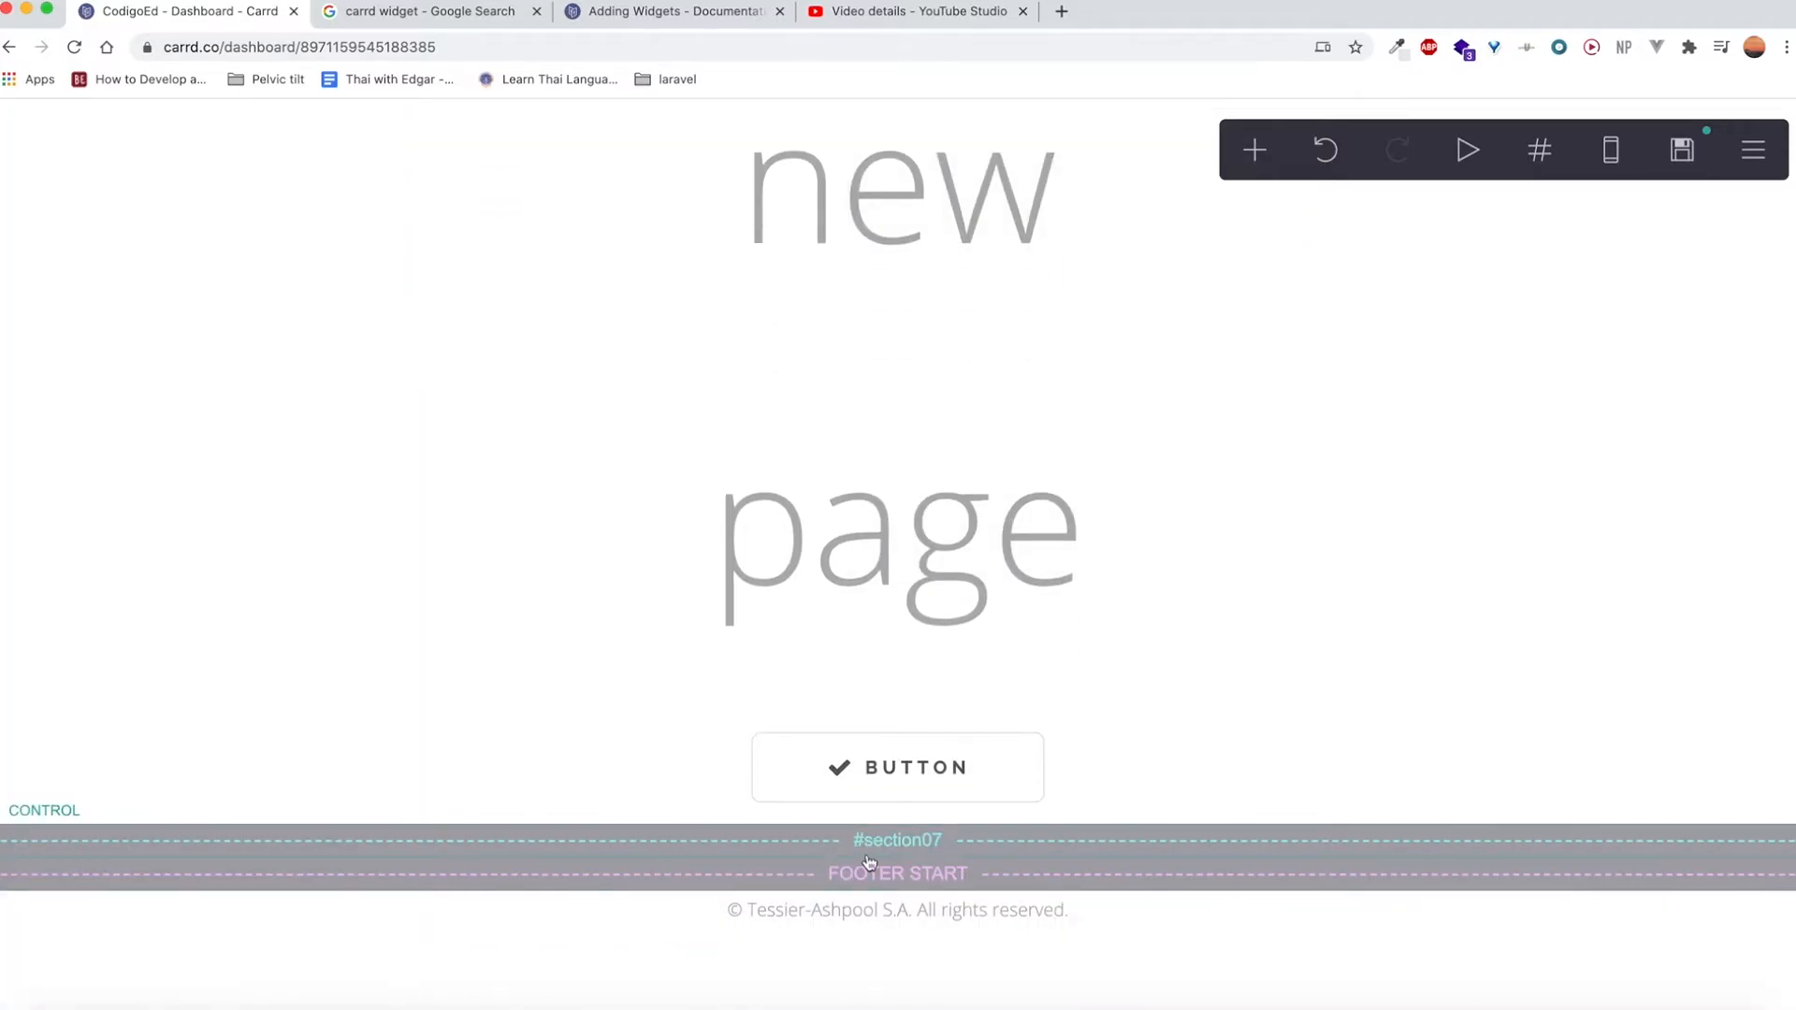
Try the #section07 break directly under the #newpage break, and return it to below the new button.
left_click_drag(871, 841, 878, 700)
left_click_drag(887, 853, 877, 739)
scroll(860, 841, "up", 4)
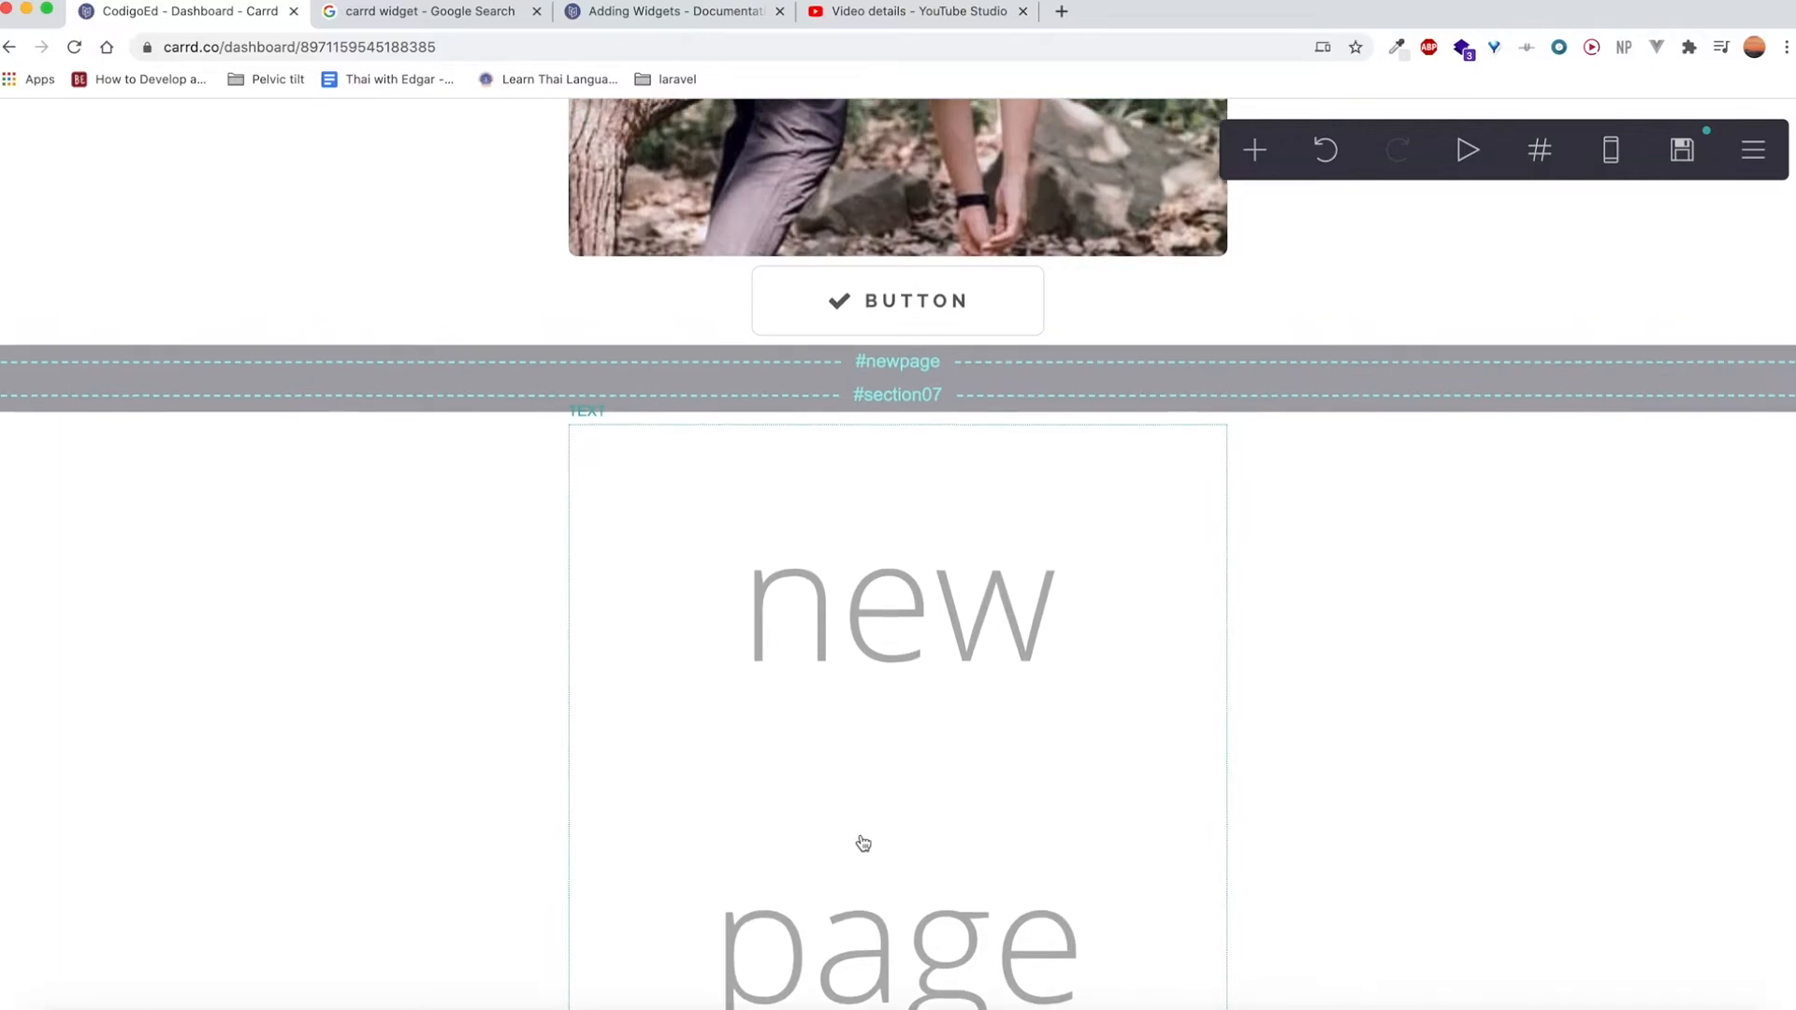
left_click(870, 391)
left_click_drag(870, 391, 814, 842)
left_click_drag(874, 956, 834, 828)
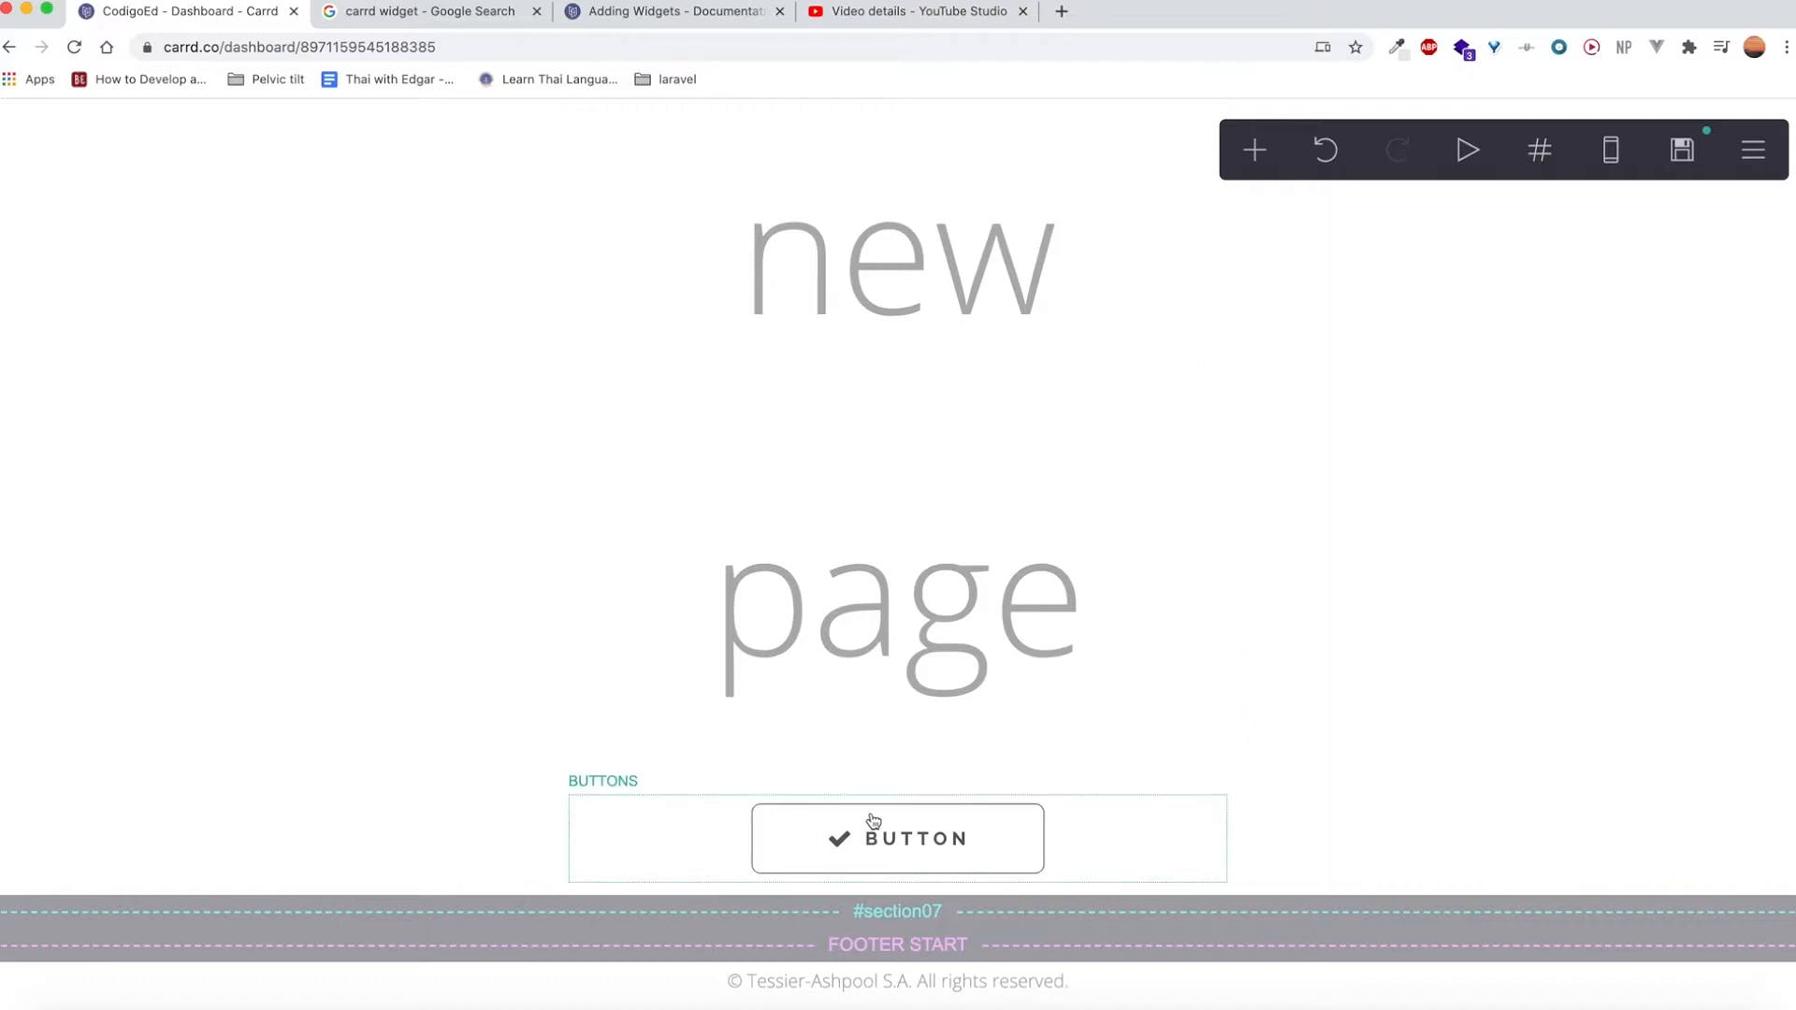
Move the button beneath the "new page" text into the #section07 section, above the footer marker.
left_click_drag(871, 827, 874, 932)
scroll(800, 778, "down", 2)
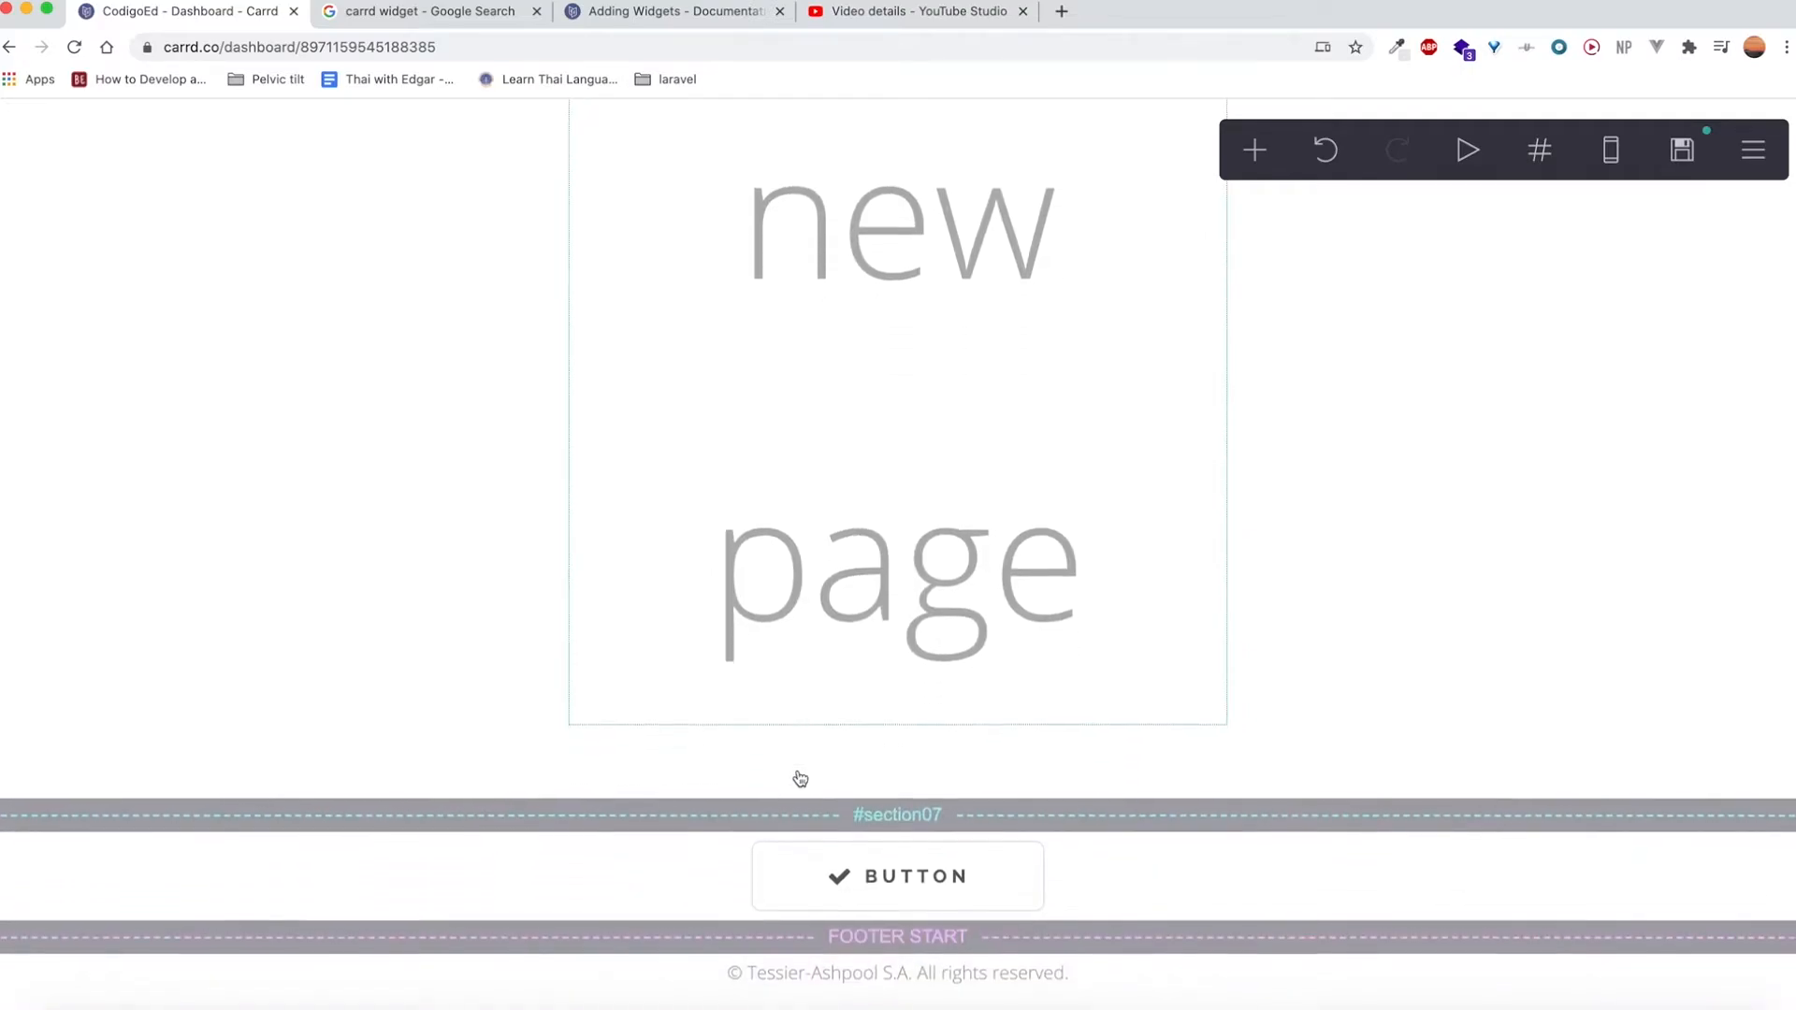
scroll(800, 778, "up", 4)
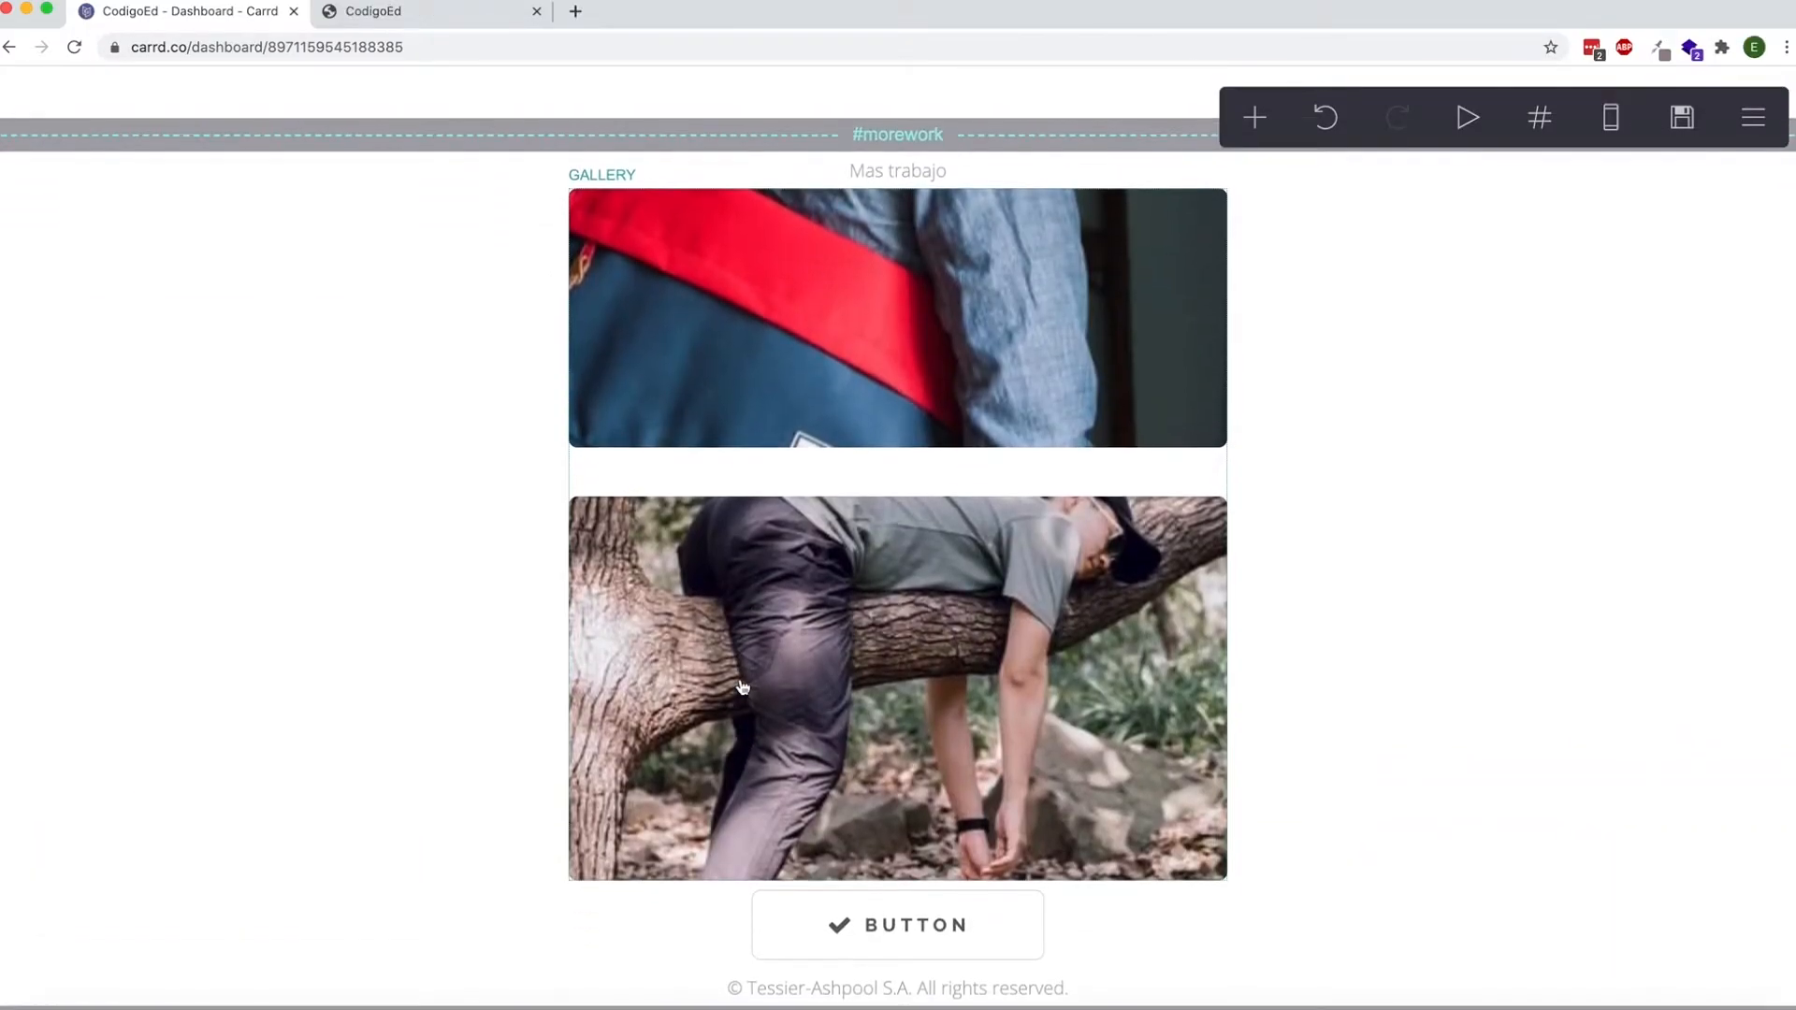
scroll(738, 682, "down", 5)
scroll(741, 687, "down", 3)
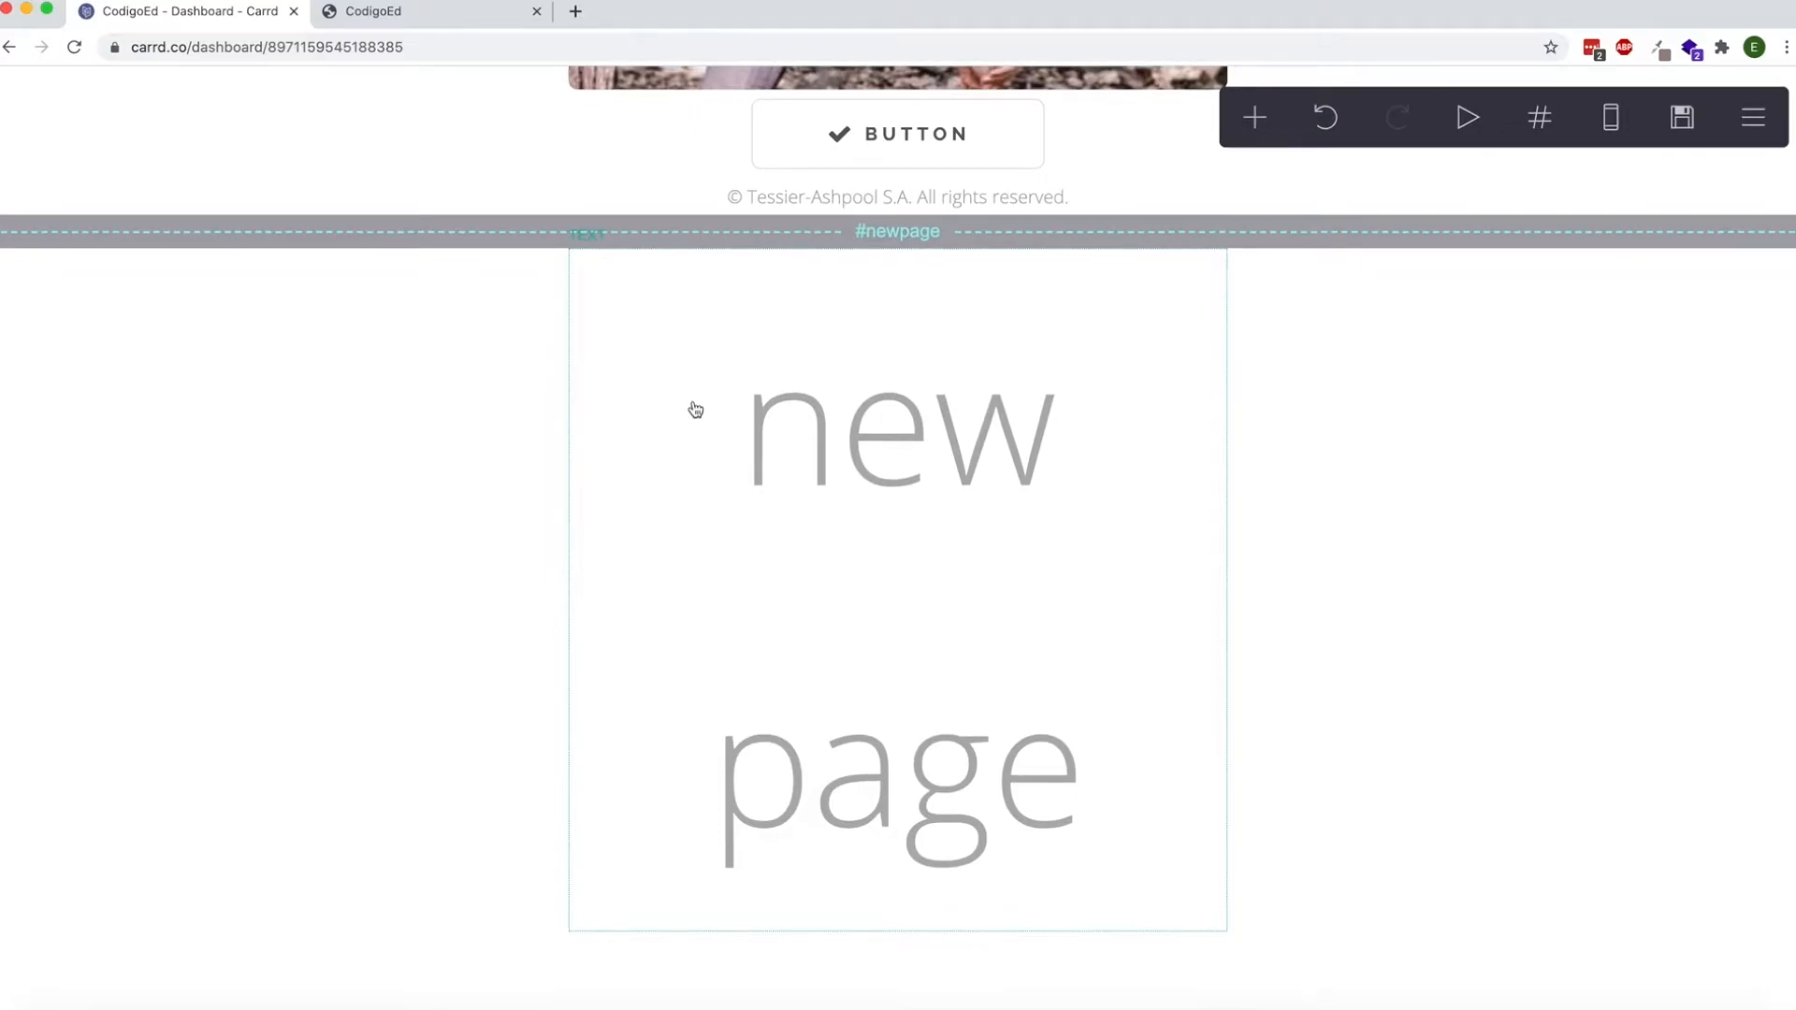
Compare the morework section in the editor with its published page, and open the copyright line's text settings.
scroll(820, 451, "up", 10)
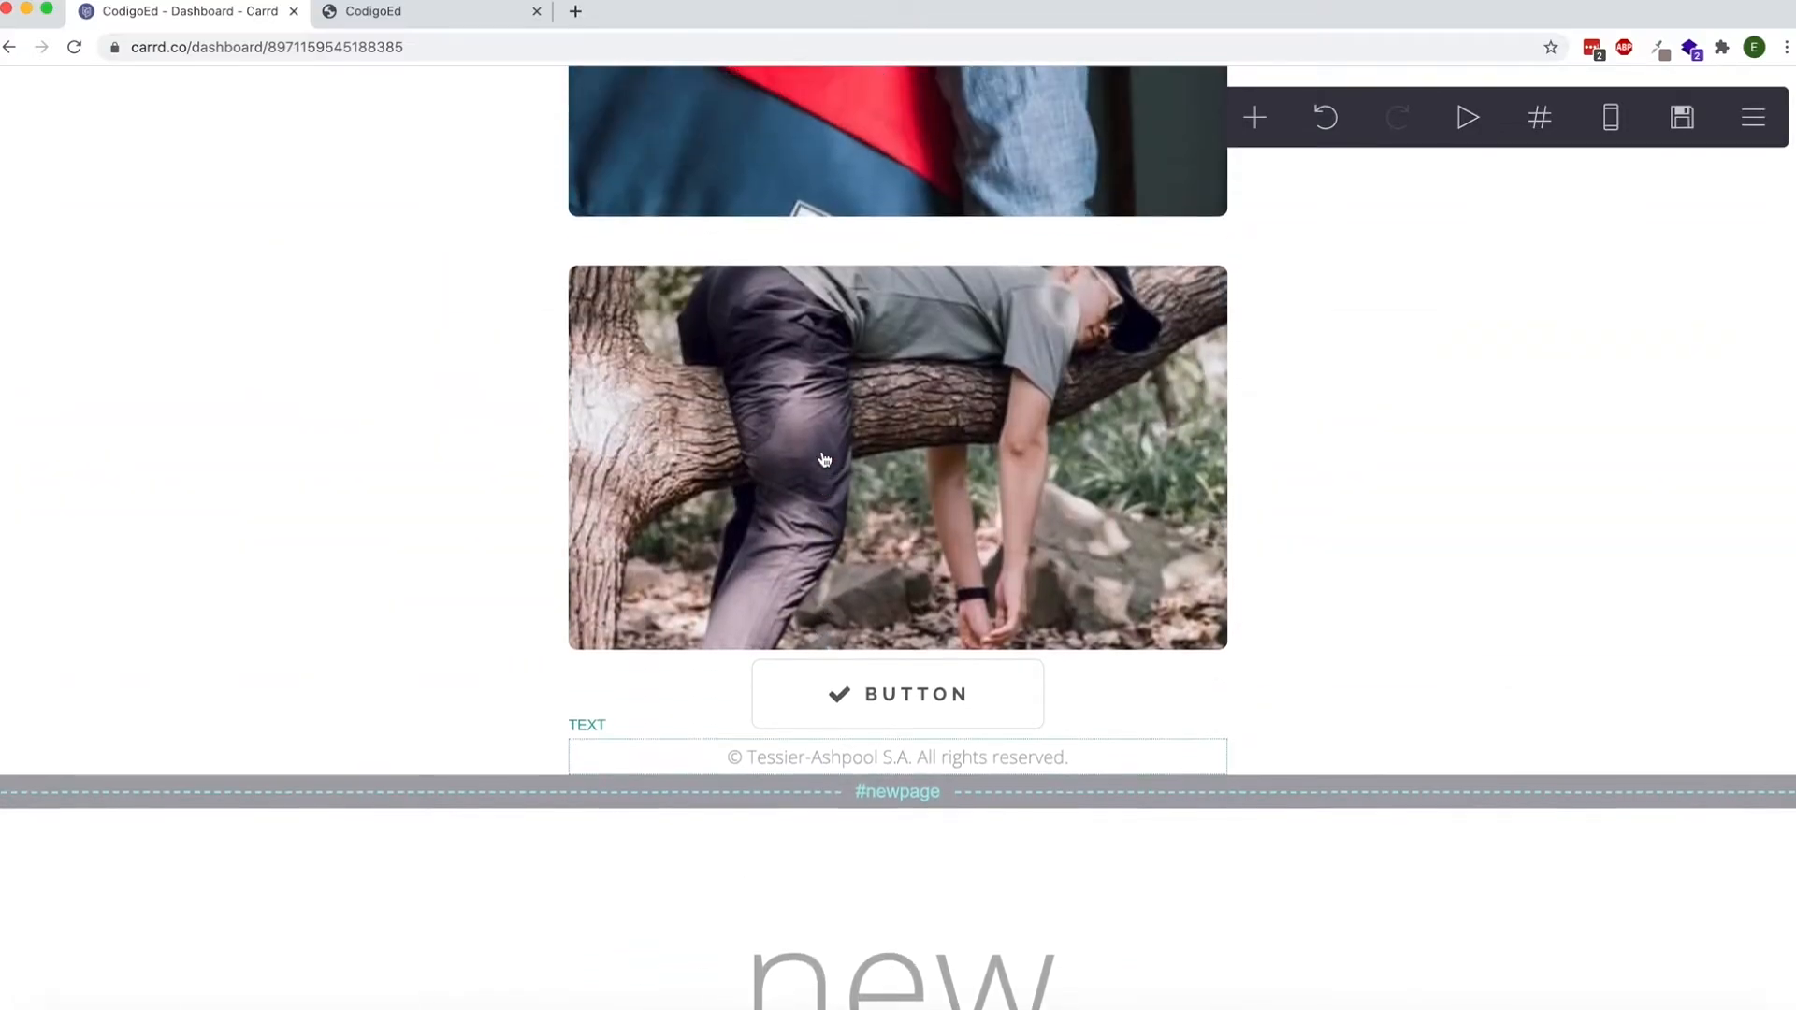
scroll(824, 459, "down", 2)
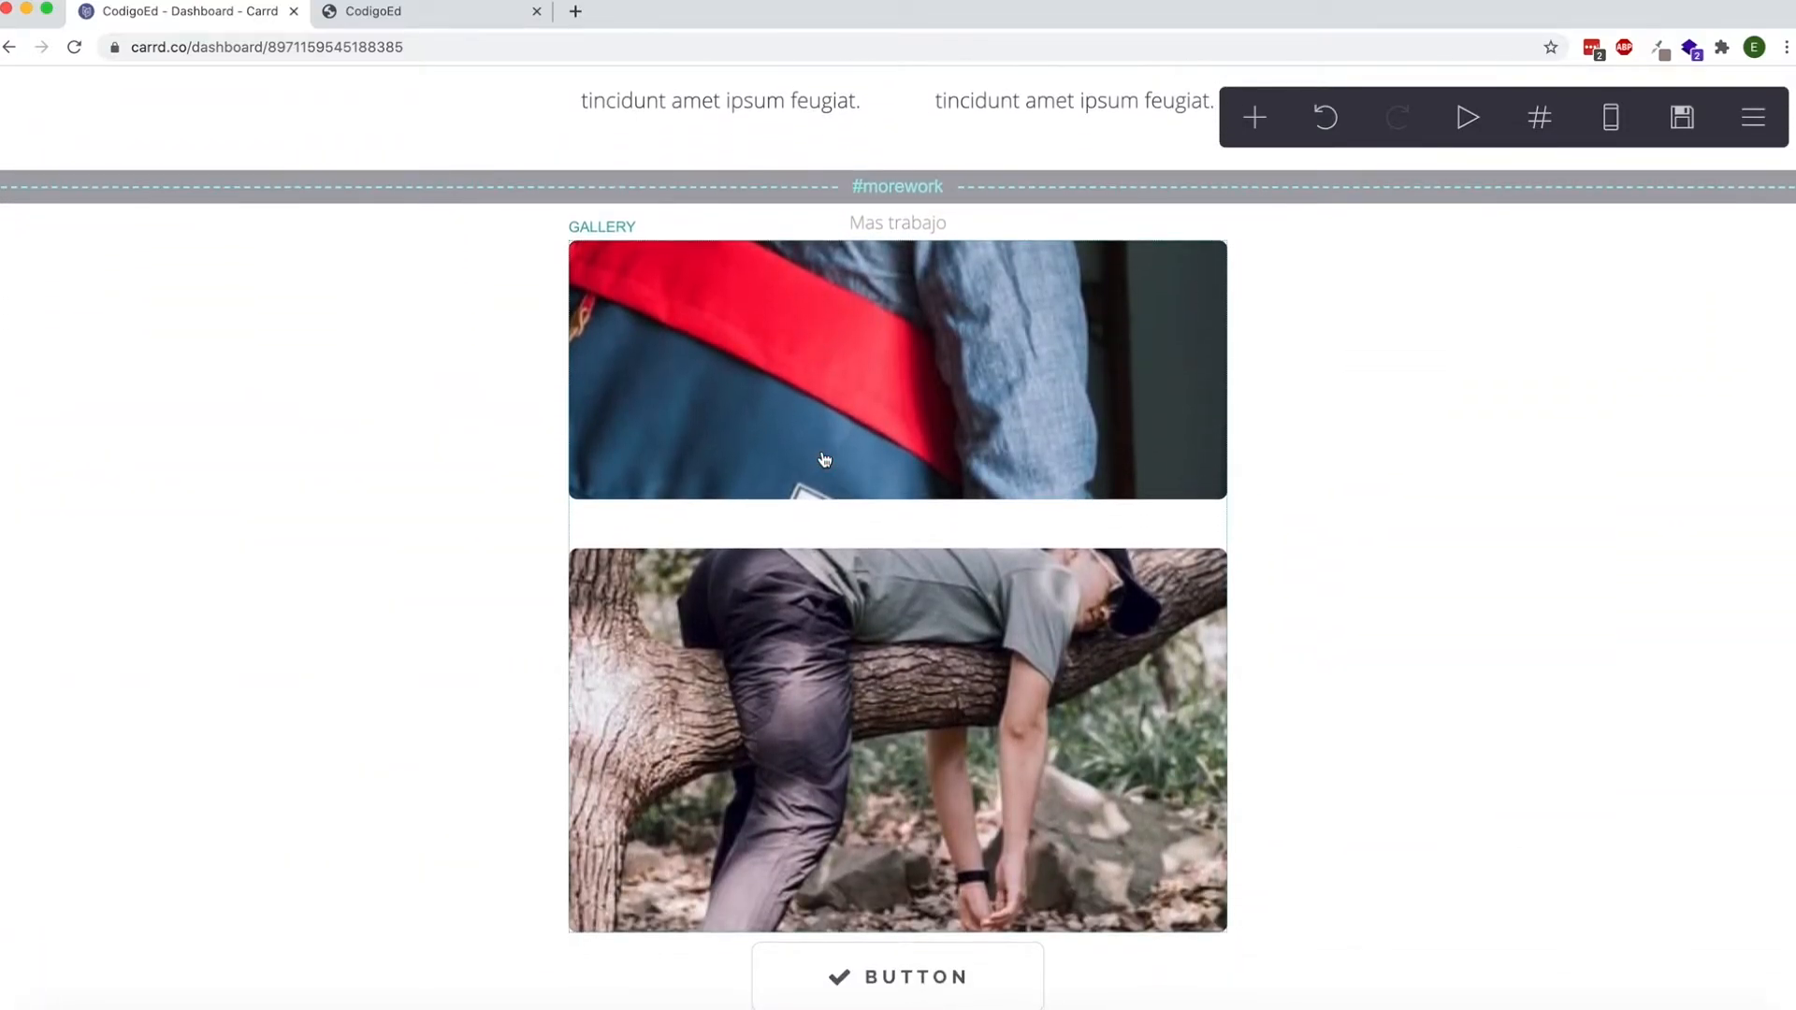
left_click(412, 22)
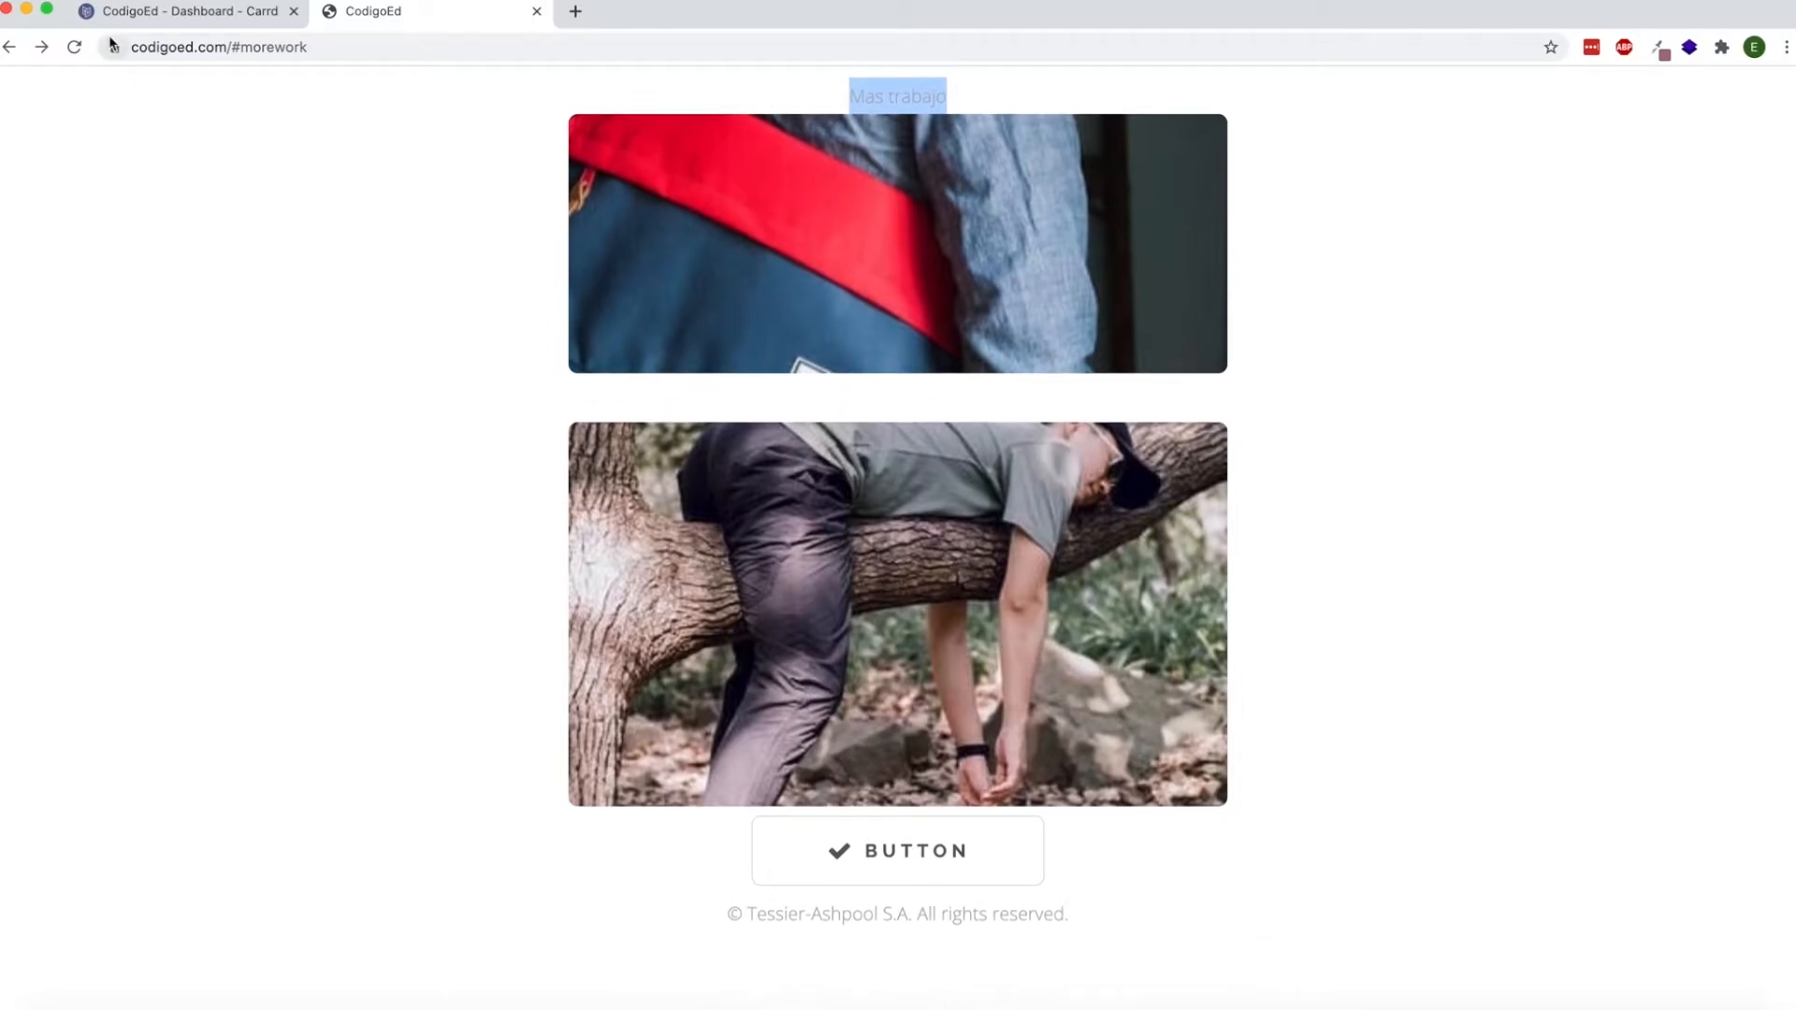
left_click(145, 15)
scroll(671, 351, "down", 4)
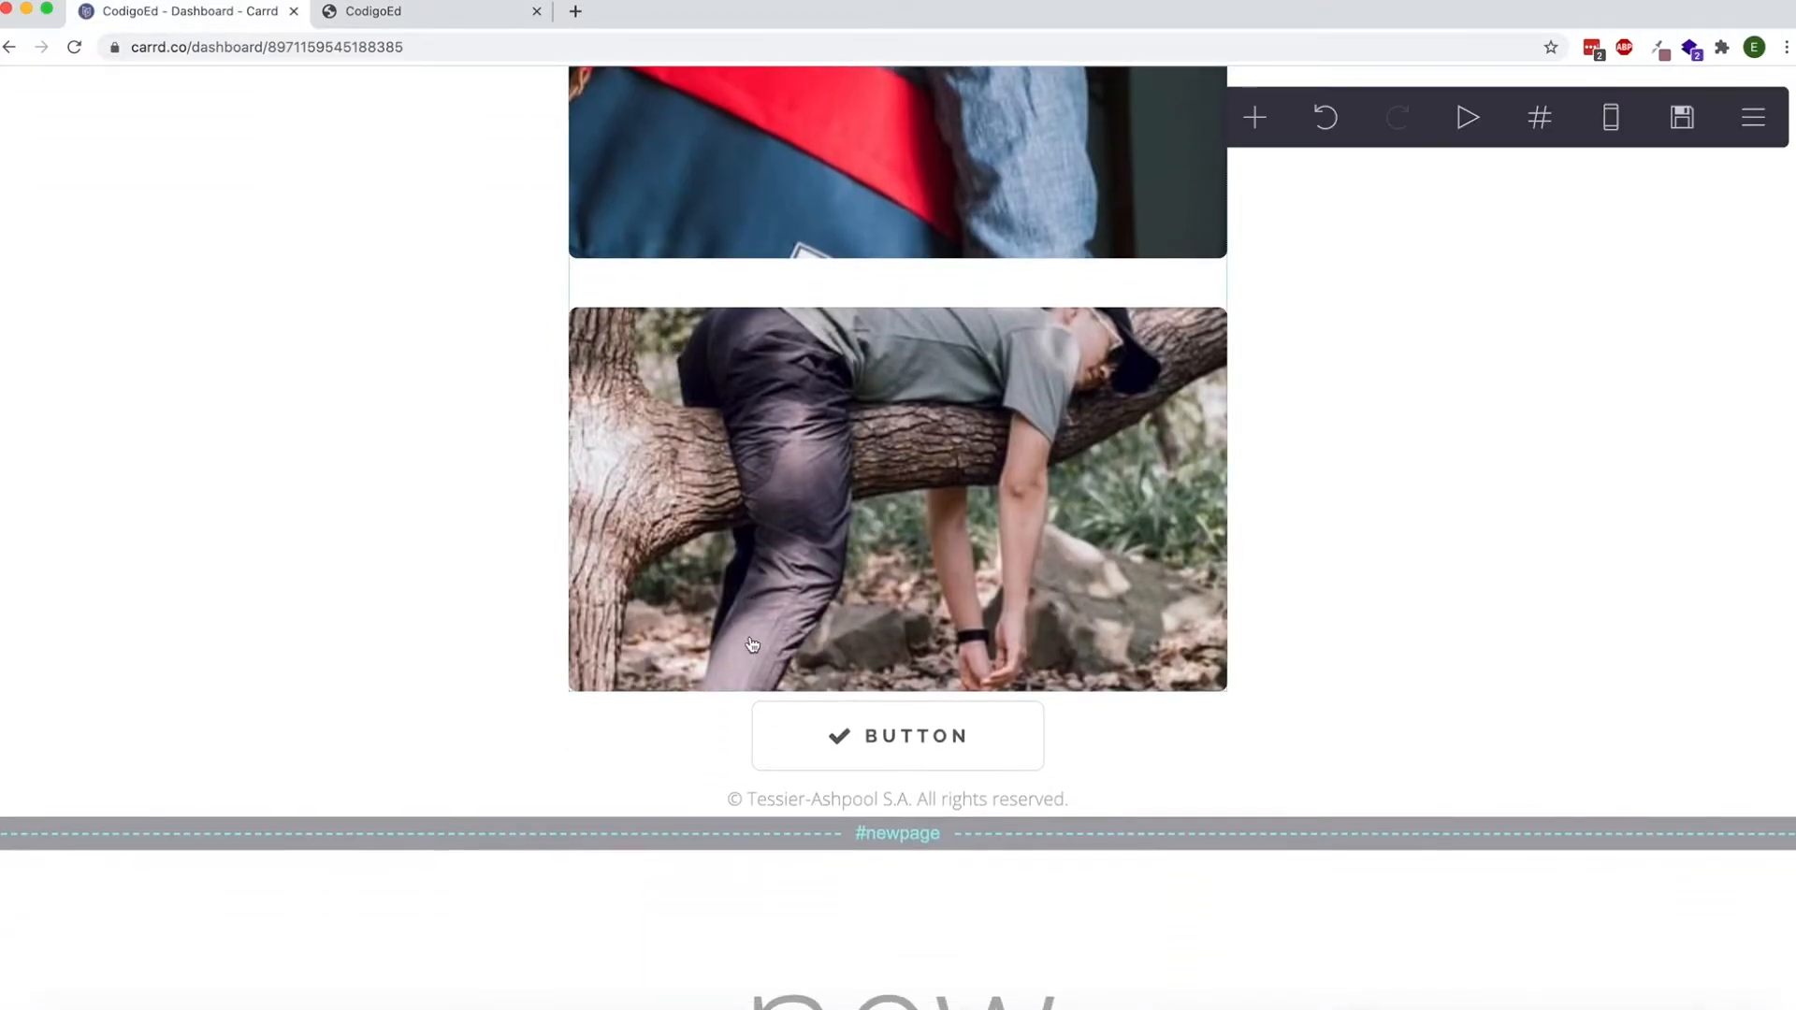
left_click(801, 803)
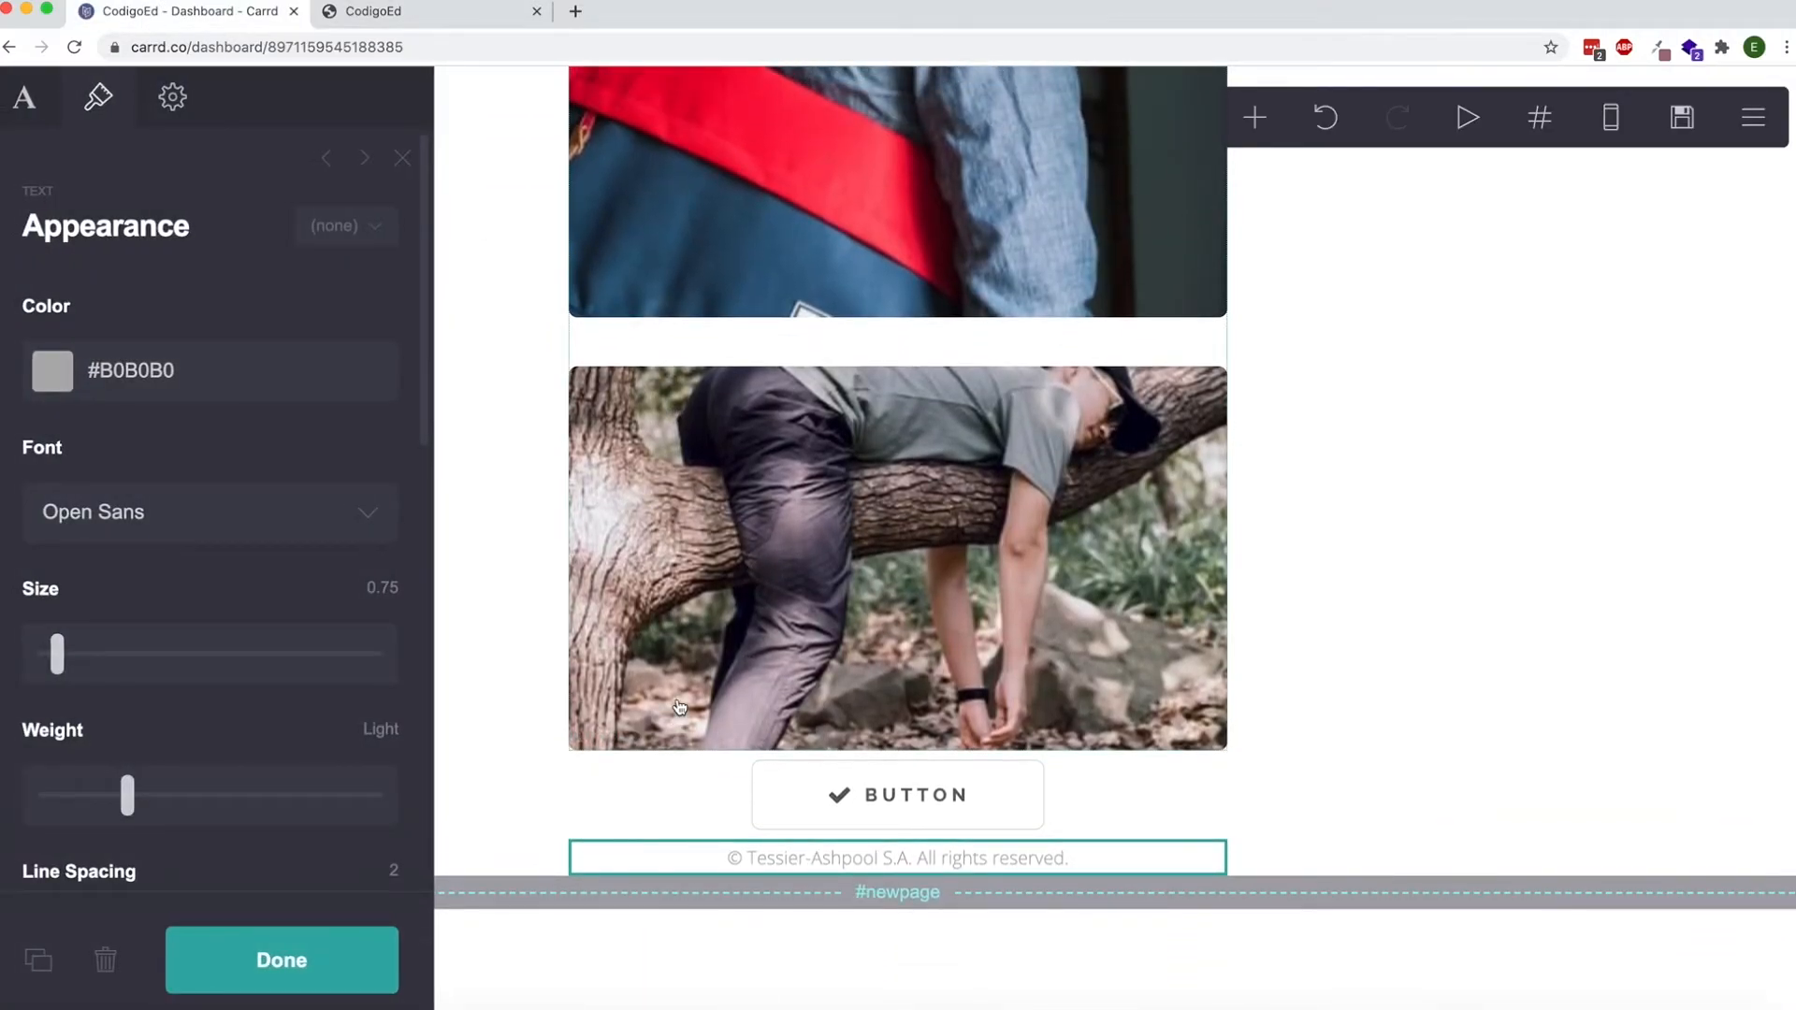
Follow the morework button on the published site, load codigoed.com without the section suffix, and return to the Carrd editor.
left_click(380, 15)
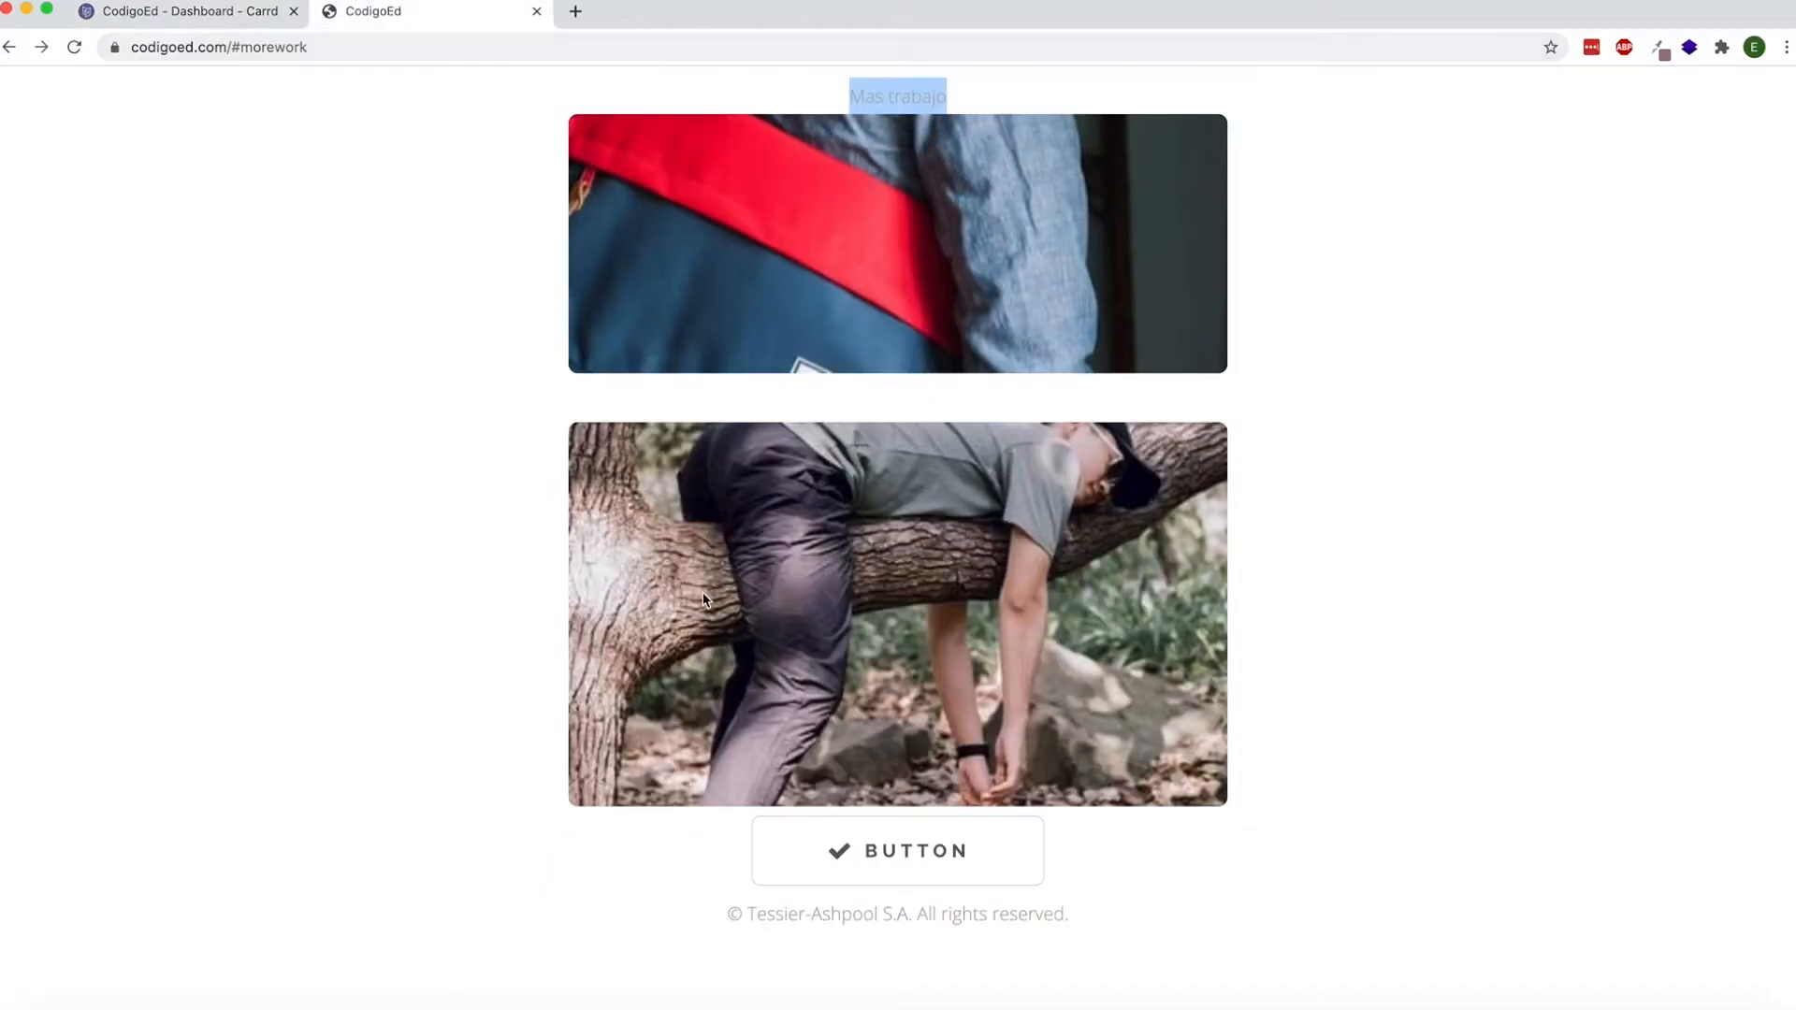
left_click(839, 858)
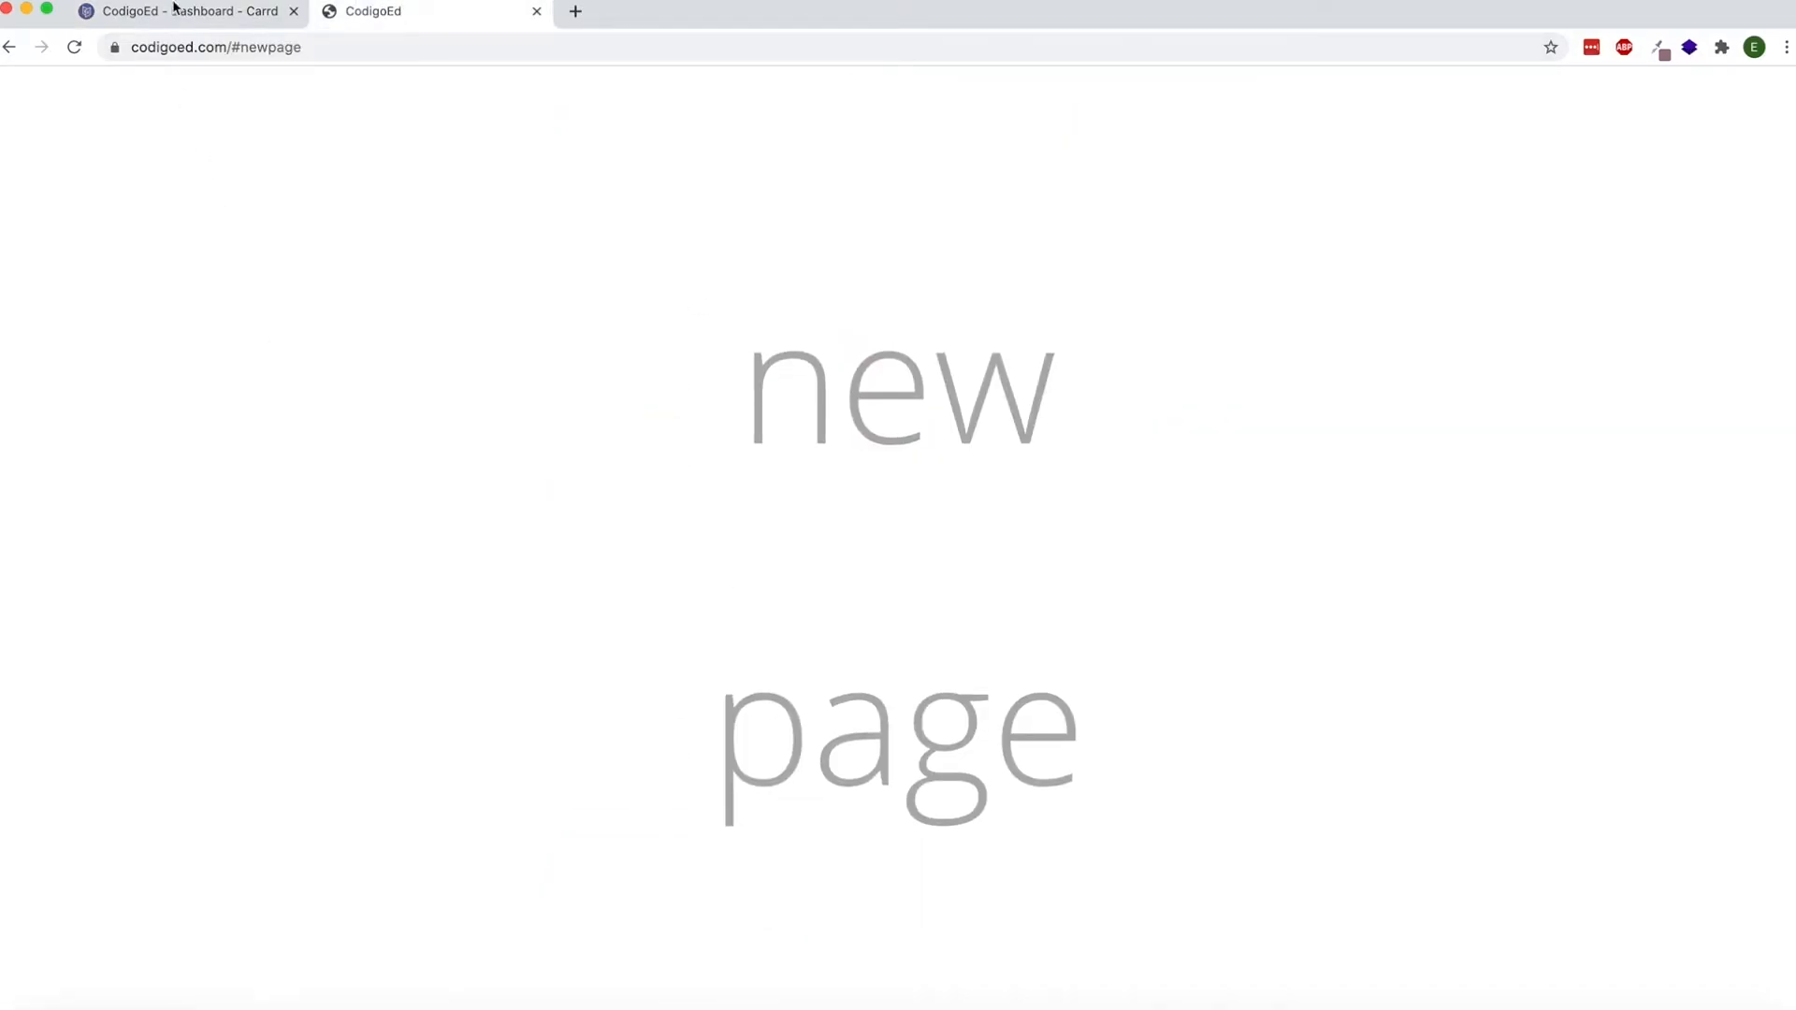
left_click(232, 49)
key("BackSpace")
key("Return")
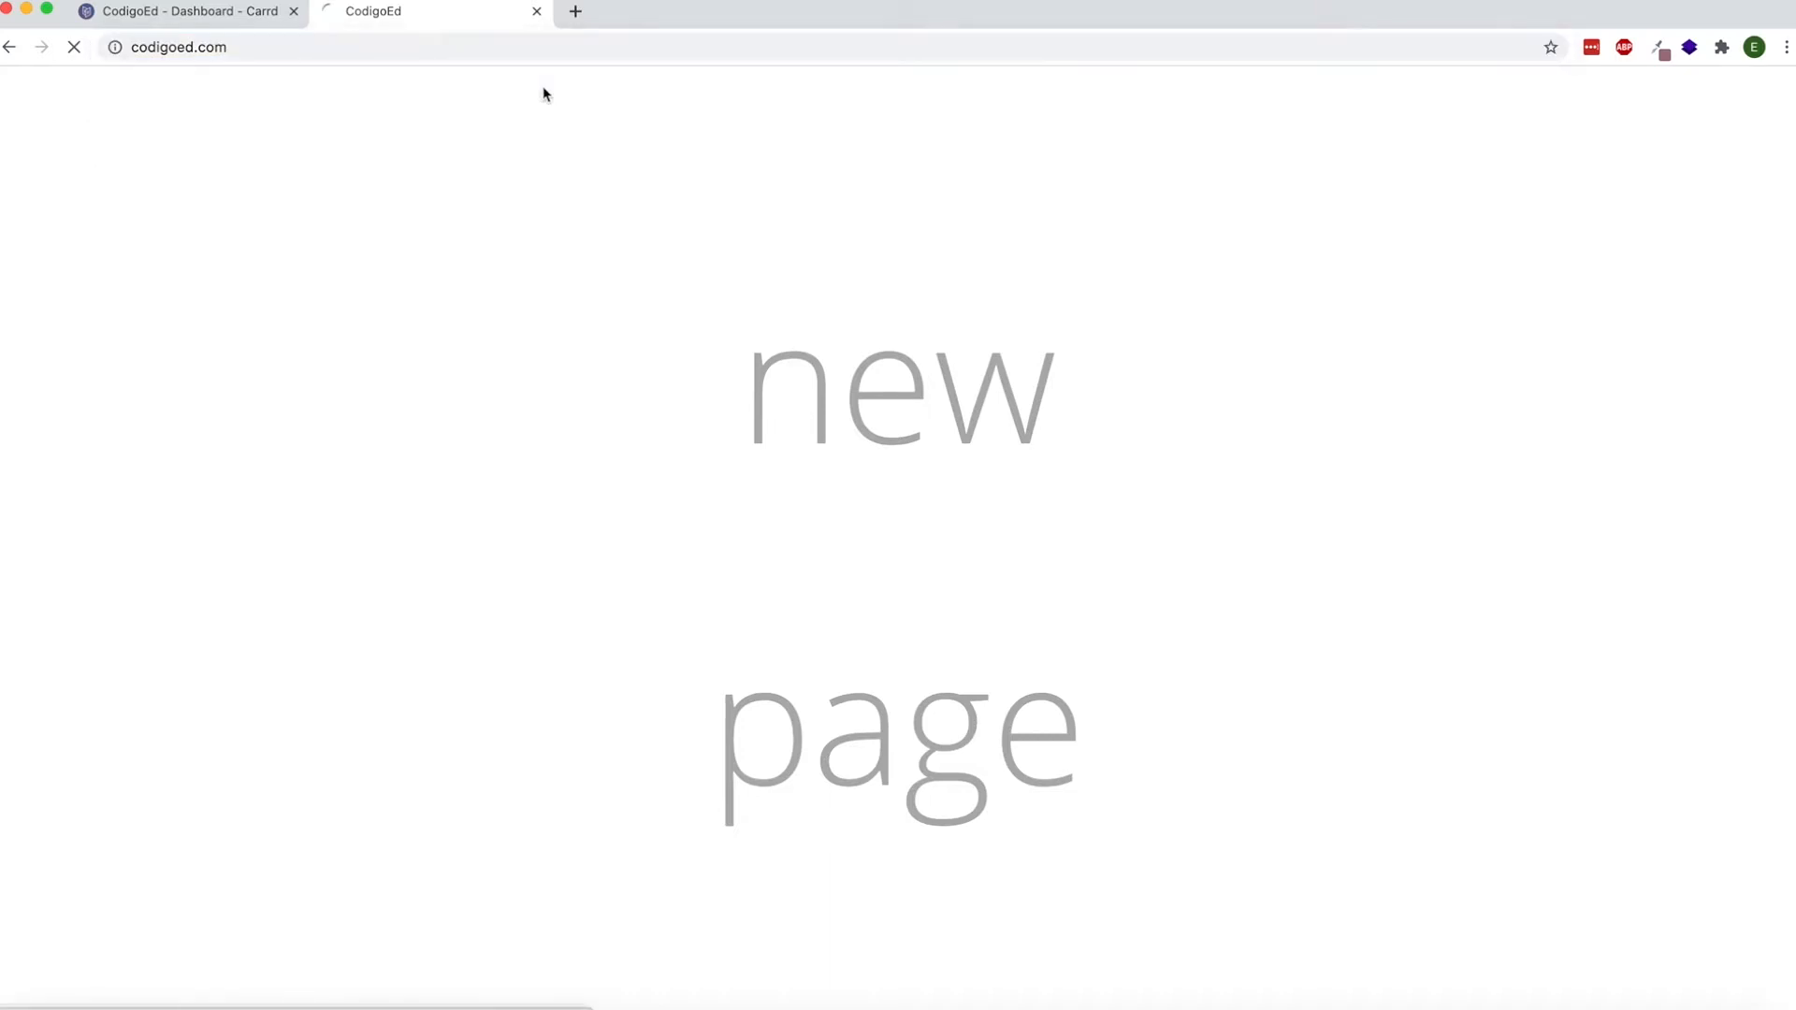
scroll(721, 321, "down", 15)
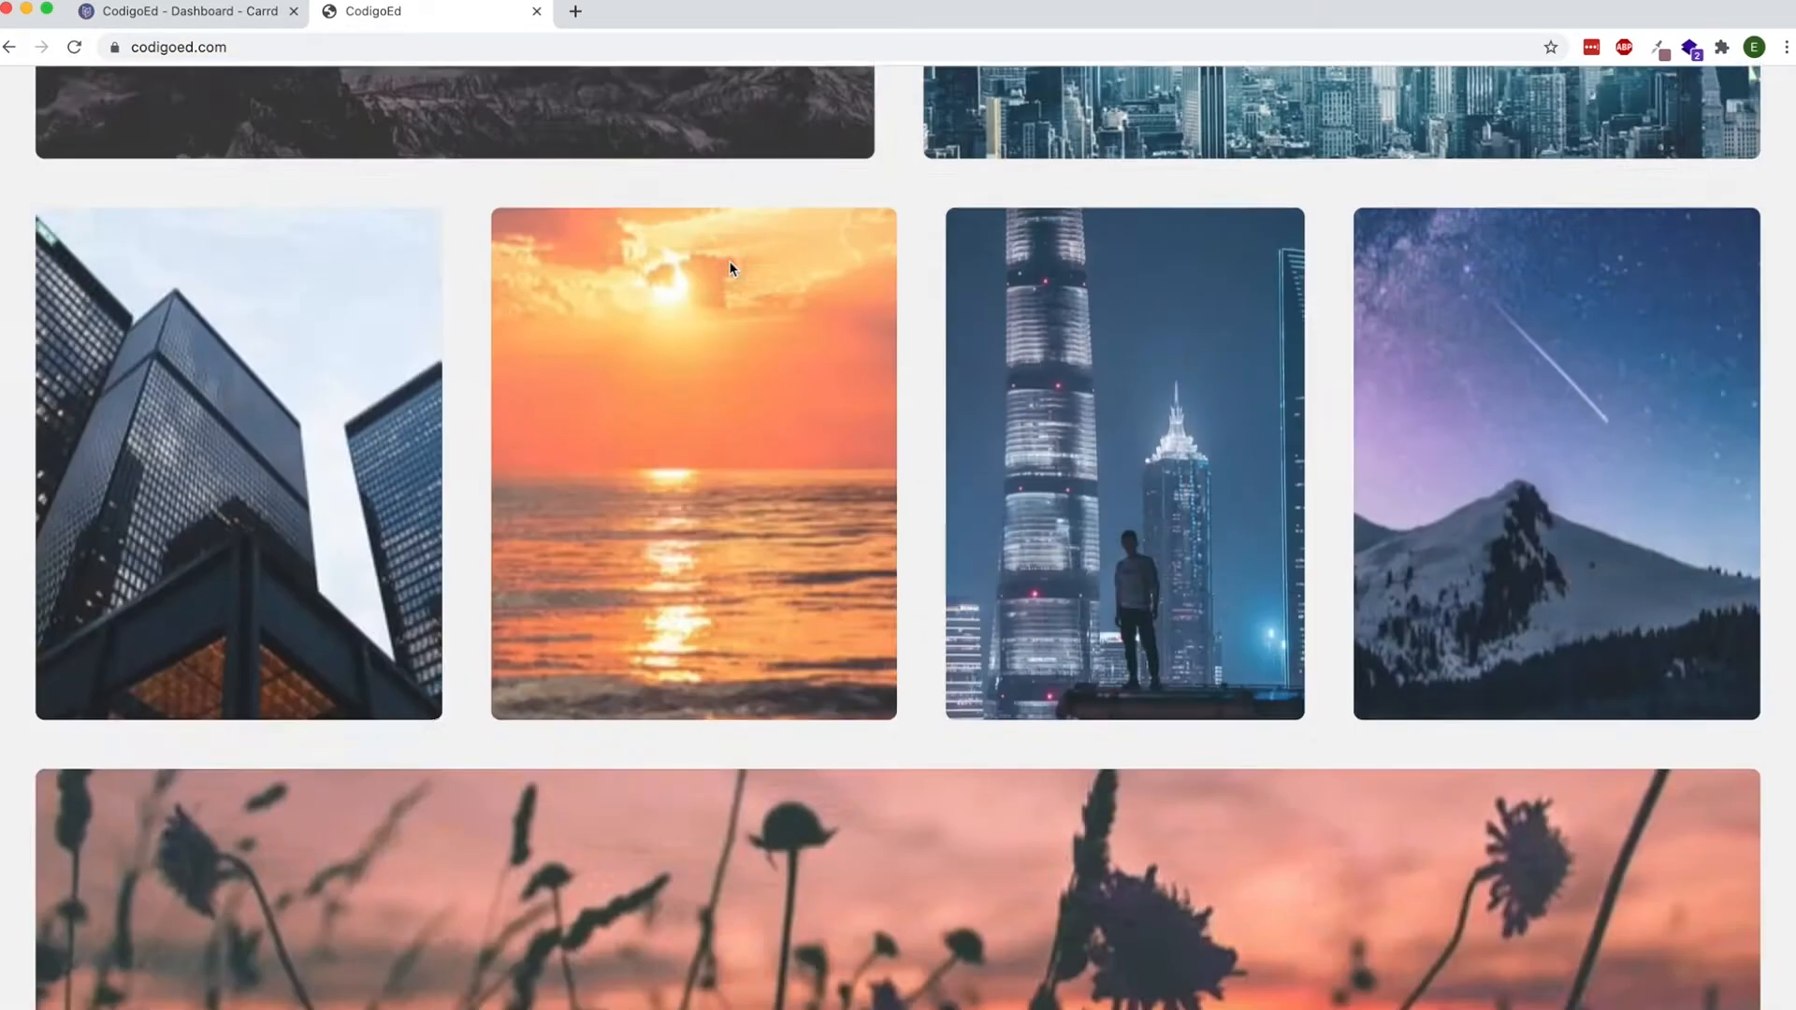
scroll(733, 727, "up", 1)
left_click(218, 12)
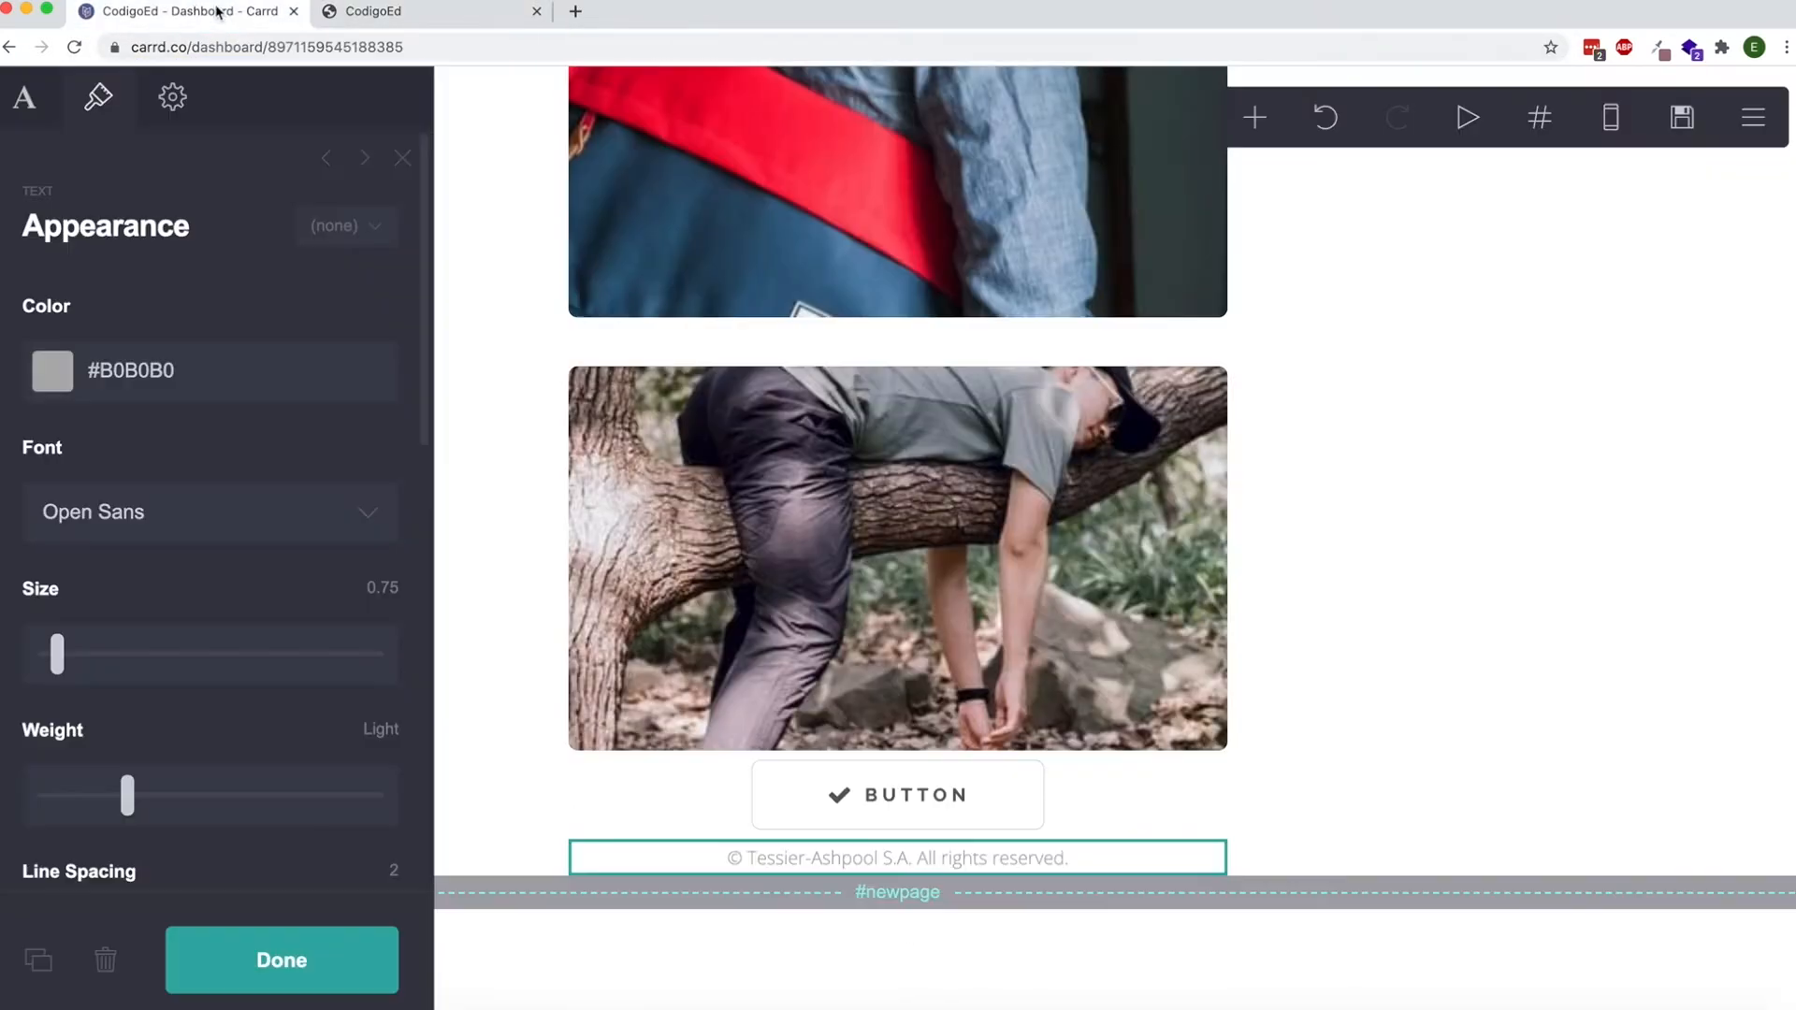
Add a Control of type Header Marker and place it directly below the Home button.
left_click(510, 405)
scroll(506, 407, "up", 15)
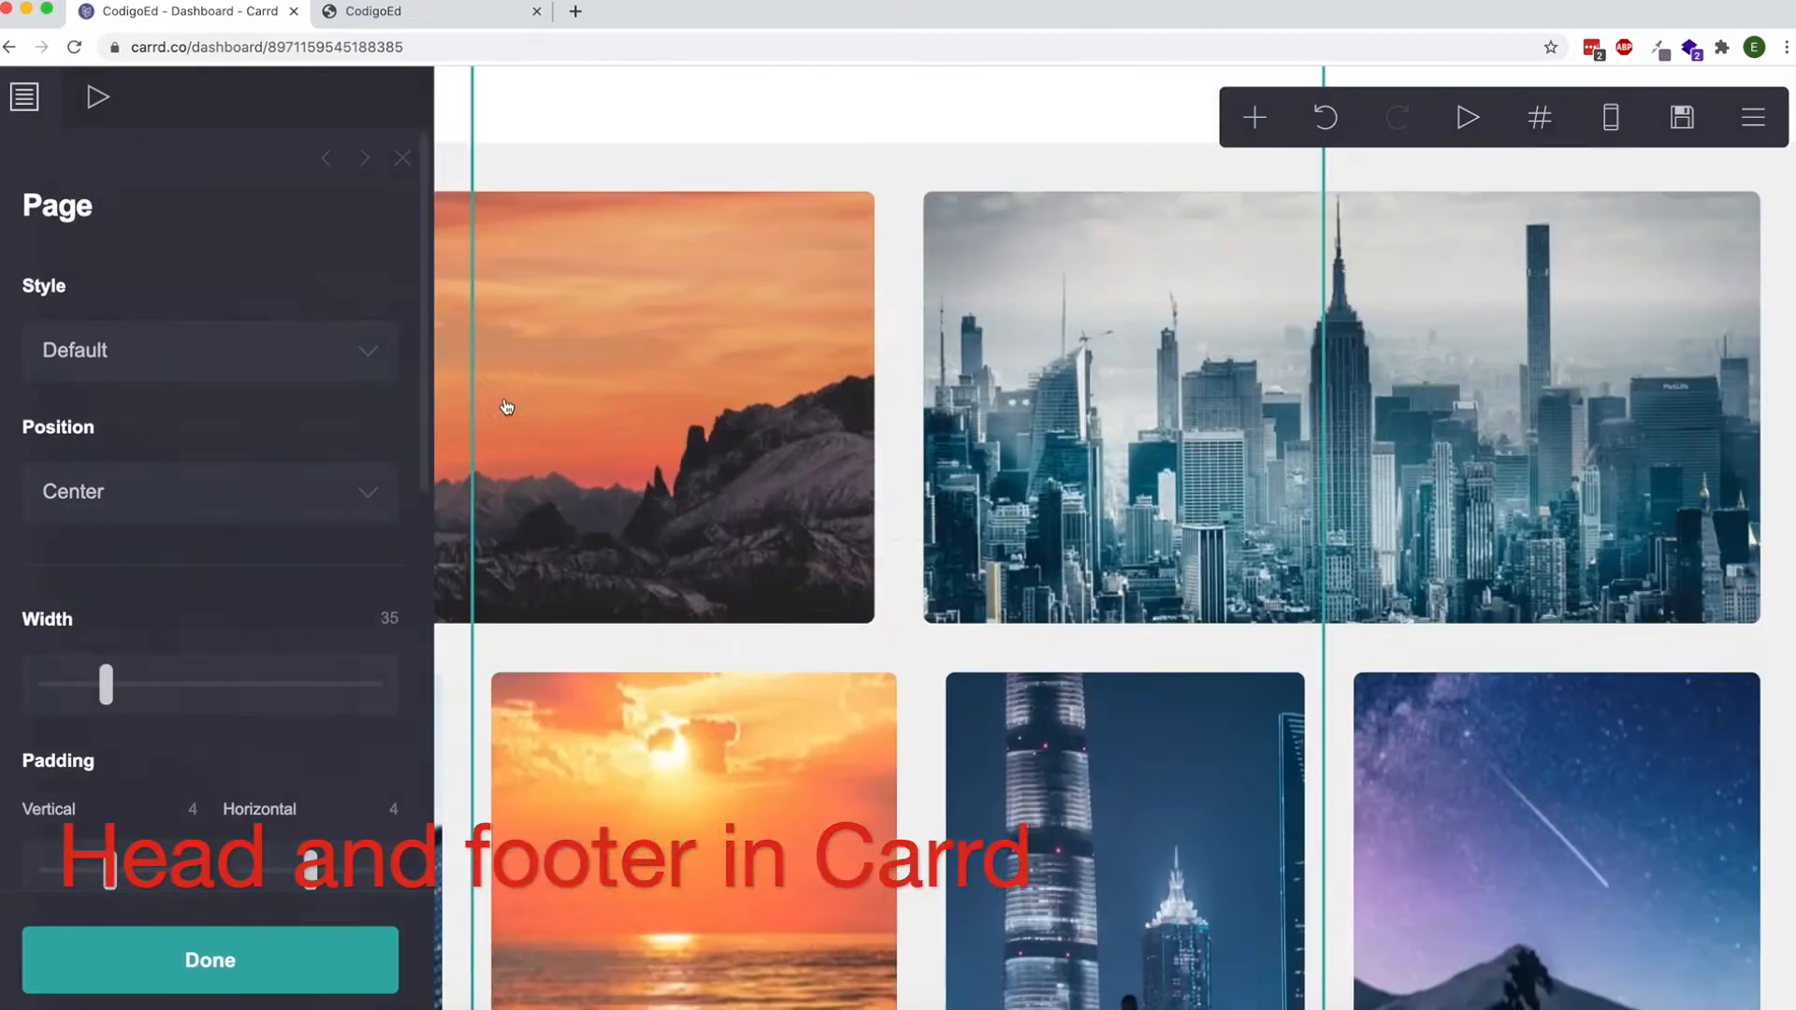
left_click(1371, 453)
left_click(1258, 119)
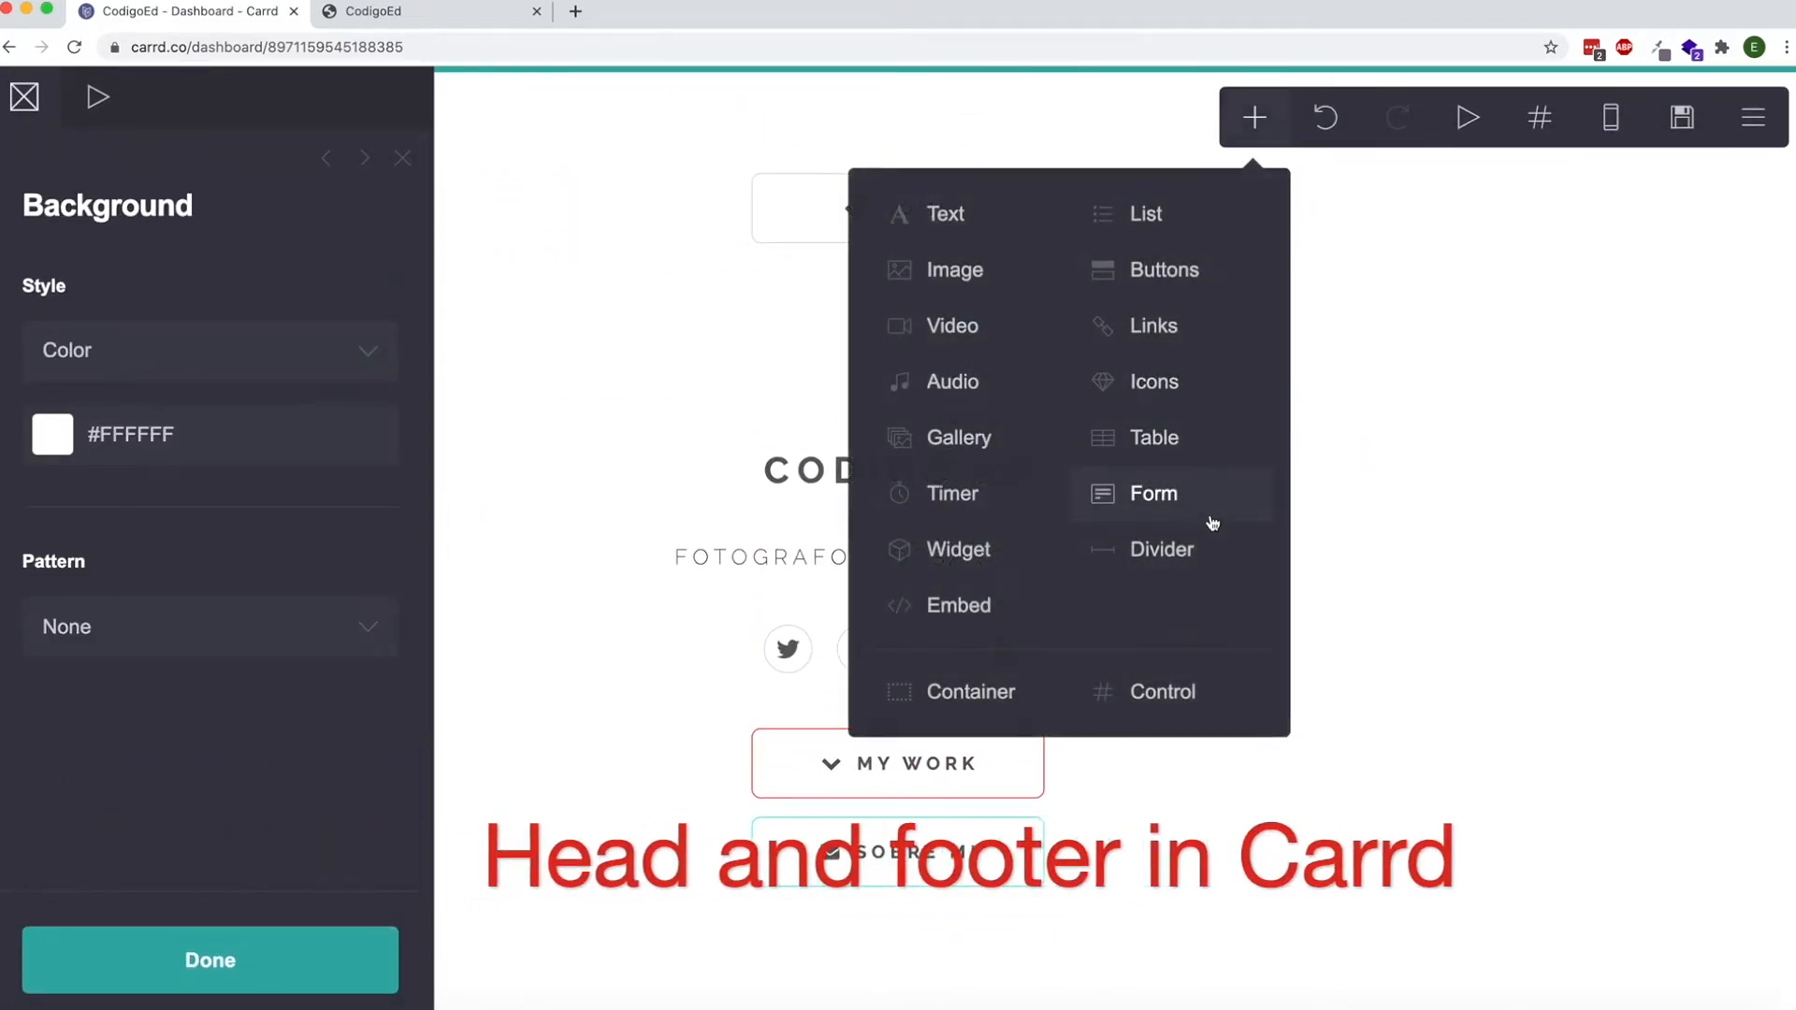
left_click(1129, 683)
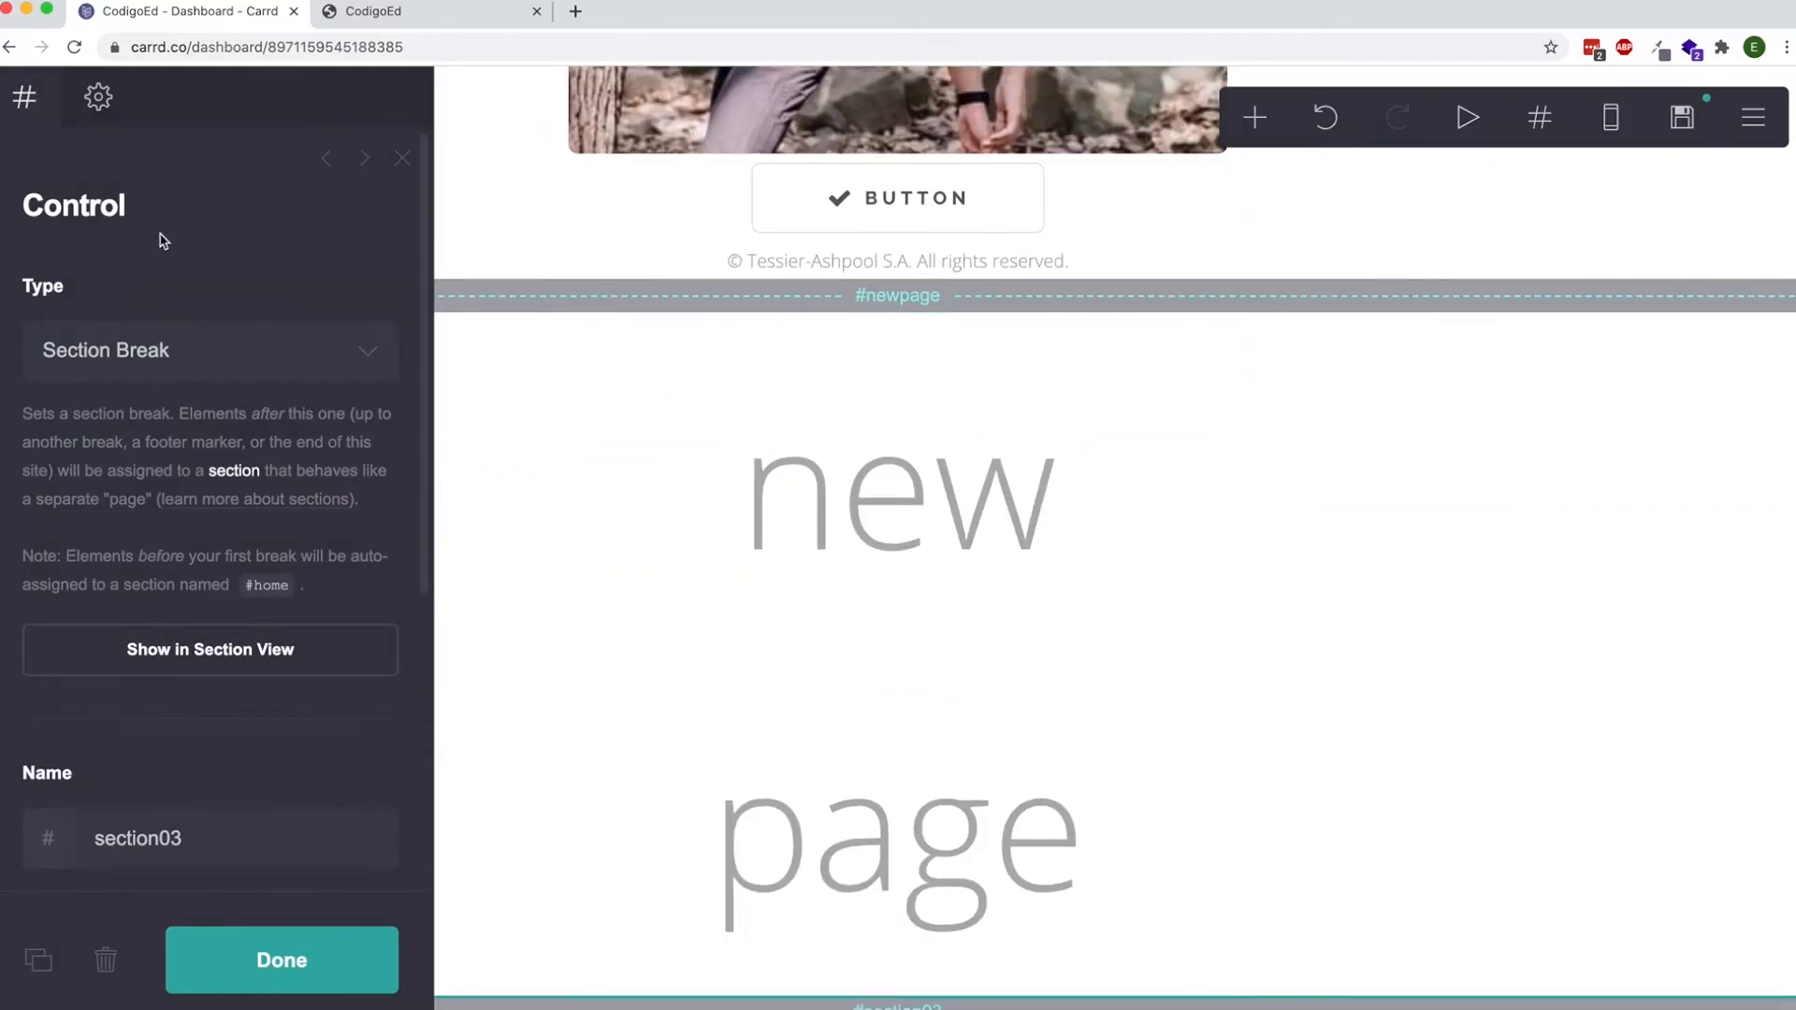
left_click(206, 372)
left_click(202, 380)
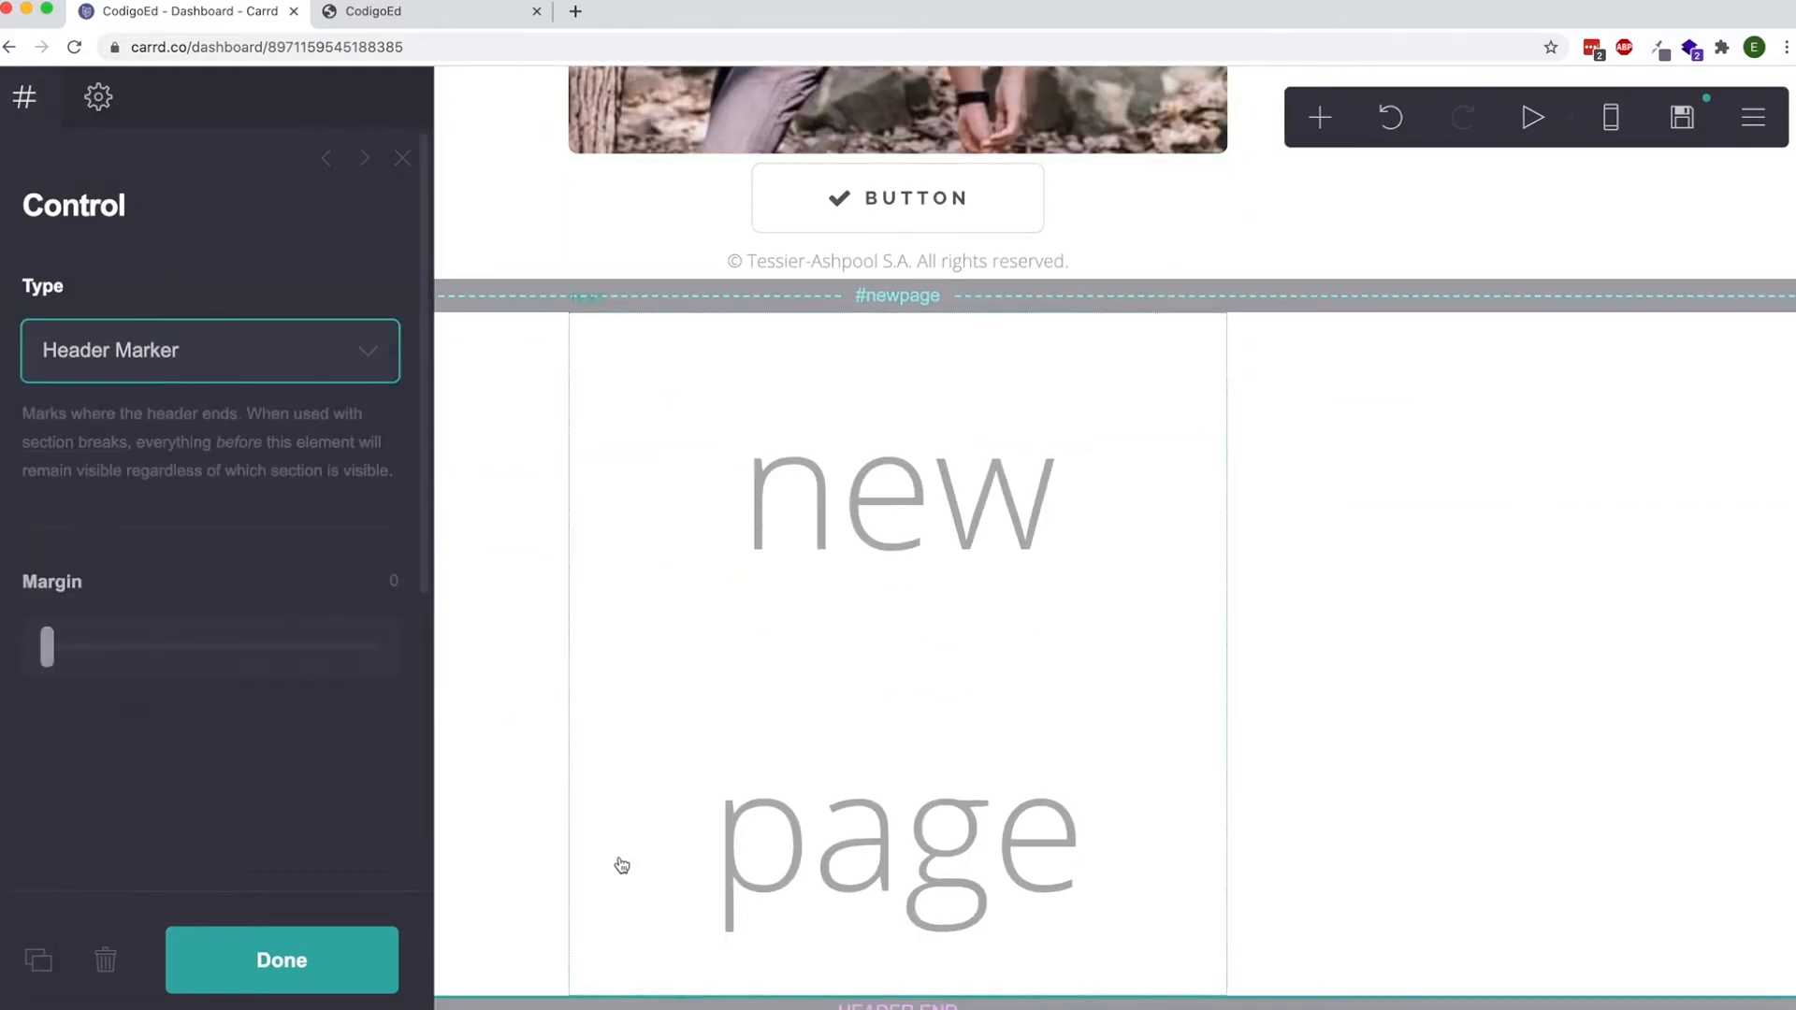
mouse_move(806, 1006)
left_mouse_down()
mouse_move(842, 642)
mouse_move(813, 159)
mouse_move(806, 323)
mouse_move(784, 265)
left_mouse_up()
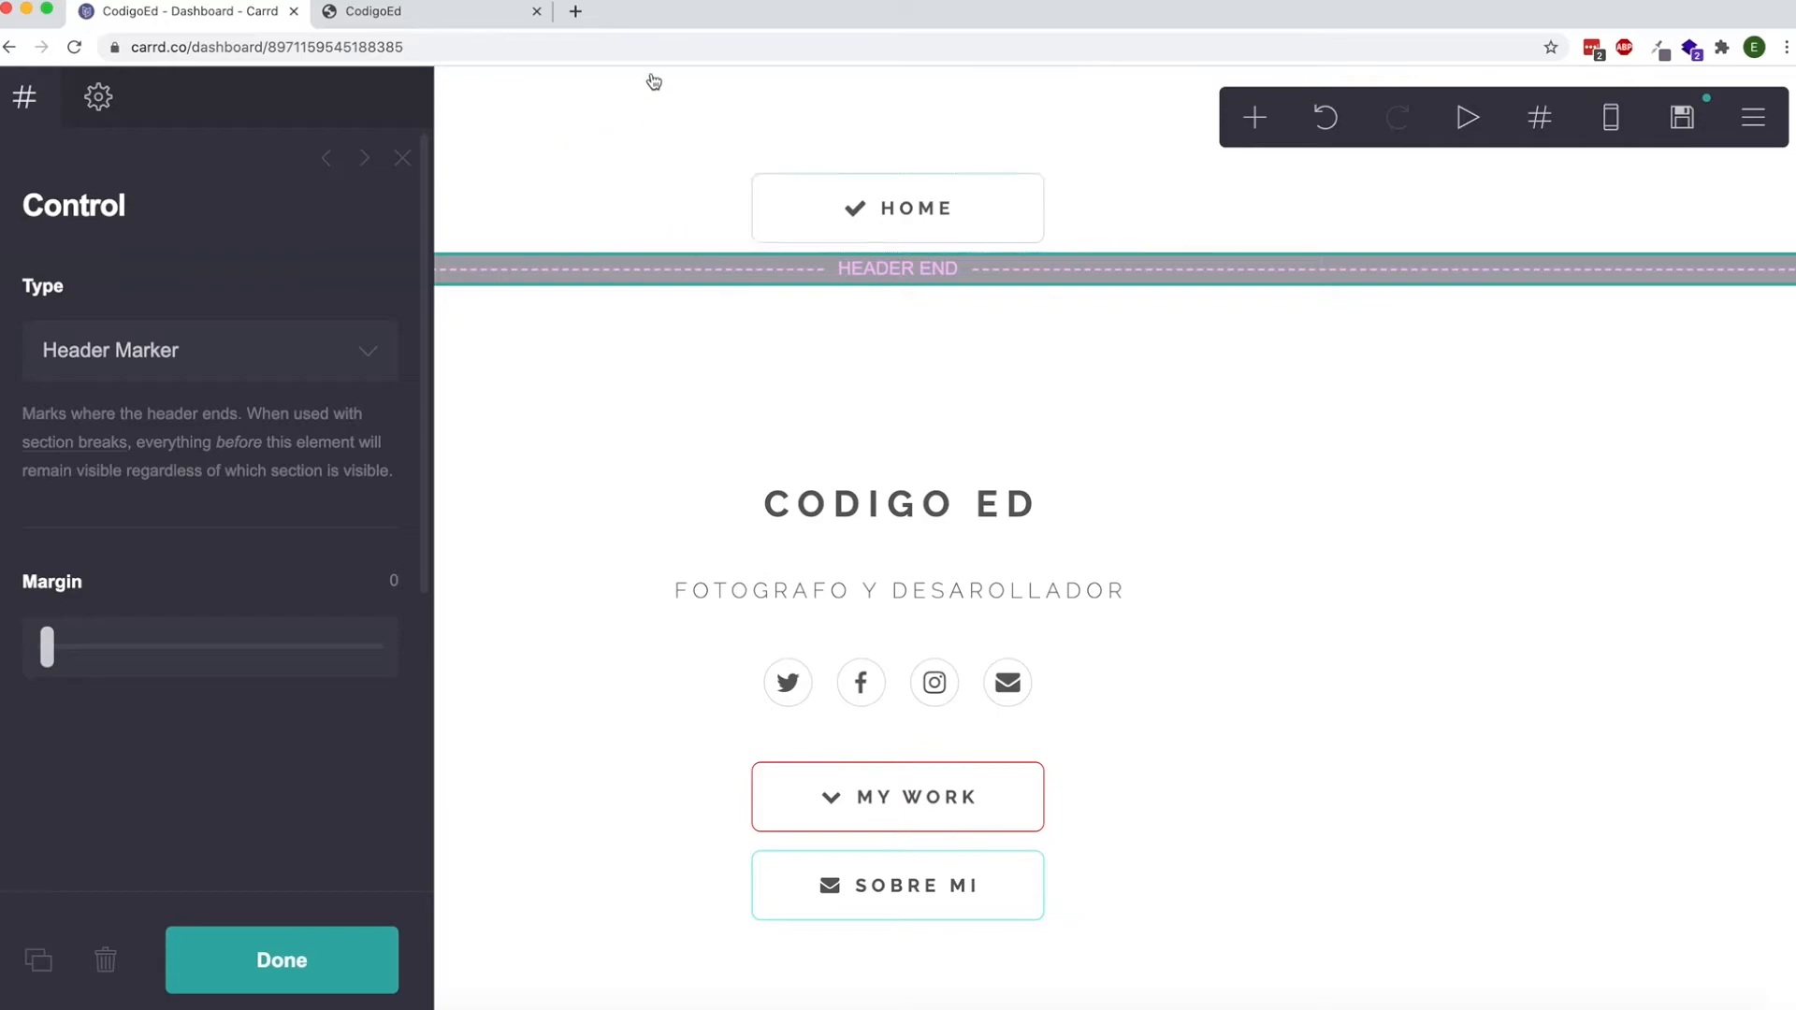
Duplicate the header marker below the Home button.
left_click(923, 284)
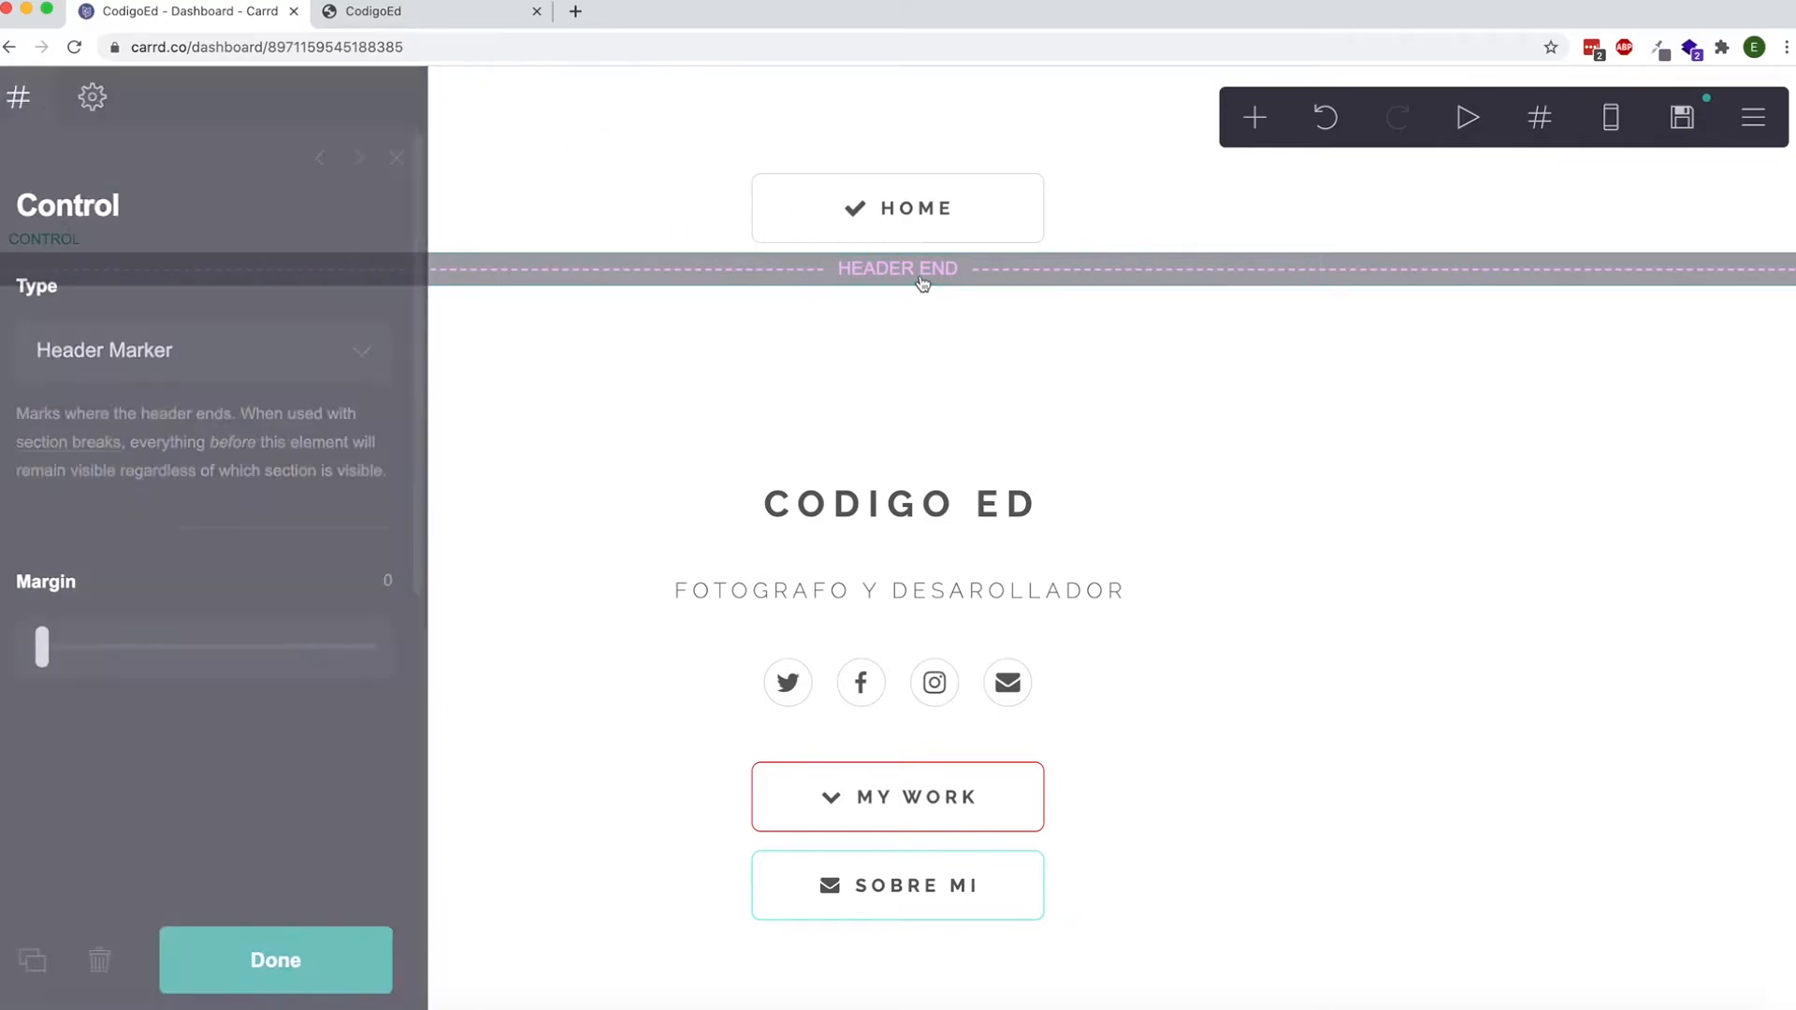
left_click(909, 282)
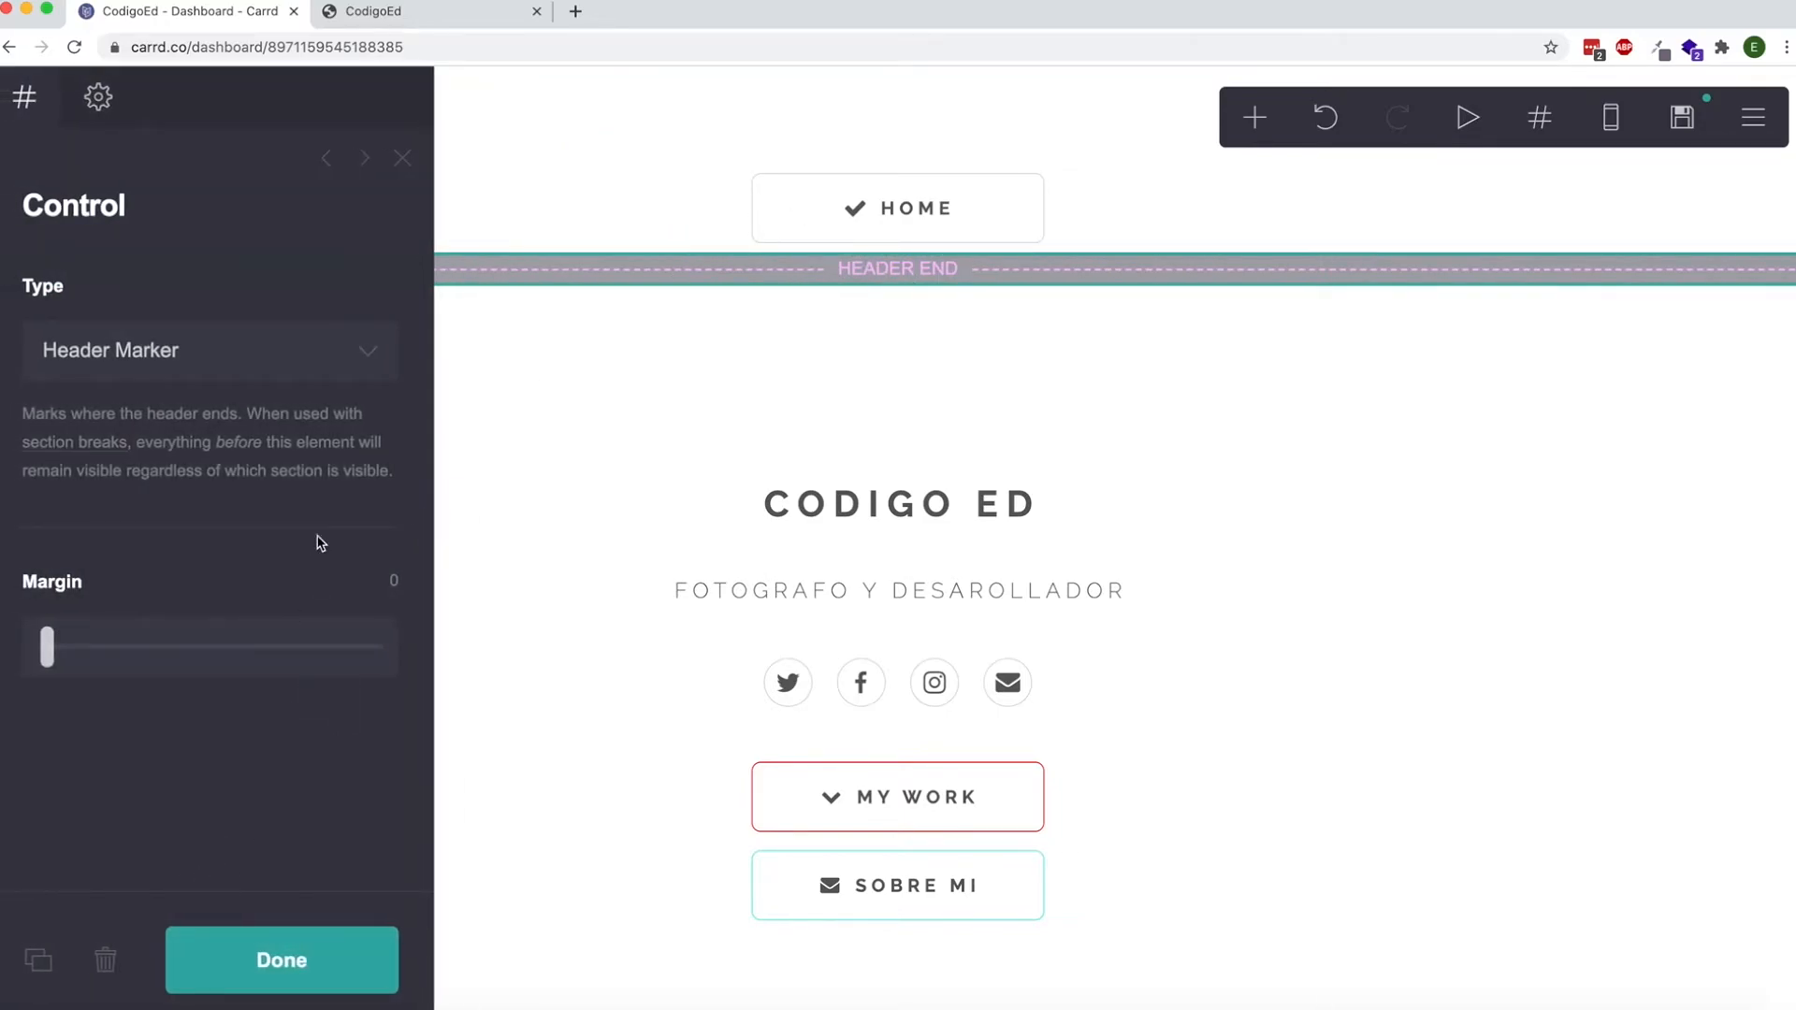
left_click(35, 960)
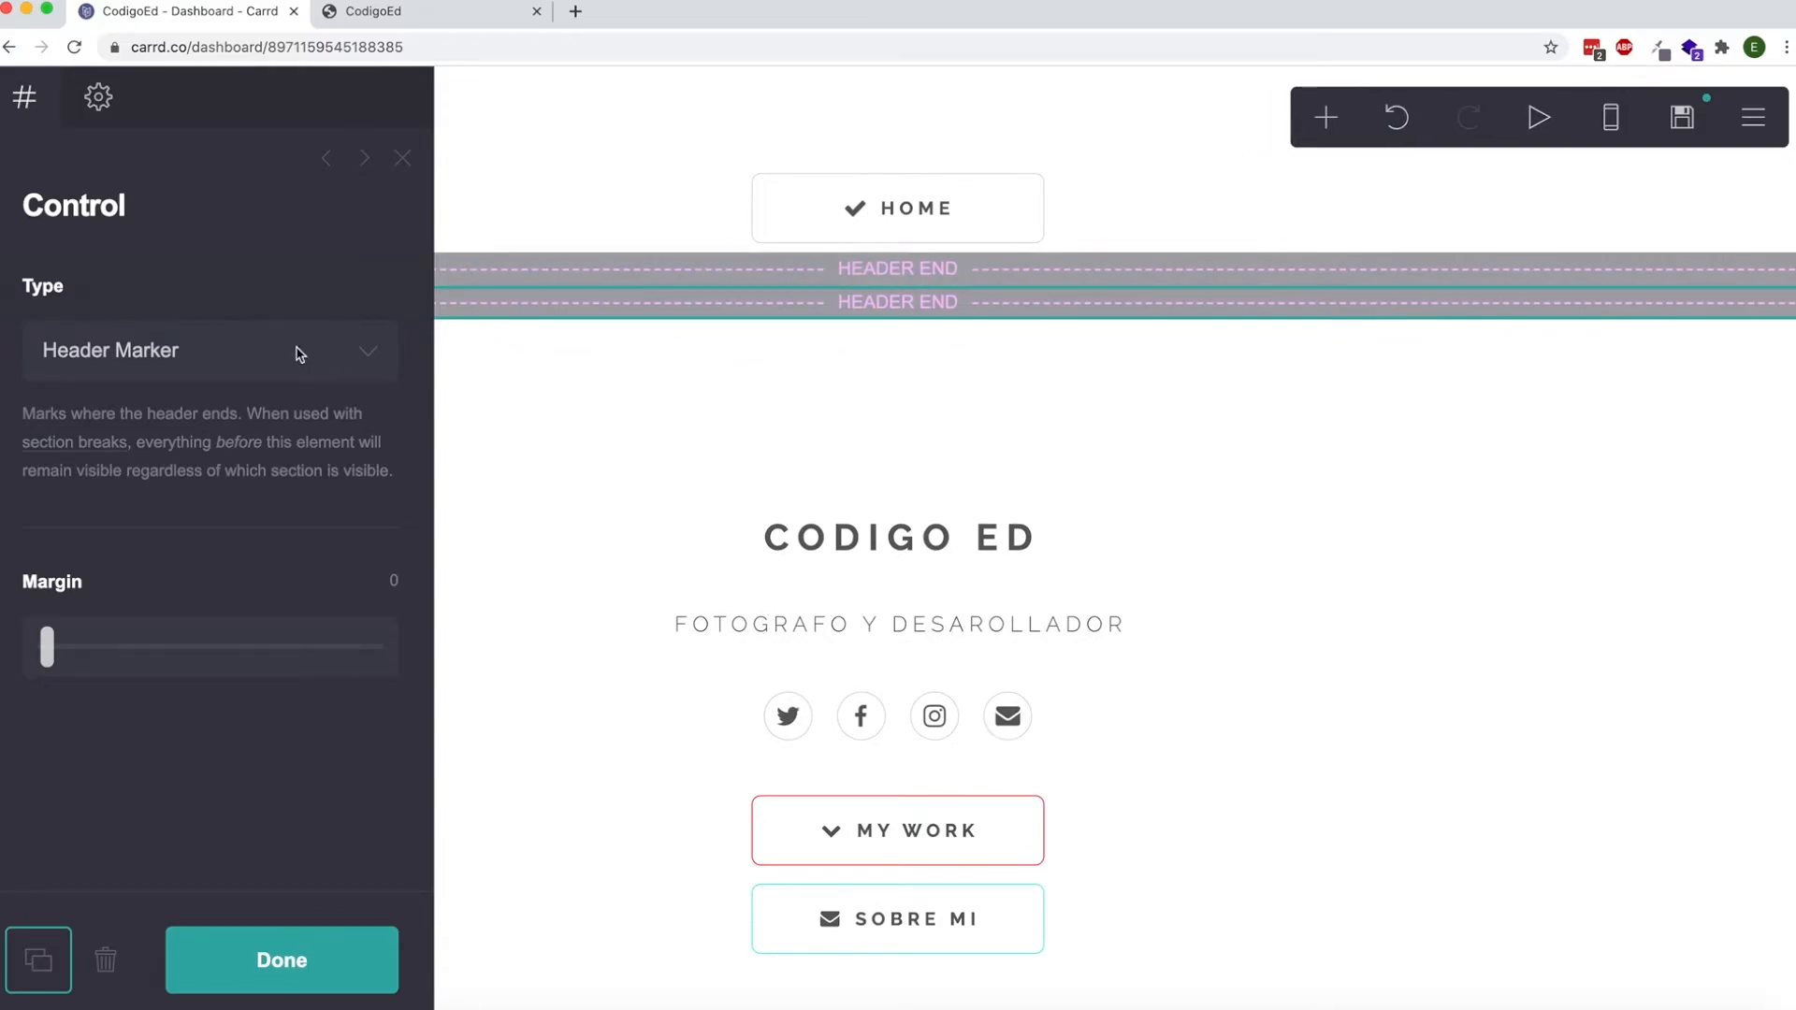
Change the duplicated header marker's type to Footer Marker and move it below the "new page" text.
left_click(262, 352)
left_click(253, 378)
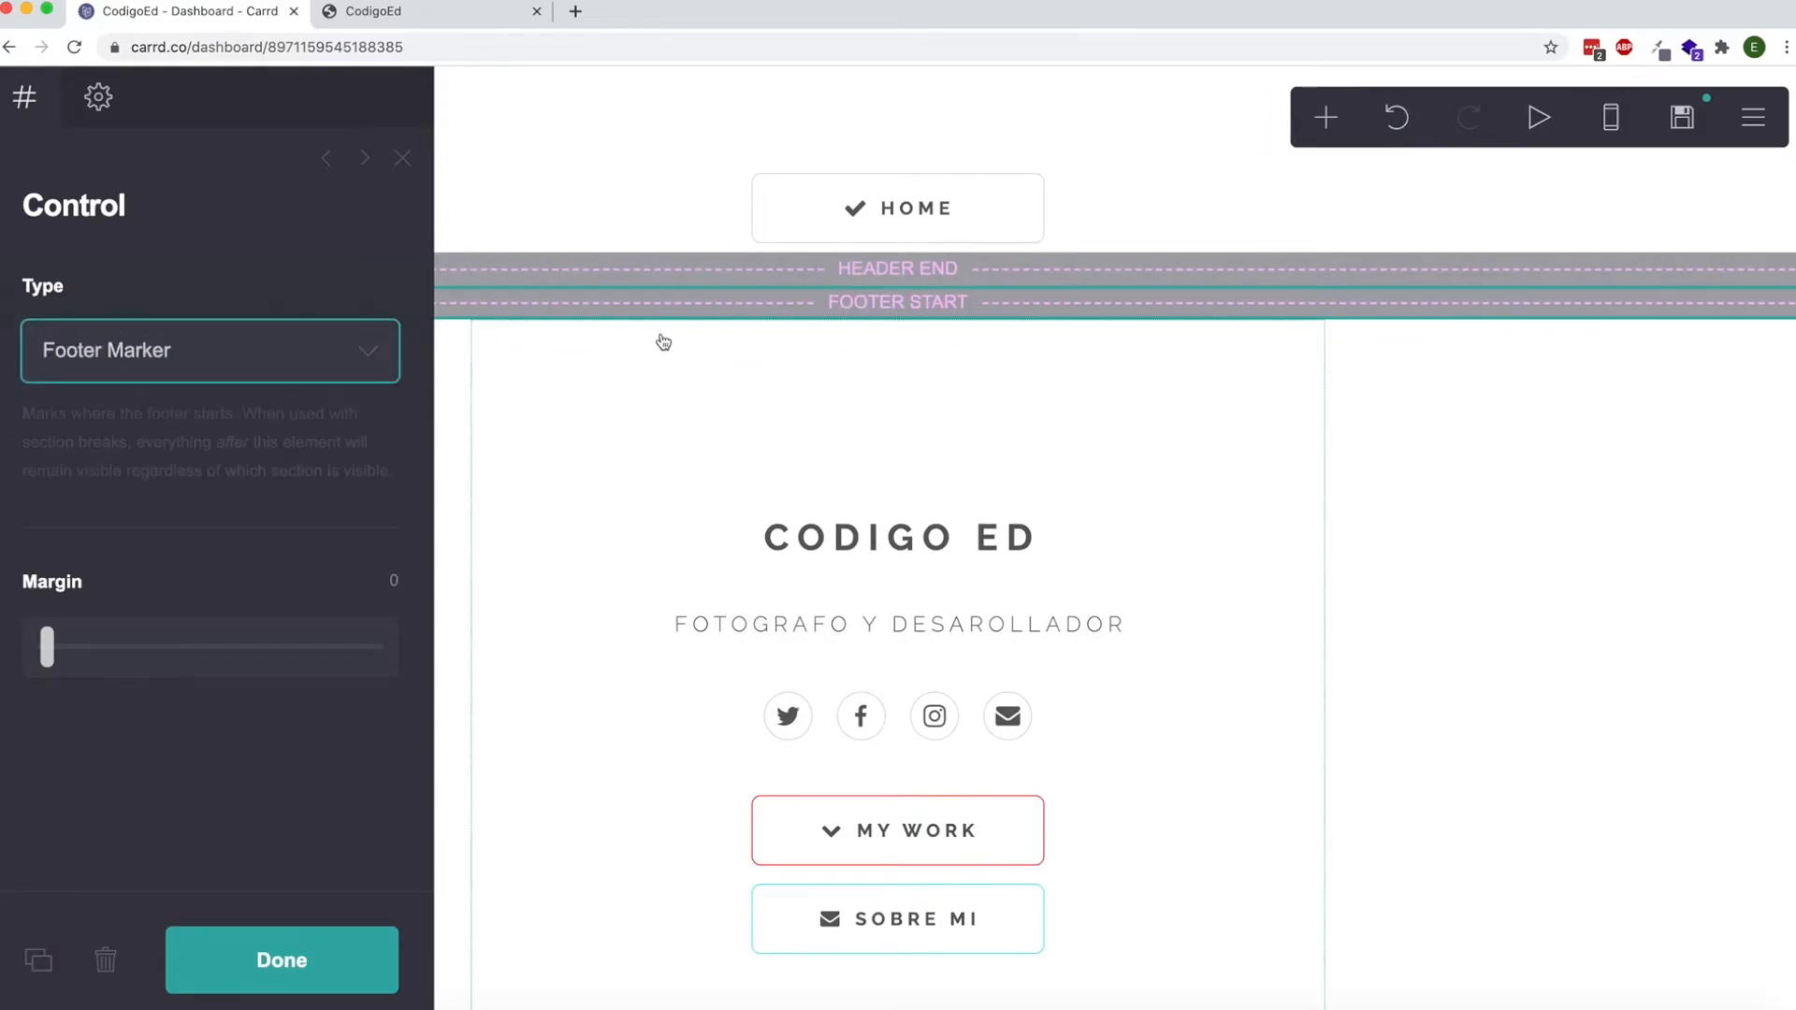
mouse_move(761, 305)
left_mouse_down()
mouse_move(802, 721)
mouse_move(733, 929)
left_mouse_up()
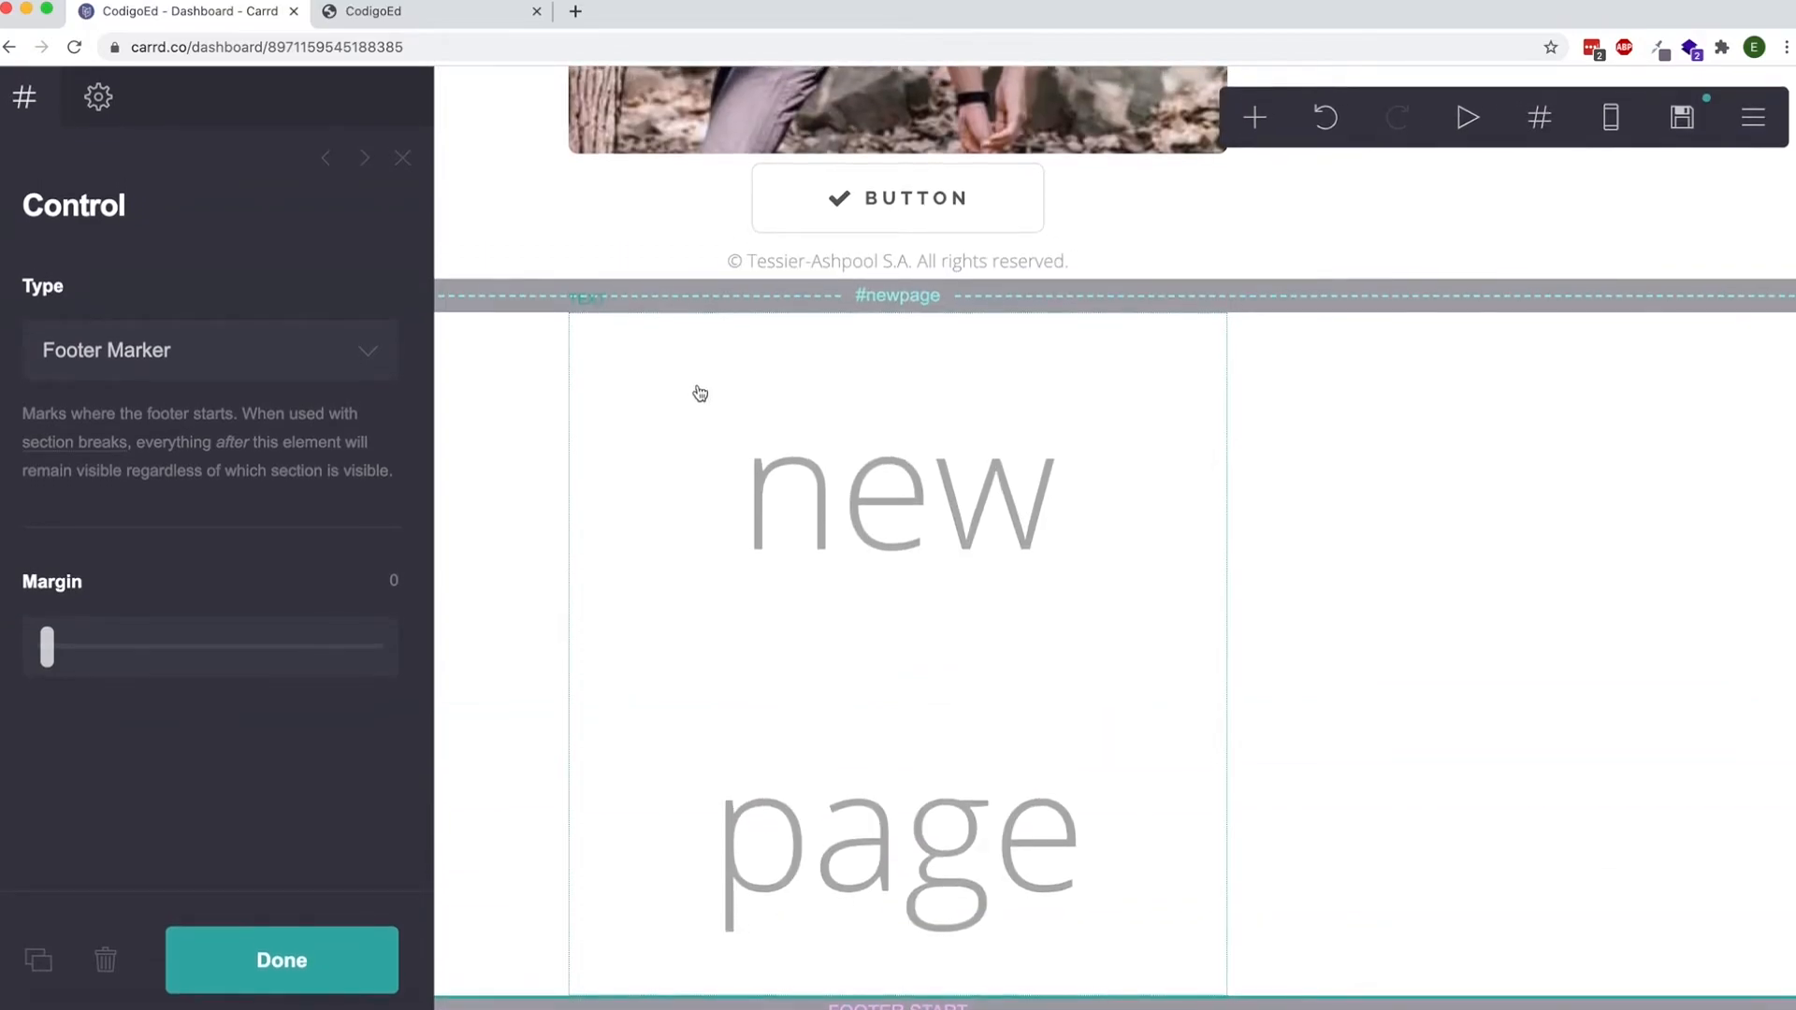
Move the copyright line from above the newpage section break to directly below the footer marker.
left_click_drag(765, 266, 806, 1007)
left_click(854, 966)
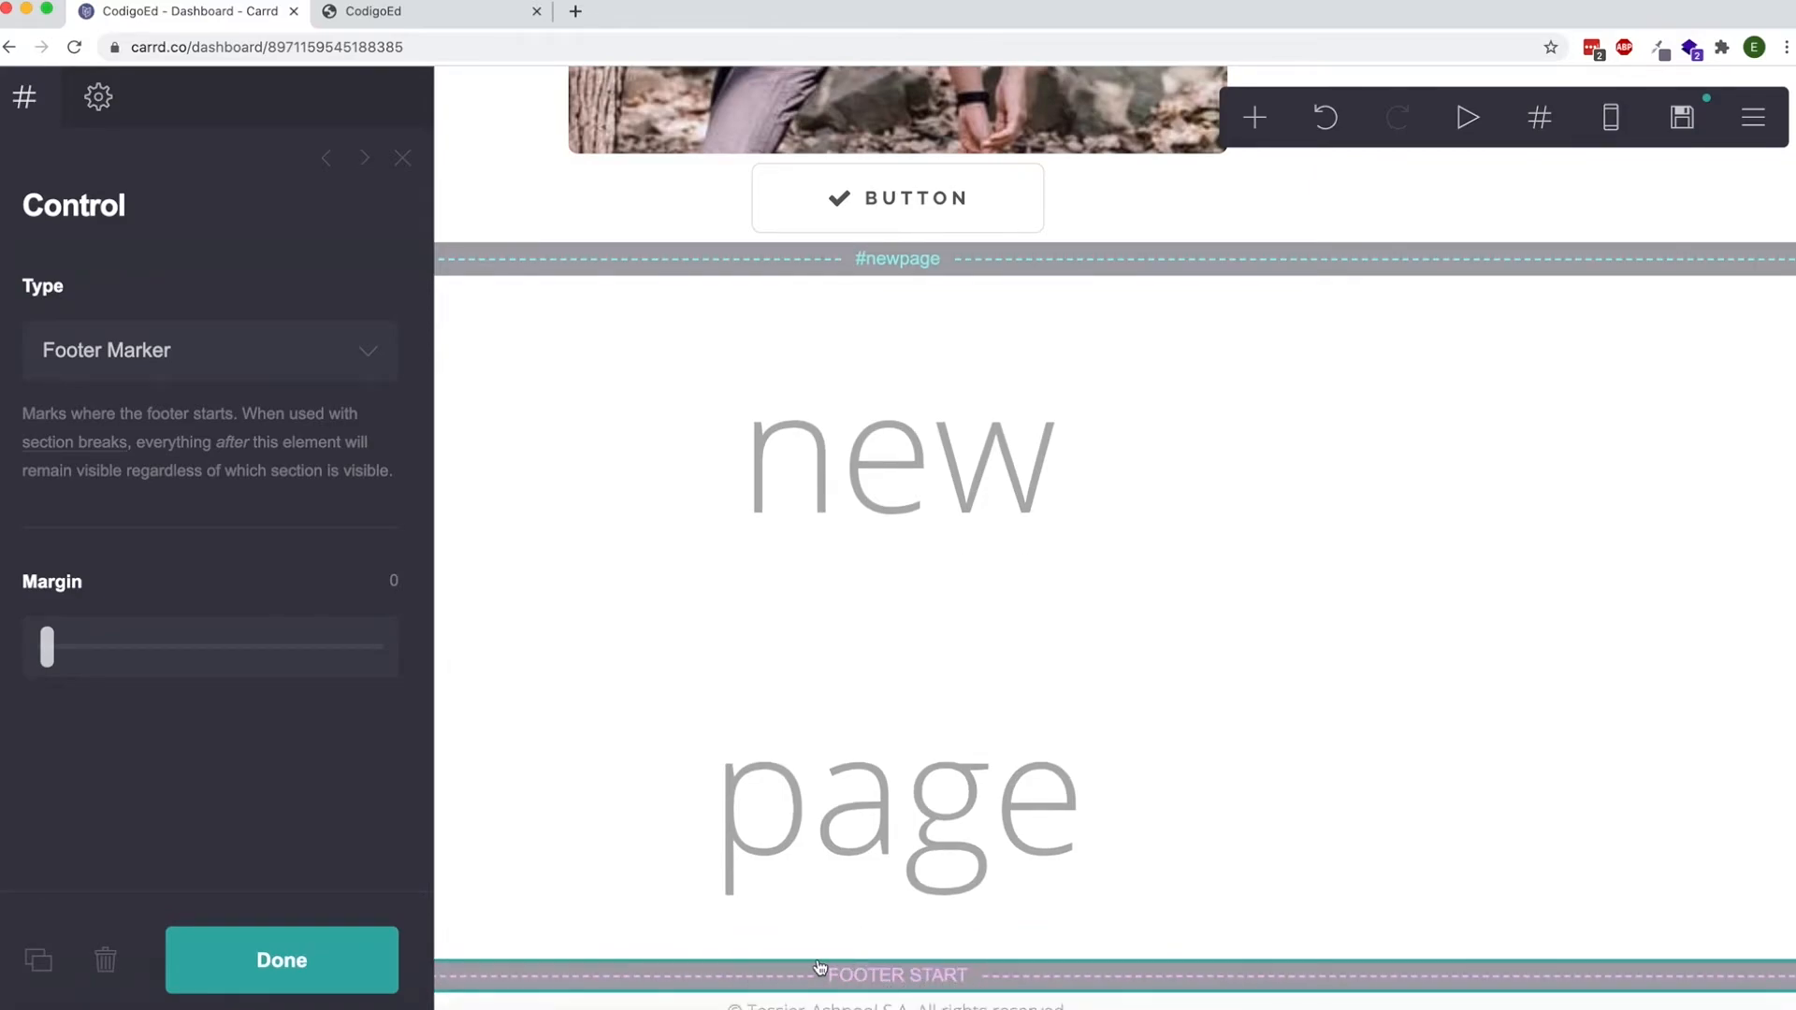
scroll(819, 968, "down", 1)
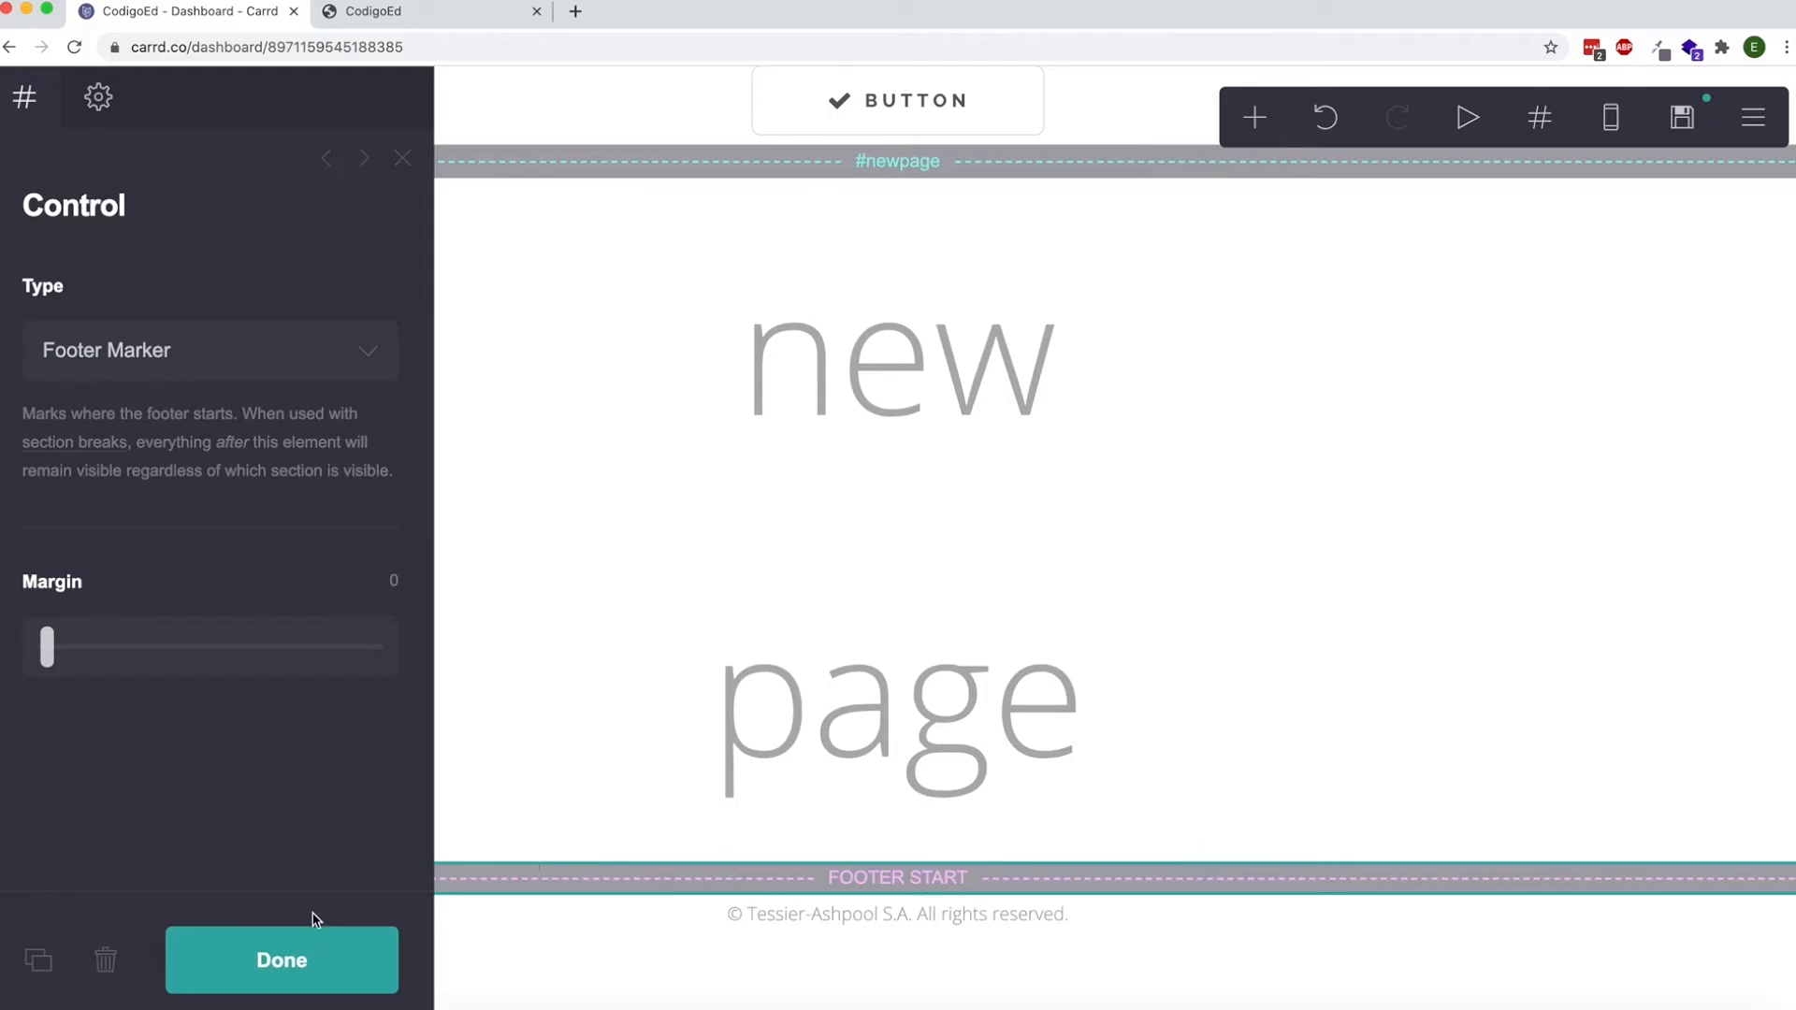
left_click(306, 975)
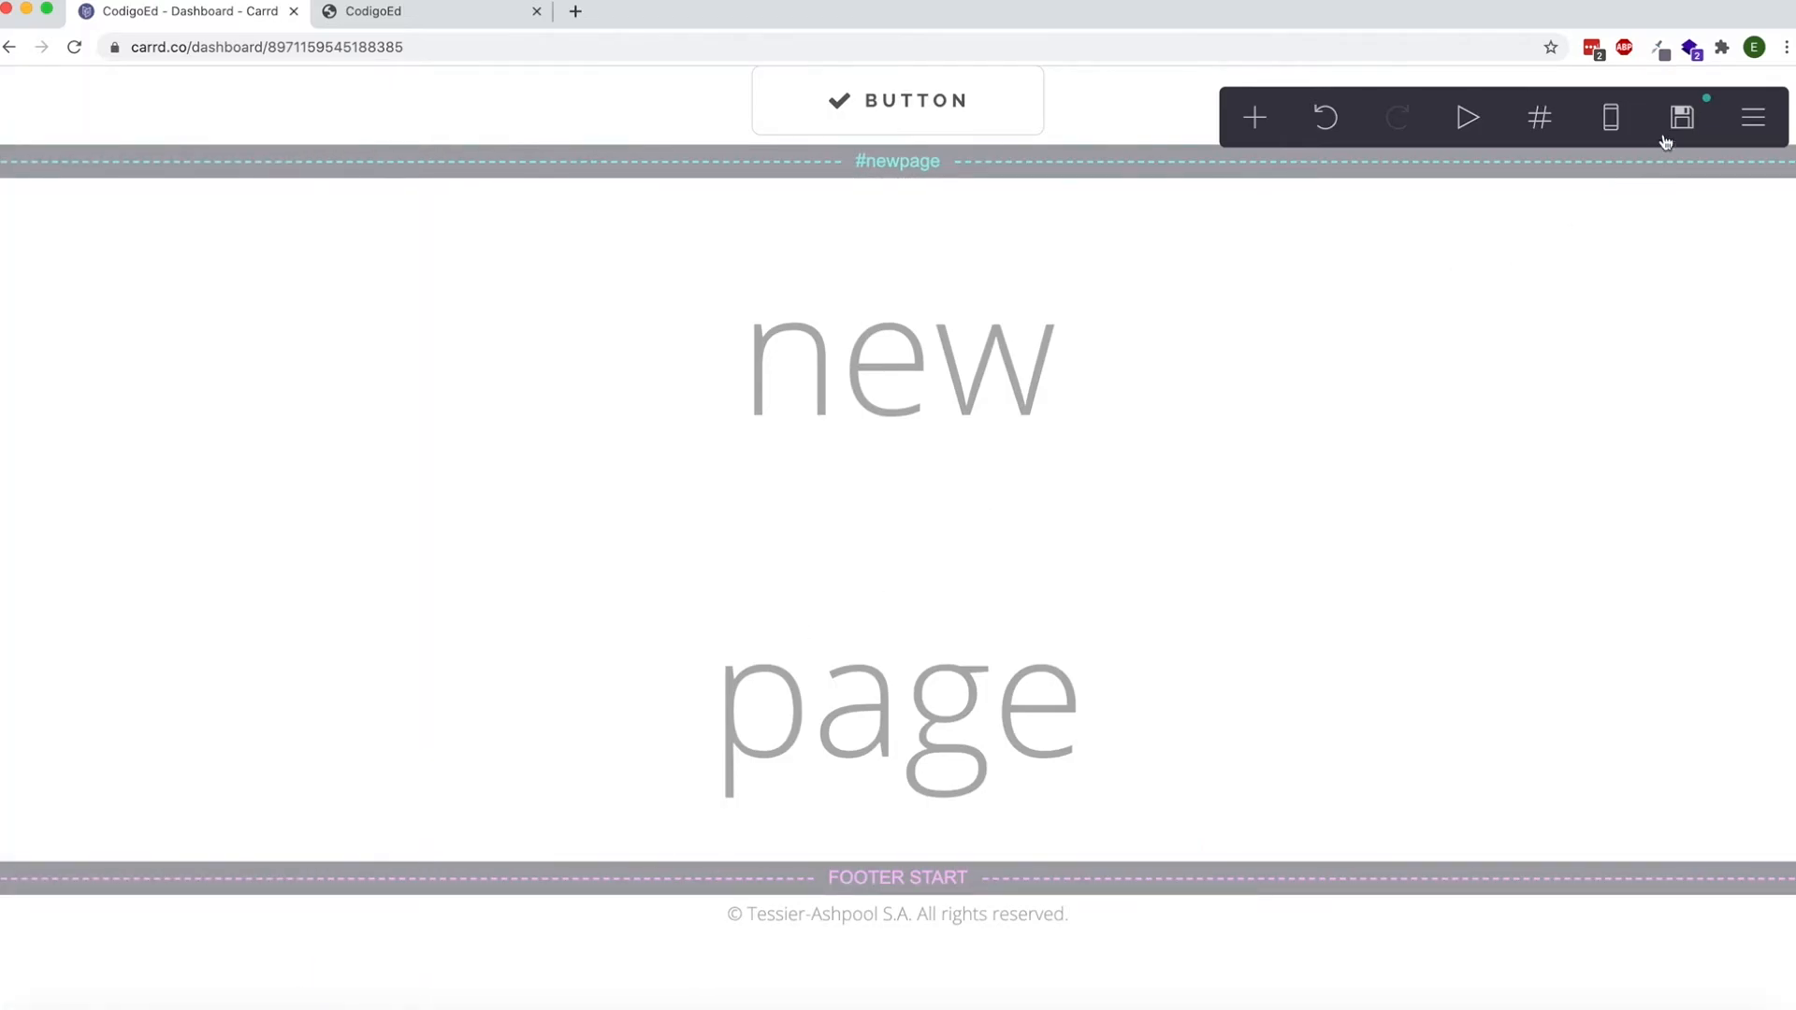
Publish the header and footer marker changes to the custom domain.
left_click(1665, 138)
left_click(306, 955)
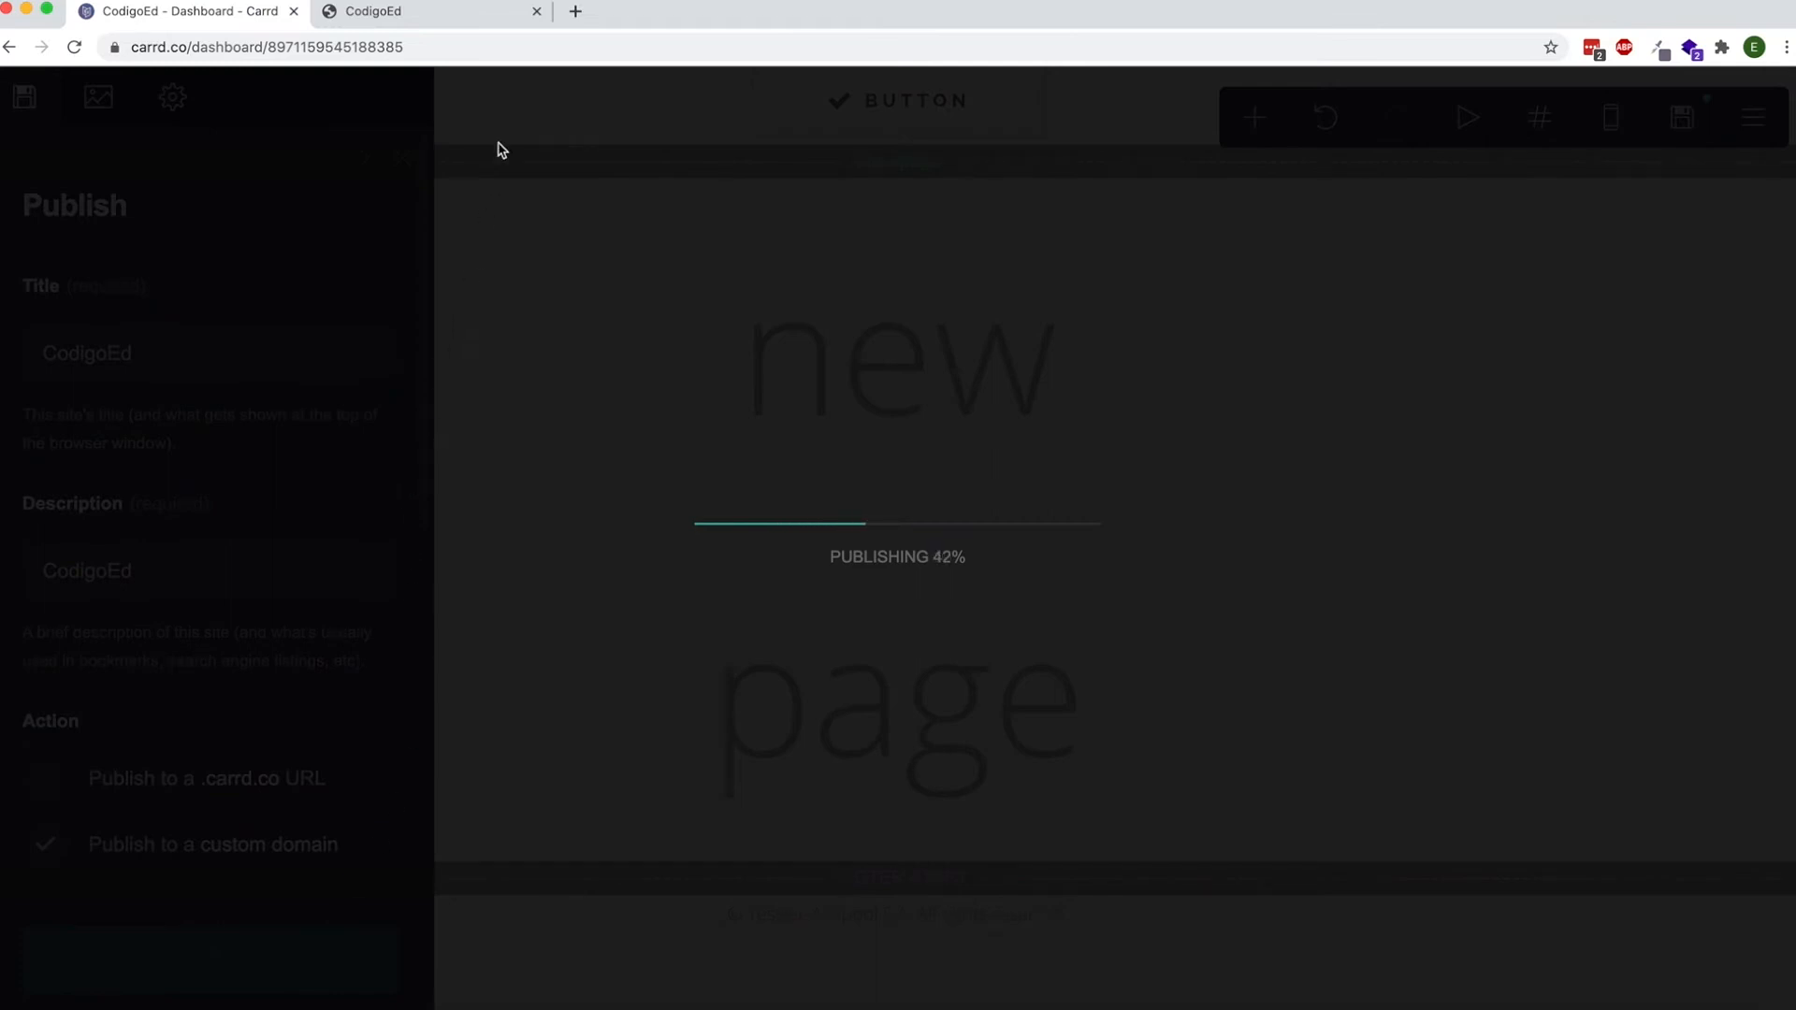
left_click(497, 101)
Check the shared Home button and copyright line on the published home, morework and newpage sections.
left_click(391, 23)
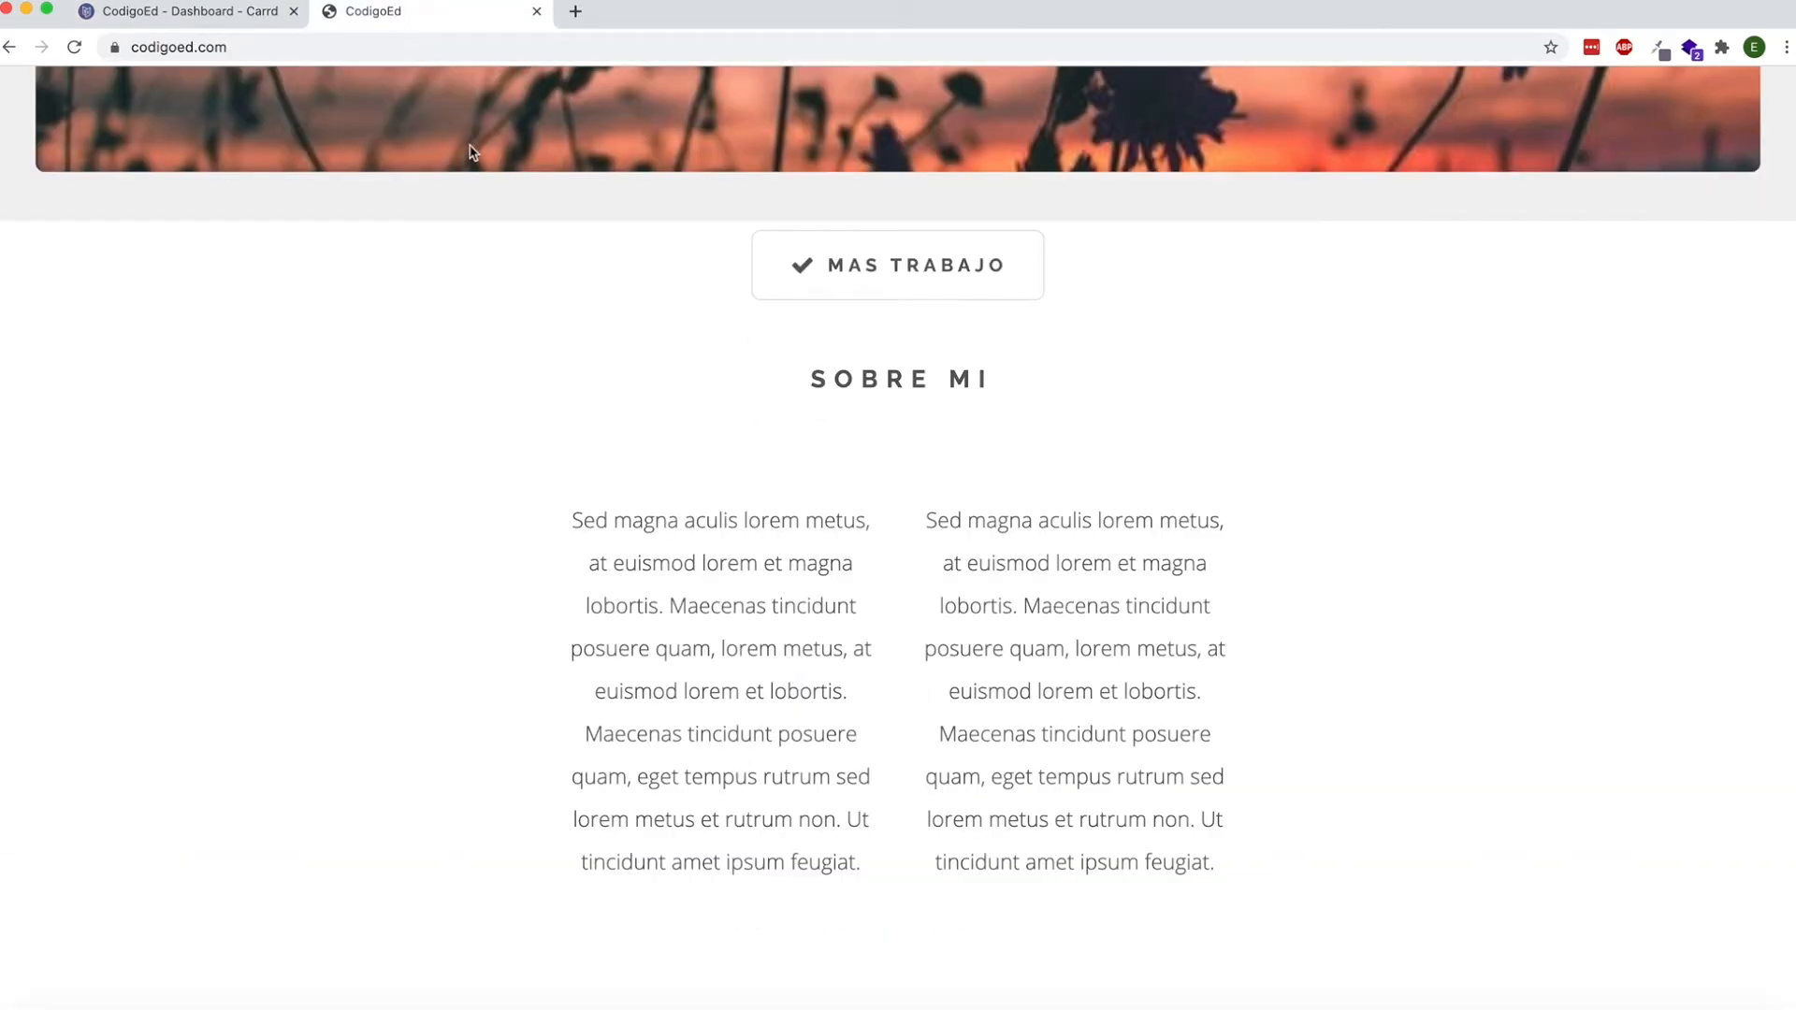
scroll(625, 200, "up", 10)
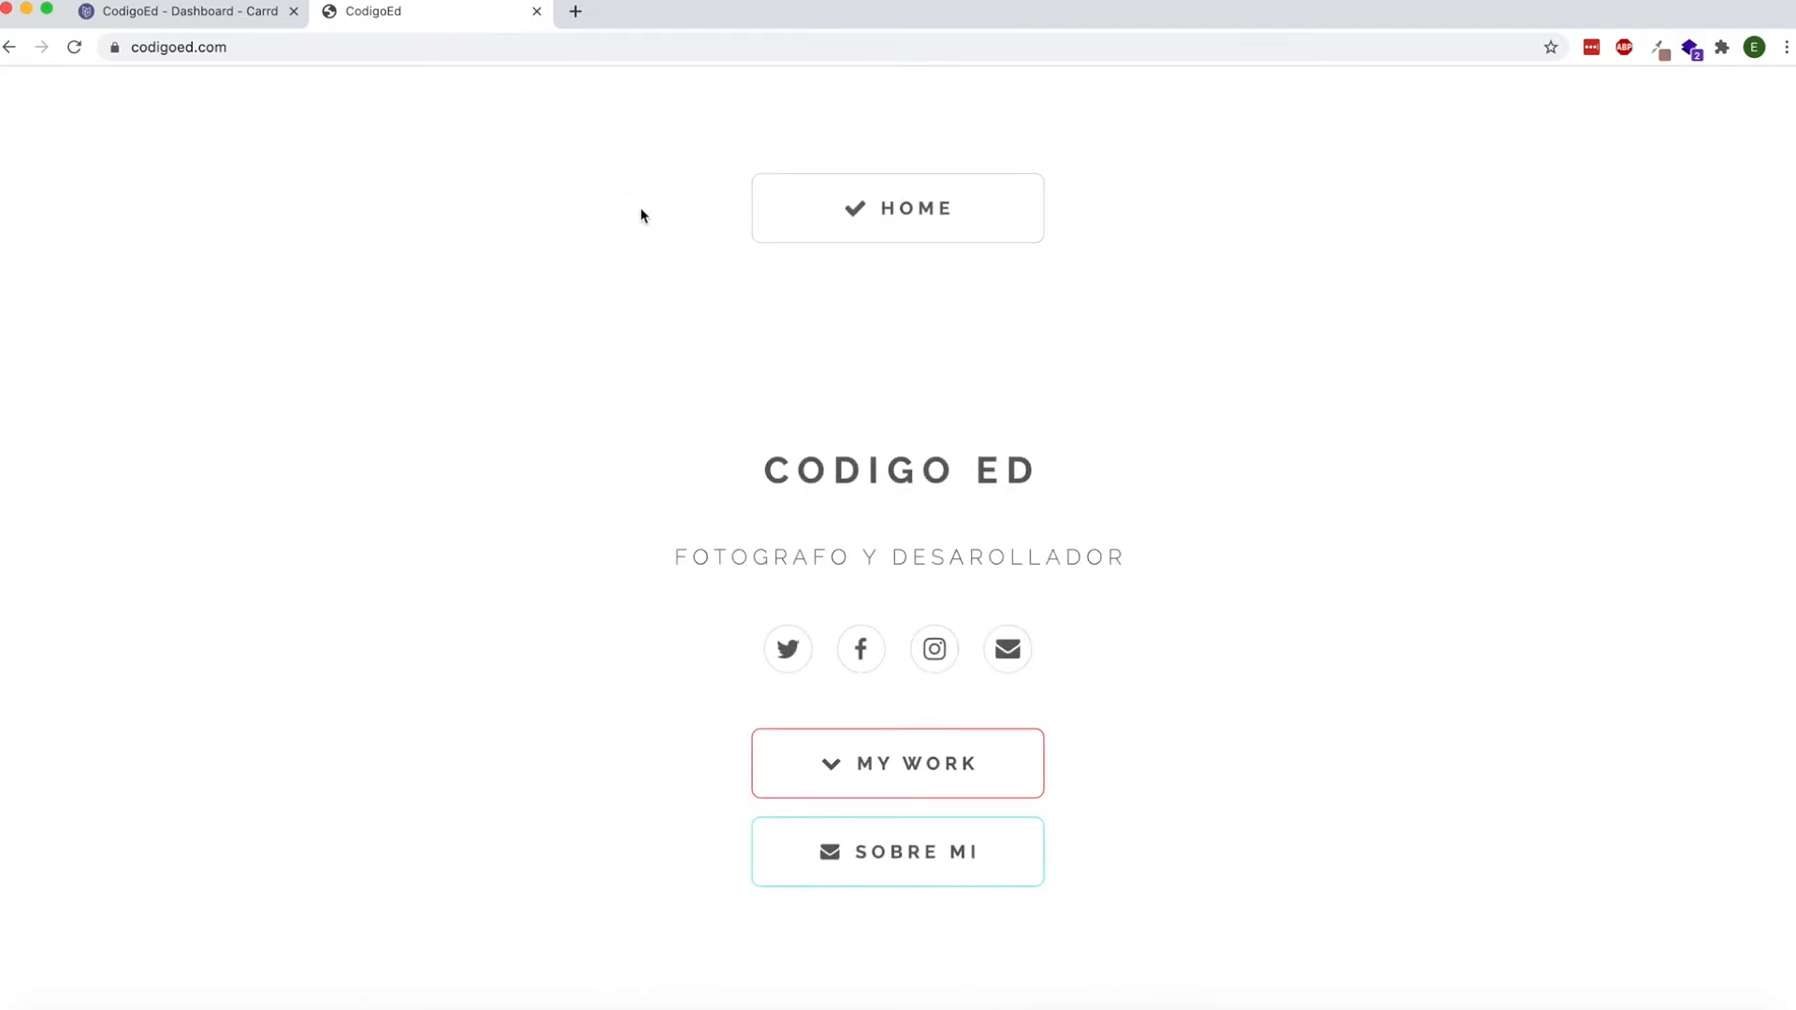
scroll(640, 206, "down", 15)
triple_click(853, 904)
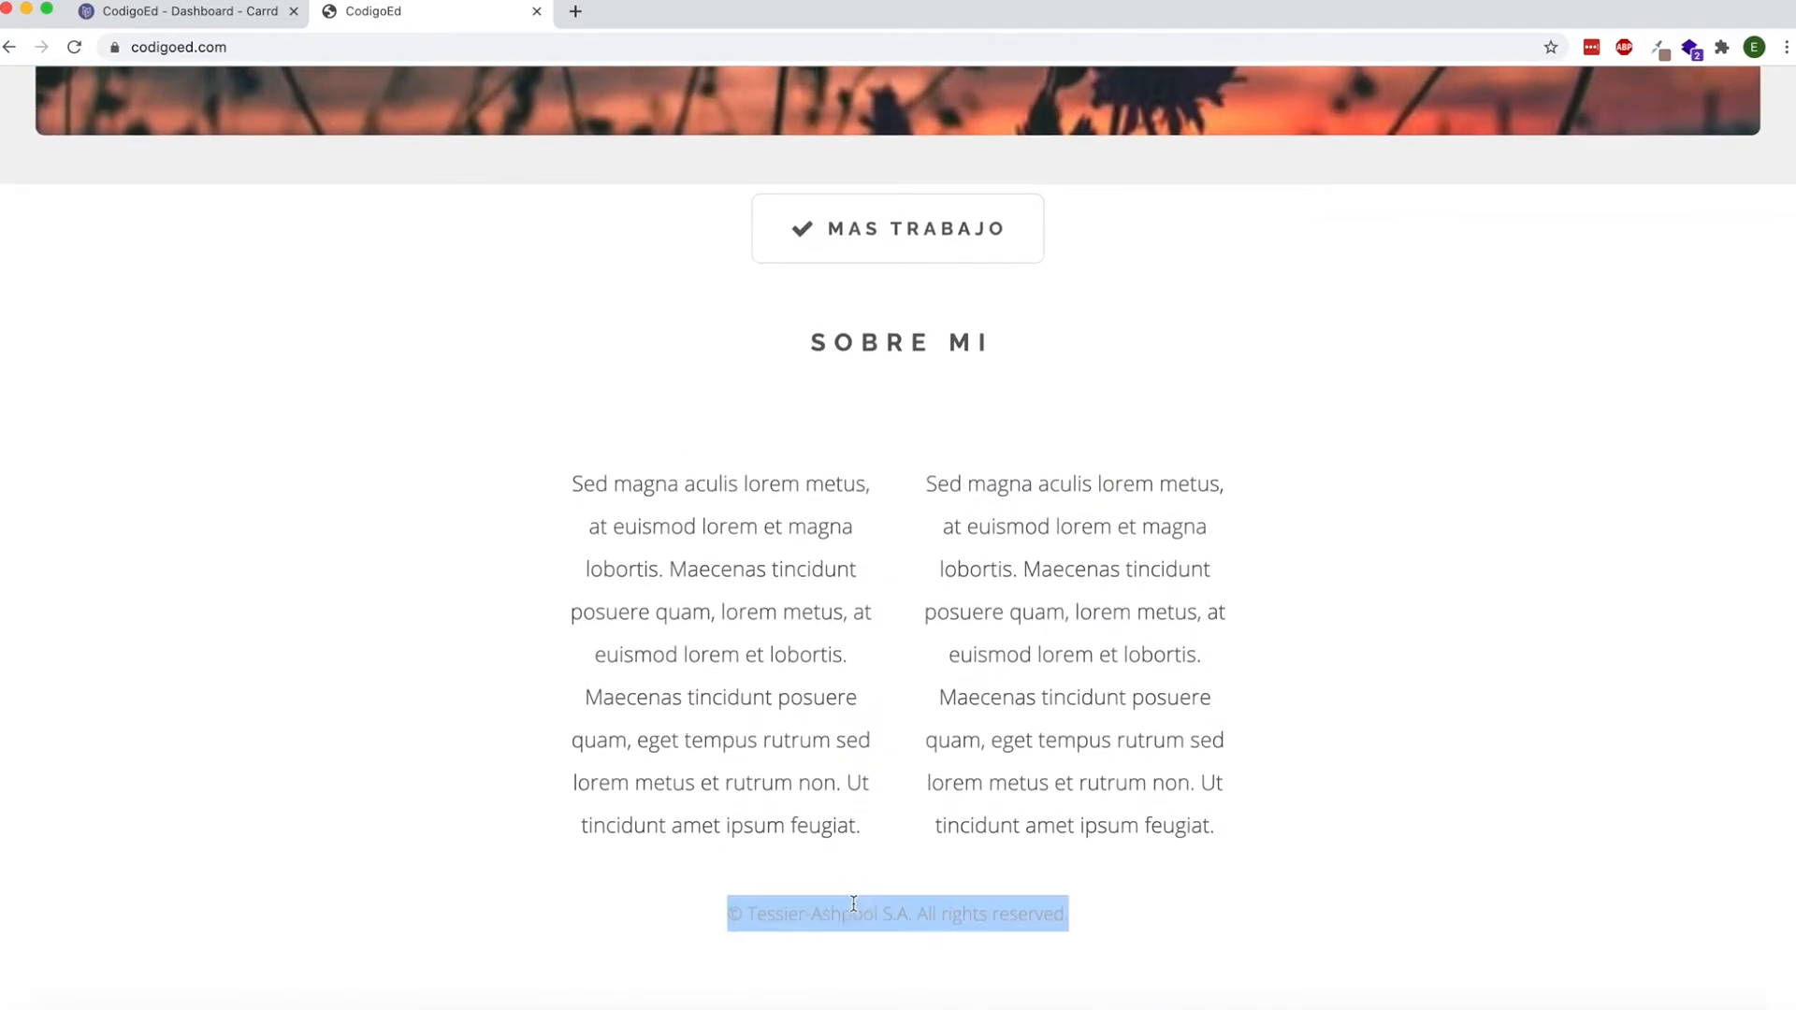
left_click(818, 233)
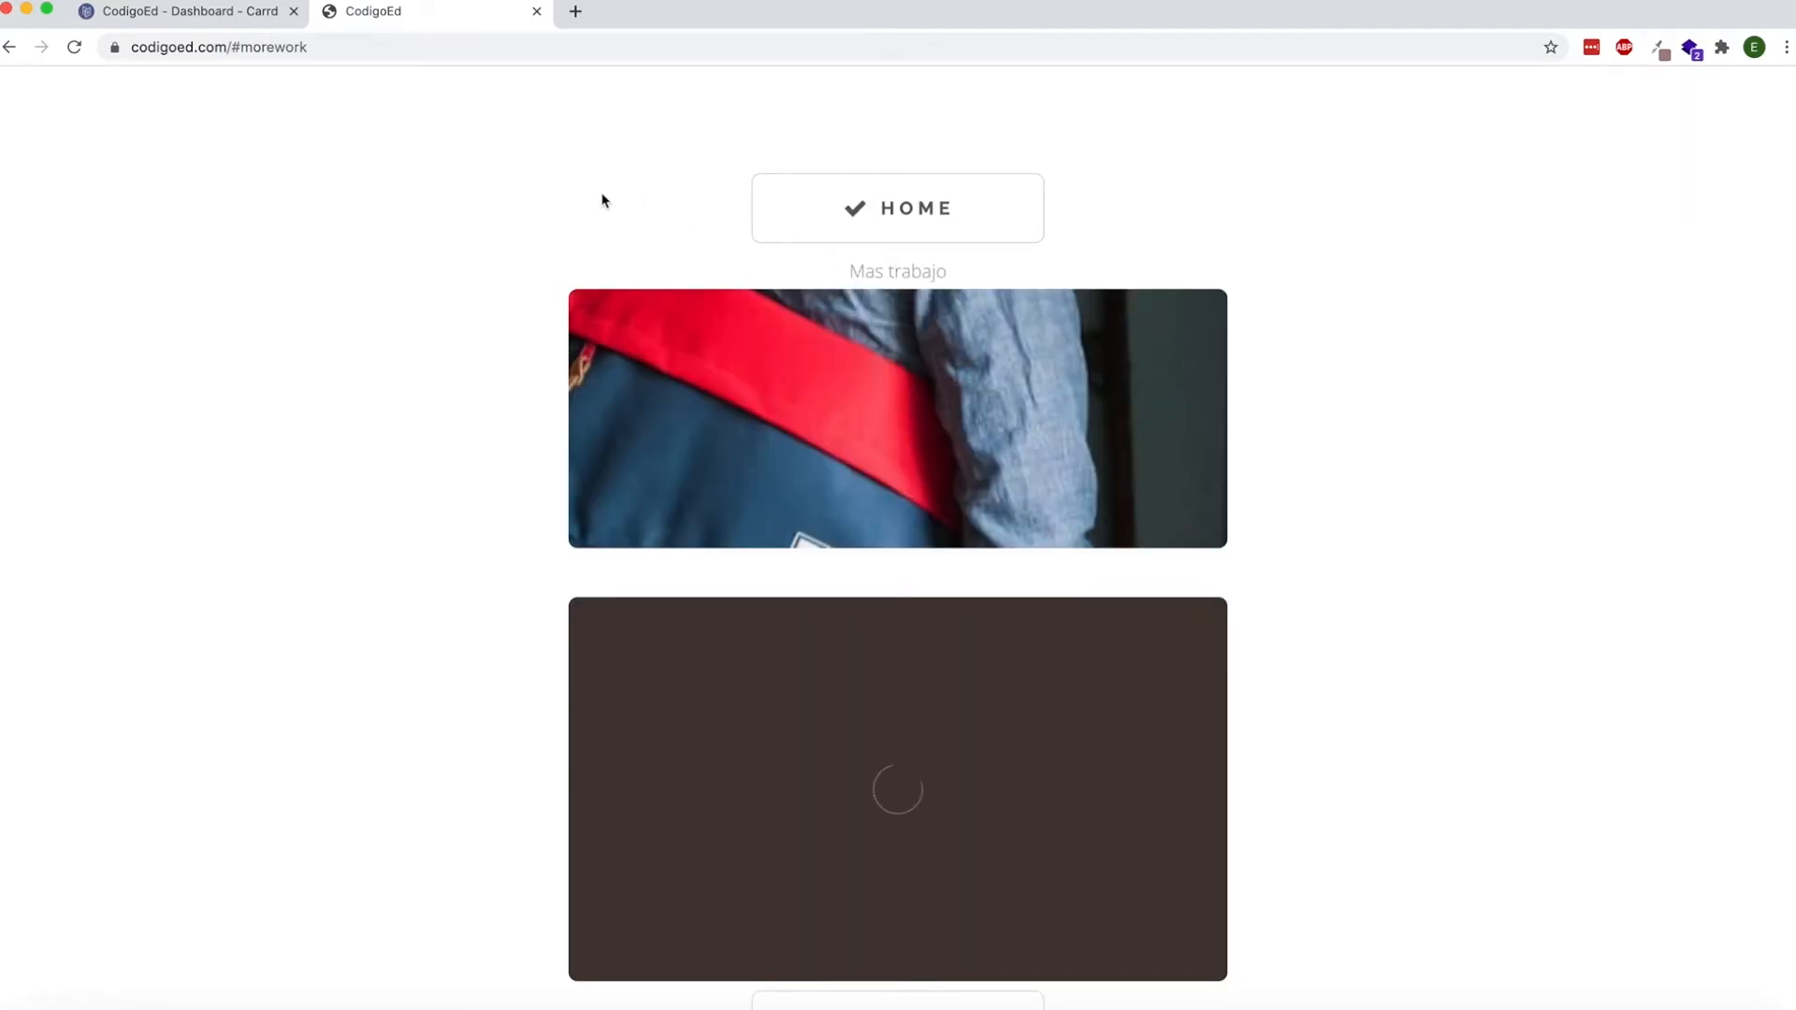
scroll(614, 200, "down", 2)
left_click(883, 845)
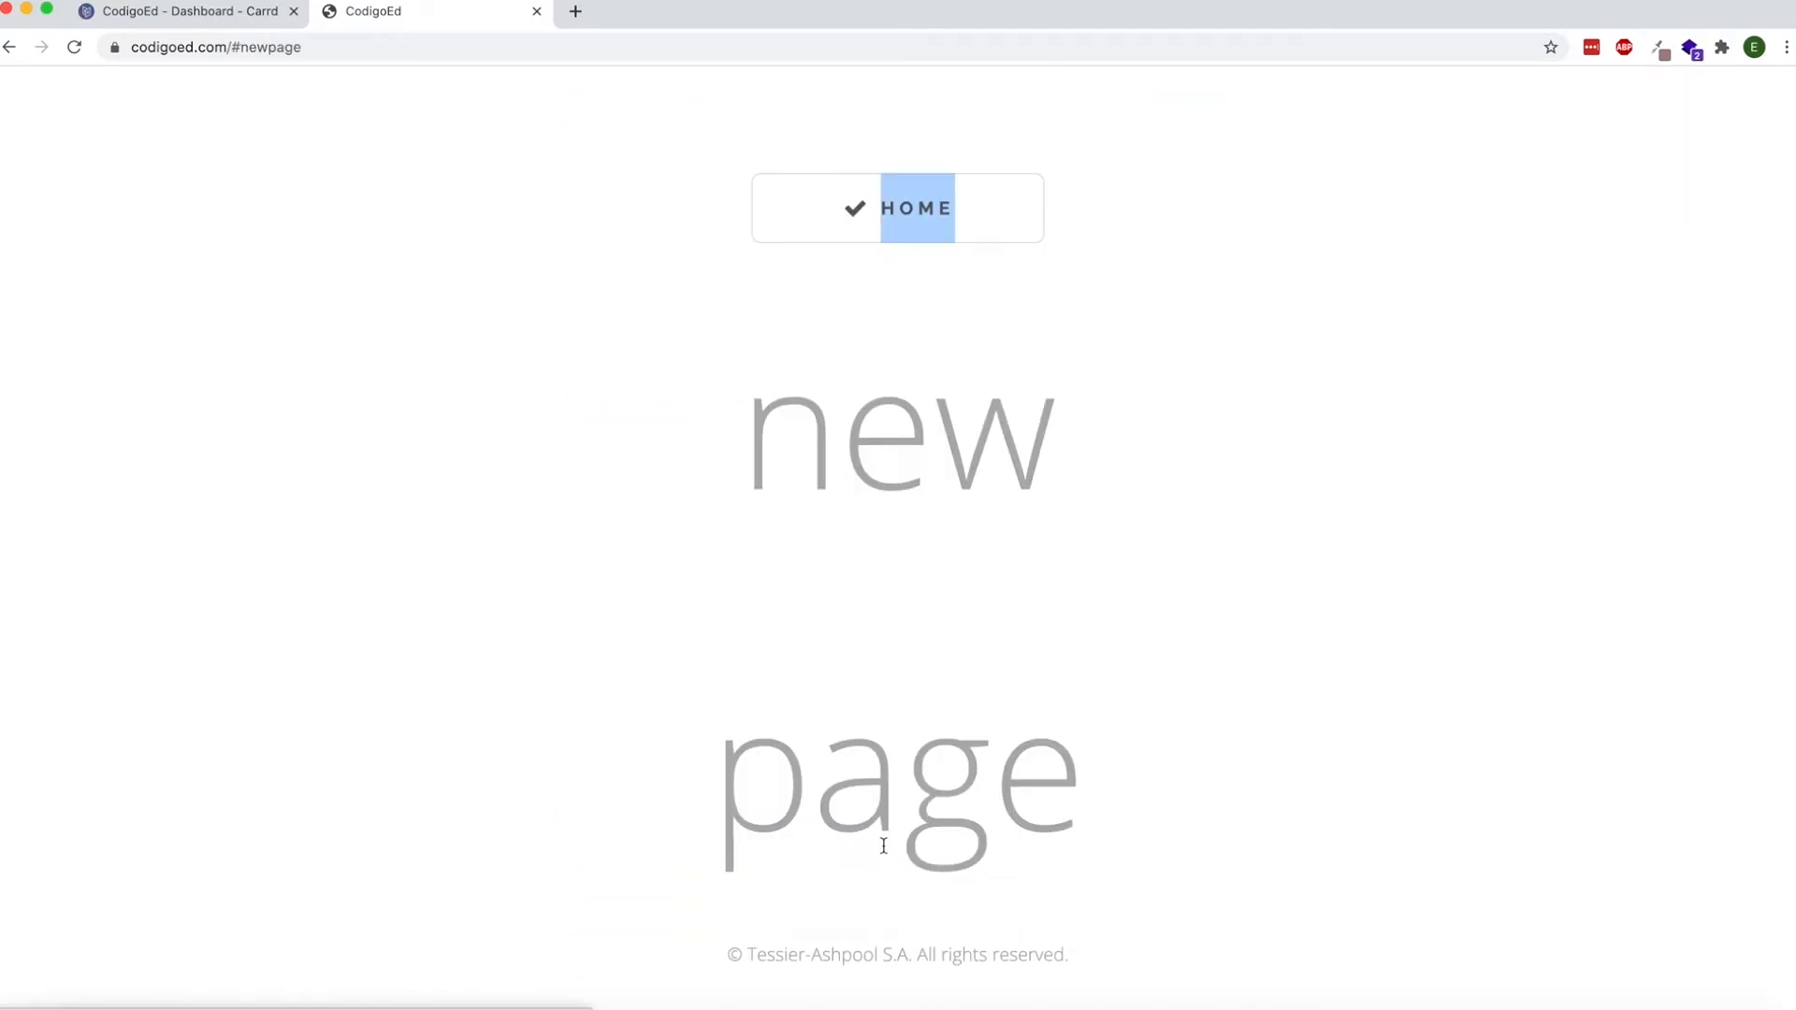
Return to the Carrd editor and review where the header and footer markers sit on the page.
left_click(196, 10)
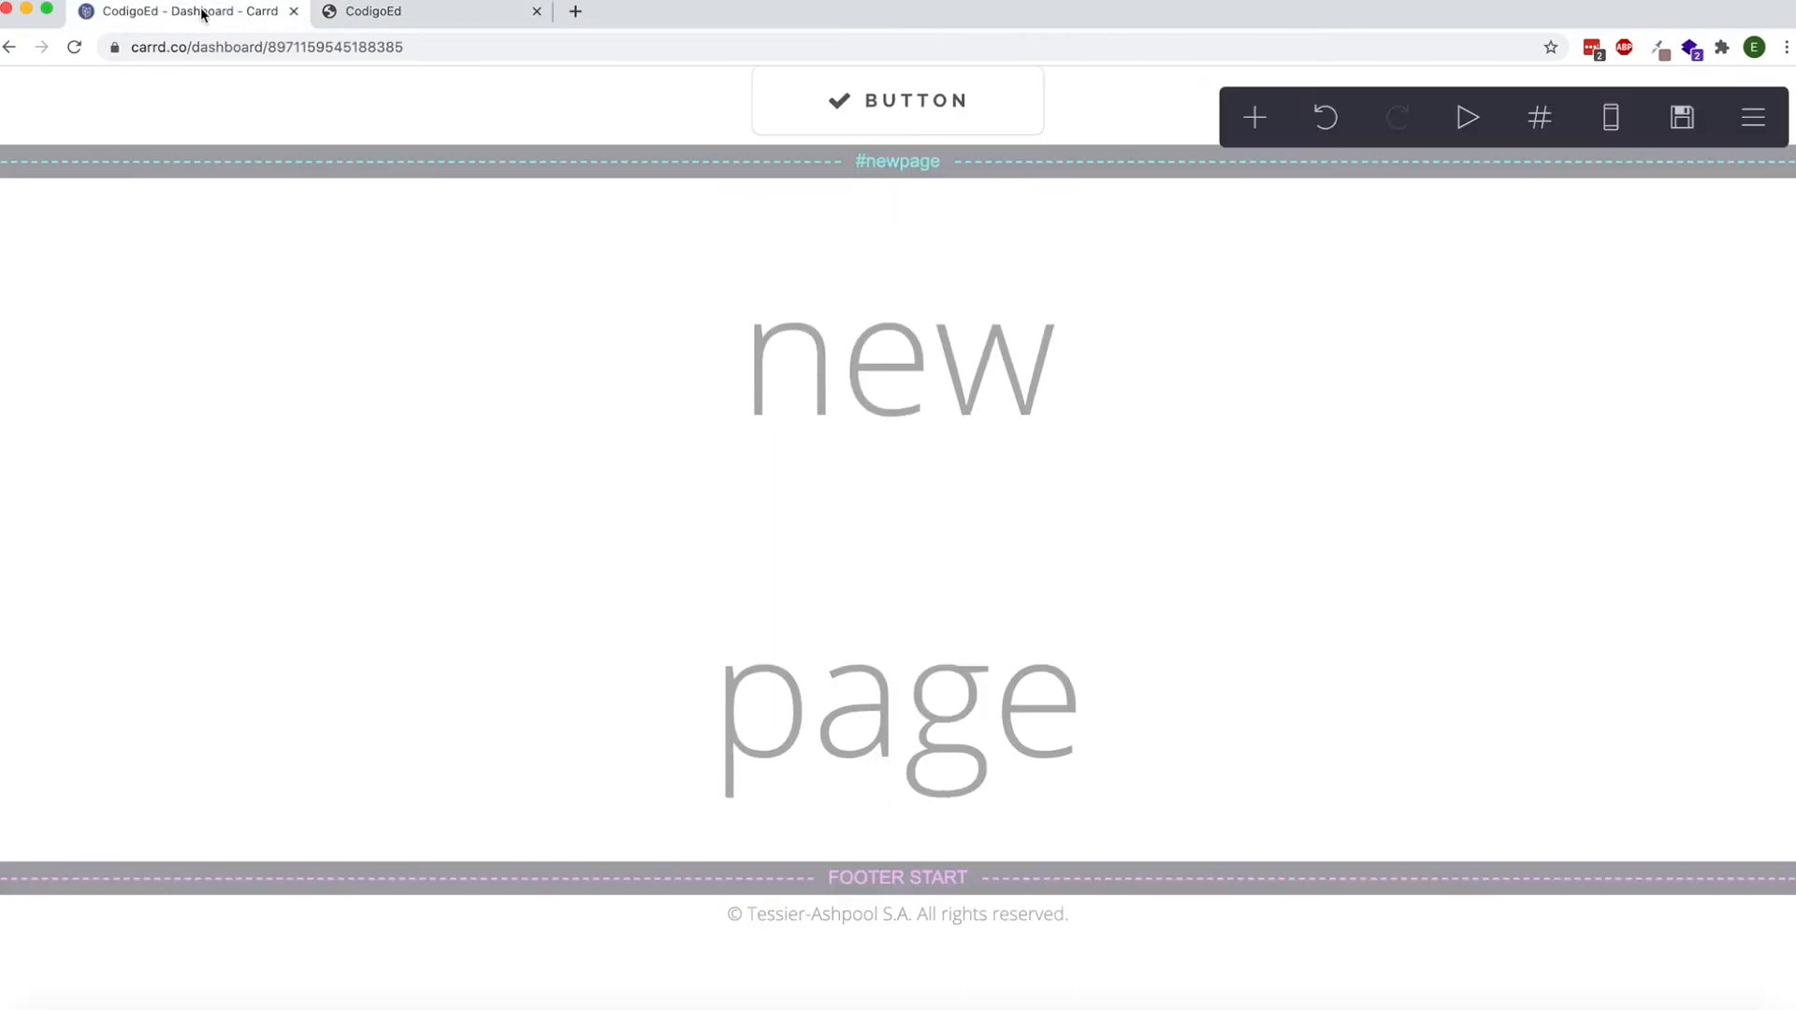
scroll(473, 465, "up", 10)
scroll(462, 384, "up", 10)
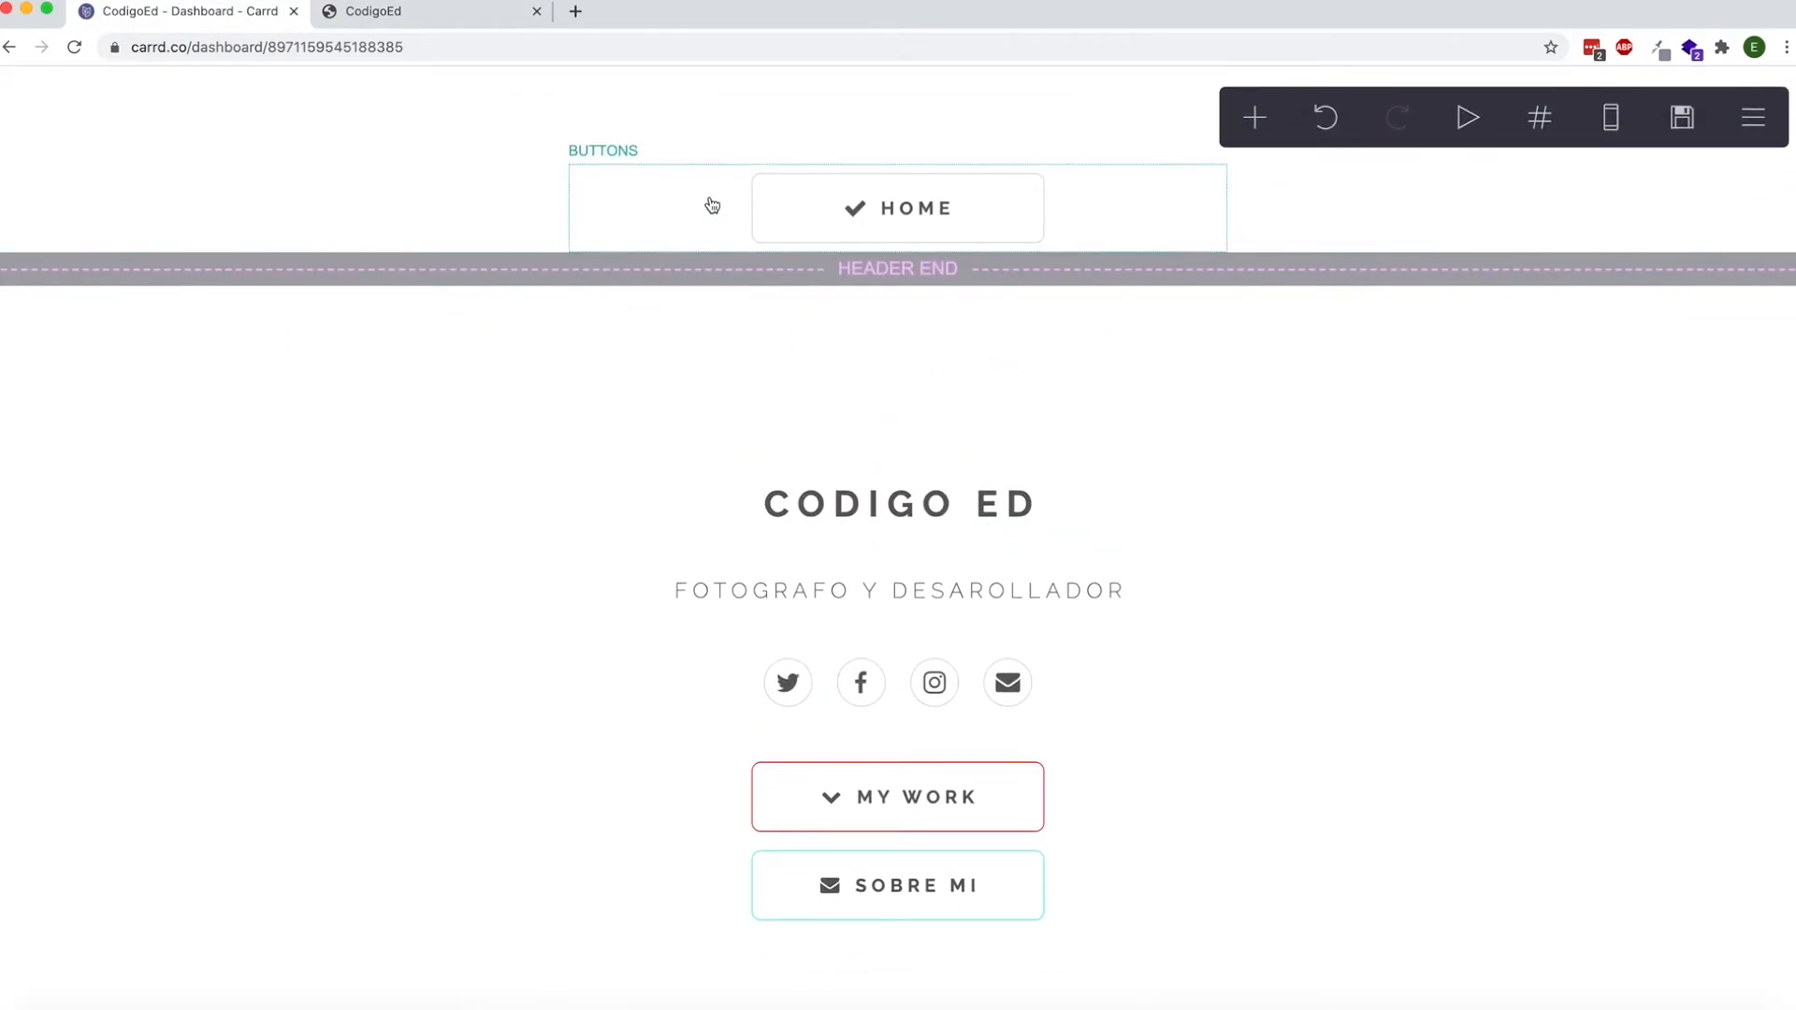
scroll(639, 202, "down", 15)
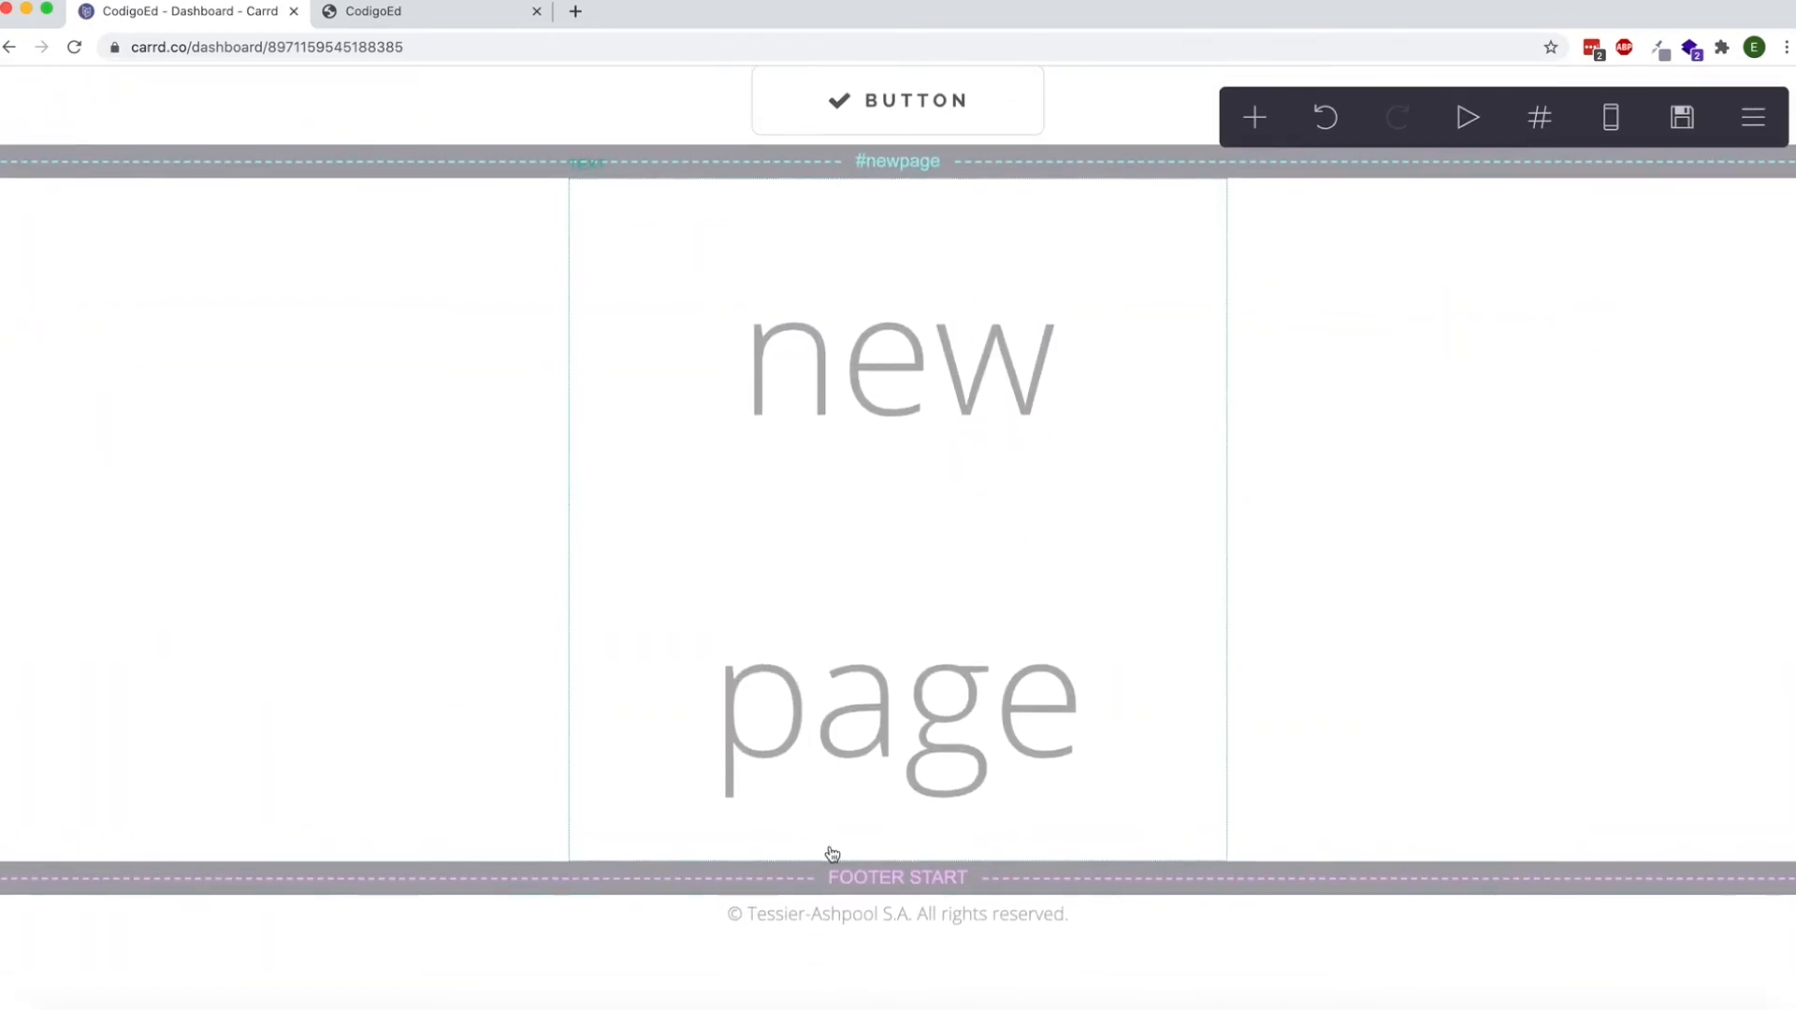
scroll(810, 913, "up", 15)
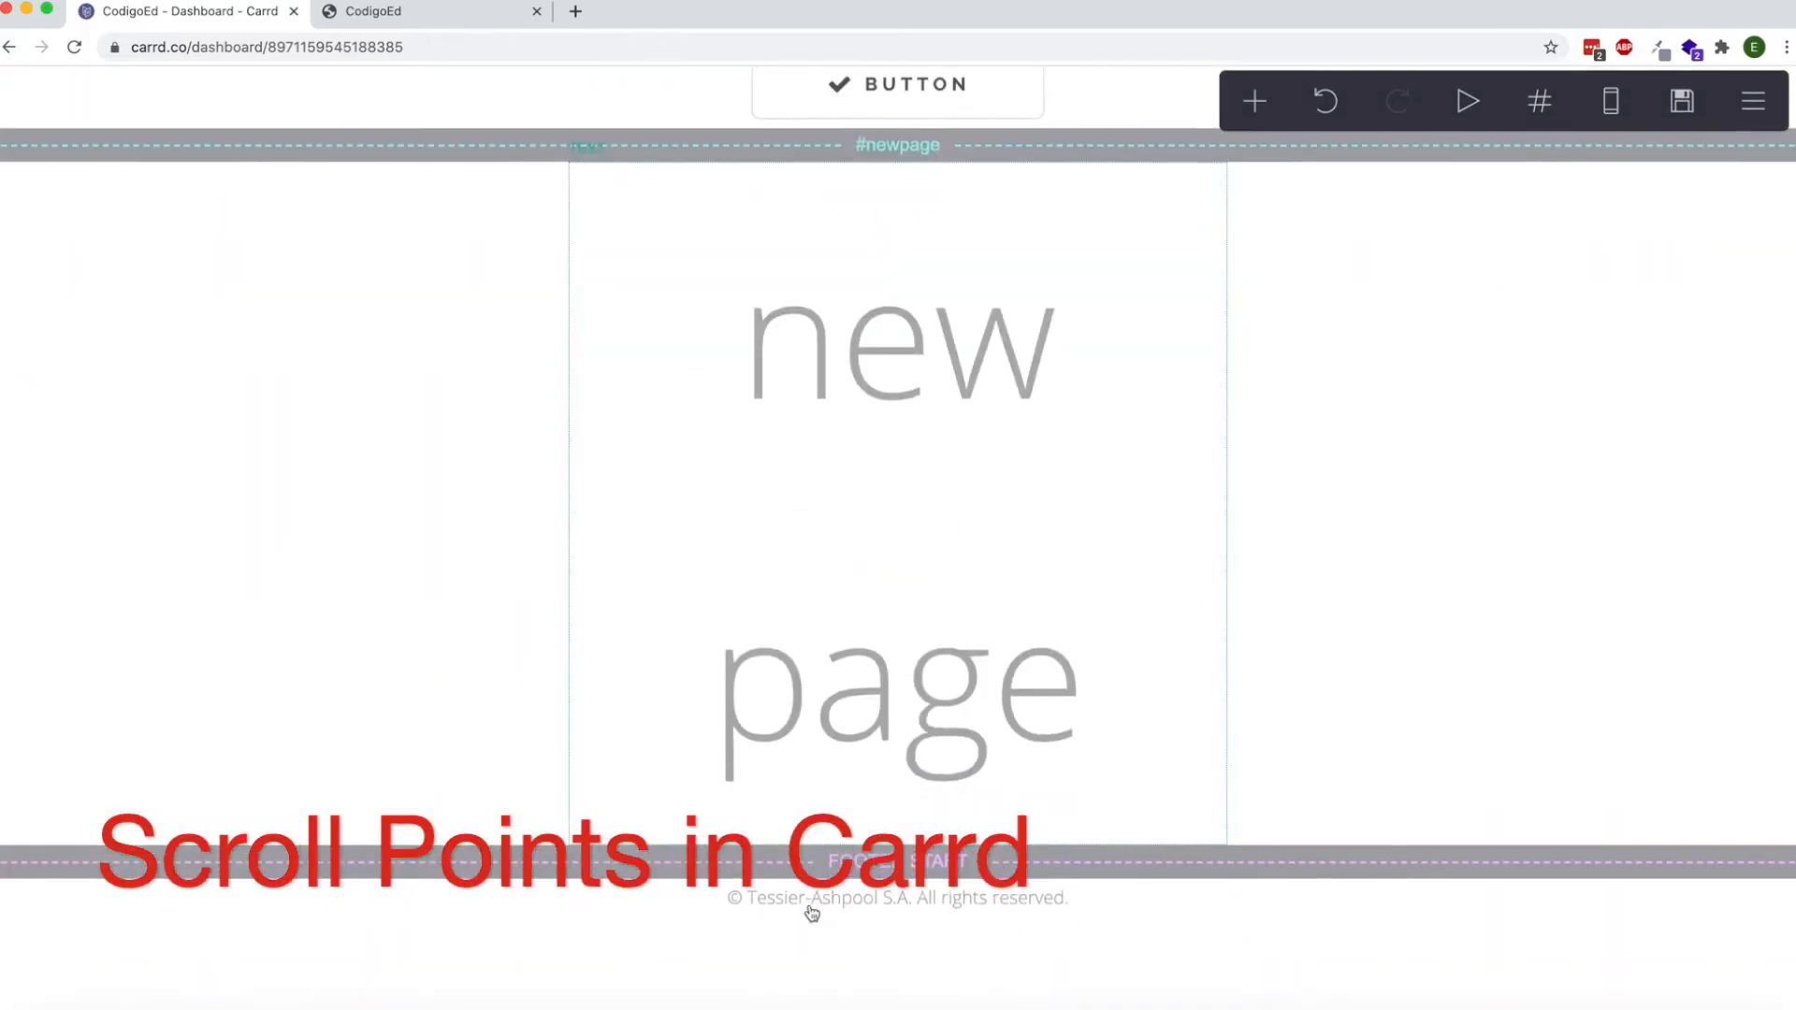
Add a Control of type Scroll Point named portfolio and place it directly above the photo gallery.
left_click(1254, 117)
left_click(1162, 692)
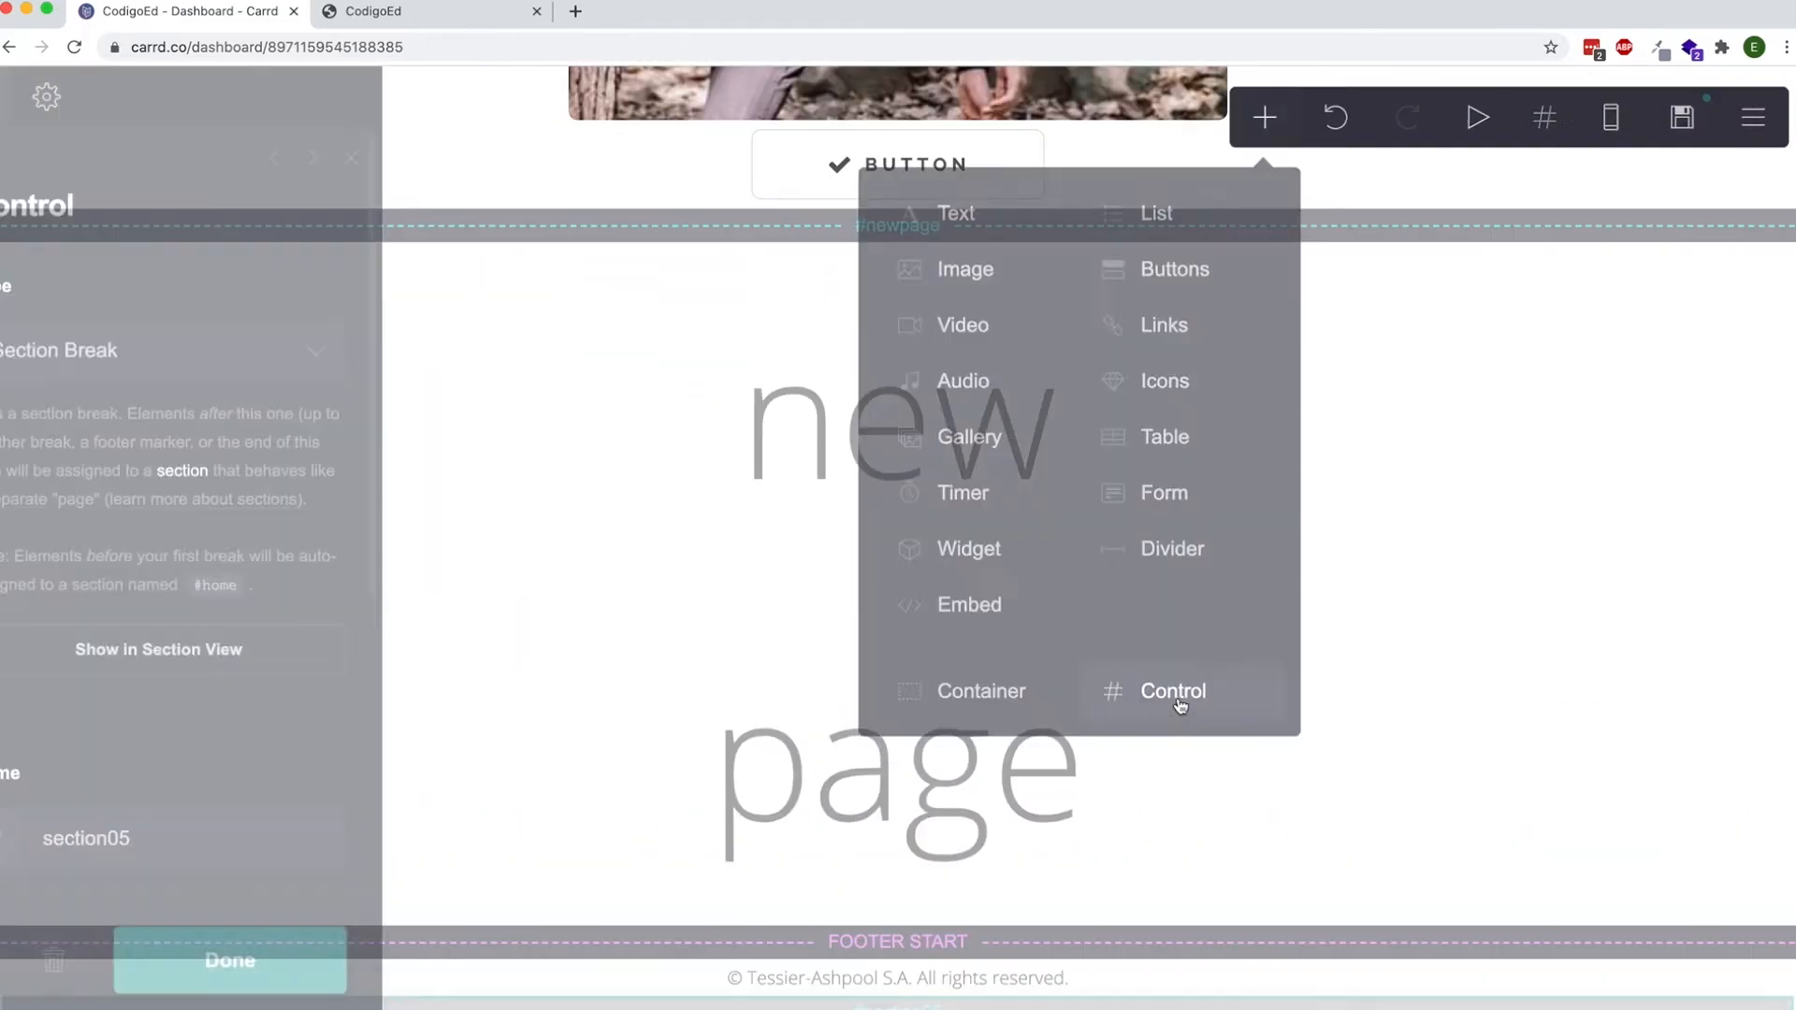
left_click(225, 352)
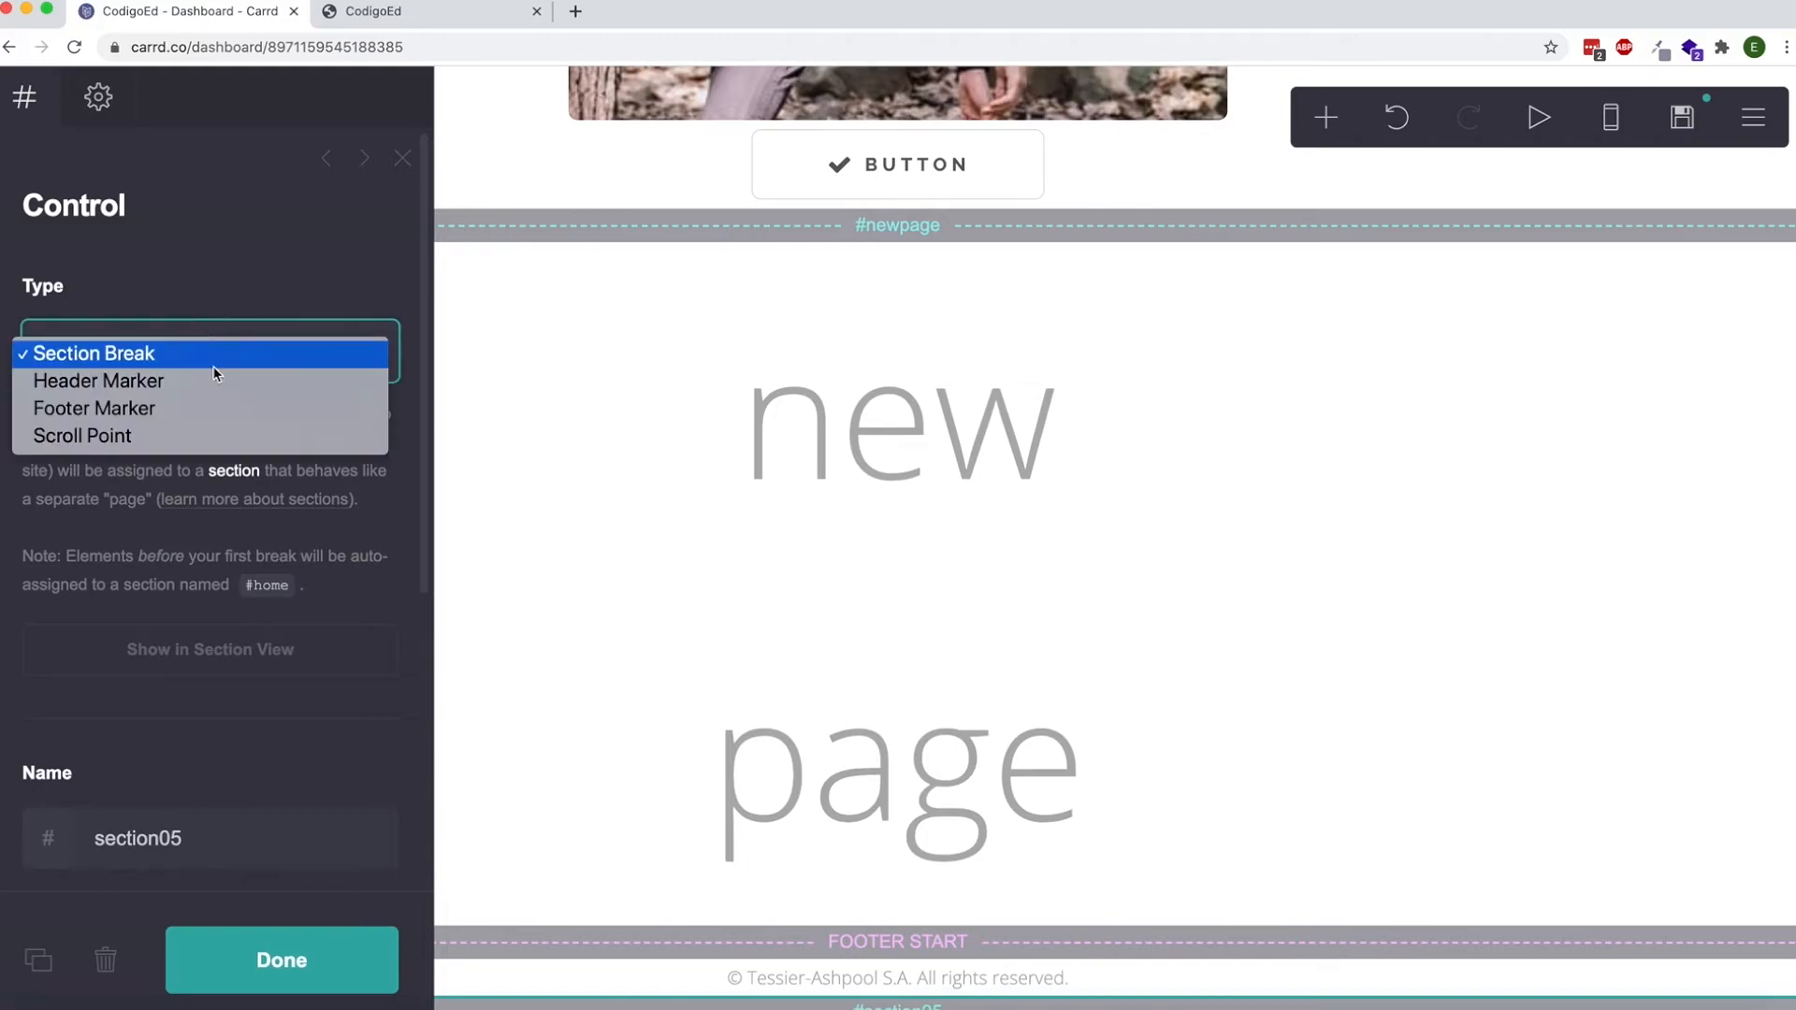
left_click(225, 436)
double_click(206, 717)
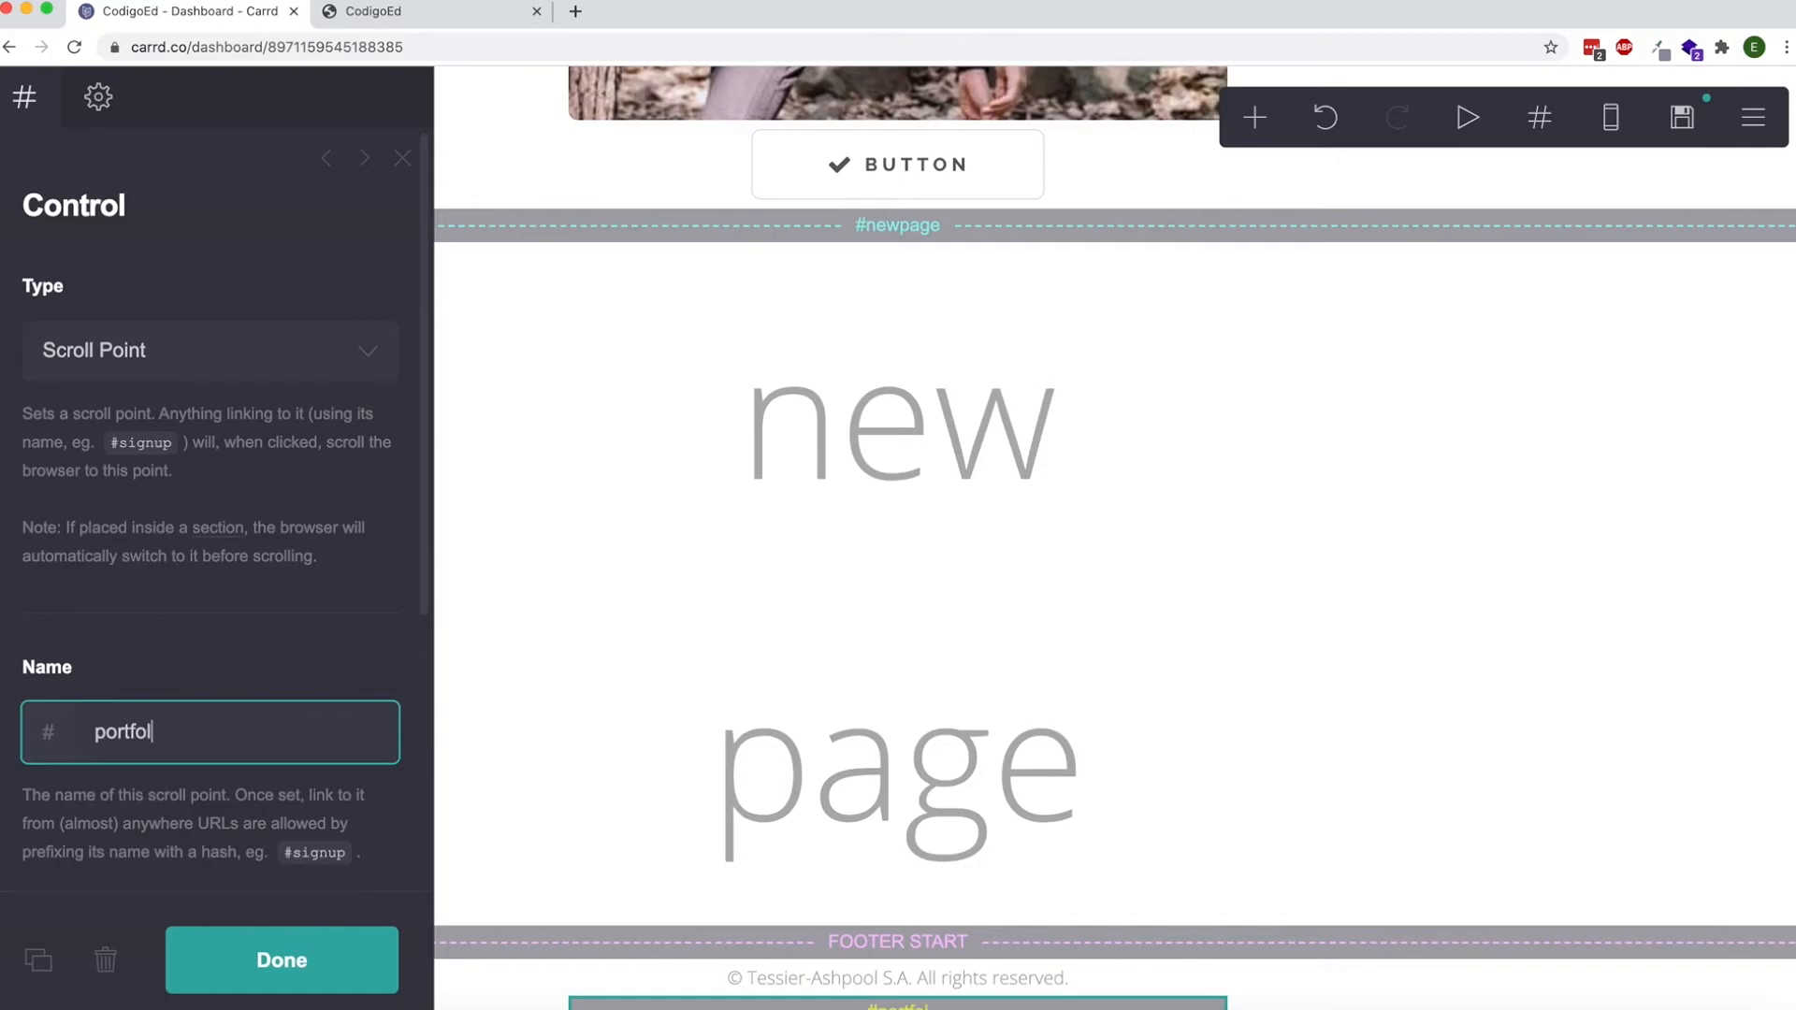
left_click(250, 960)
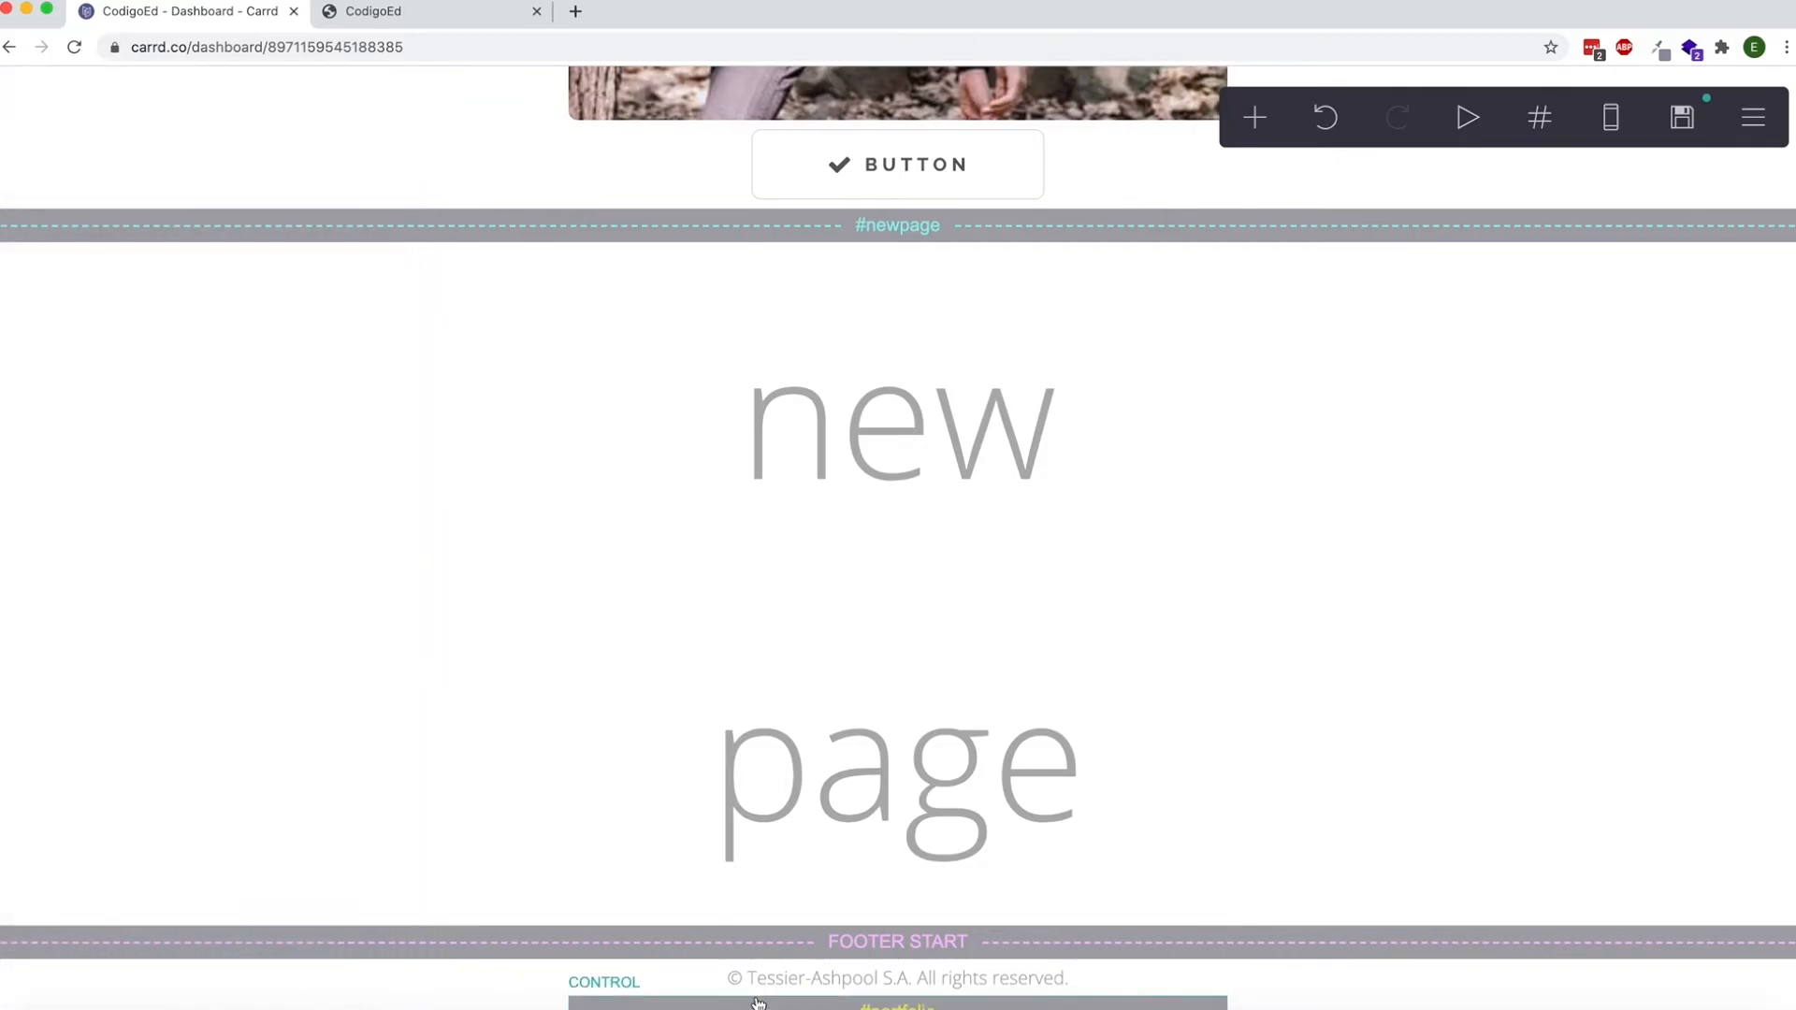
left_click_drag(757, 1004, 779, 527)
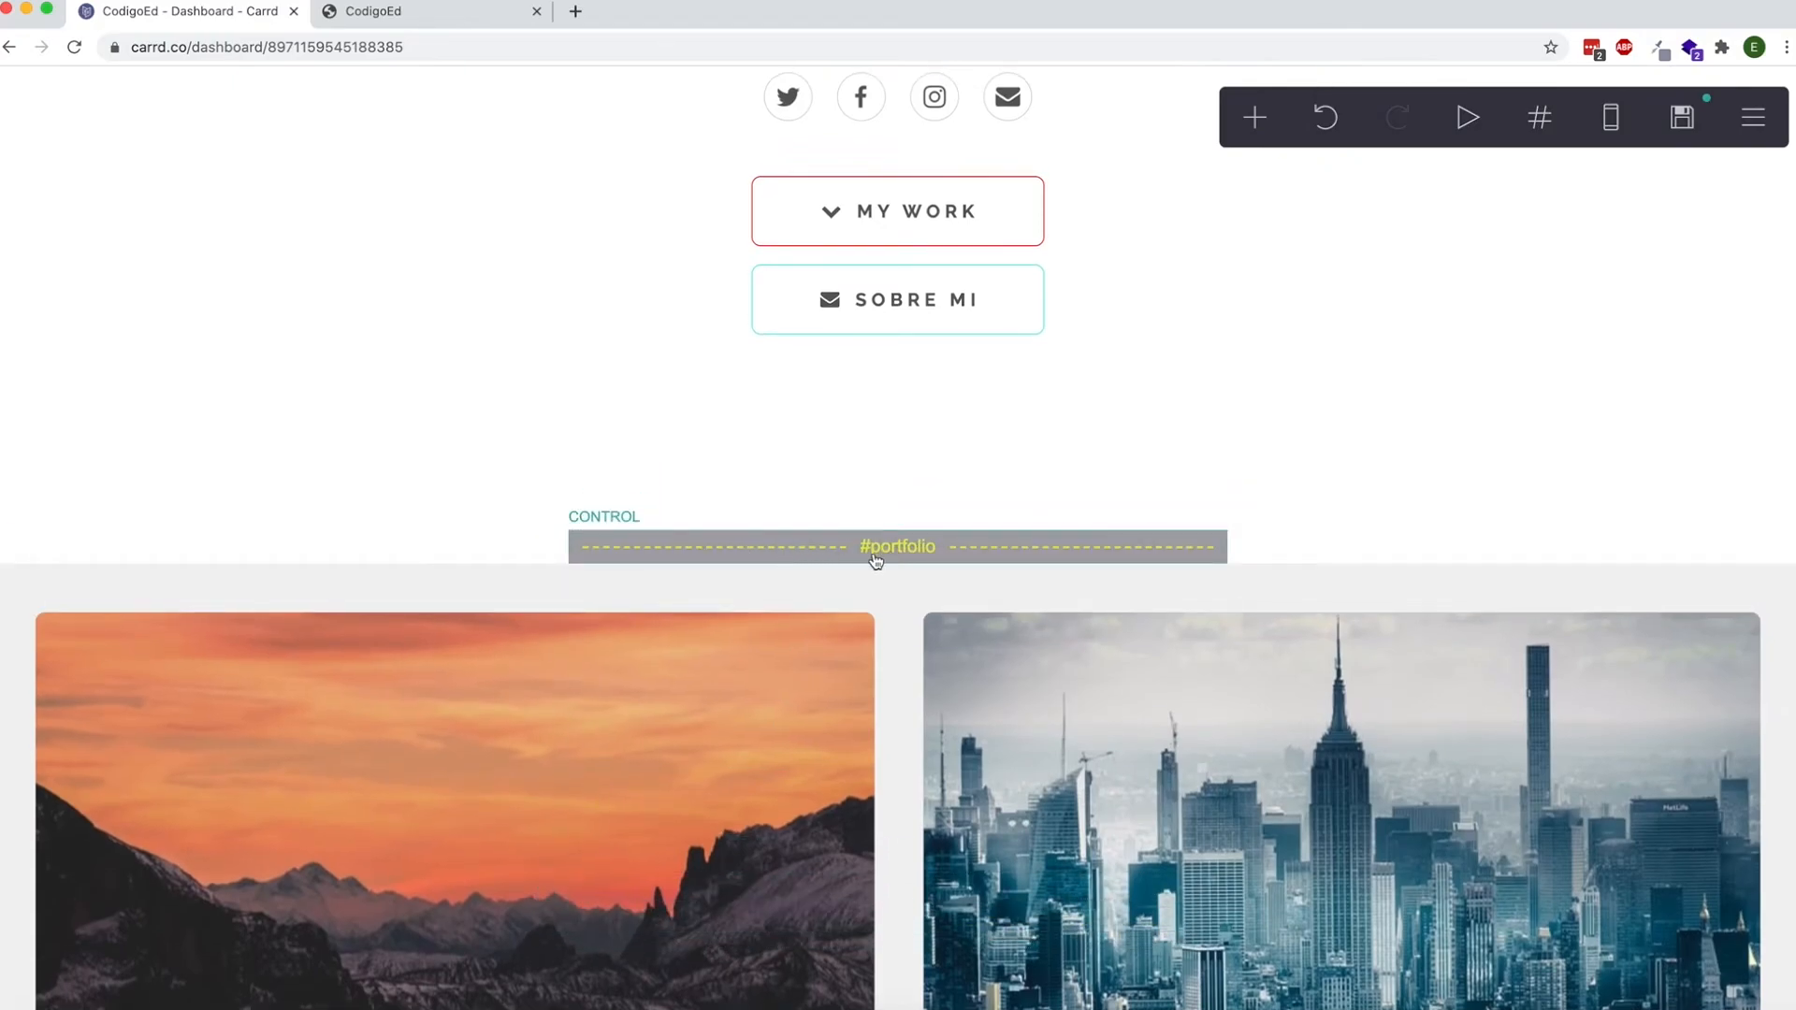
Set the My Work button's URL to #portfolio.
left_click(874, 218)
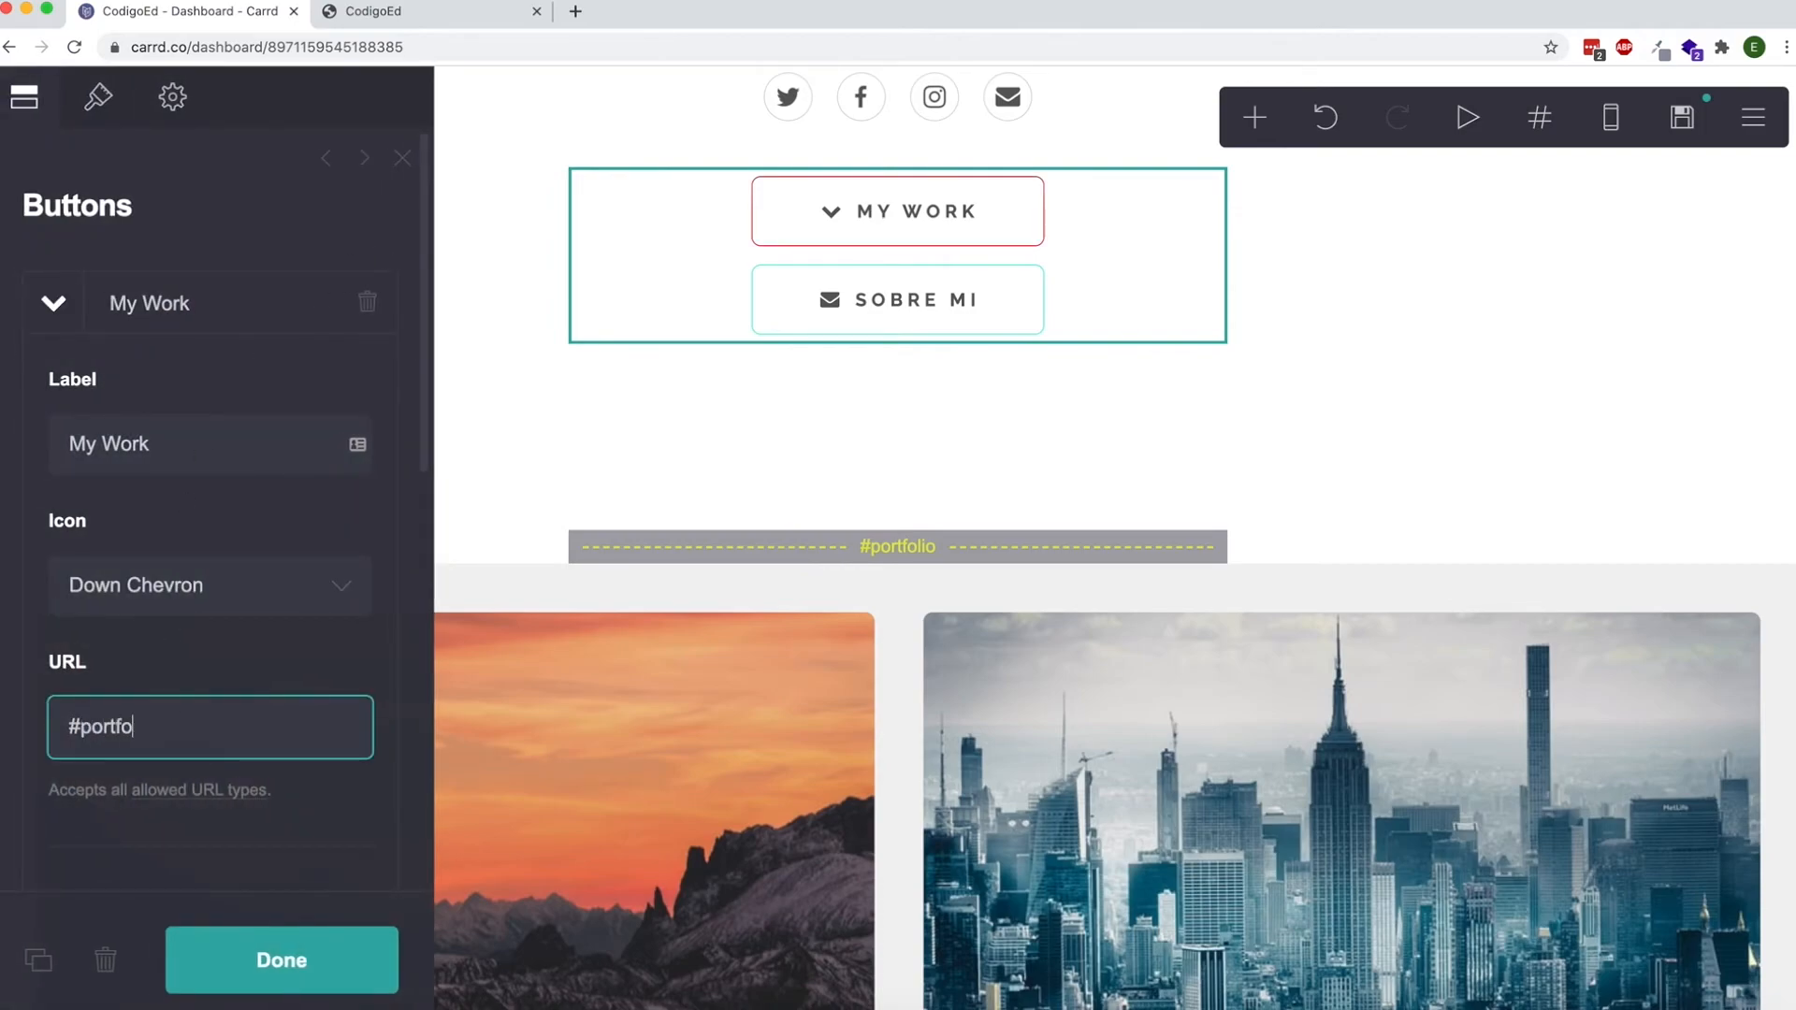
left_click(192, 964)
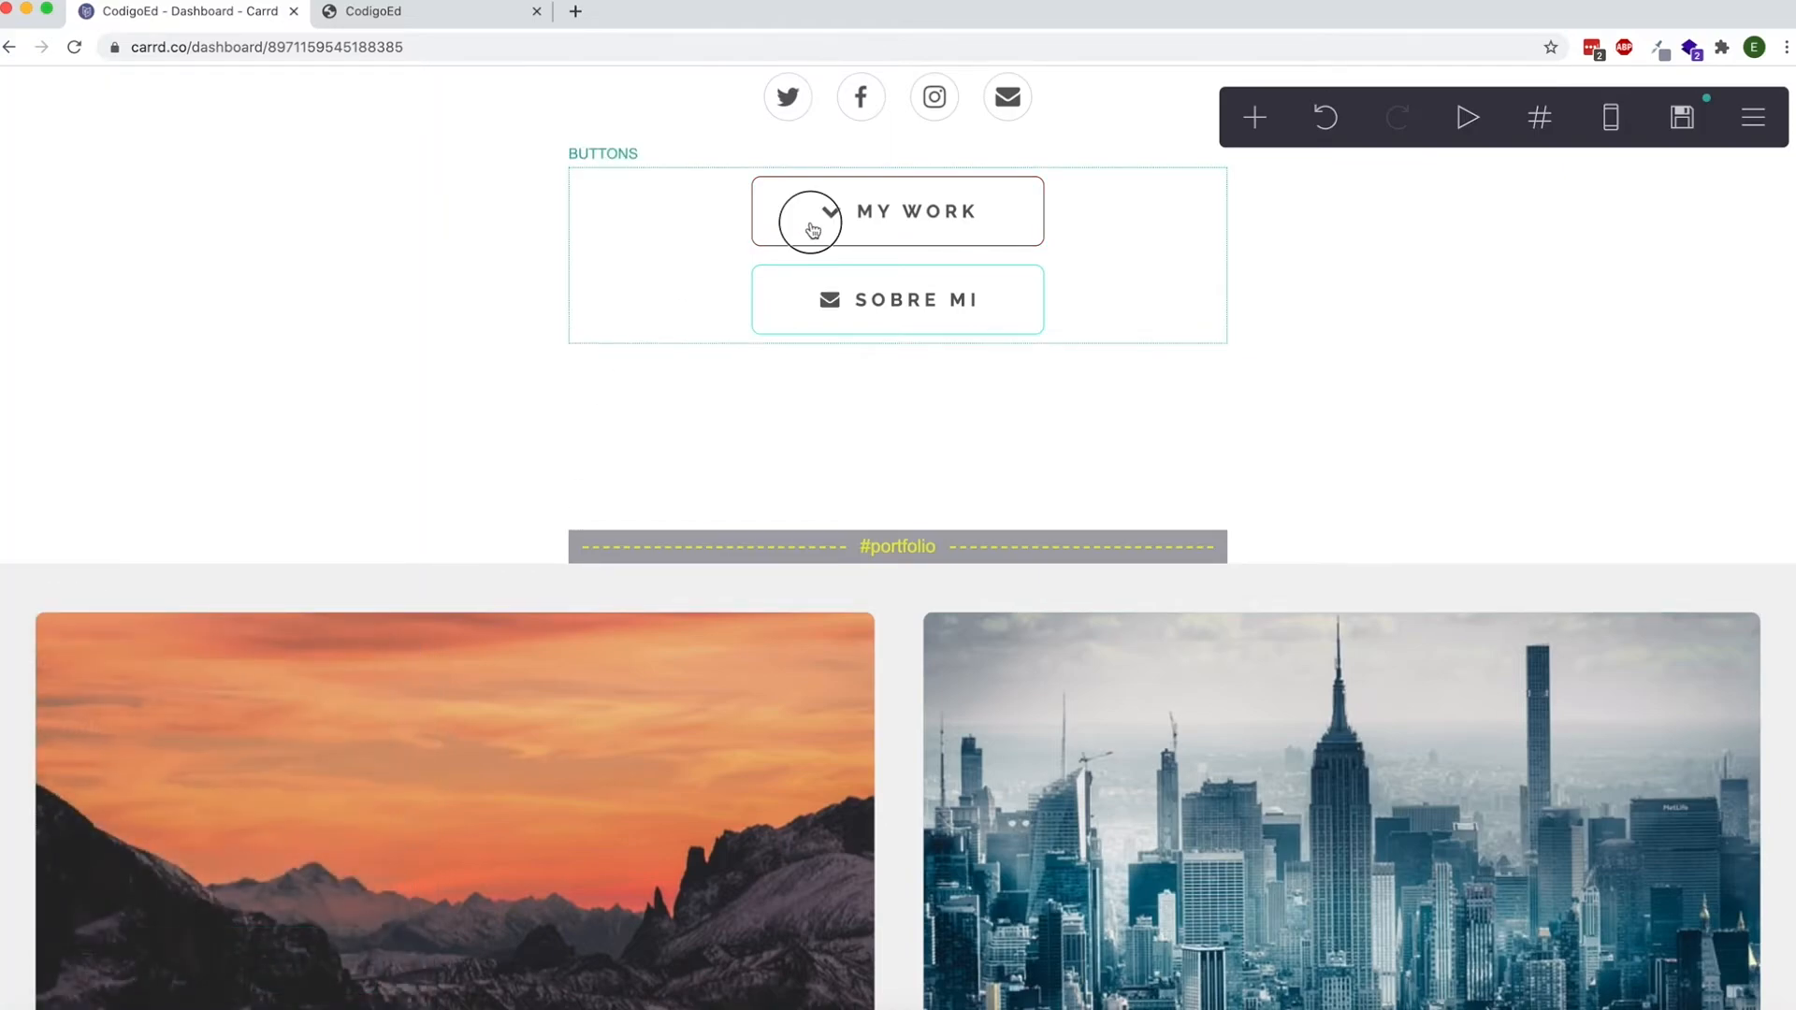
left_click(810, 228)
left_click(229, 944)
Duplicate the portfolio scroll point and place the copy, named about, directly above the Sobre Mi heading.
scroll(794, 433, "down", 5)
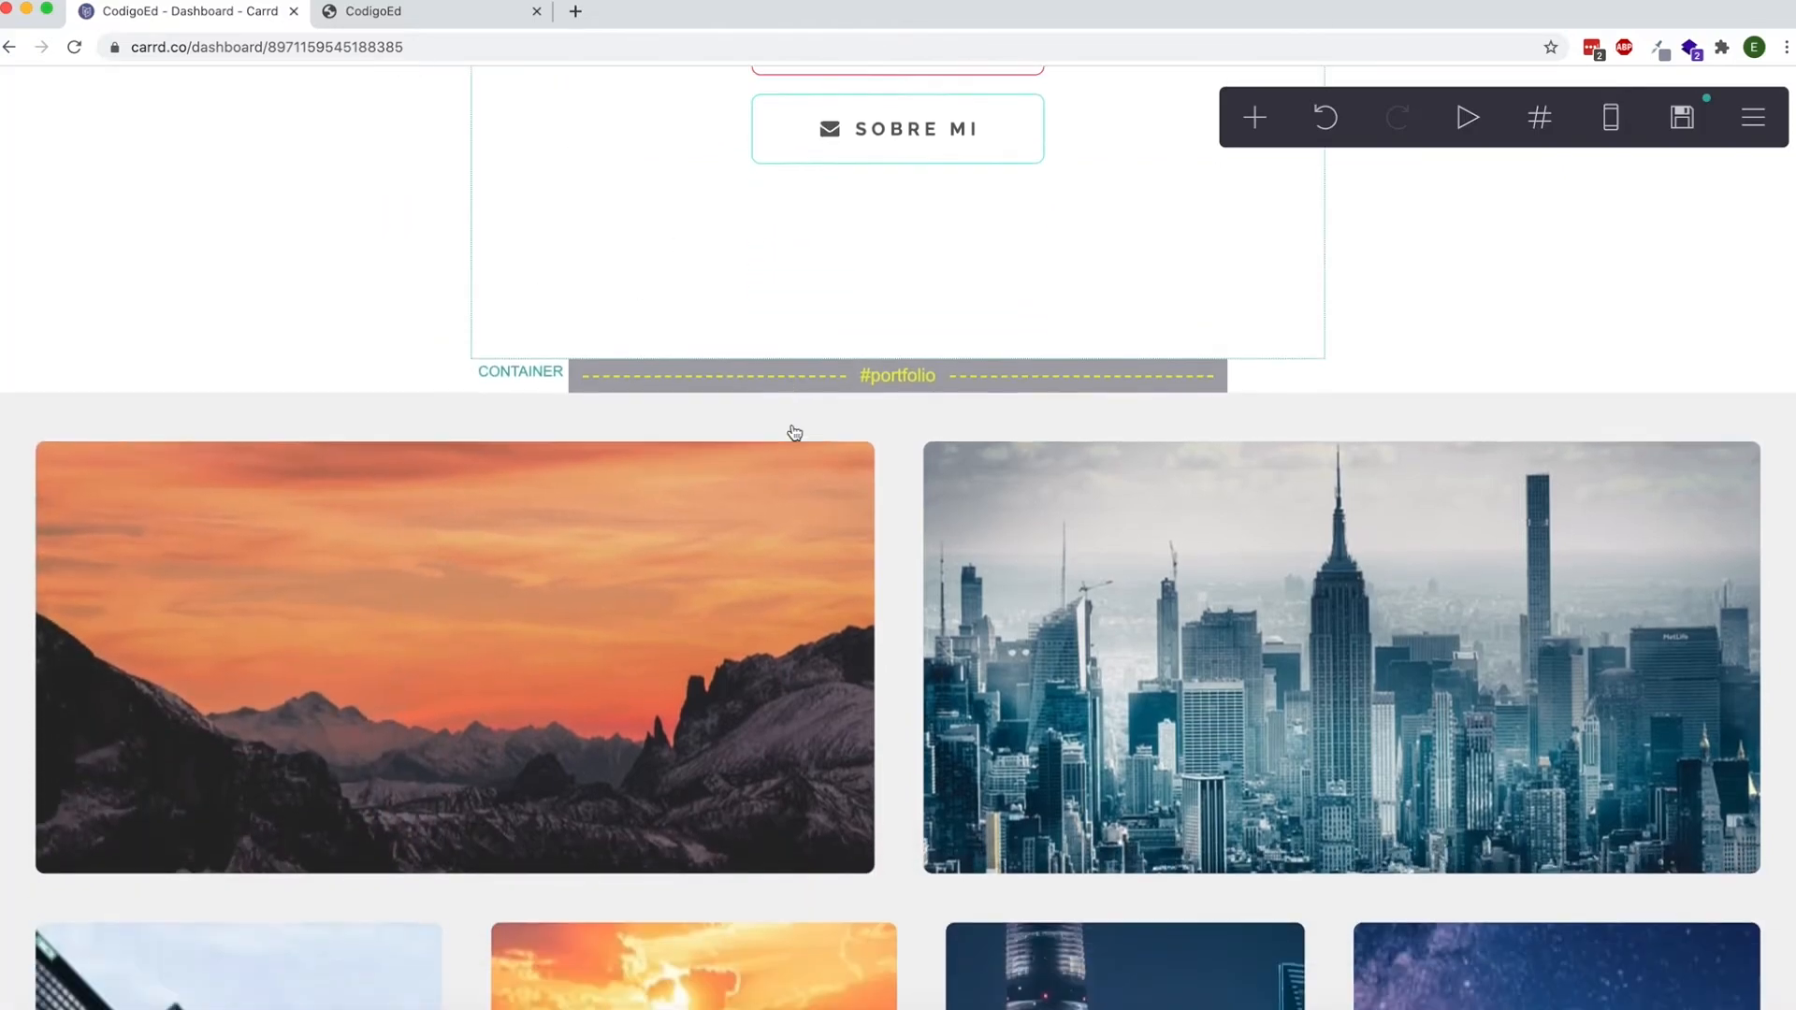
scroll(794, 432, "up", 2)
scroll(794, 433, "up", 2)
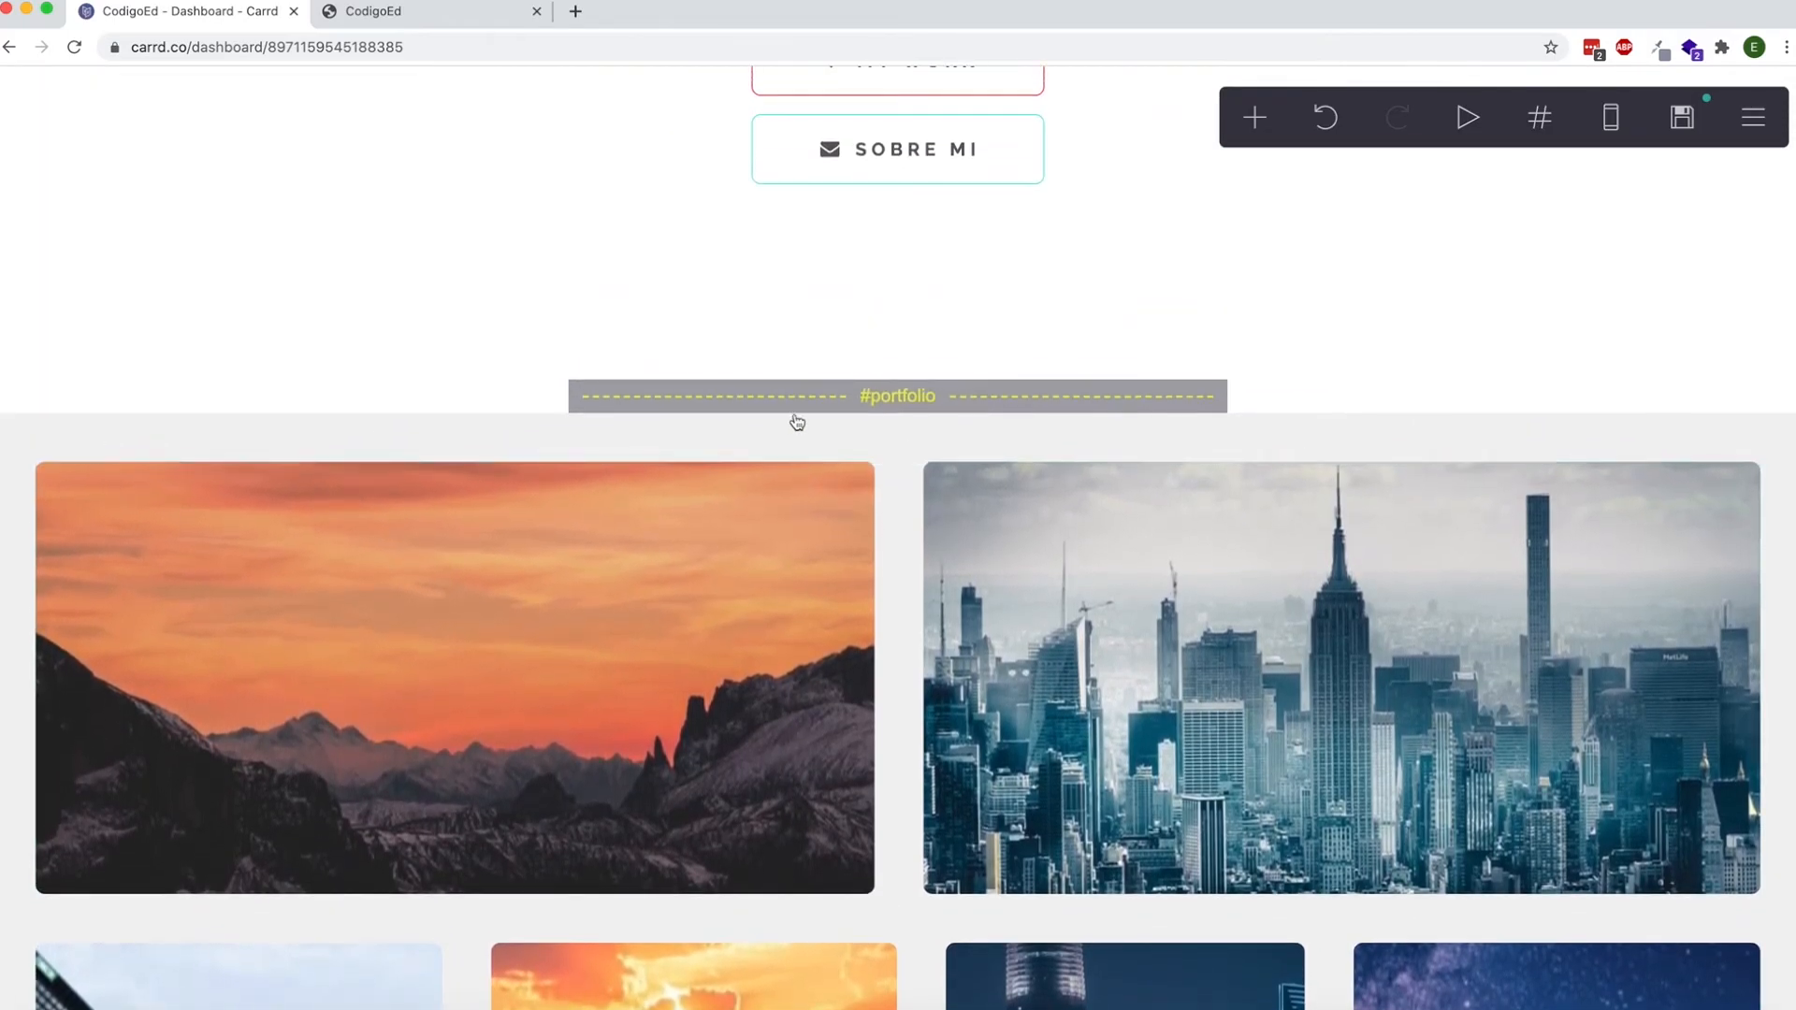
left_click(816, 400)
left_click(38, 960)
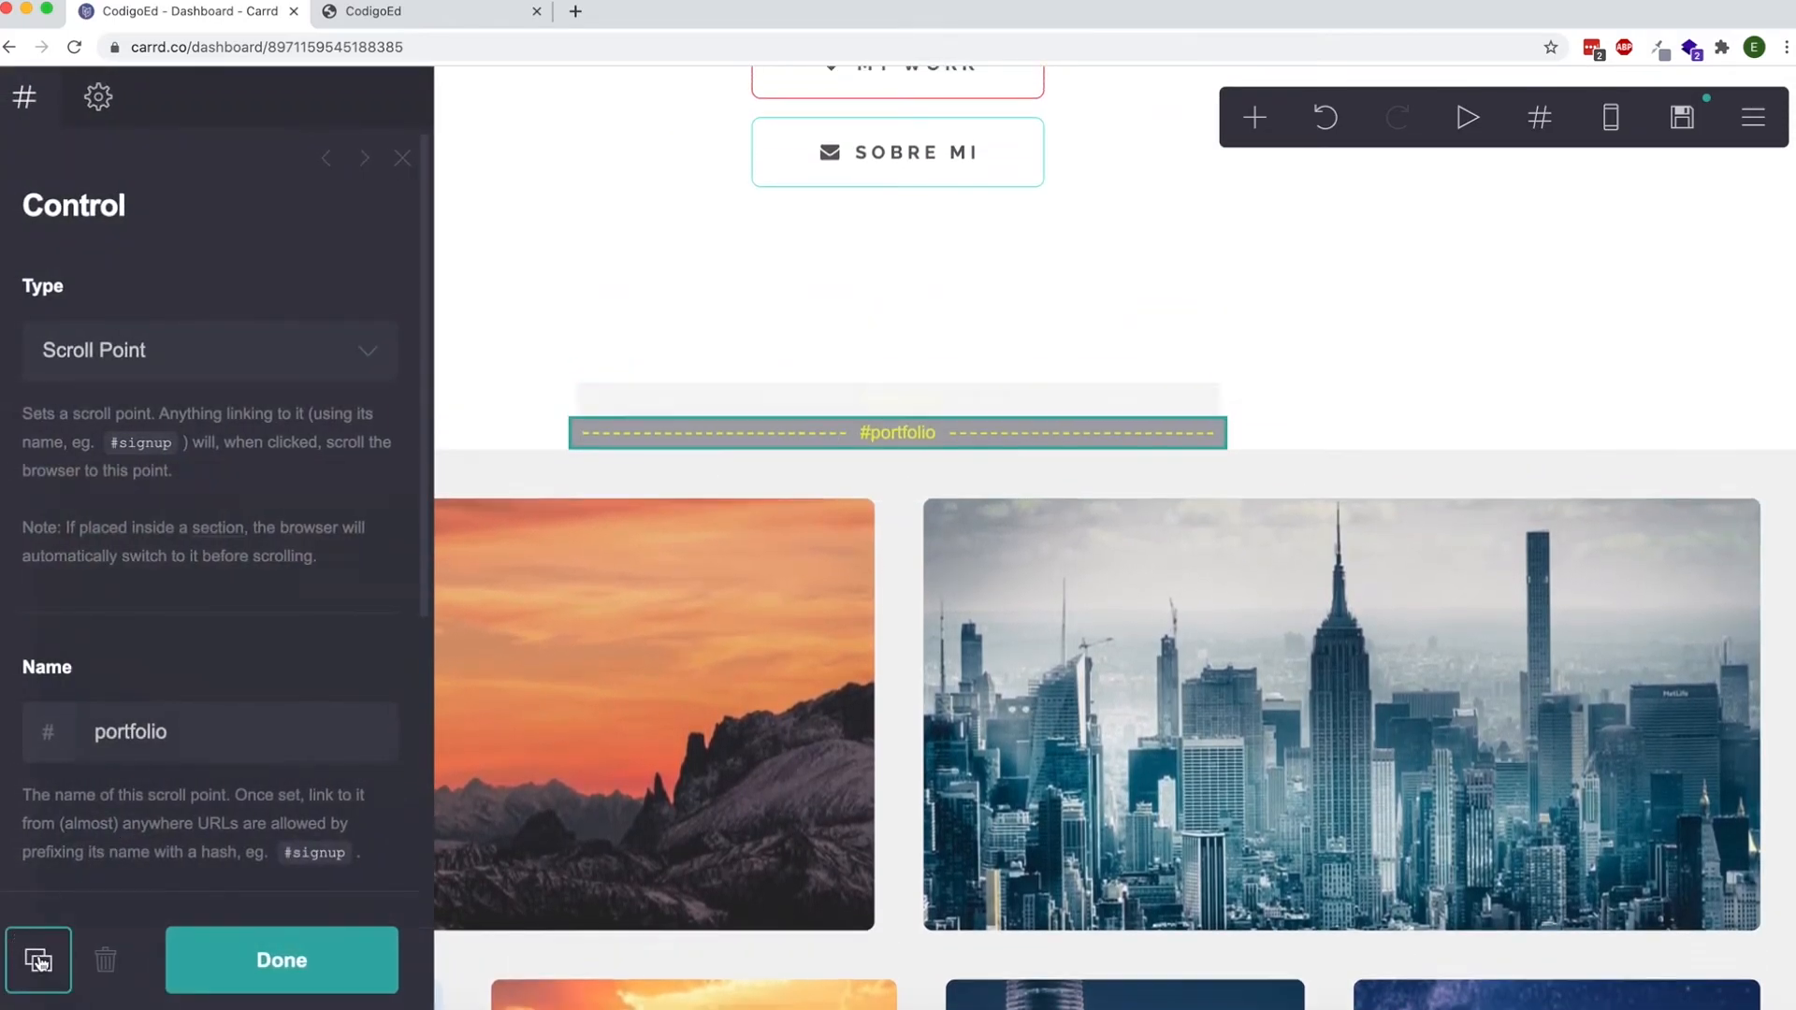
left_click_drag(707, 550, 727, 690)
left_click(203, 714)
type("abo")
left_click(273, 959)
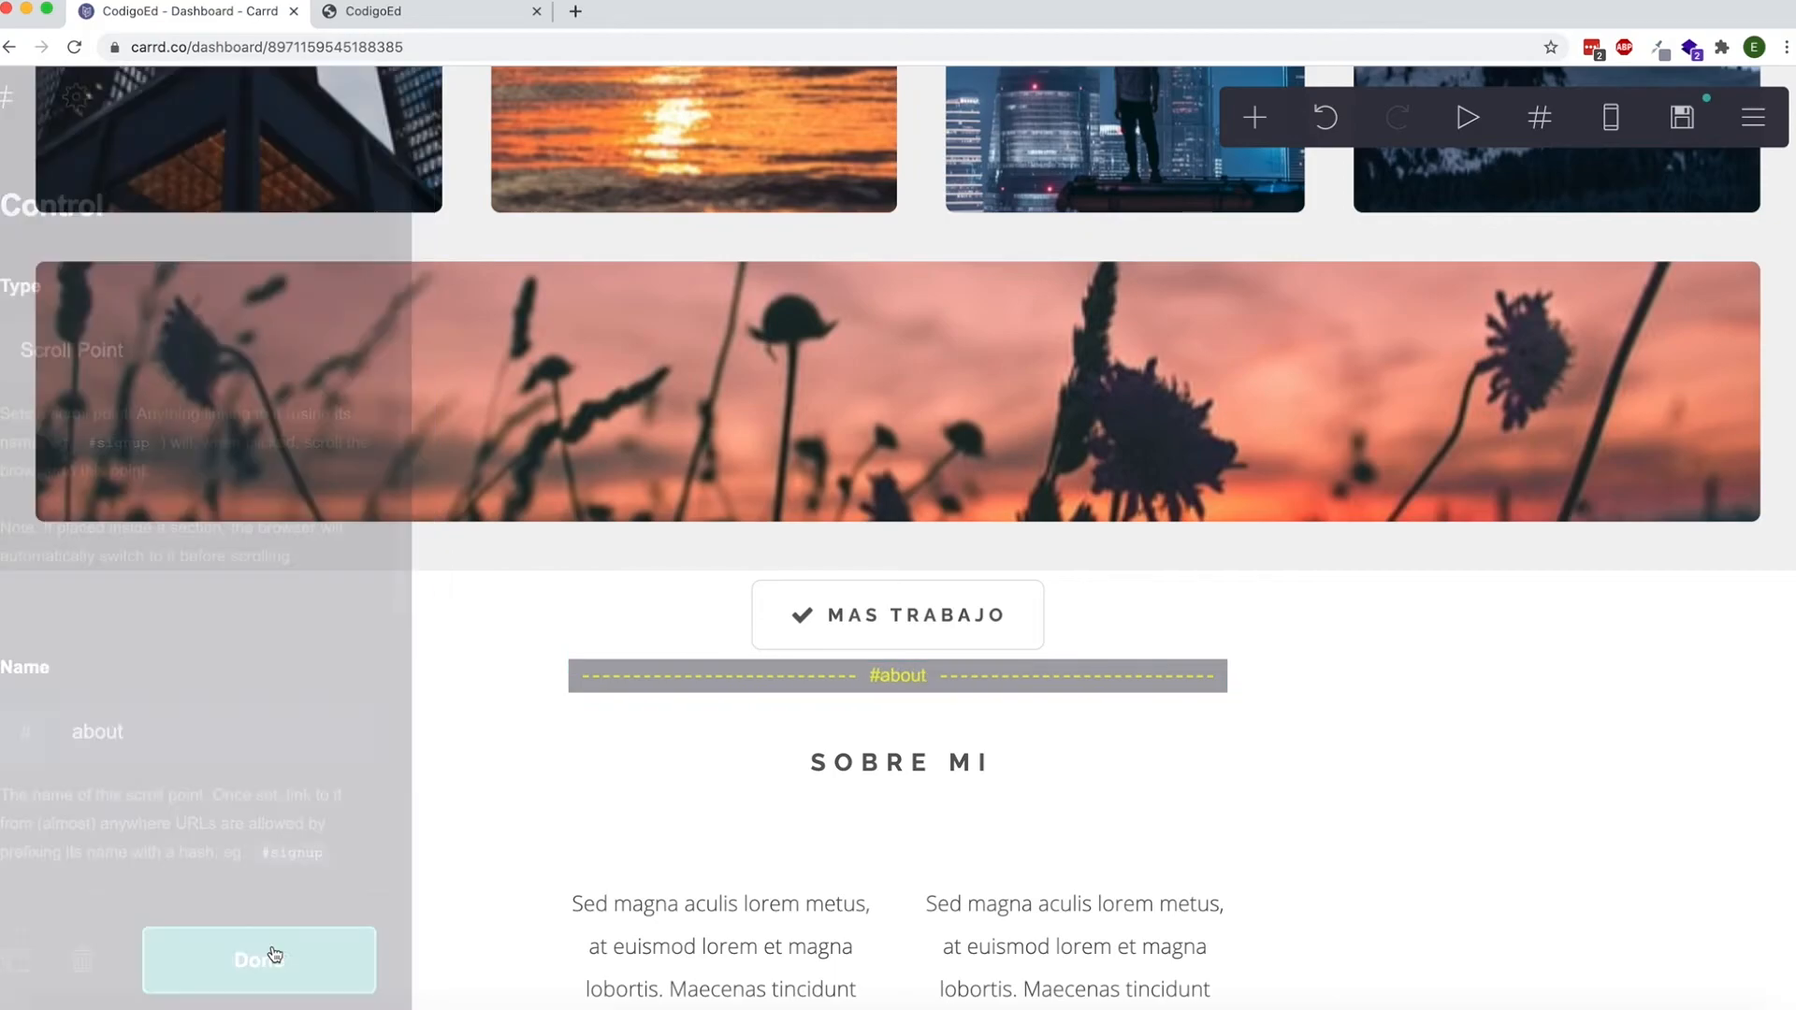
Set the Sobre Mi button's URL to #about.
scroll(593, 681, "up", 15)
left_click(901, 770)
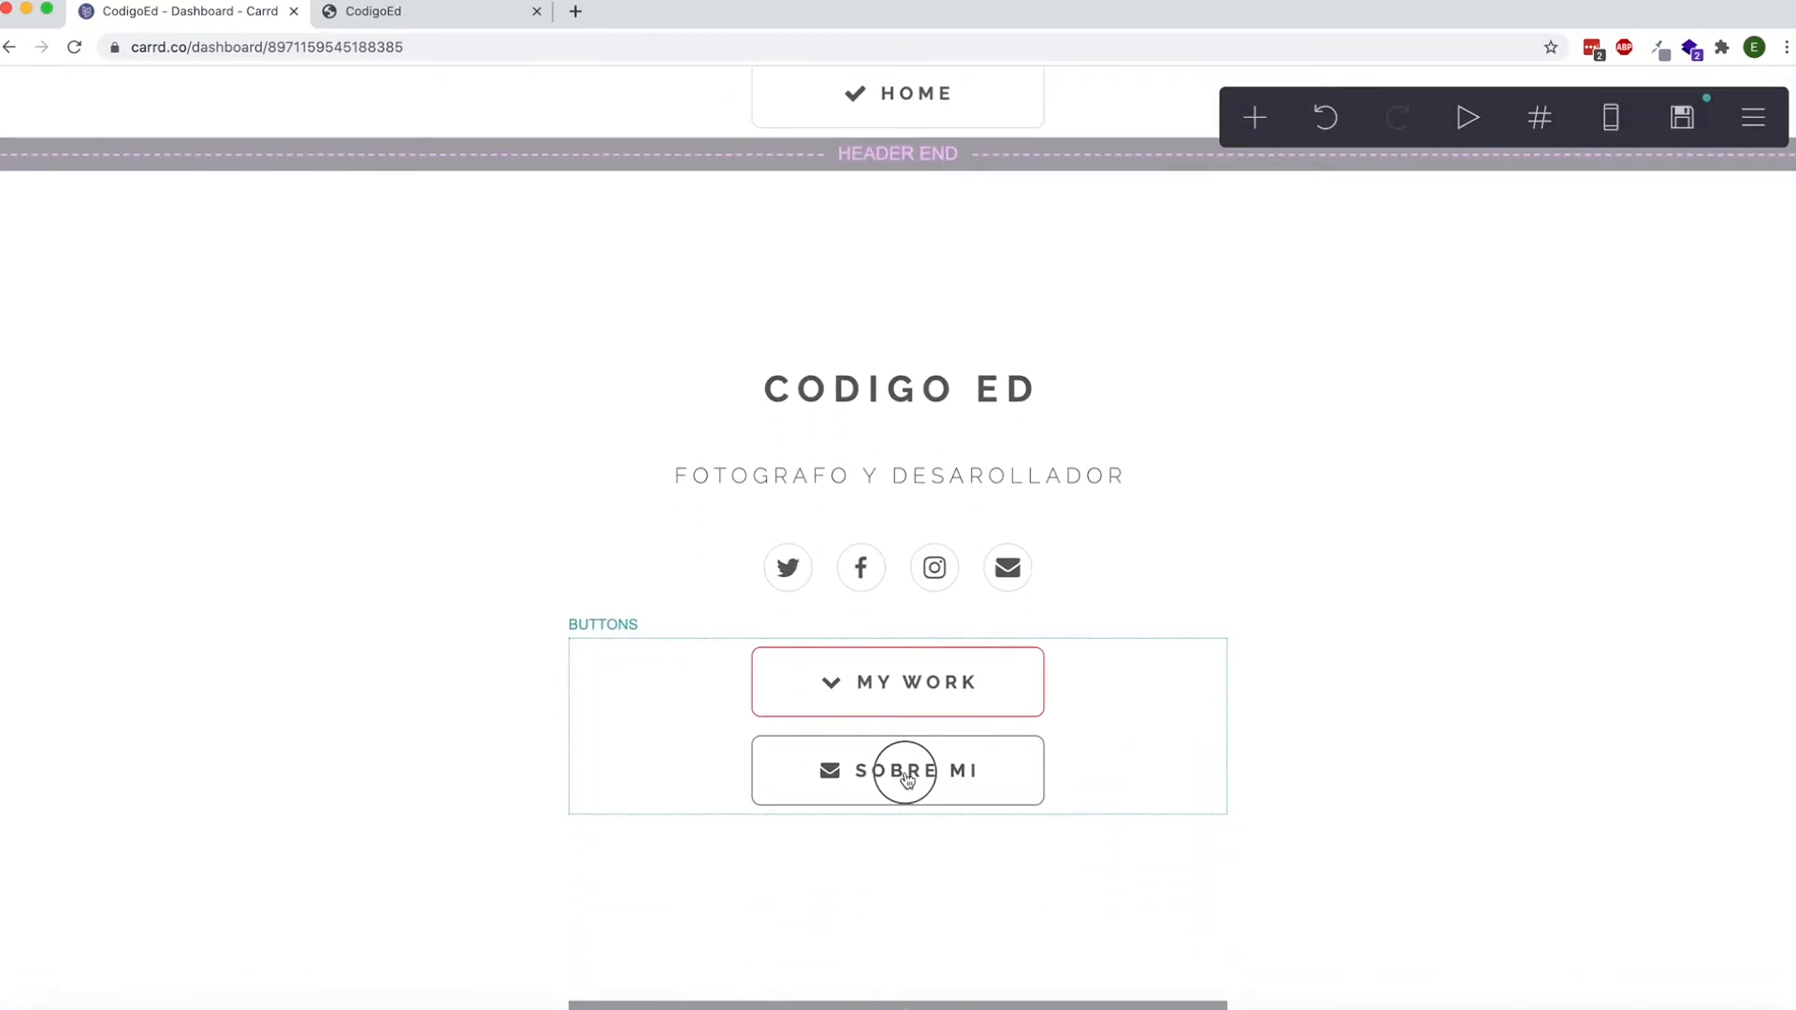
double_click(135, 803)
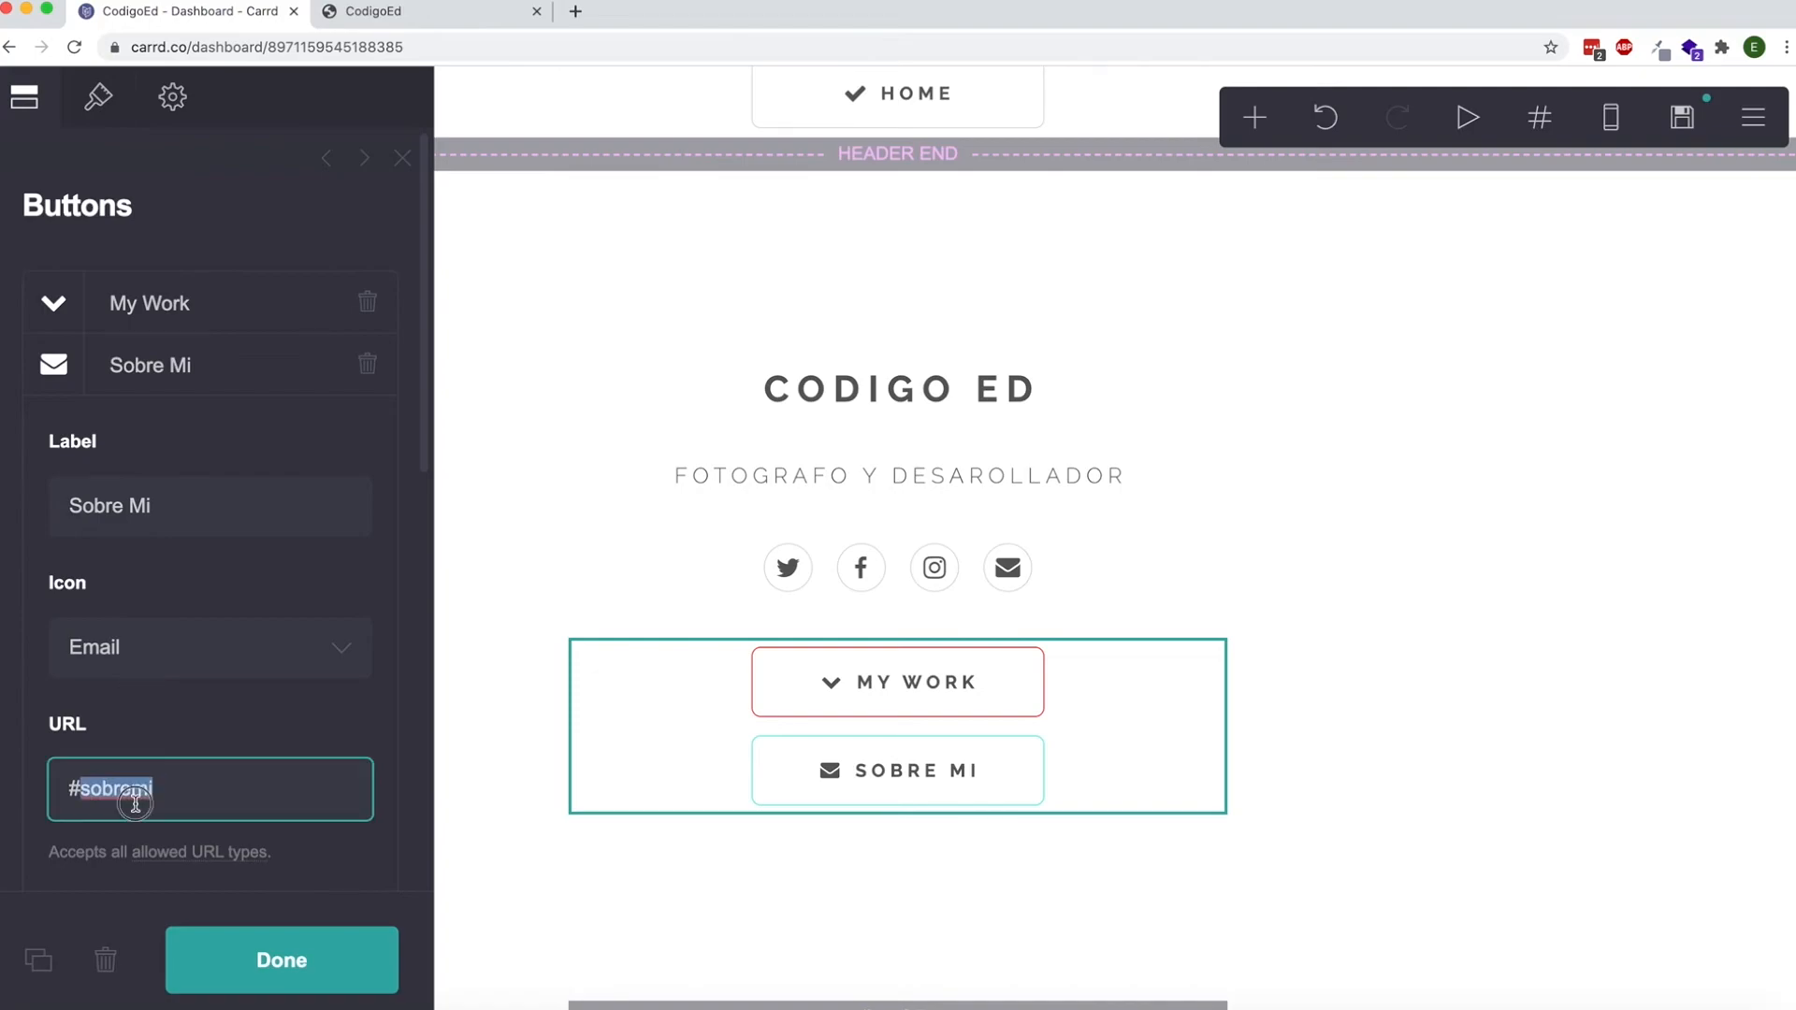
type("about")
left_click(281, 960)
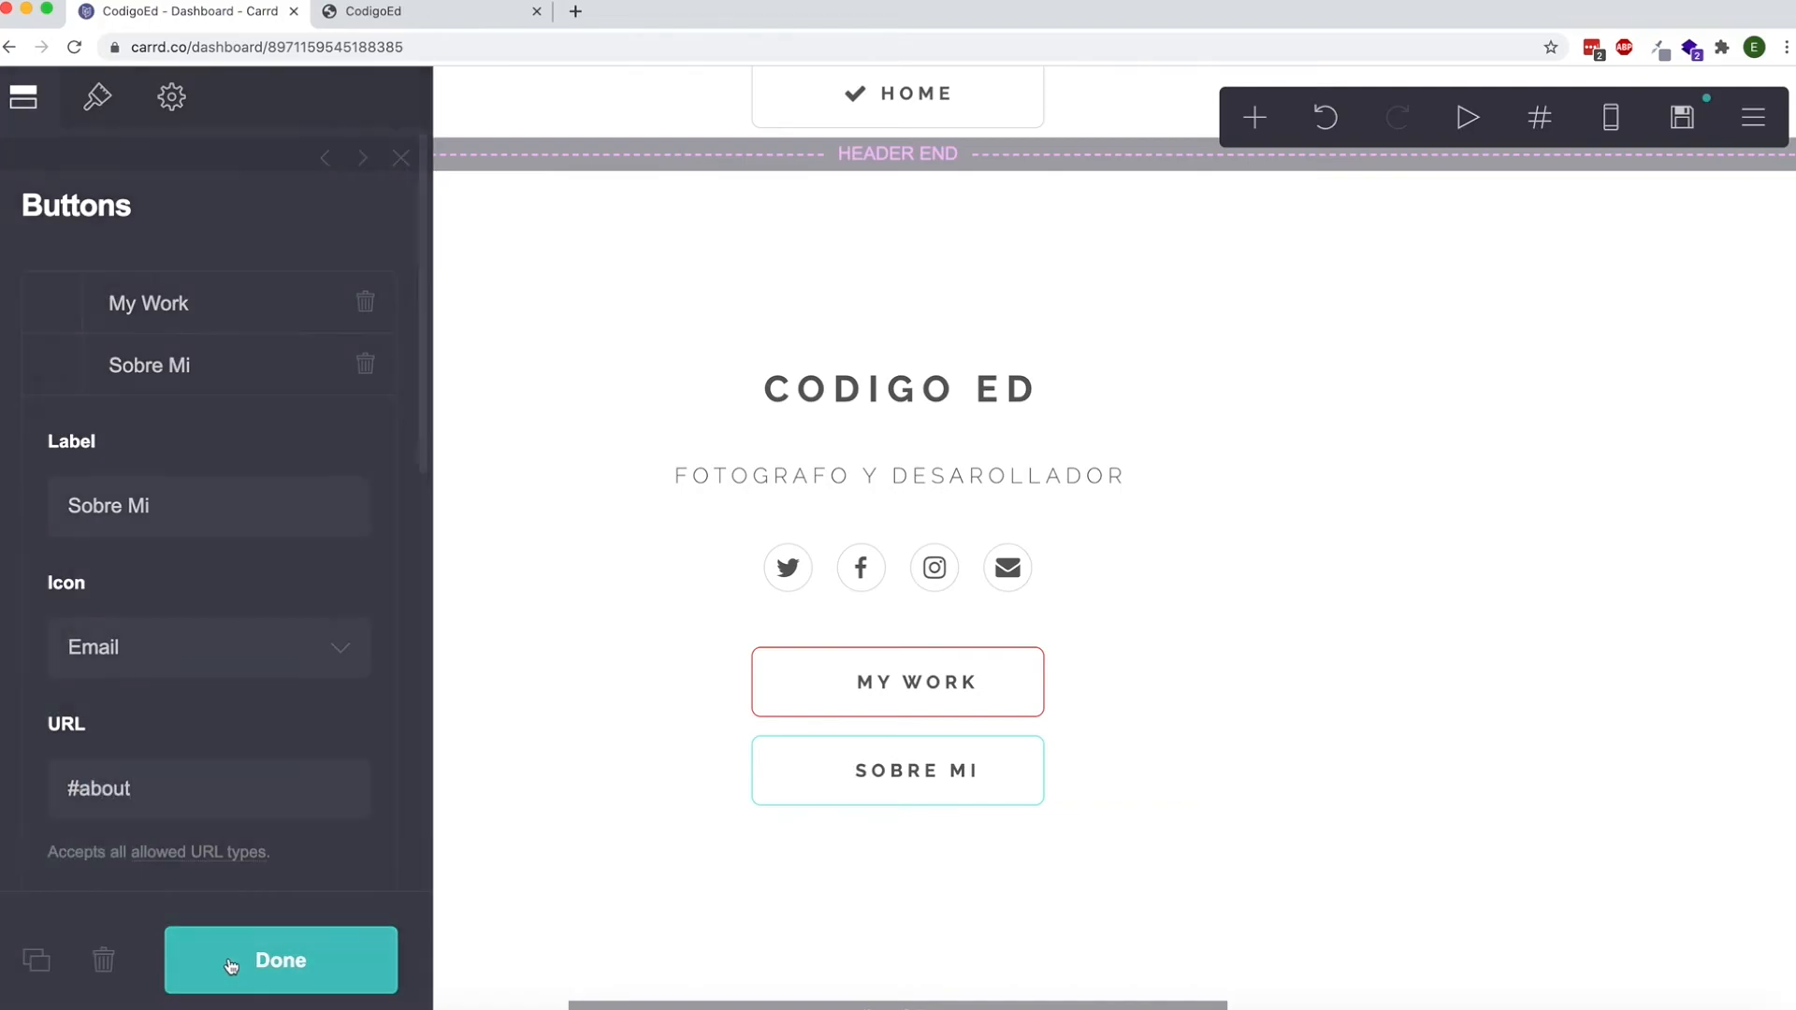
Publish the scroll point and button link changes to the custom domain.
left_click(1681, 123)
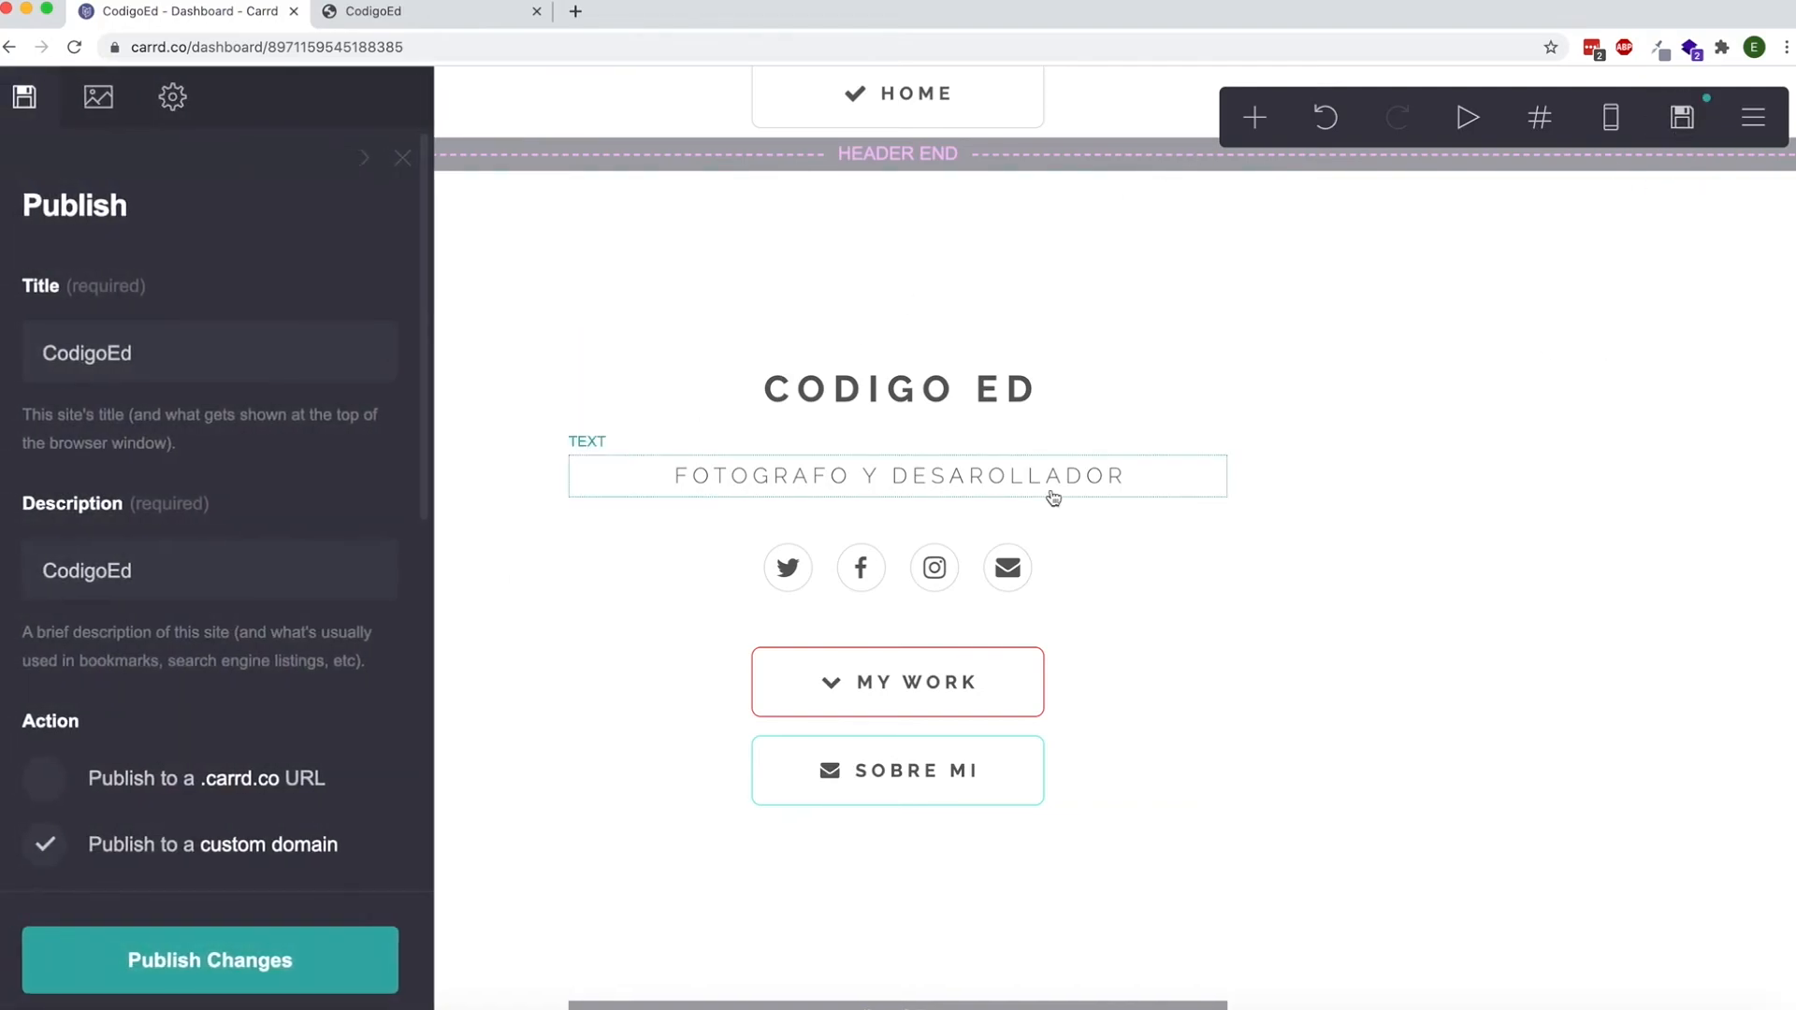
left_click(334, 929)
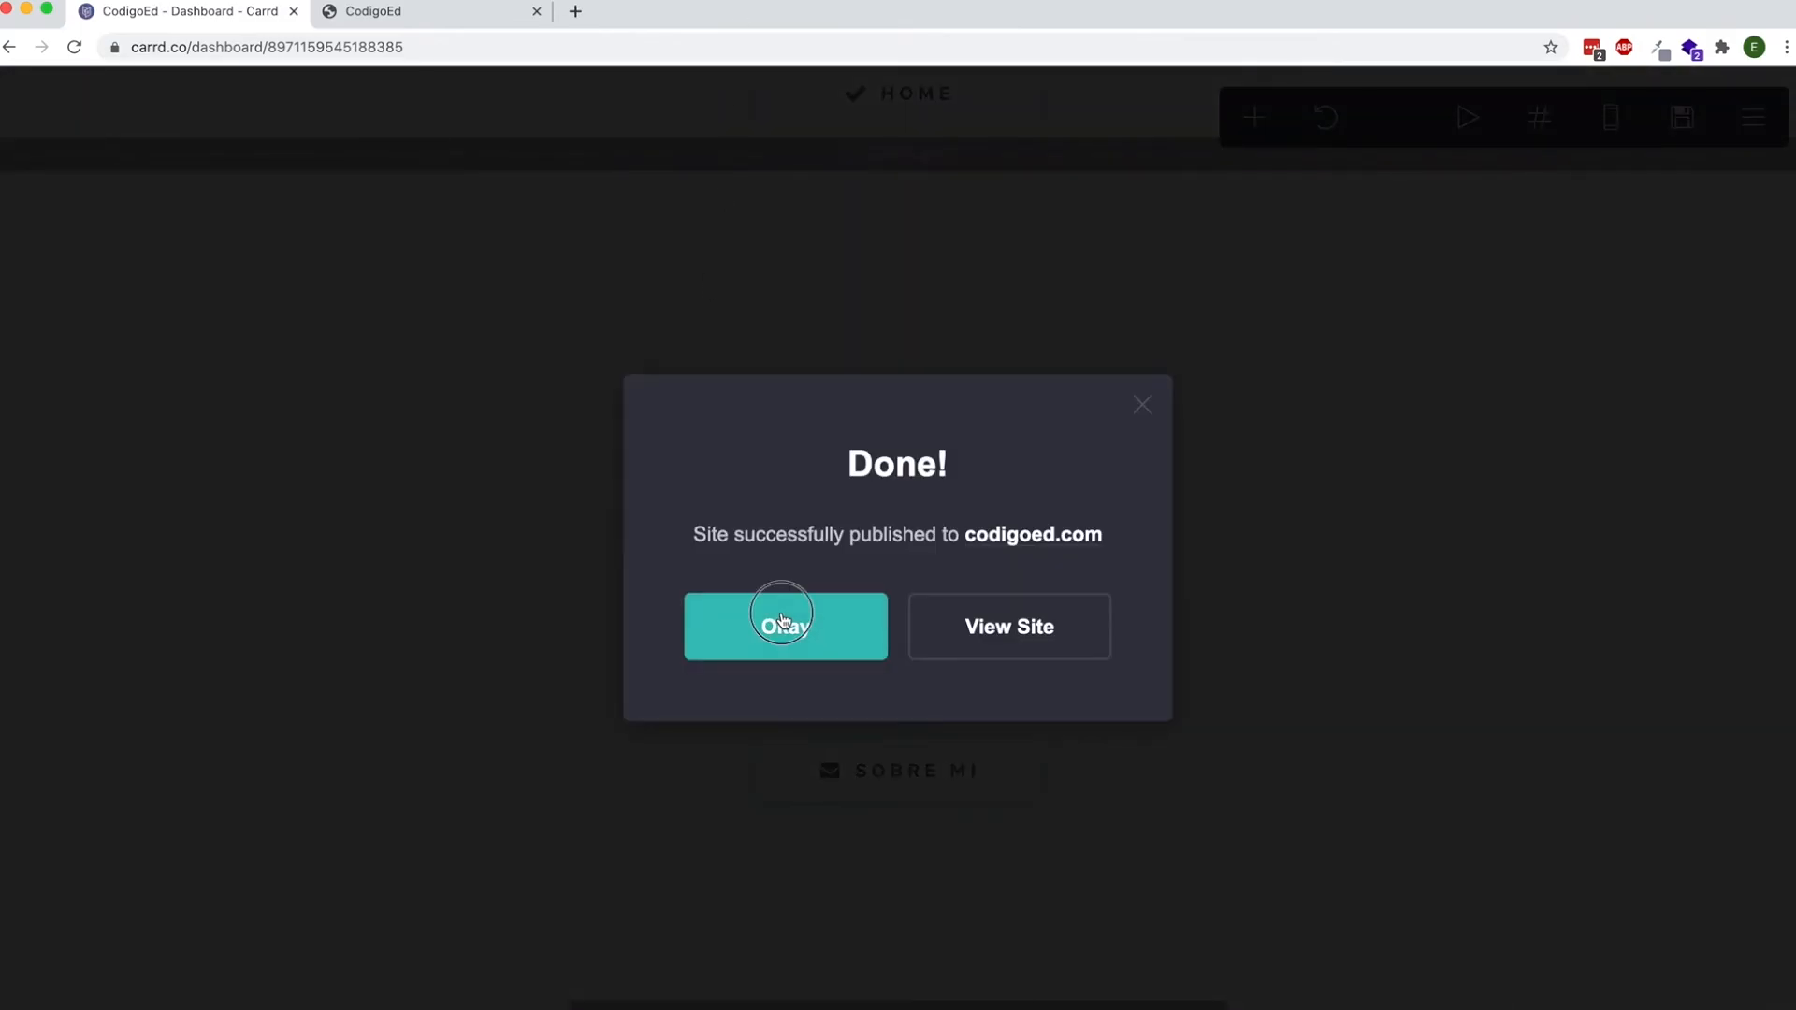
left_click(783, 624)
Reload the published site at codigoed.com without the section suffix and test the My Work button's scroll link.
left_click(447, 11)
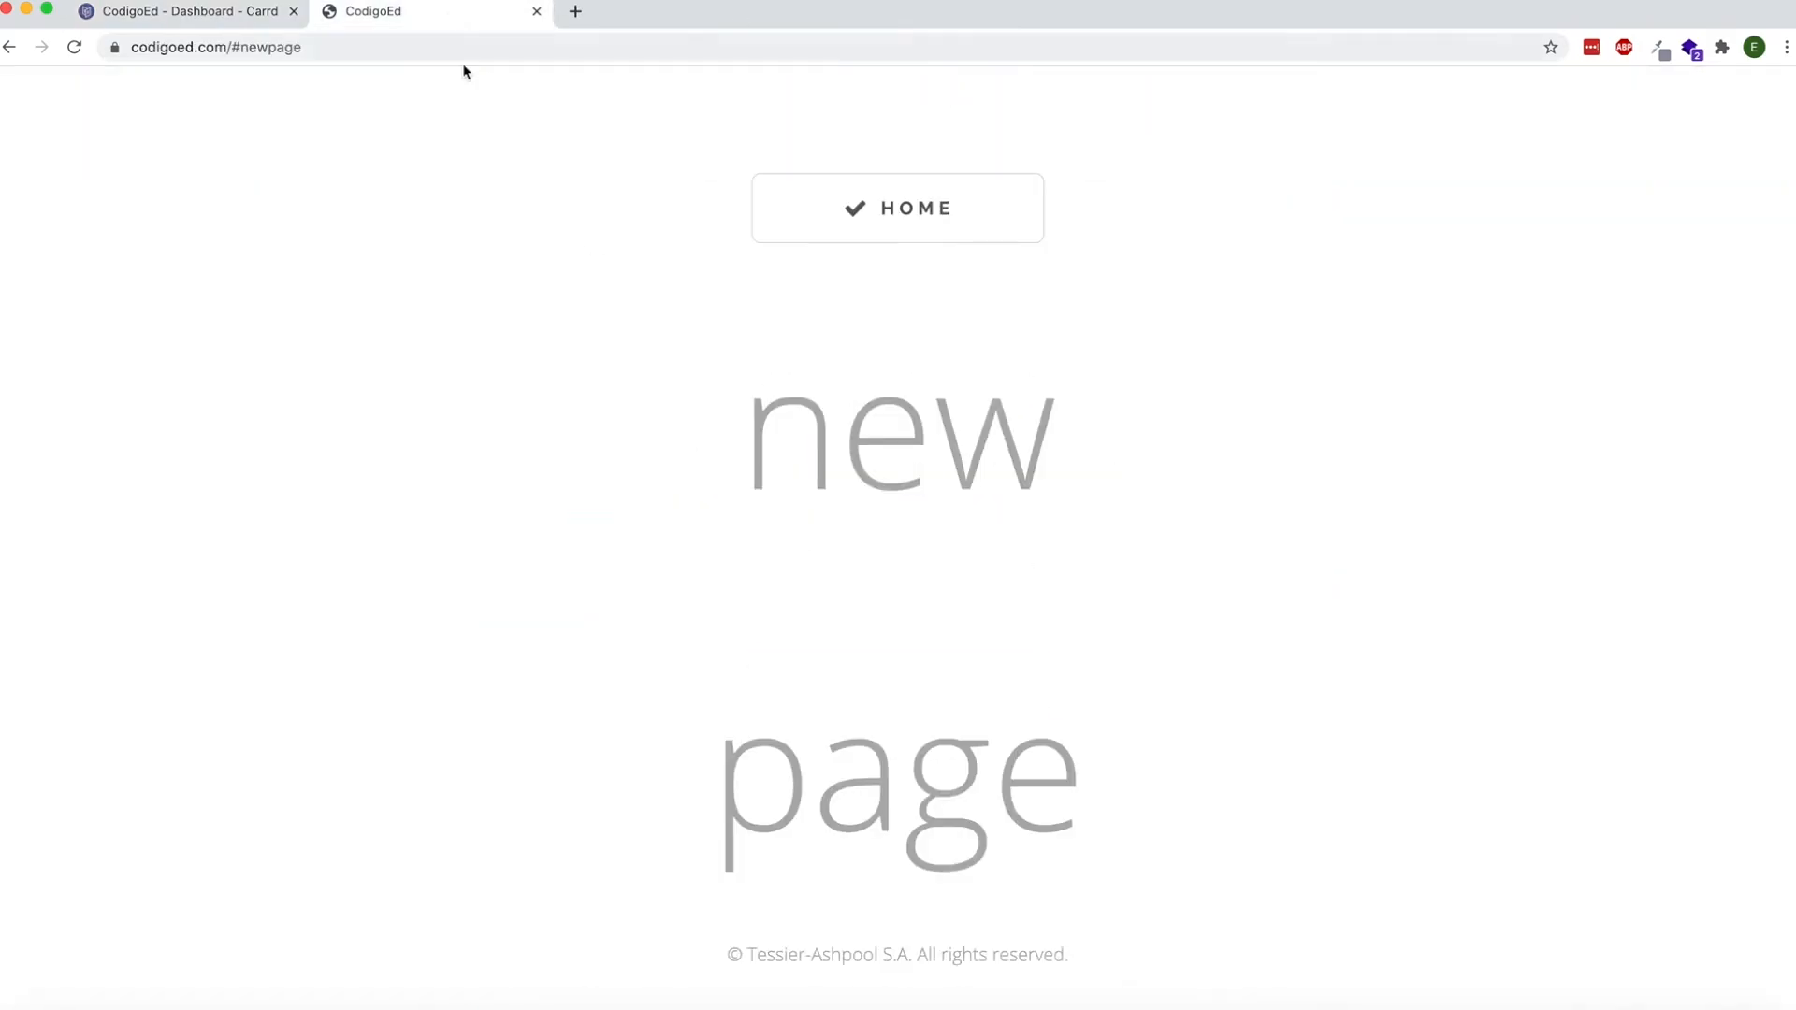
key("super+r")
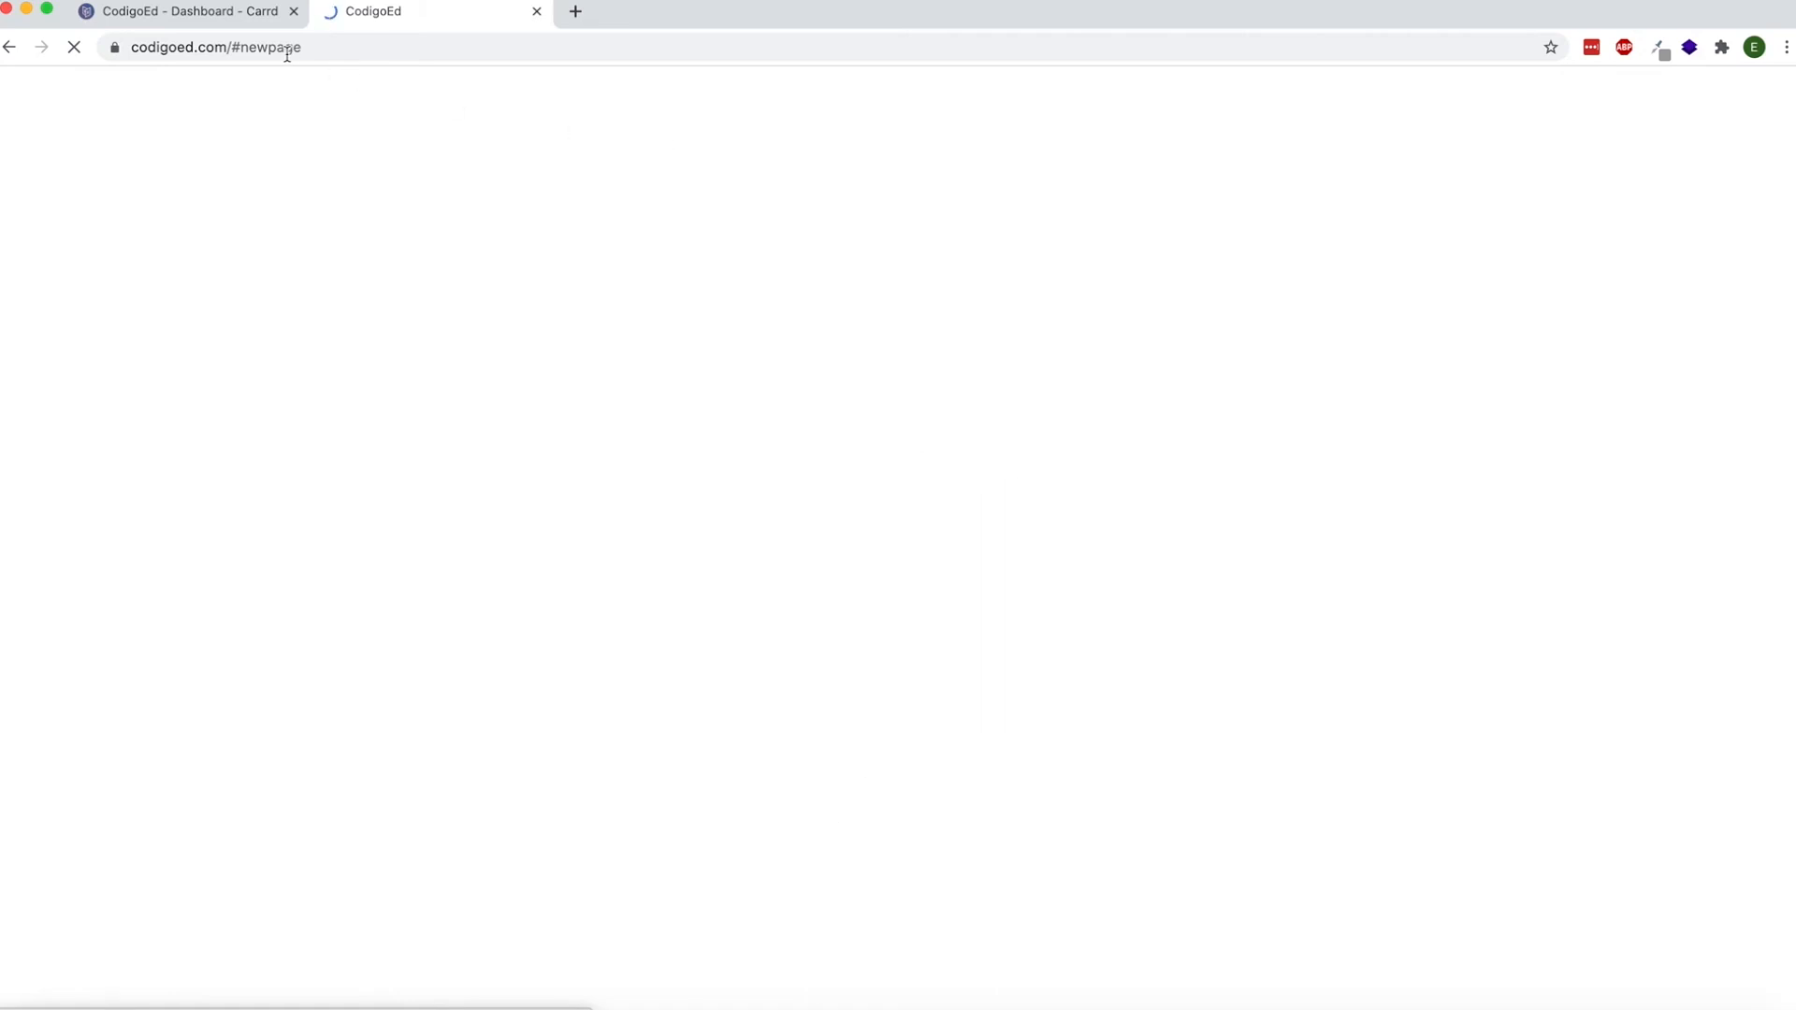
left_click_drag(237, 47, 433, 52)
key("BackSpace")
key("Return")
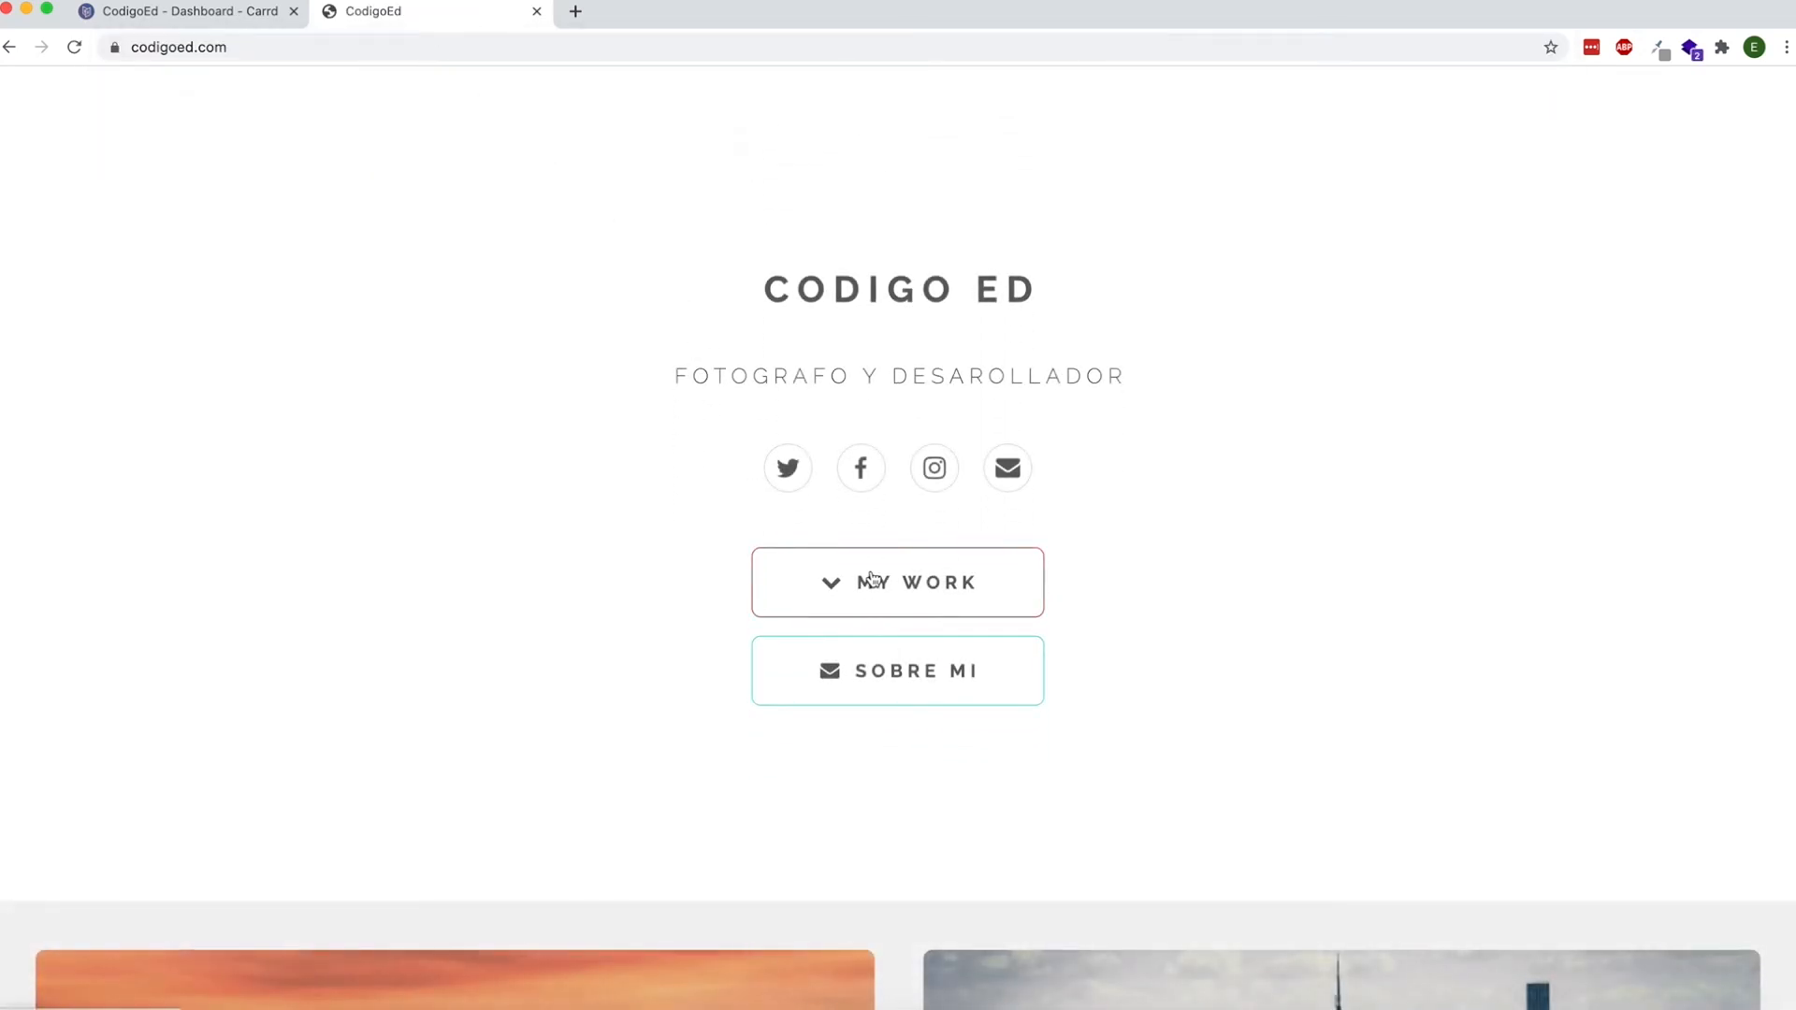
left_click(869, 581)
scroll(843, 535, "up", 3)
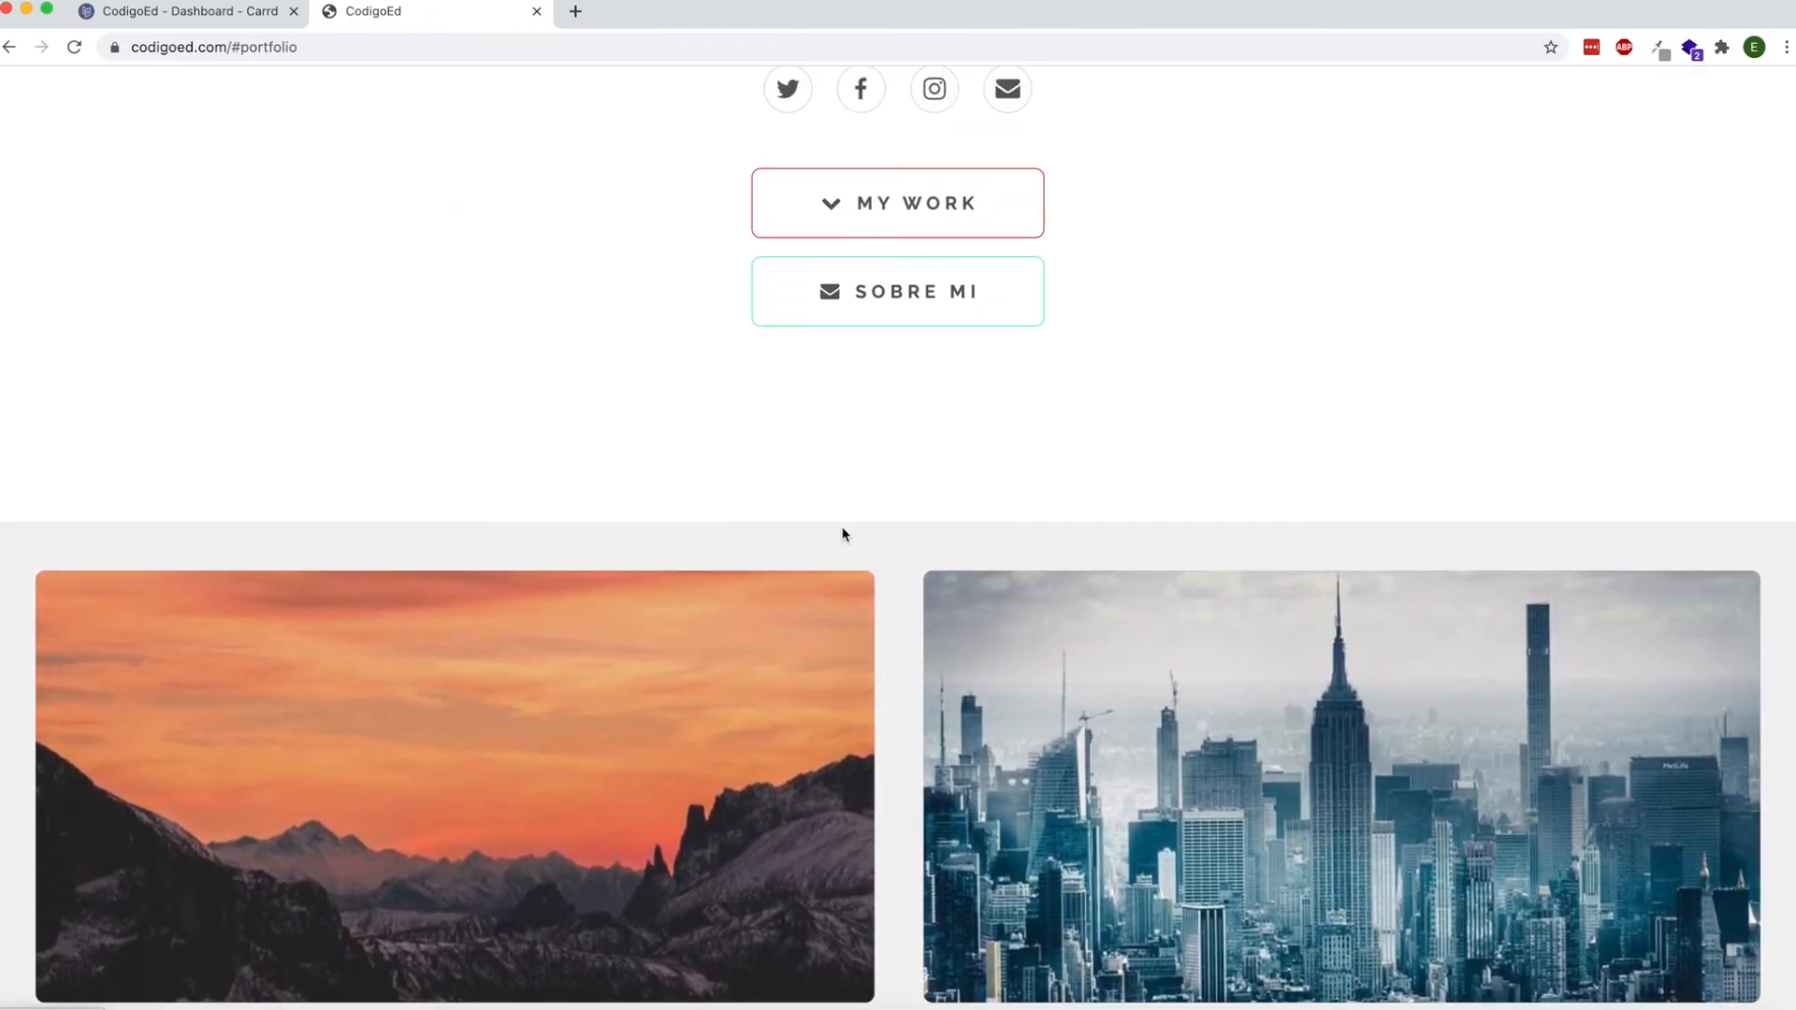
Test the Sobre Mi button's scroll link to the about section on the published site.
left_click(901, 307)
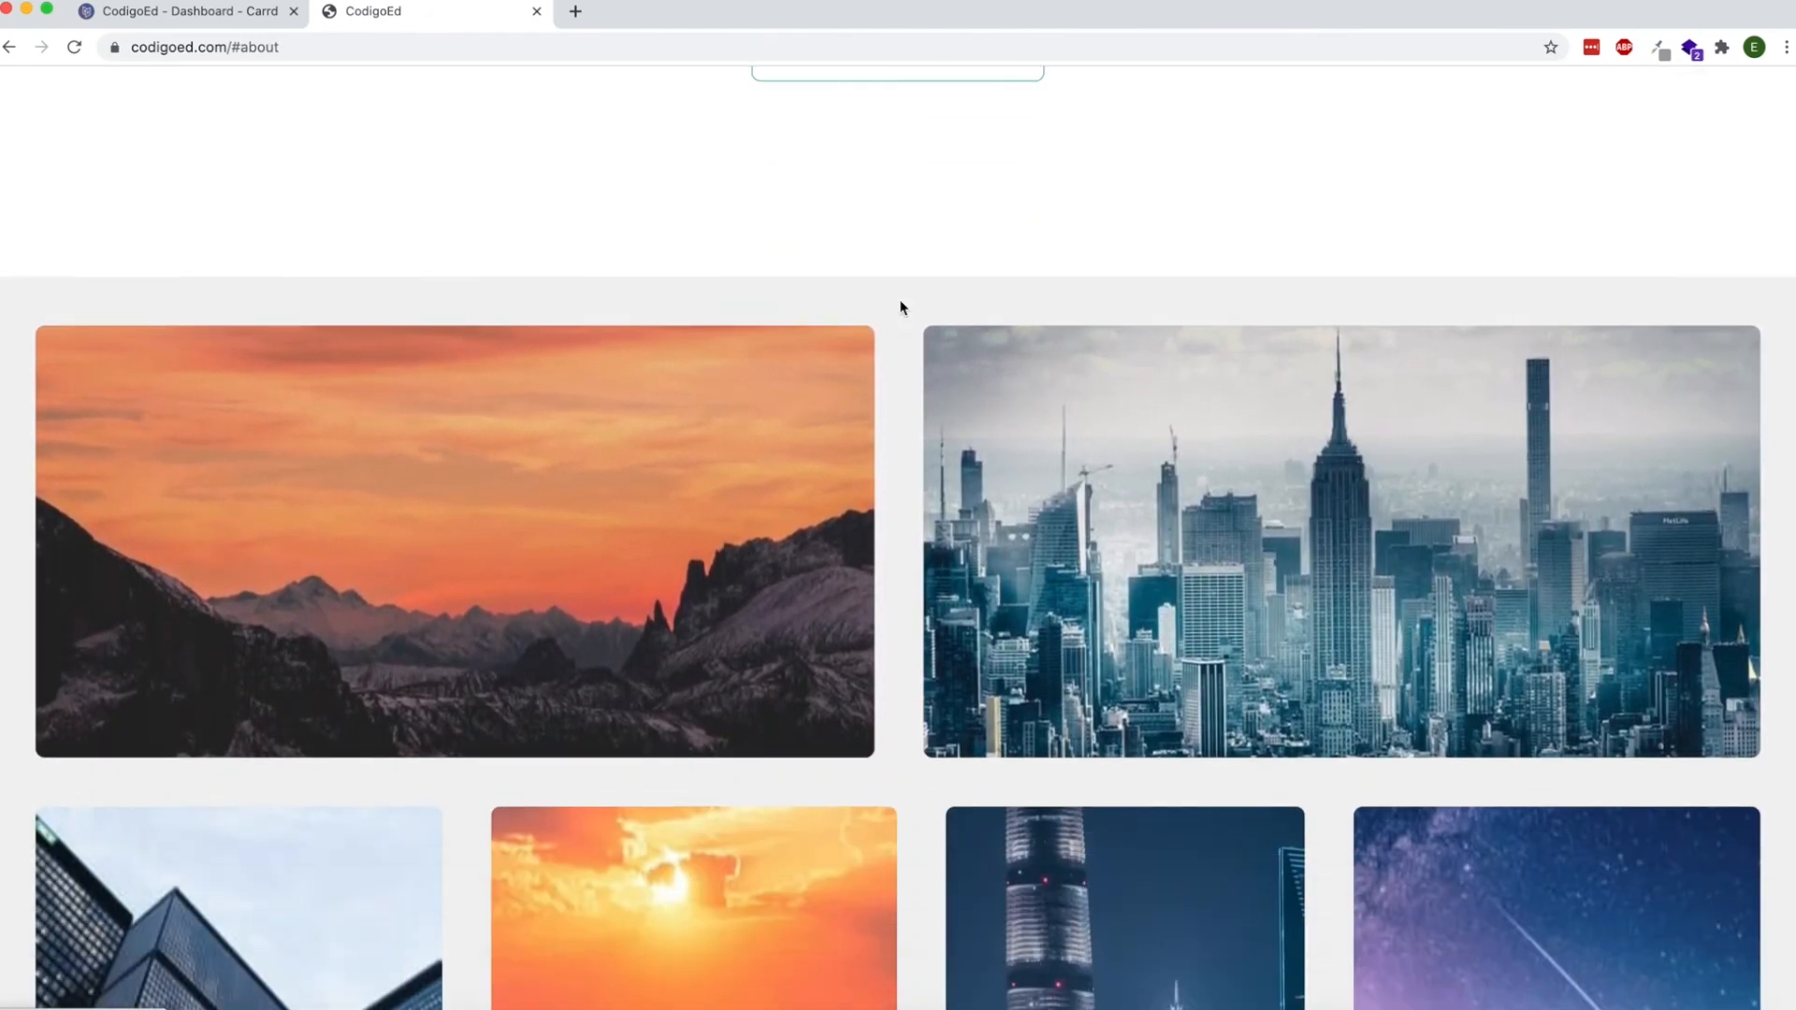
scroll(915, 430, "down", 1)
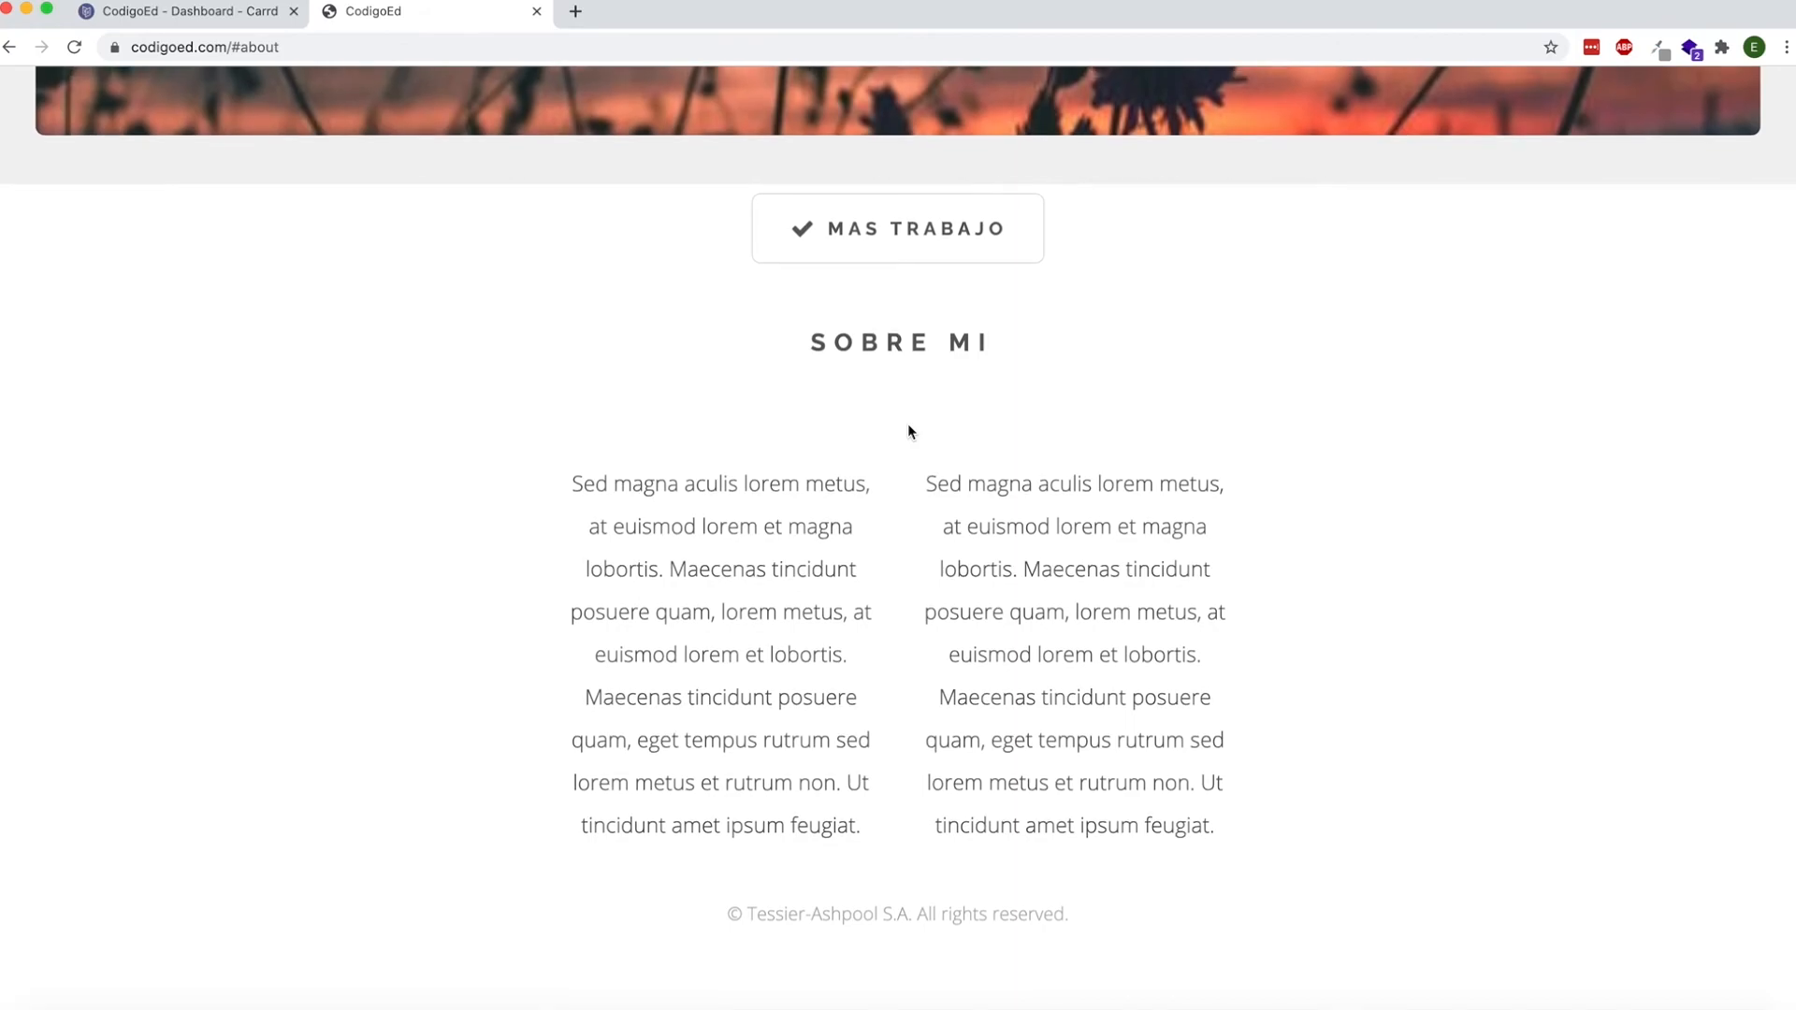
scroll(913, 431, "up", 5)
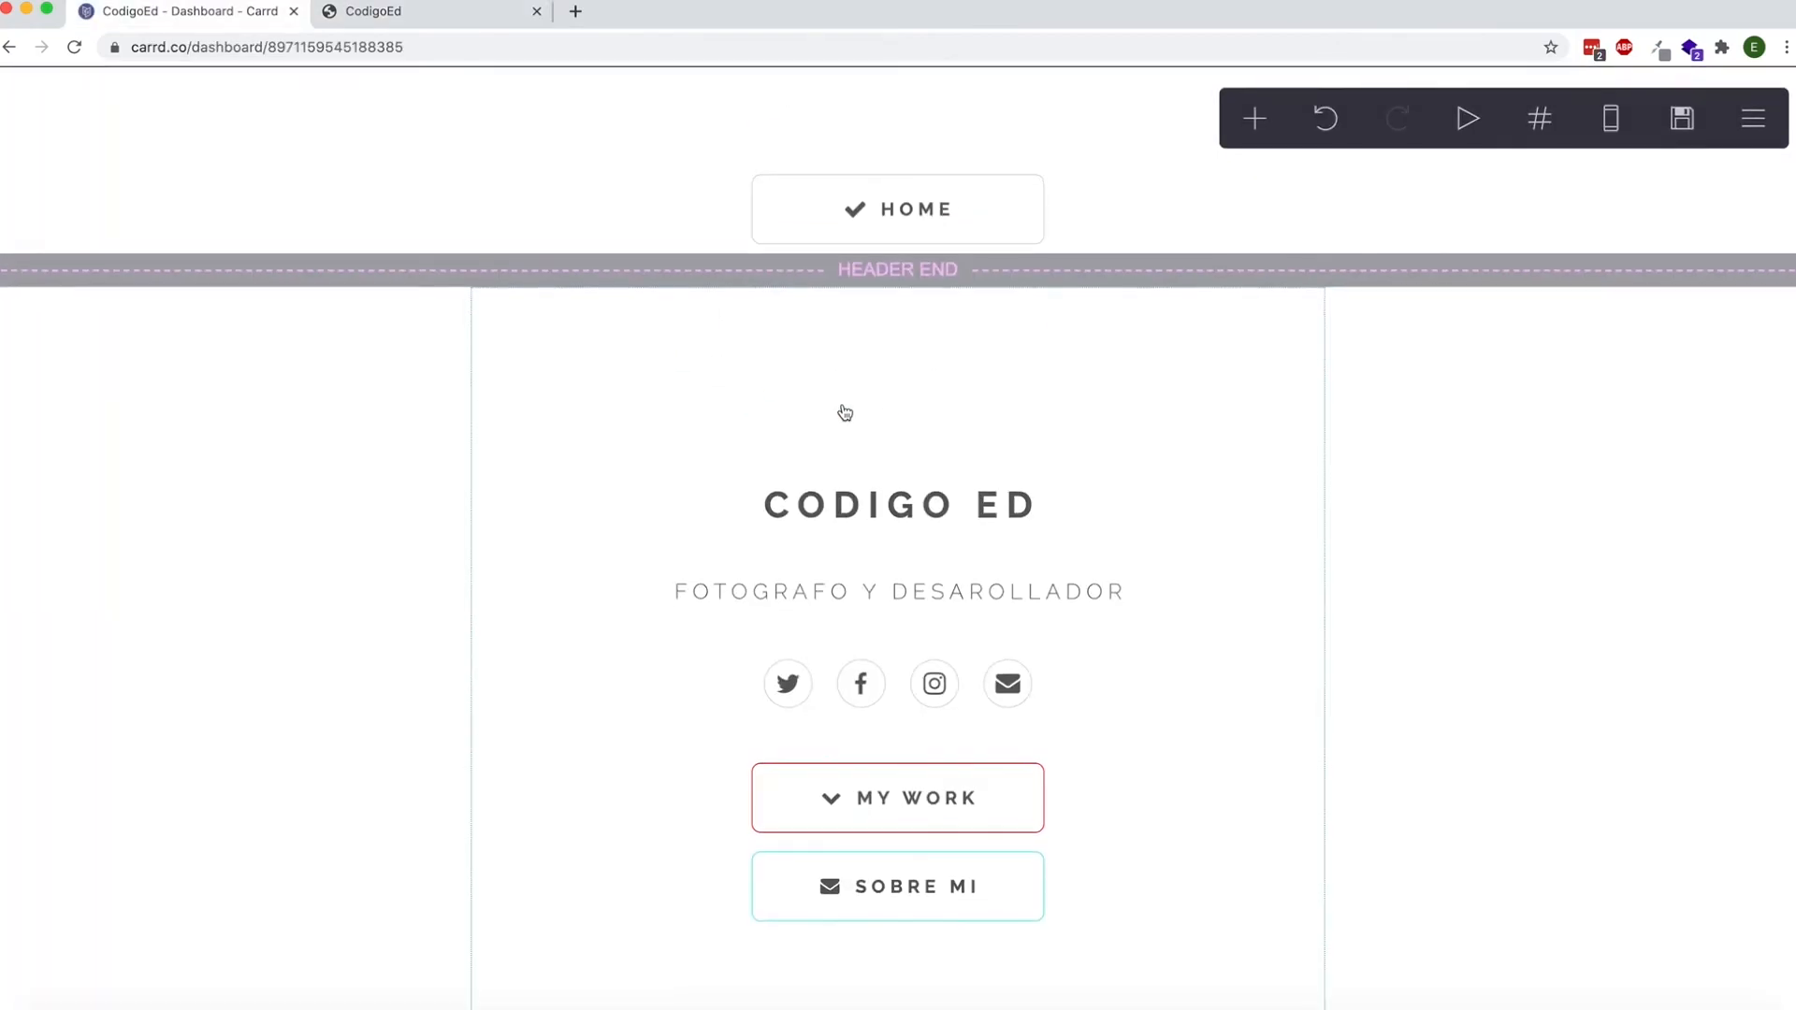
Switch back to the Carrd editor and review the portfolio scroll point, the morework and newpage section breaks, and the footer marker.
scroll(844, 412, "down", 15)
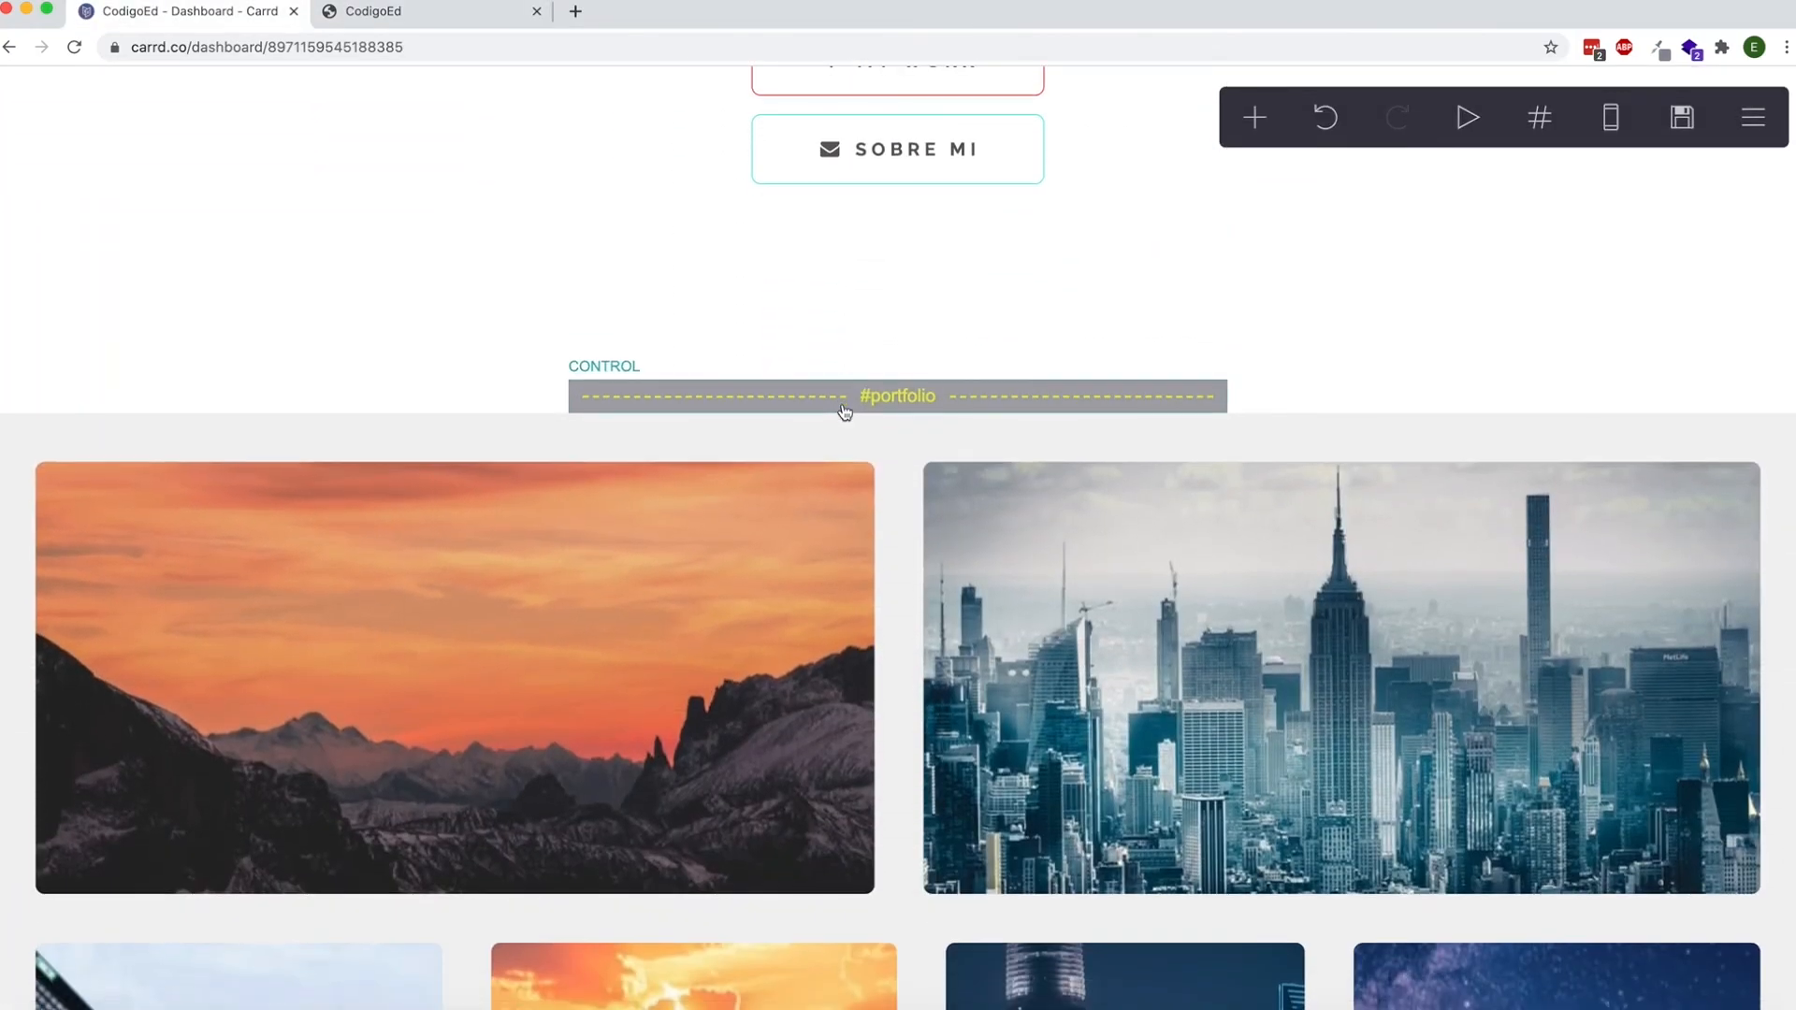
scroll(844, 412, "down", 10)
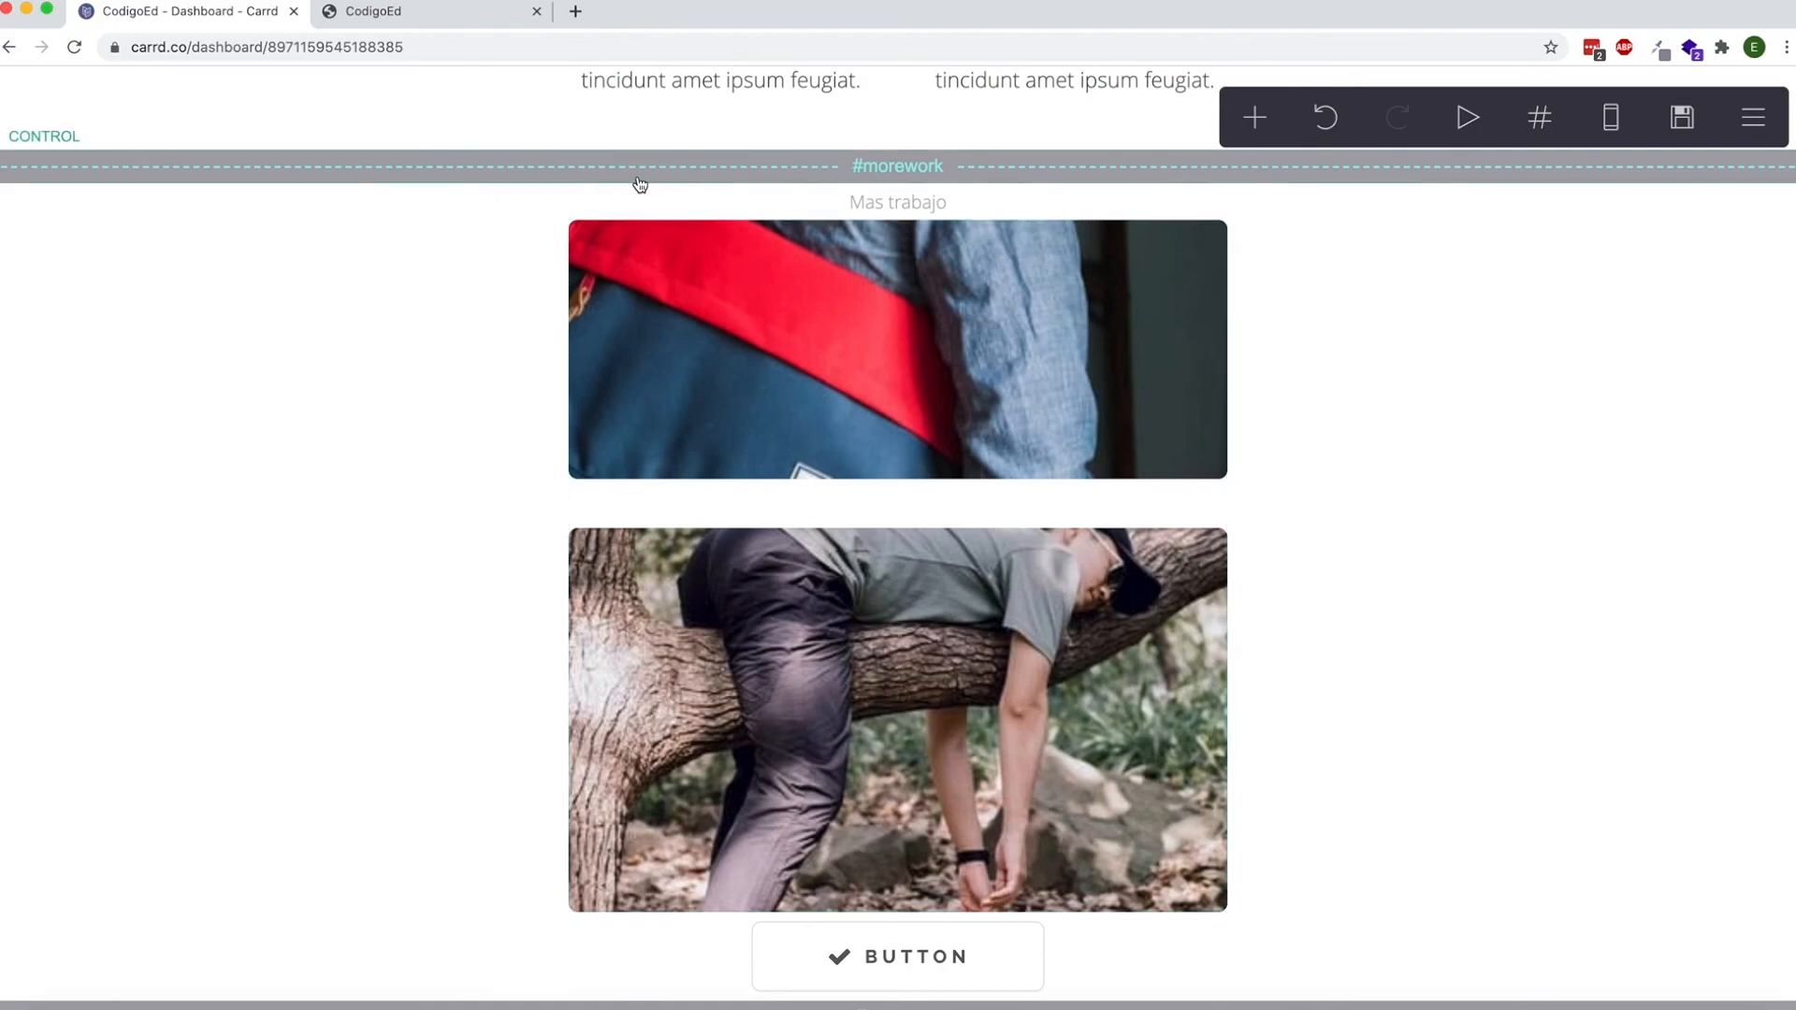
scroll(552, 374, "down", 2)
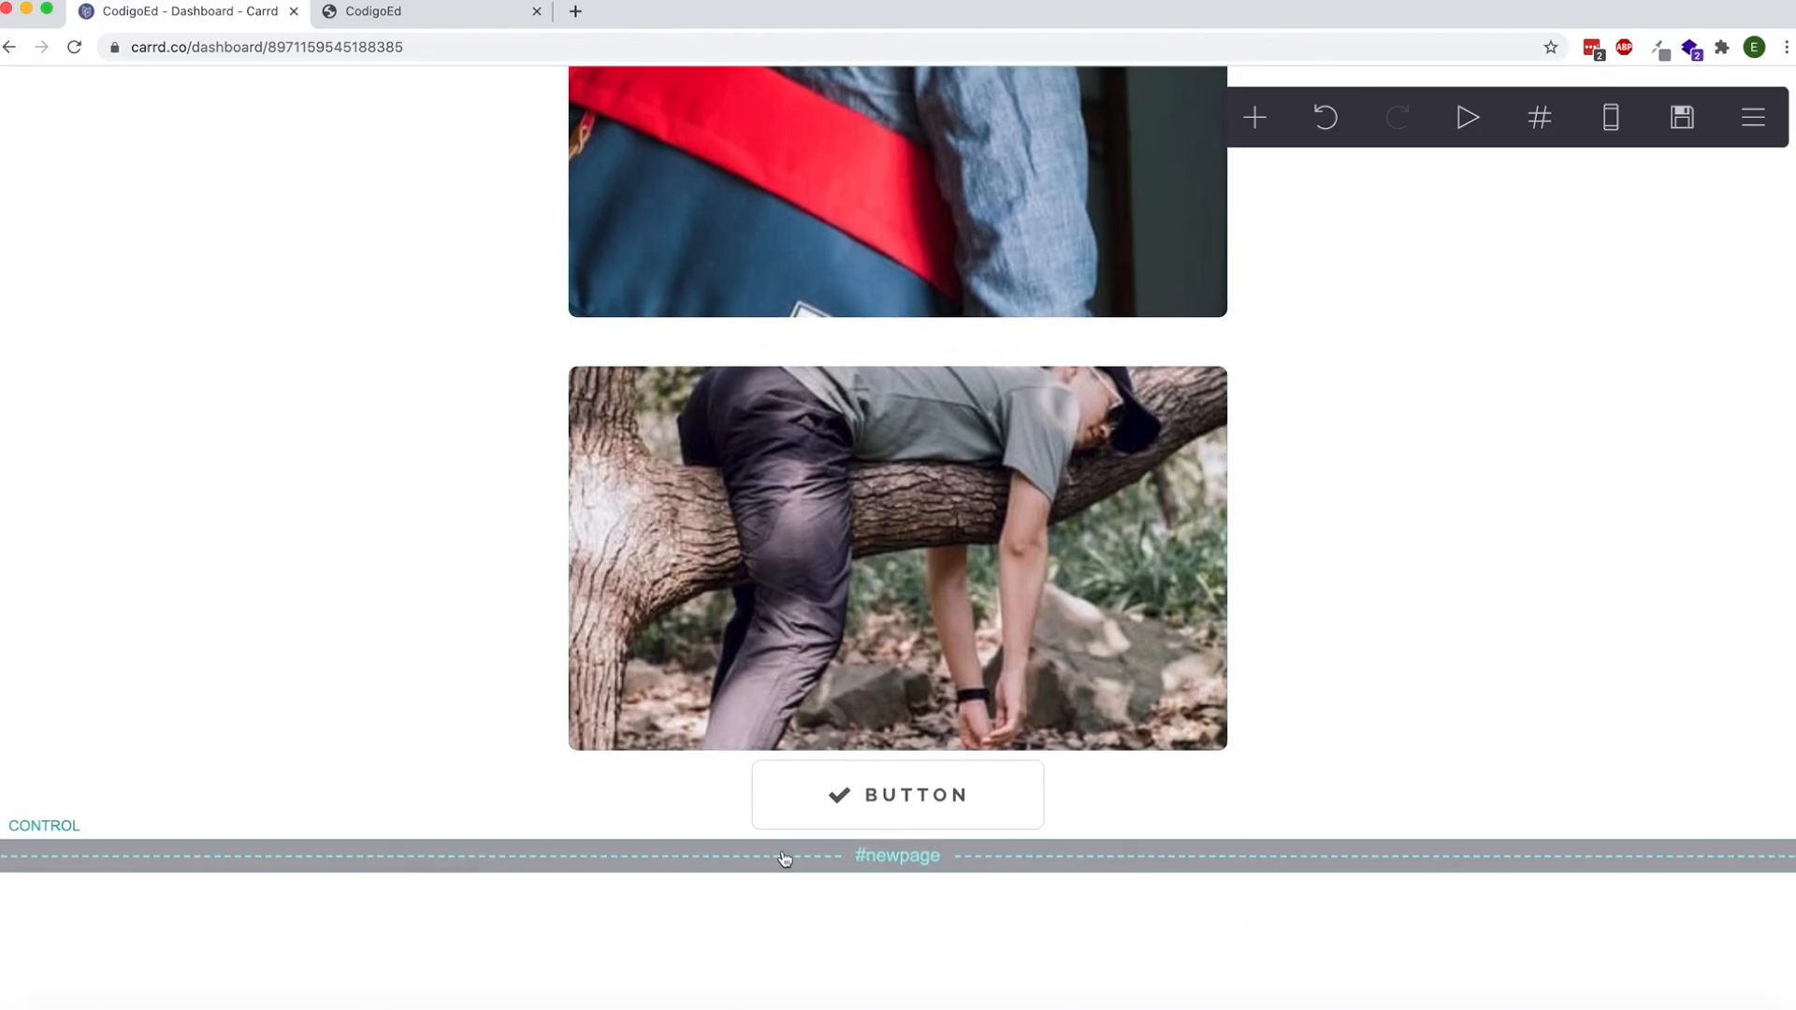
scroll(800, 858, "up", 5)
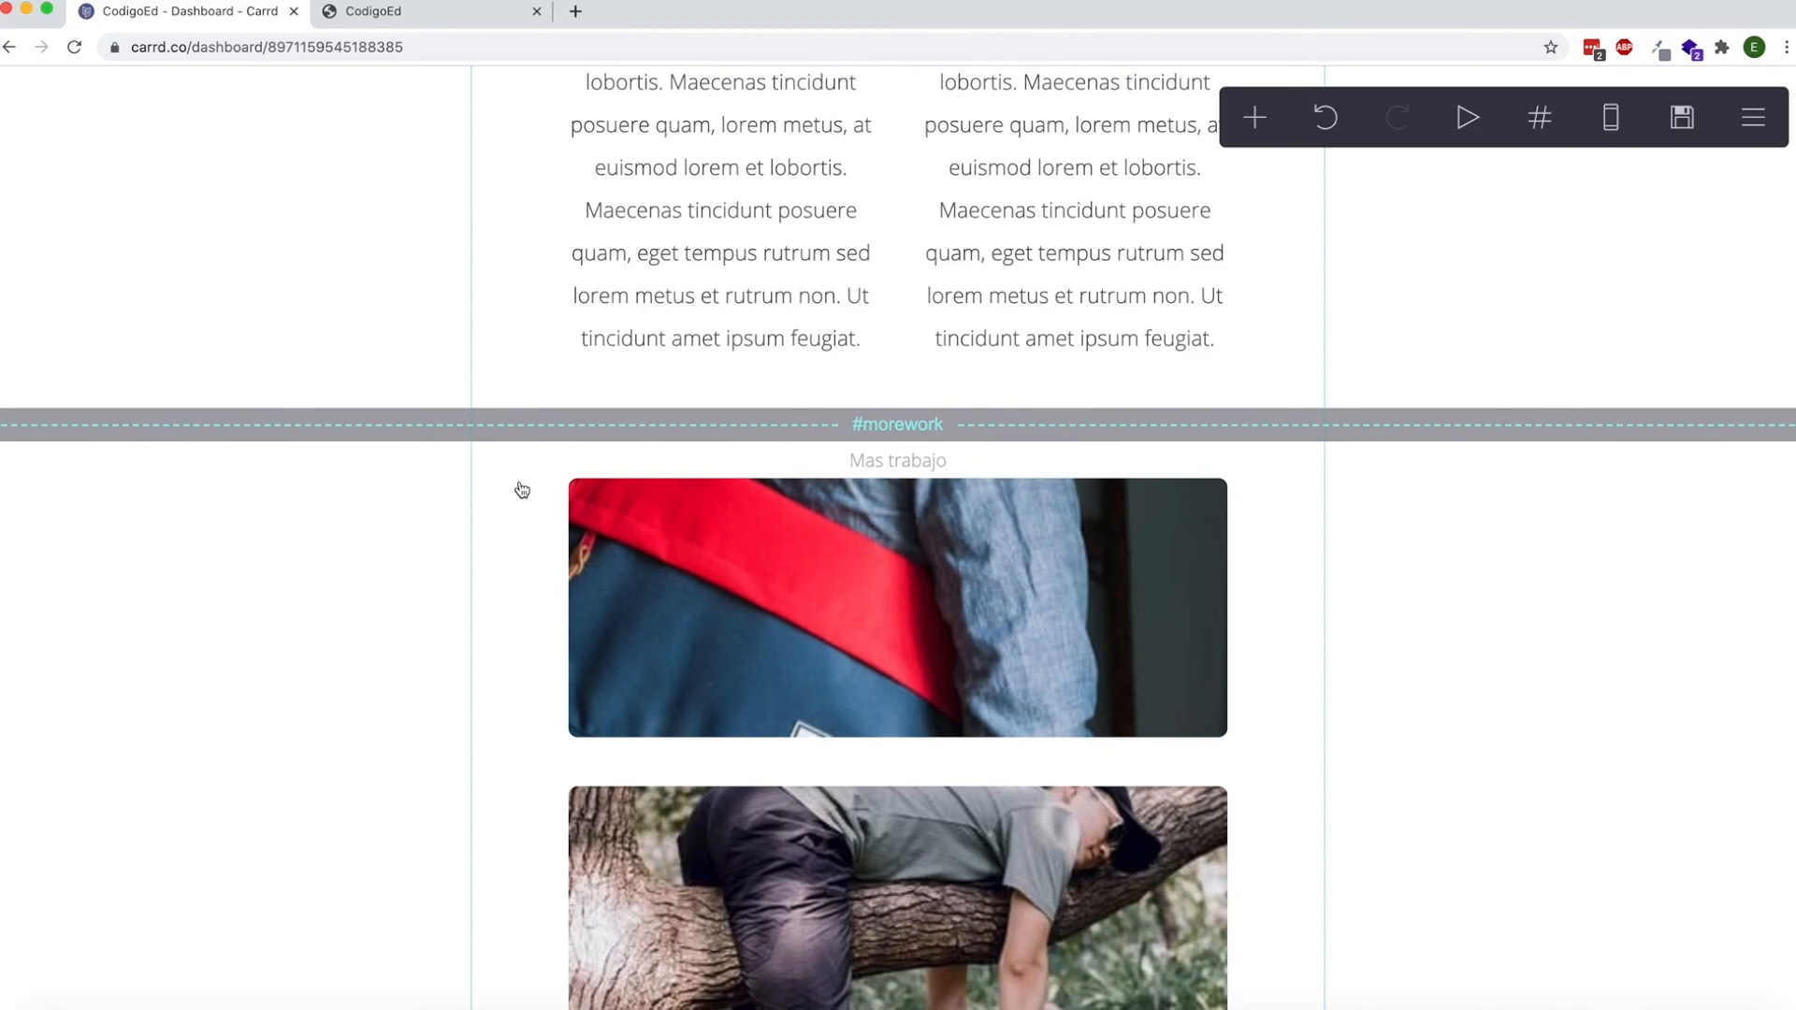
scroll(519, 490, "down", 11)
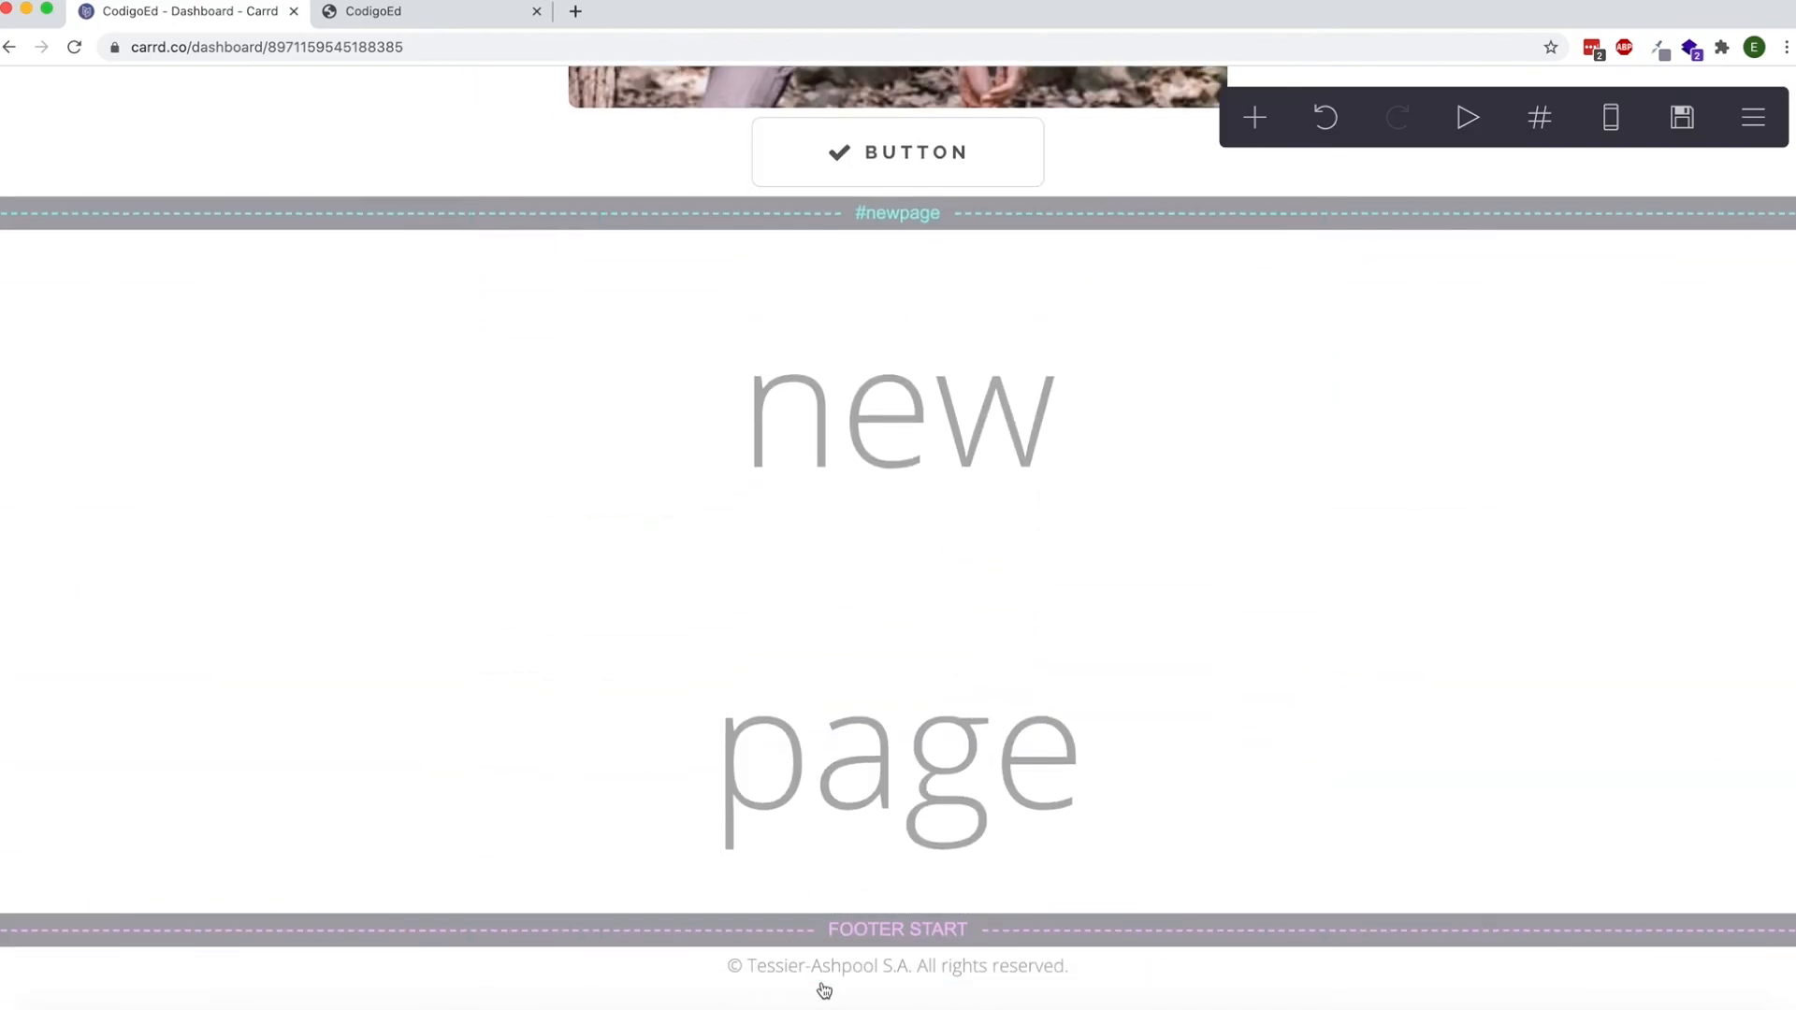
scroll(676, 698, "up", 7)
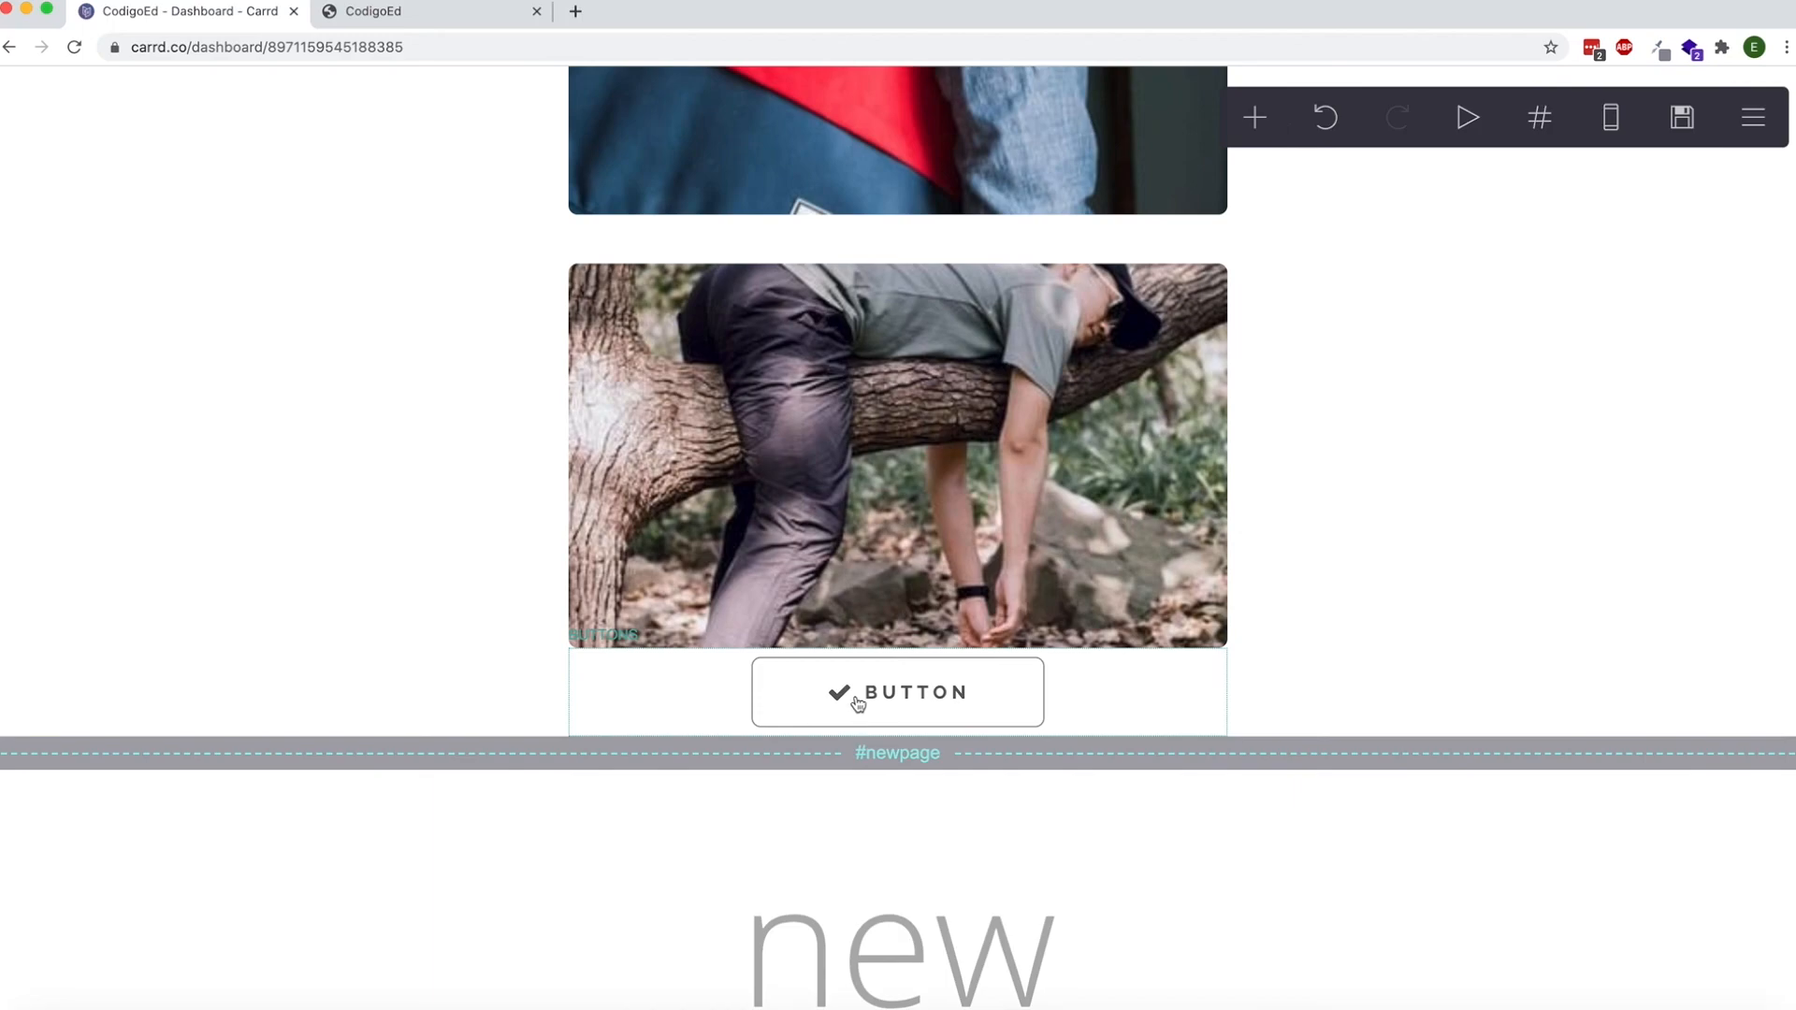
Inspect the URL of the button directly above the newpage section break, close its settings, and view the section it links to.
left_click(857, 704)
left_click(140, 305)
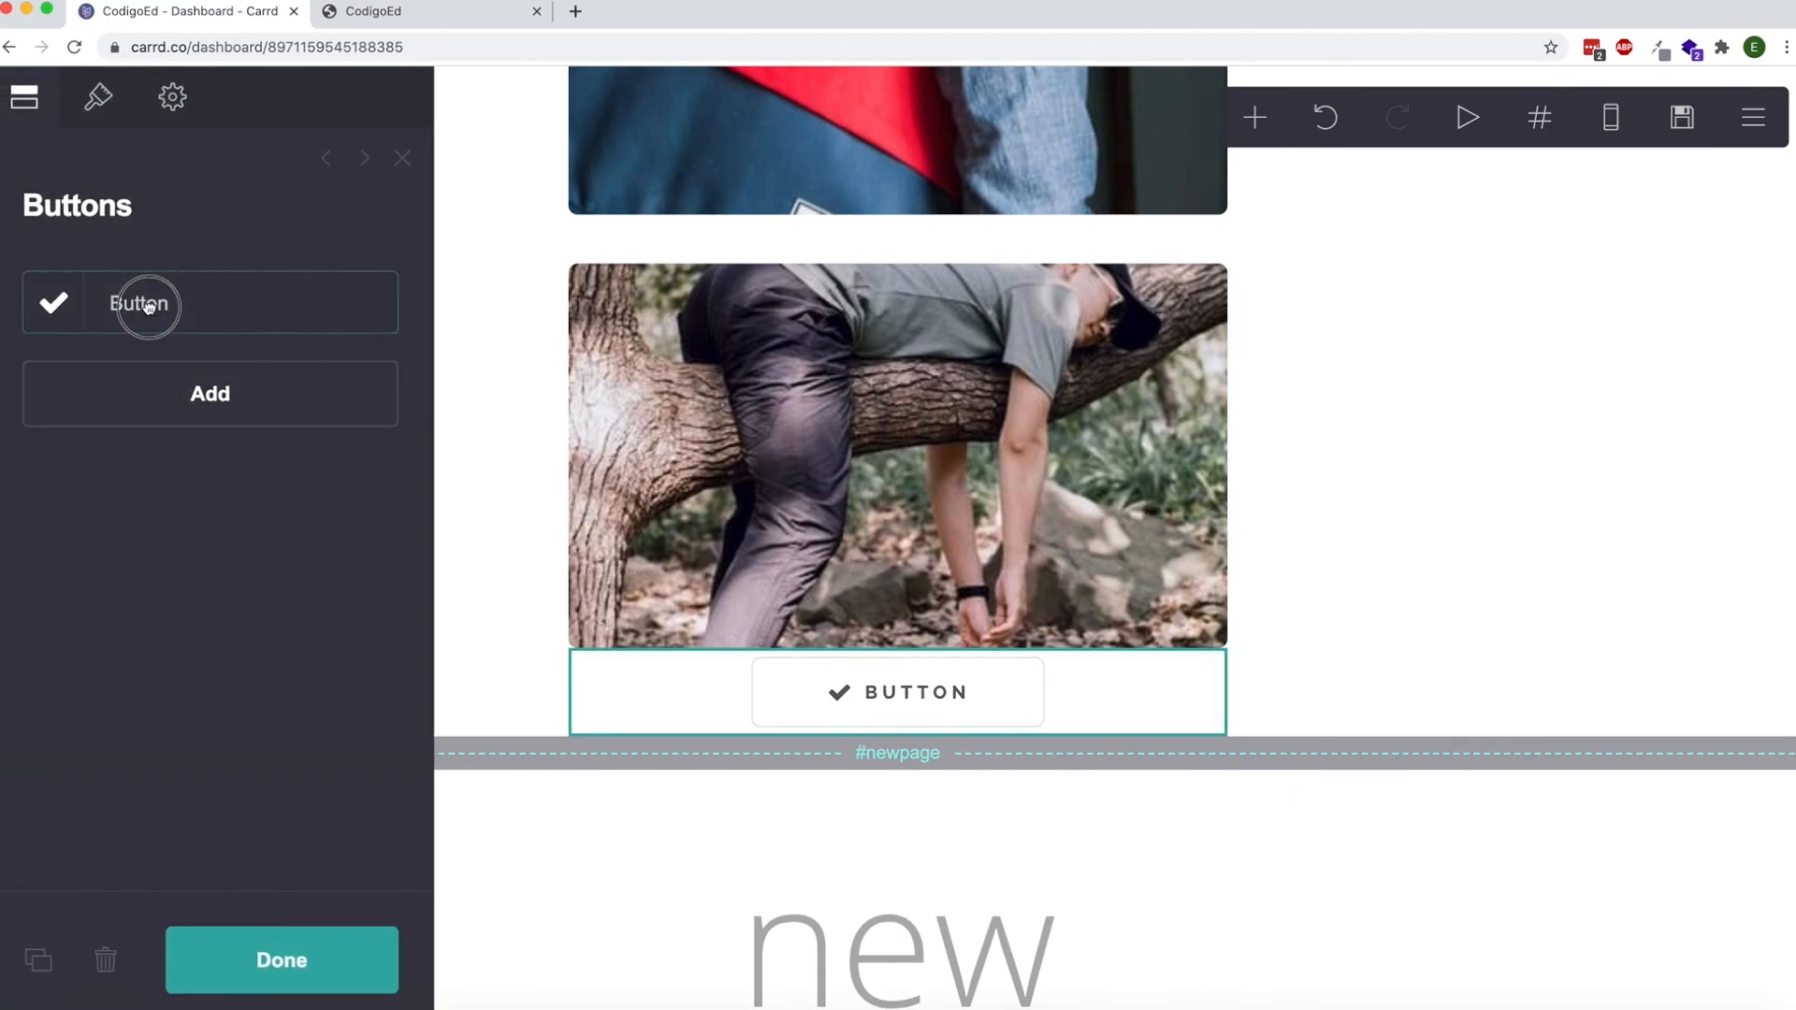
left_click(121, 308)
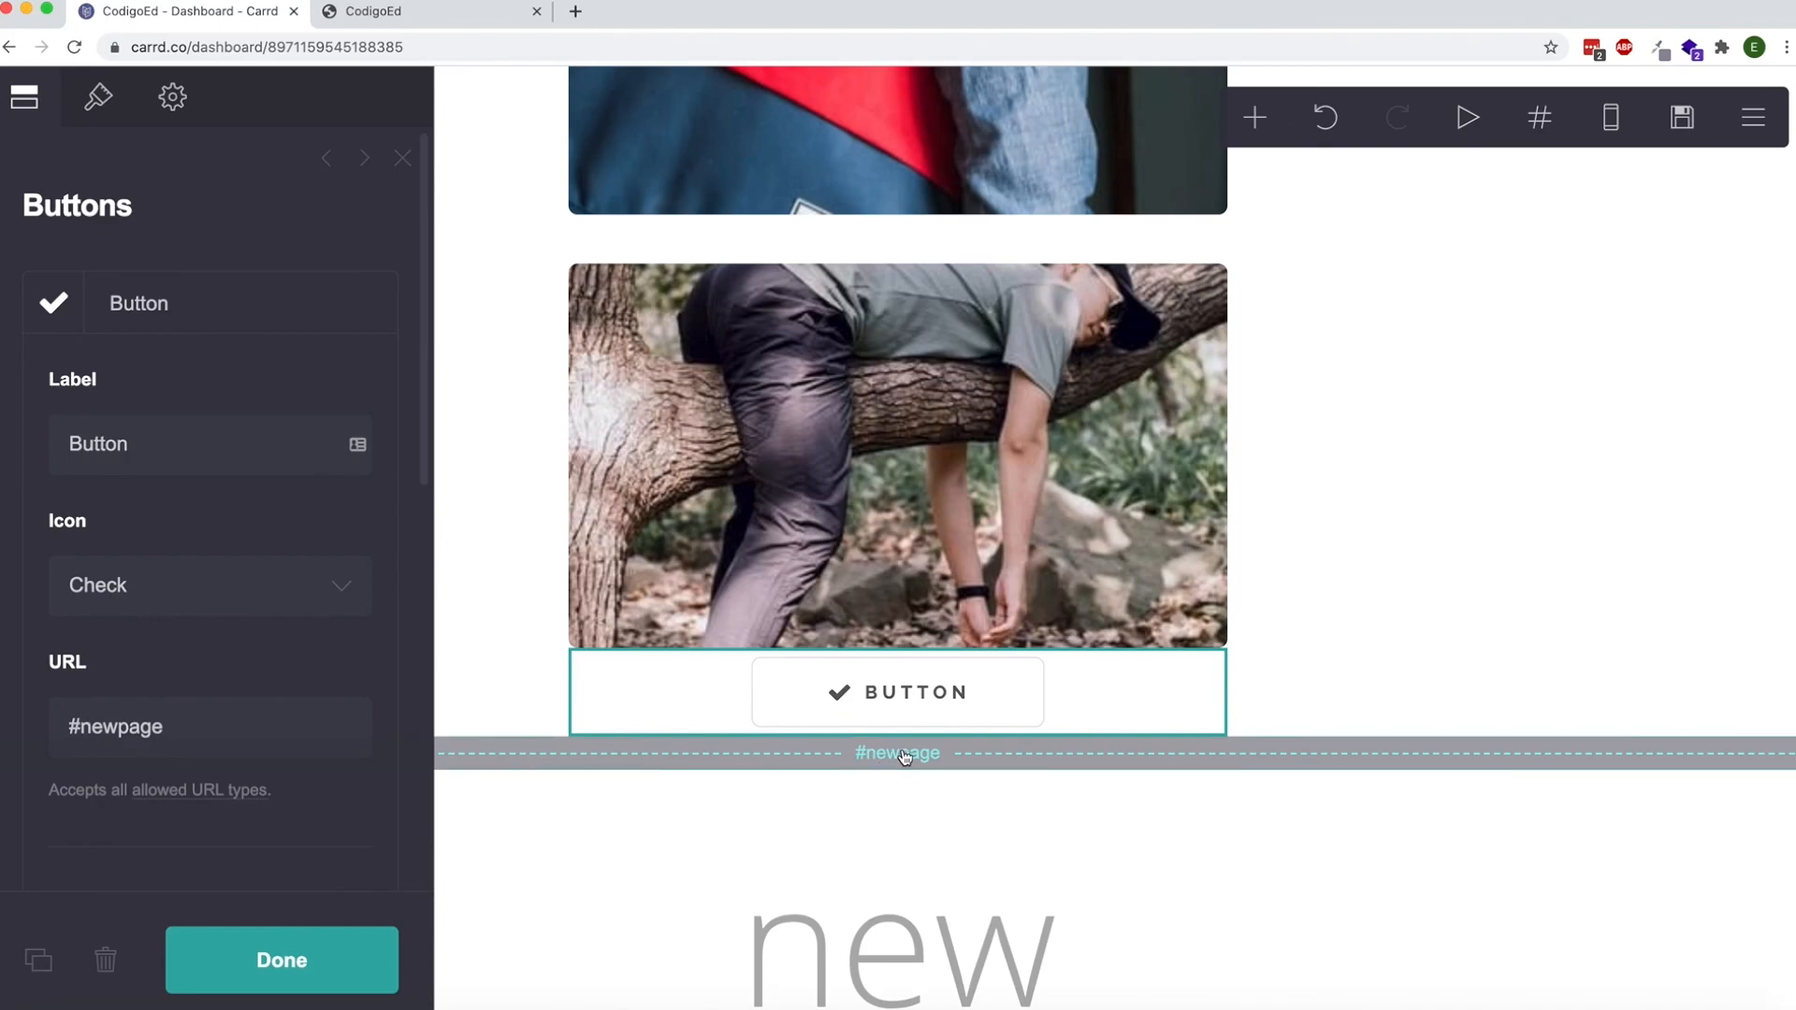
double_click(178, 723)
left_click(278, 940)
scroll(763, 451, "down", 6)
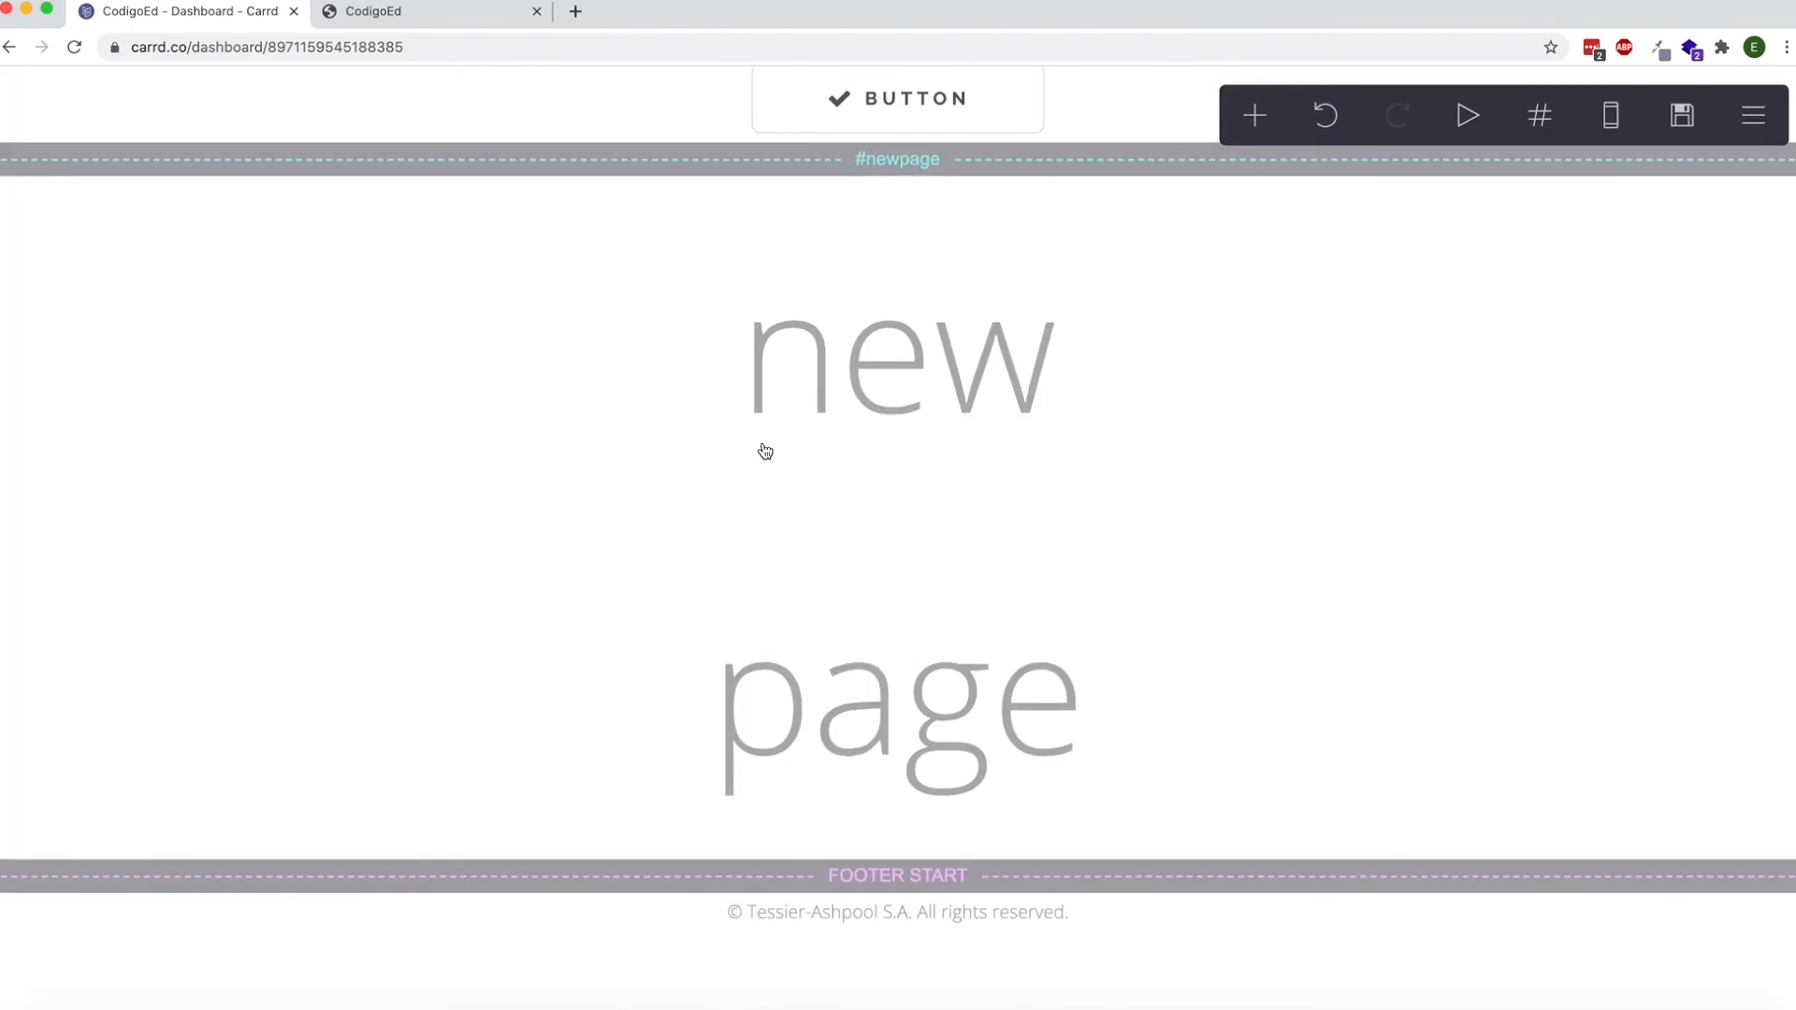